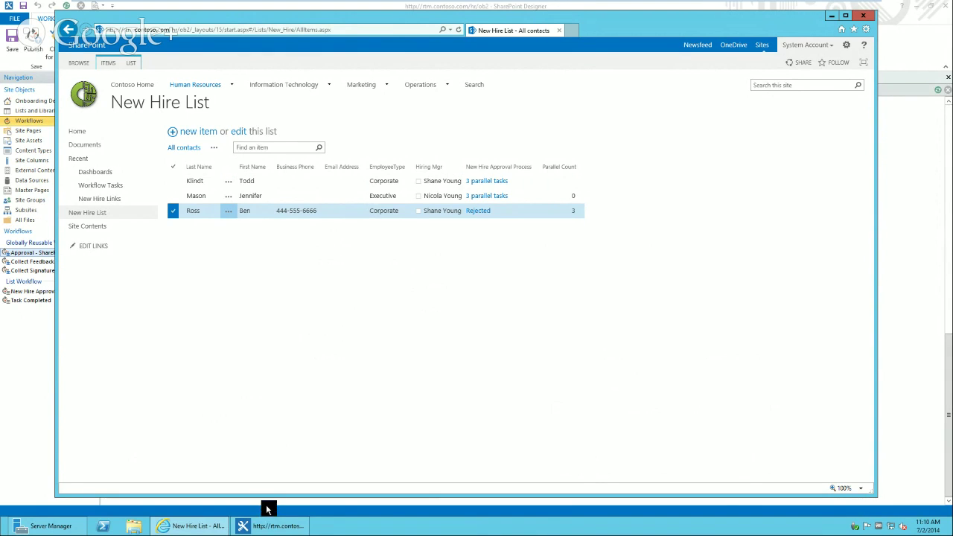
- Bring the New Hire Approval Process workflow in SharePoint Designer back to the front
left_click(272, 526)
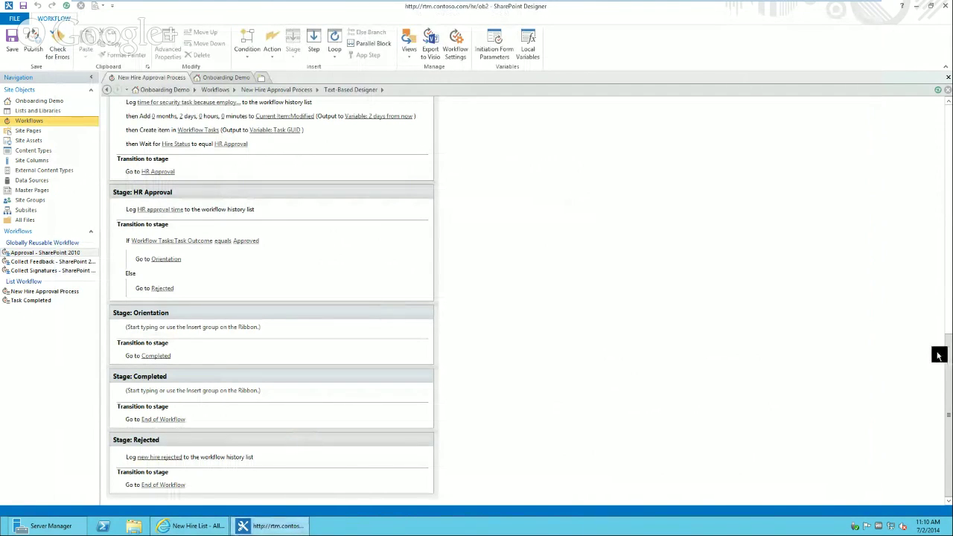
left_click_drag(949, 355, 947, 105)
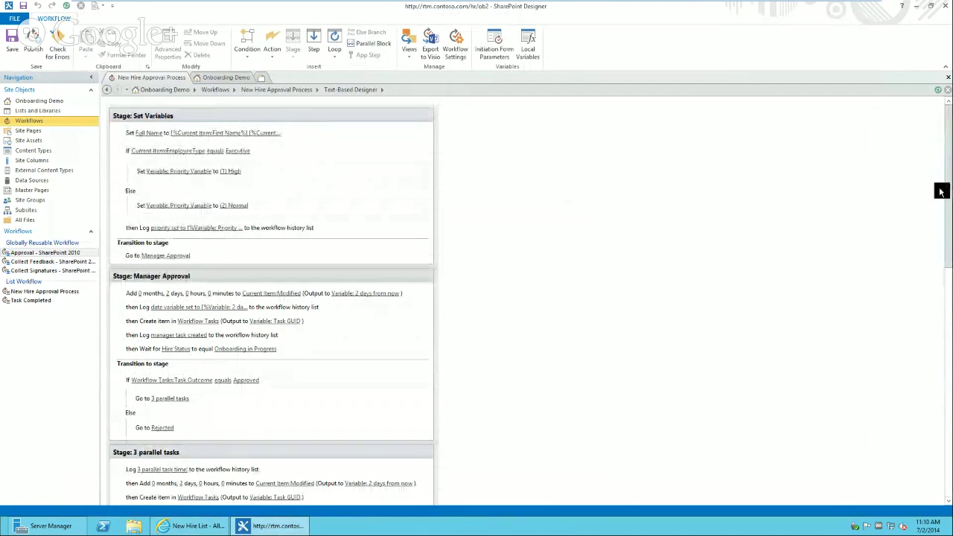
left_click_drag(949, 188, 949, 198)
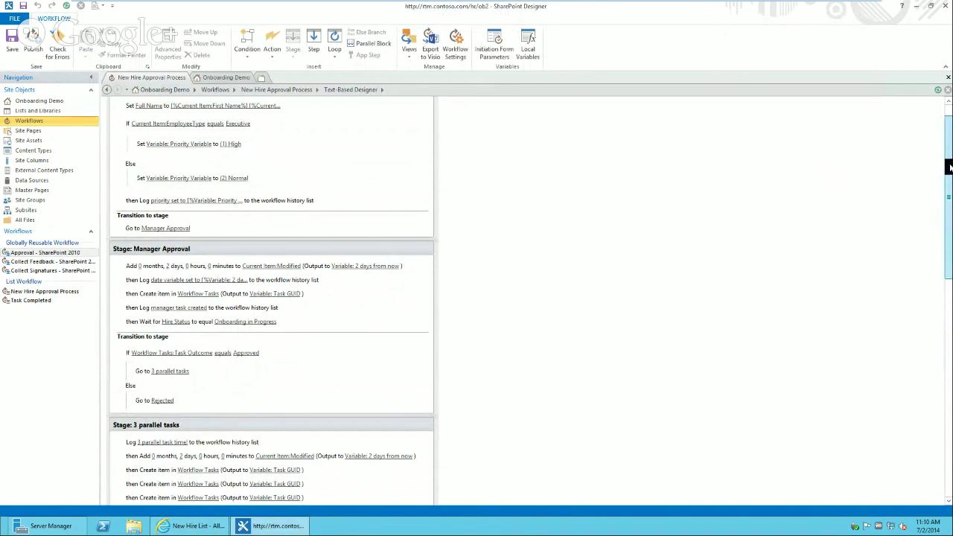
left_click_drag(949, 167, 950, 211)
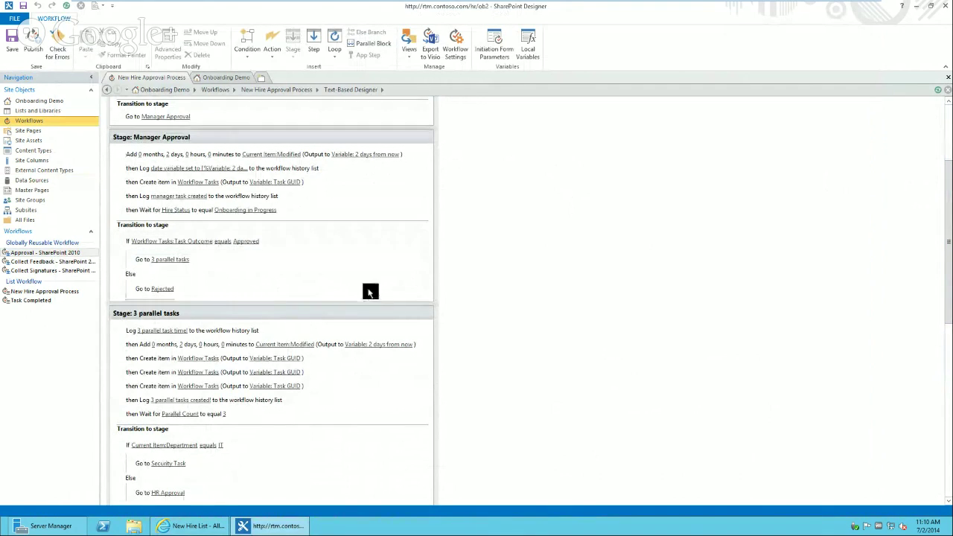
left_click_drag(951, 224, 951, 261)
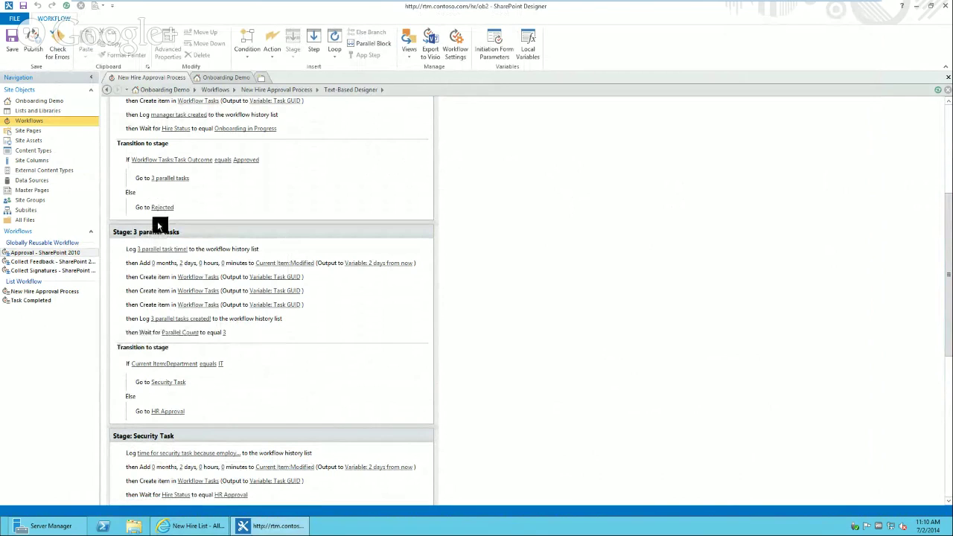
left_click(264, 232)
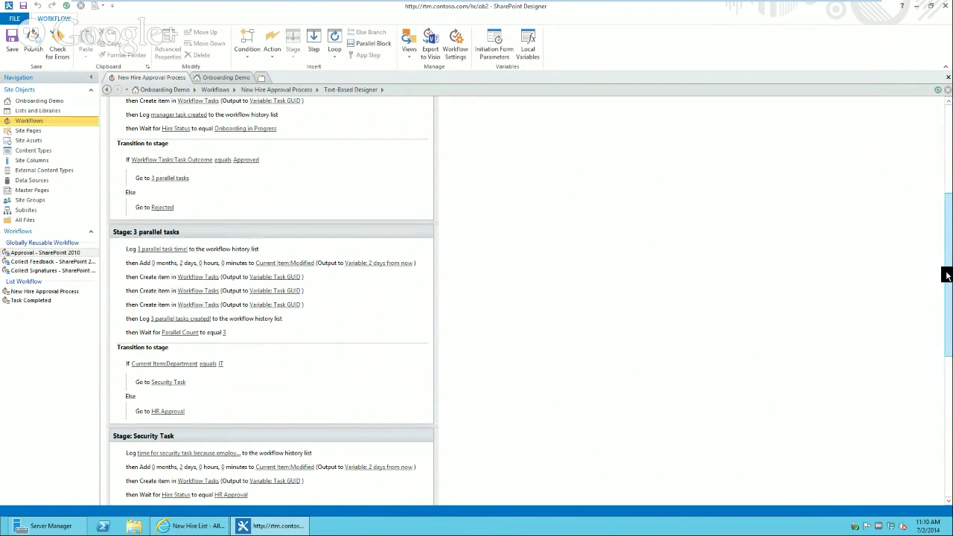
left_click_drag(948, 275, 951, 316)
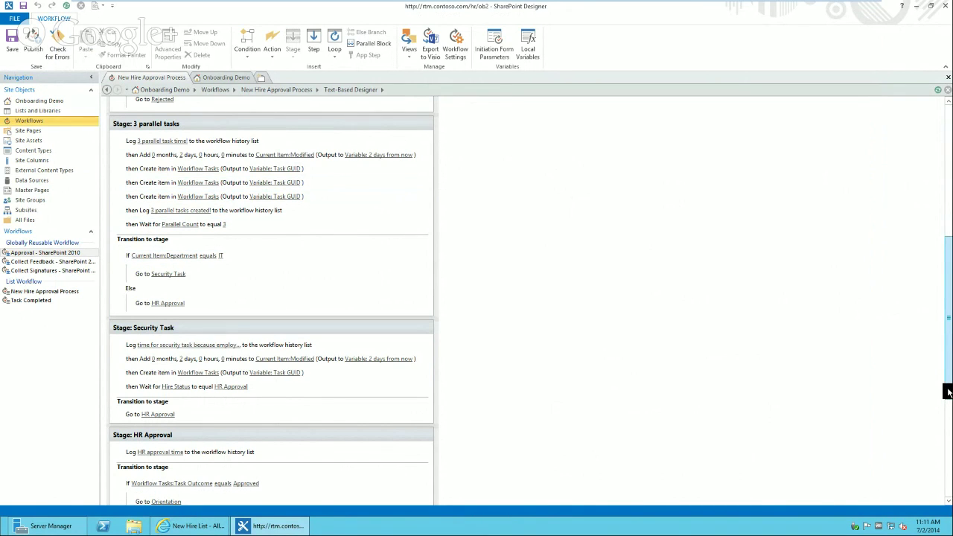
scroll(947, 391, "down", 2)
scroll(949, 415, "down", 1)
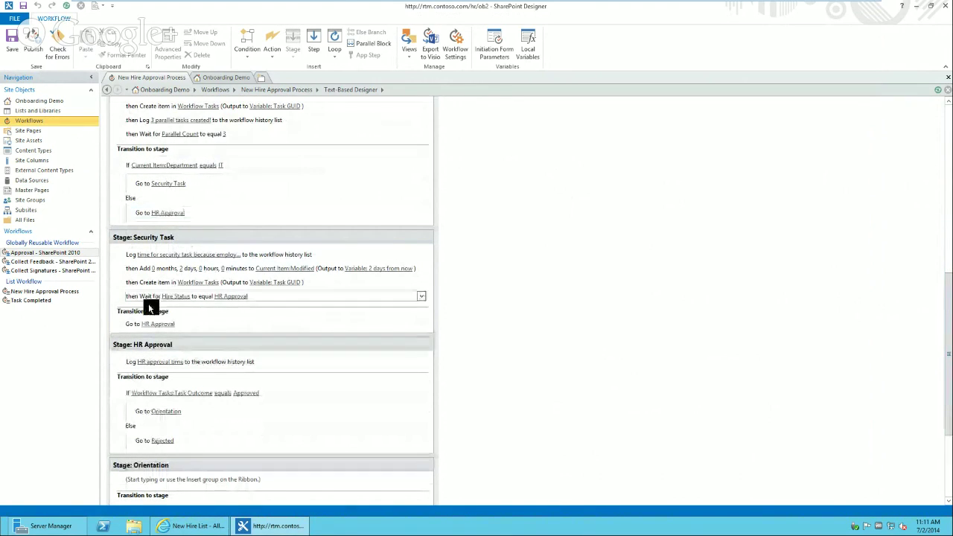
left_click(280, 342)
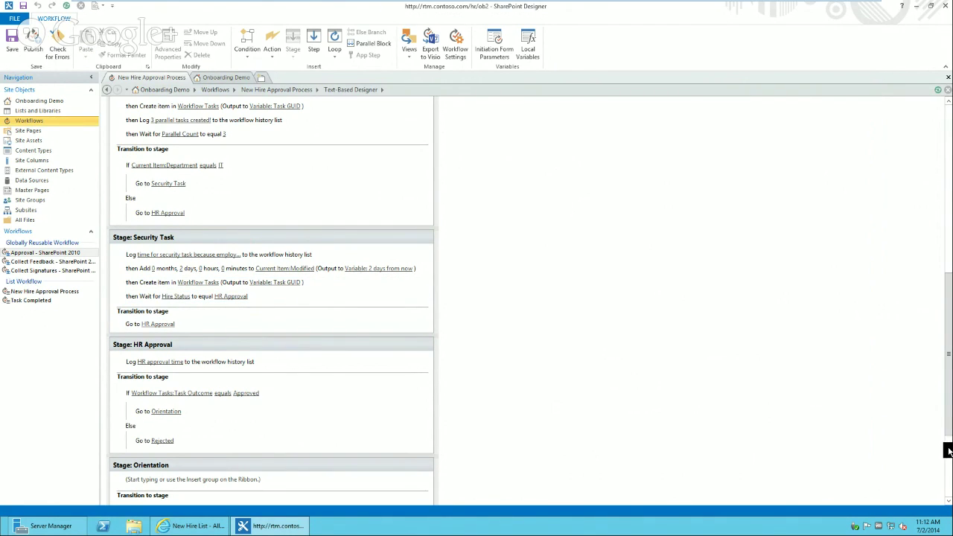
scroll(944, 390, "down", 3)
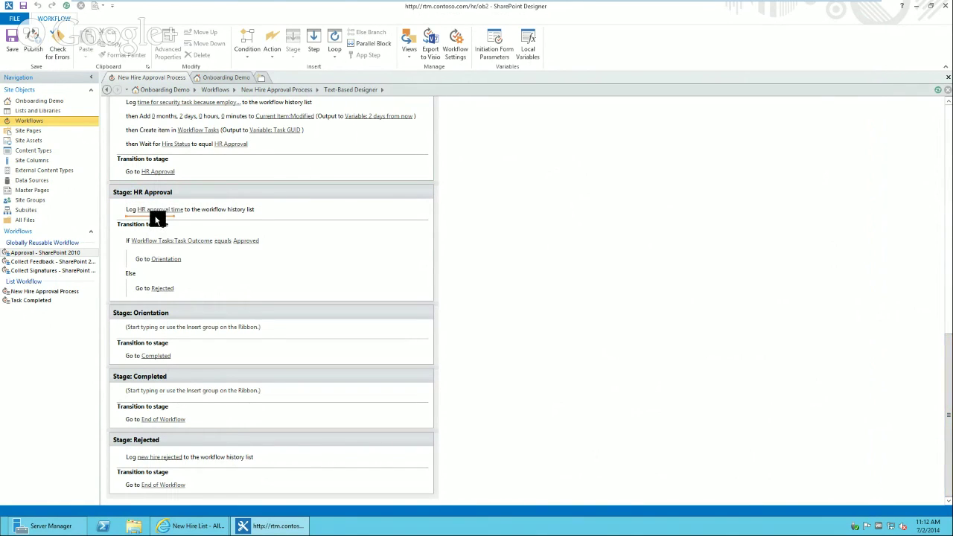
- Copy Security Task's two-day date-calculation action into HR Approval below its Log action
left_click(196, 212)
scroll(950, 107, "up", 1)
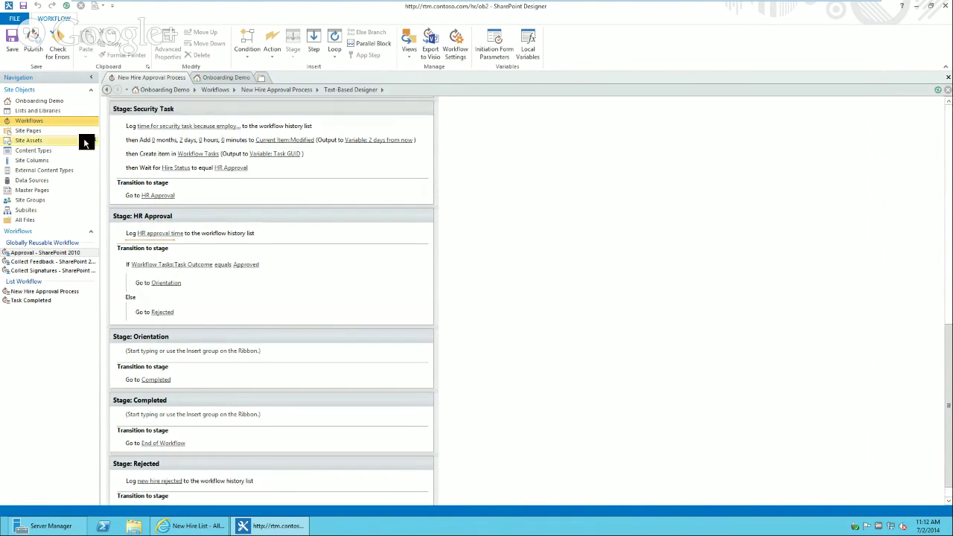
left_click(146, 140)
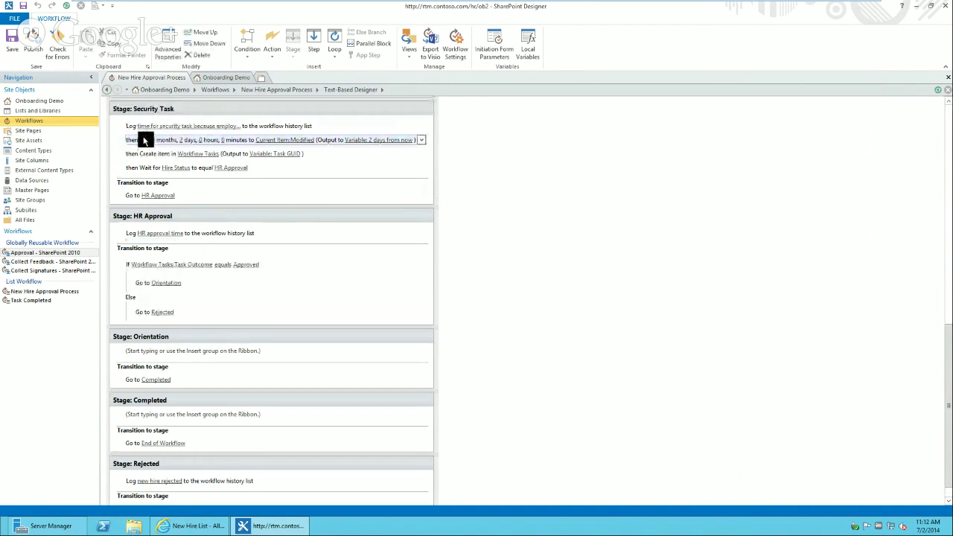
key("ctrl+c")
left_click(136, 238)
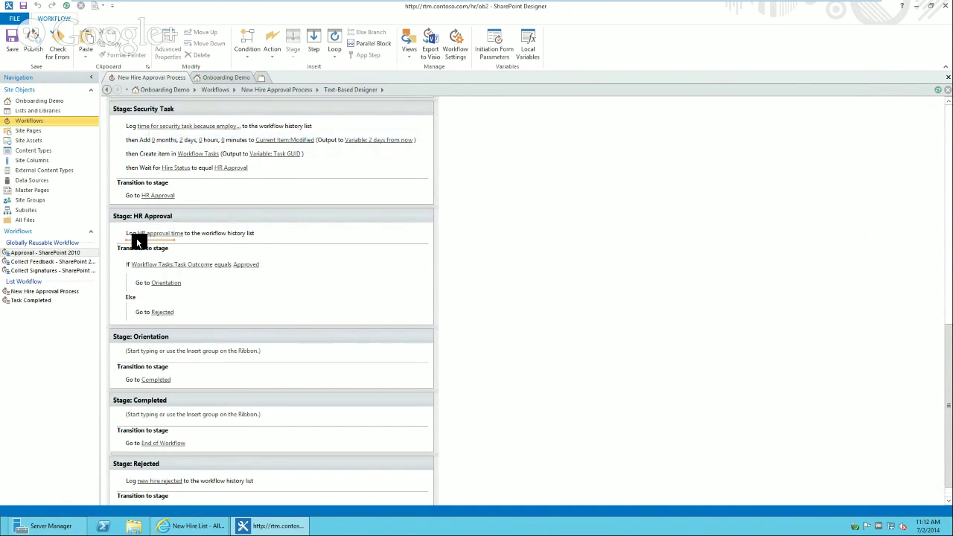
key("ctrl+v")
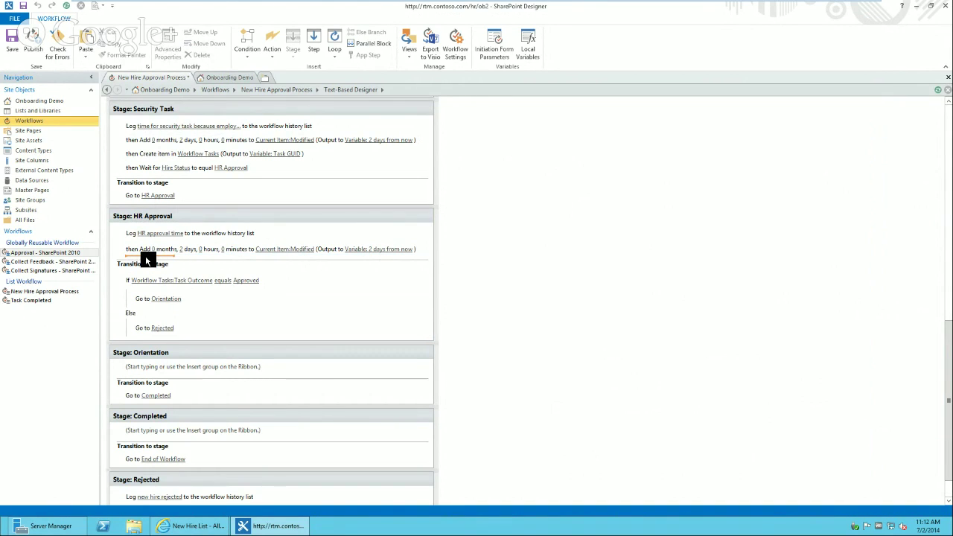
- Paste the Workflow Tasks create-item action below the date step and open its list-item settings
left_click(161, 154)
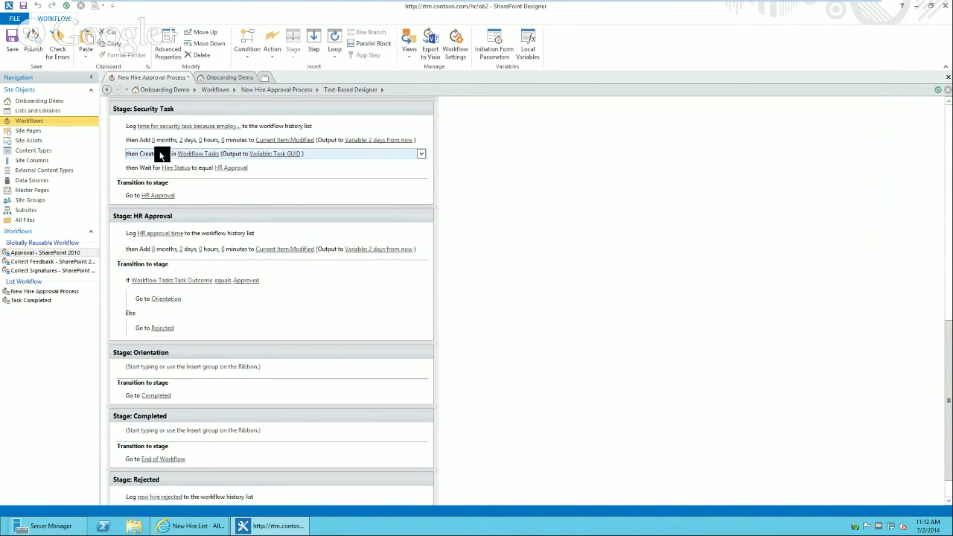
left_click(142, 257)
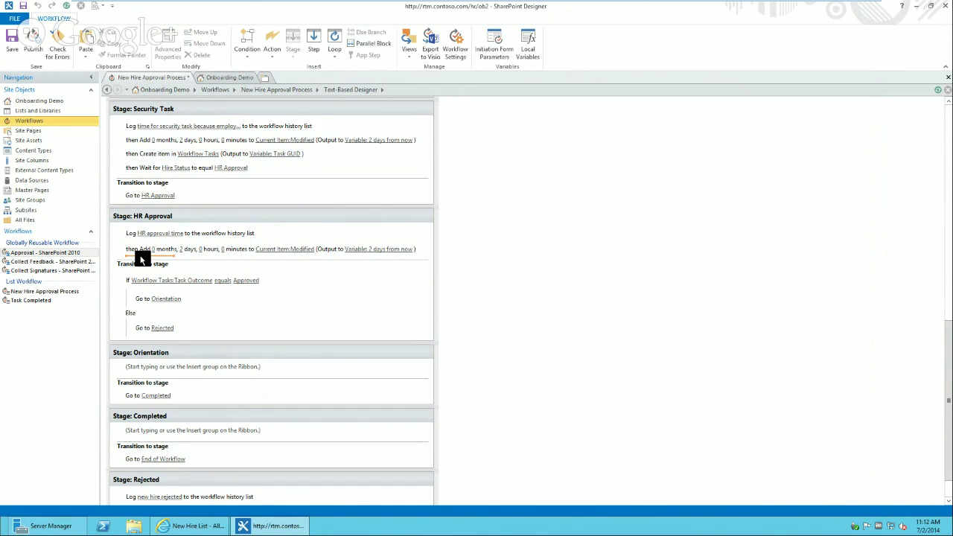
key("ctrl+v")
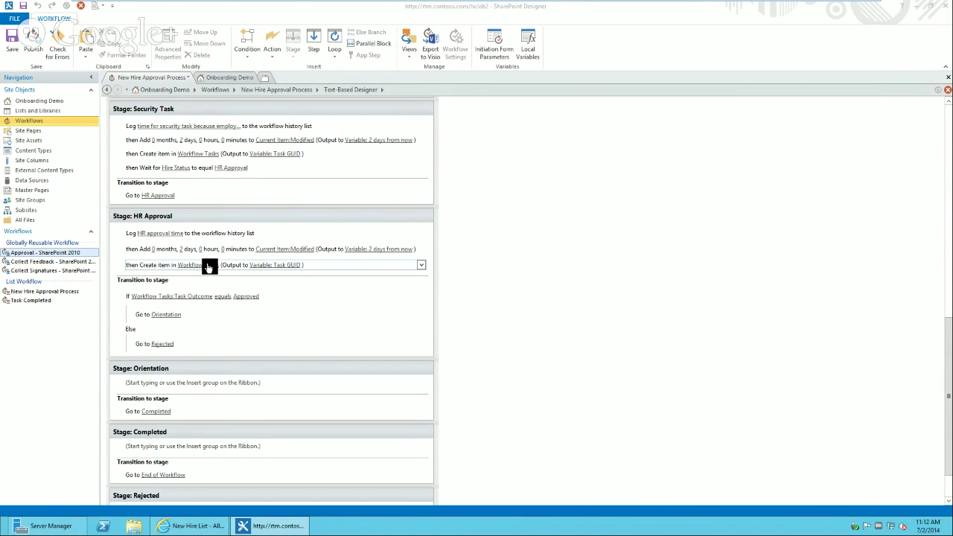
left_click(210, 266)
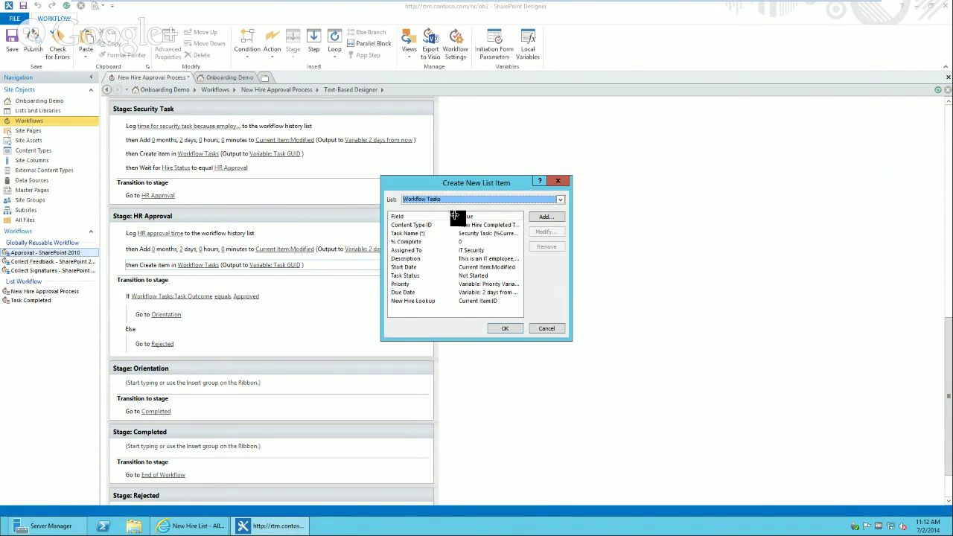
- Change the task item's Content Type ID to Workflow Task (SharePoint 2013)
left_click_drag(456, 216, 445, 216)
left_click_drag(448, 216, 525, 214)
left_click(492, 228)
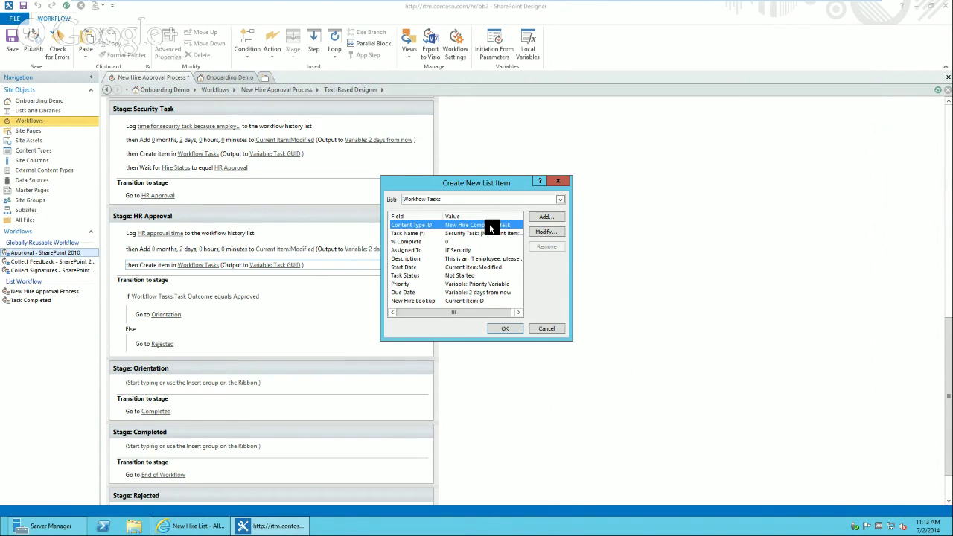
left_click(546, 232)
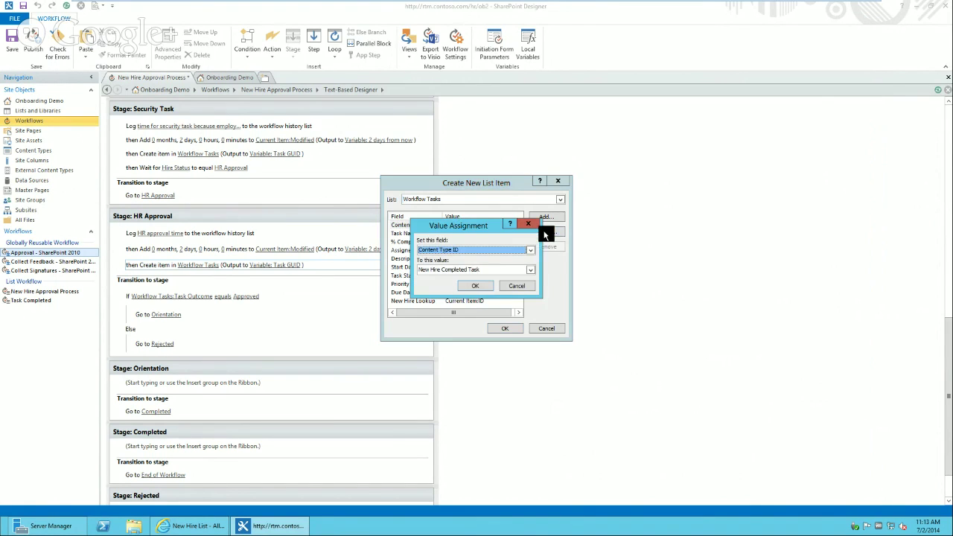
left_click(483, 271)
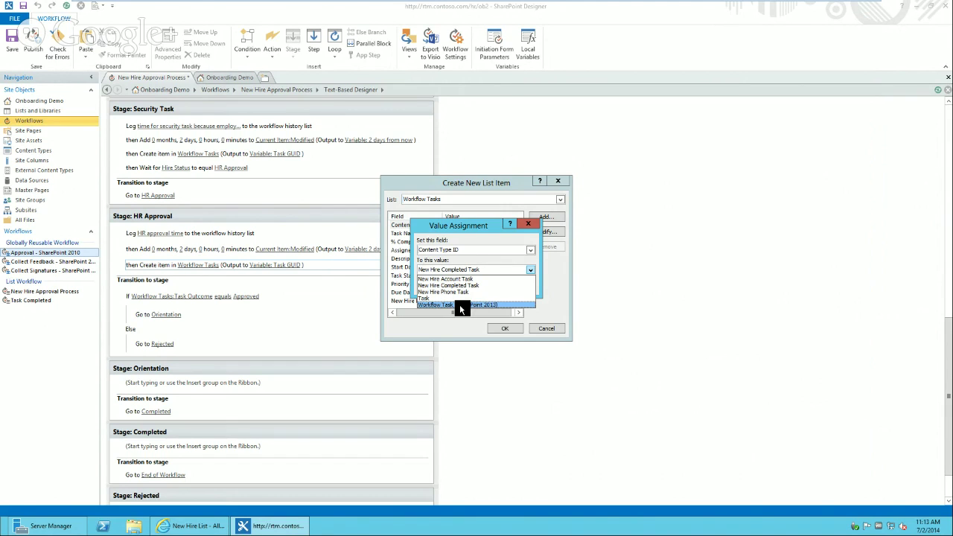
left_click(459, 304)
left_click(477, 287)
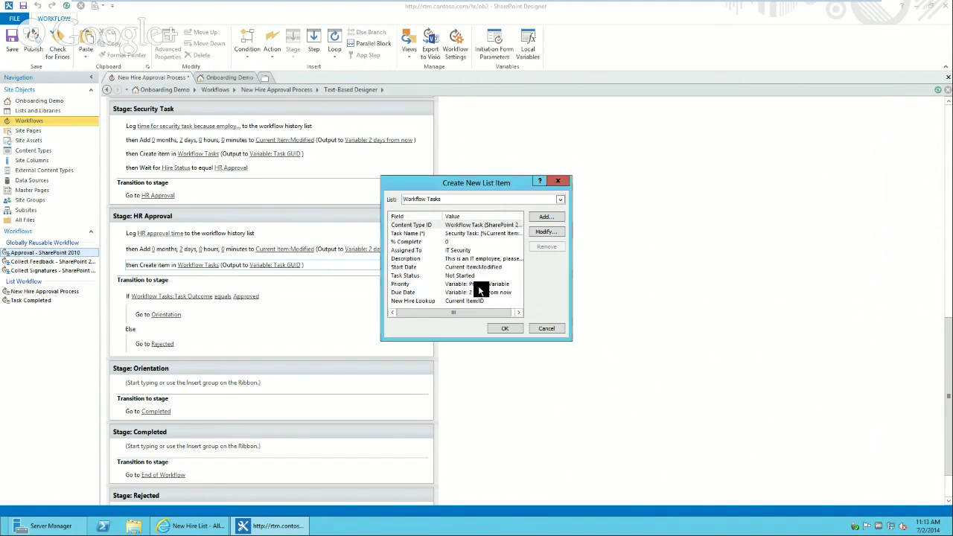
left_click(462, 235)
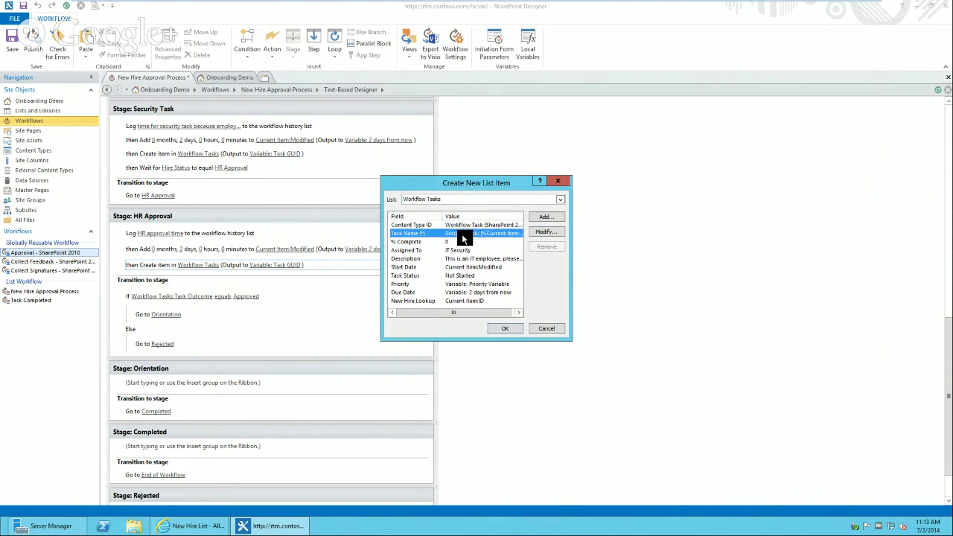
- Make the Task Name 'HR Approval: [%Current Item:First Name%] [%Current Item:Last Name%]'
left_click(546, 232)
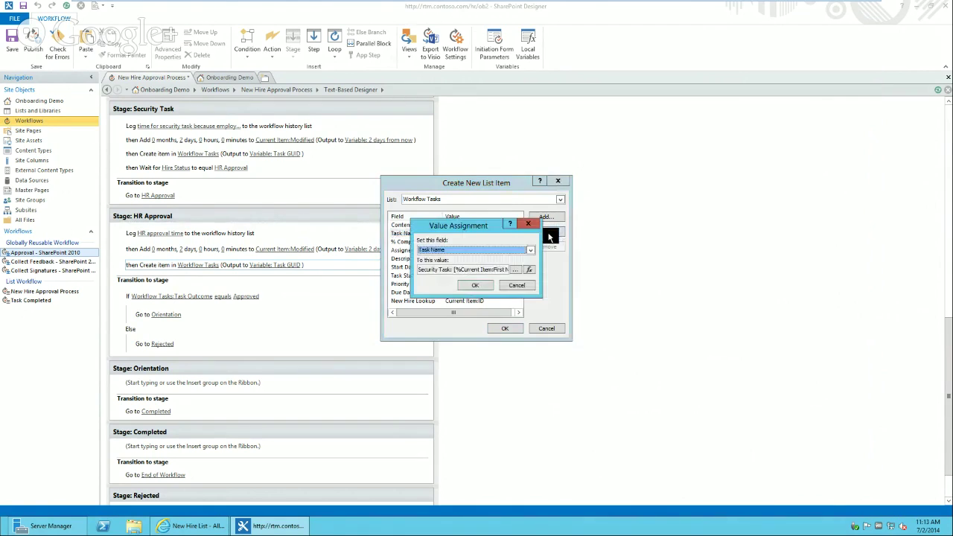
left_click(514, 270)
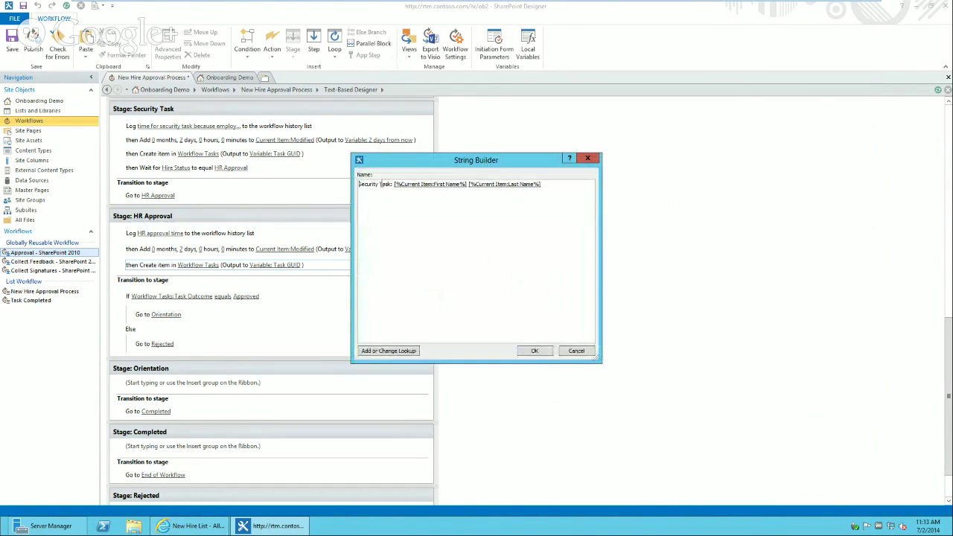
left_click_drag(391, 184, 355, 180)
type("HR")
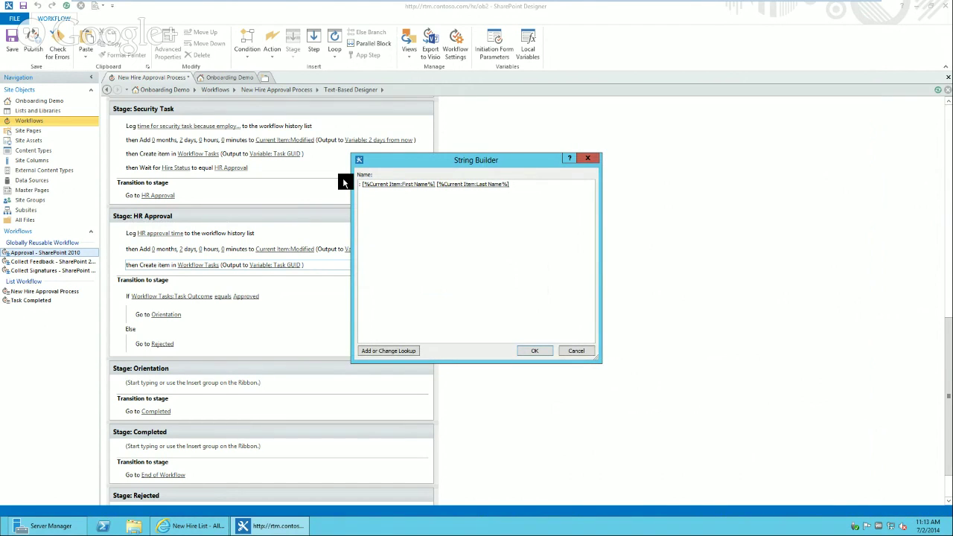
type(" Approval")
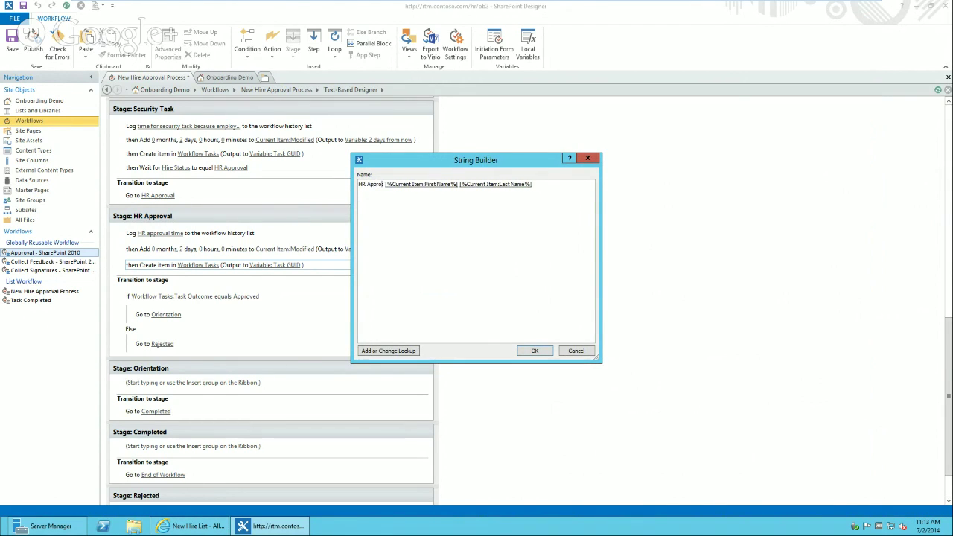
left_click(533, 351)
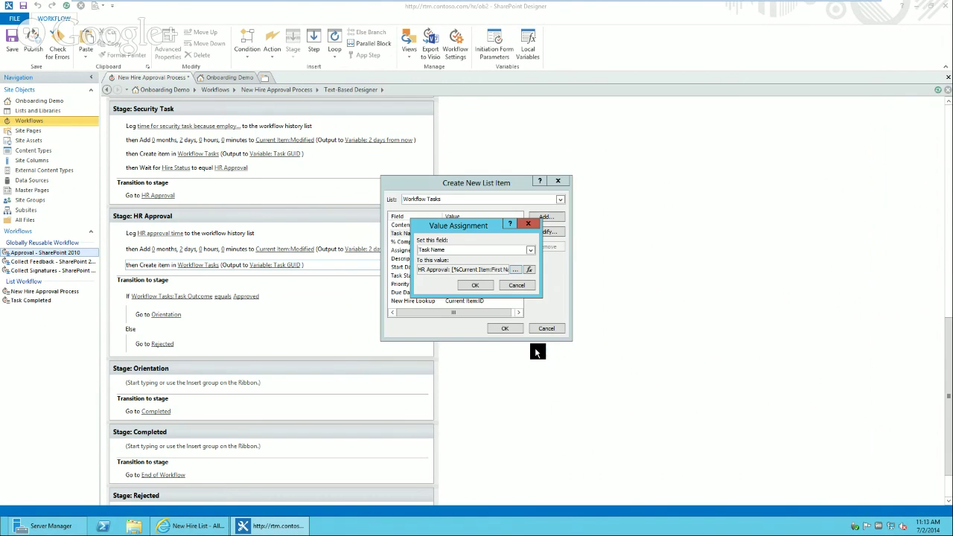
left_click(474, 288)
left_click(413, 252)
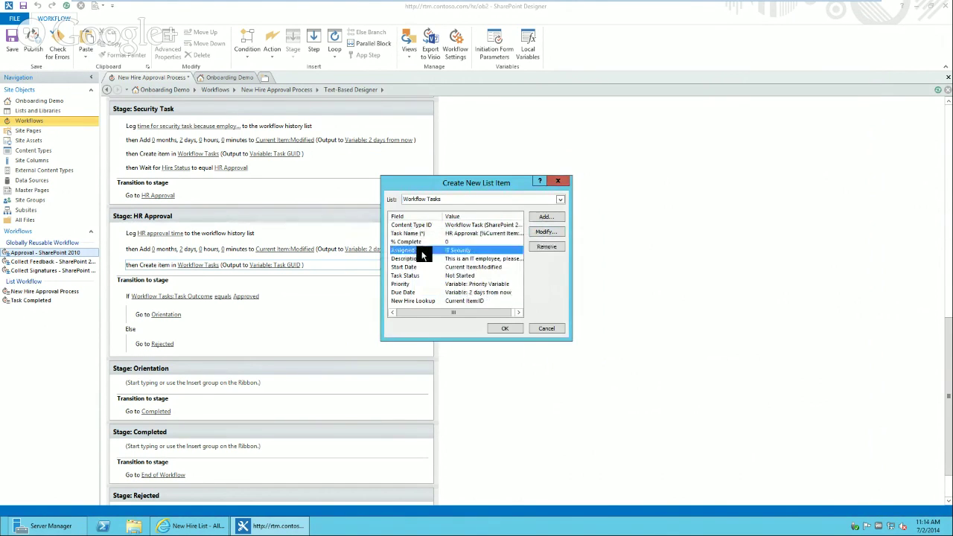
- In Assigned To, remove IT Security and add the HR Project Managers group
left_click(552, 232)
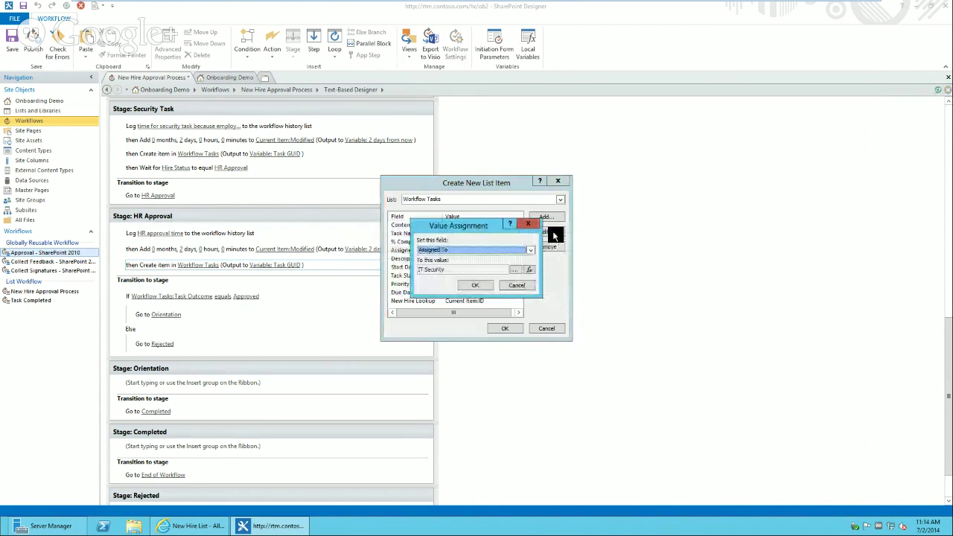
left_click(518, 270)
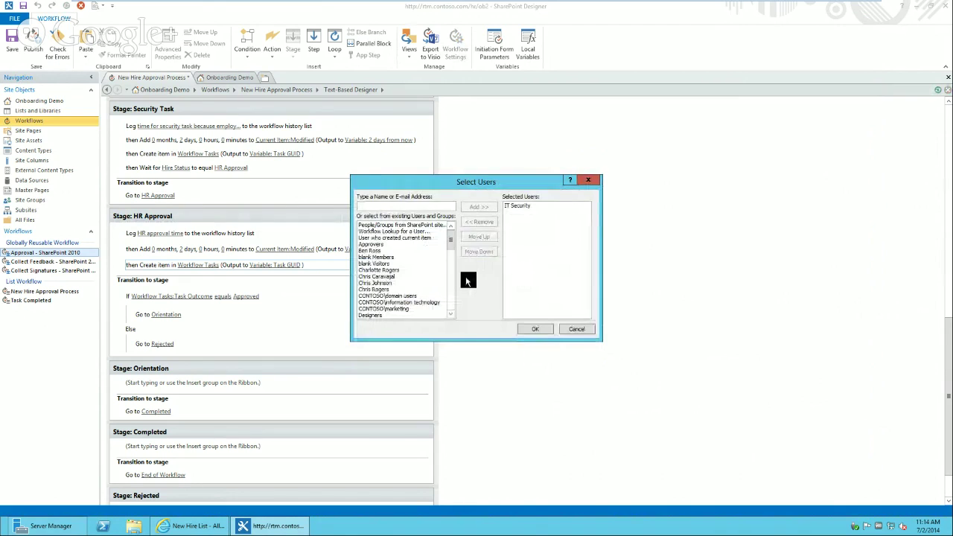
left_click(452, 292)
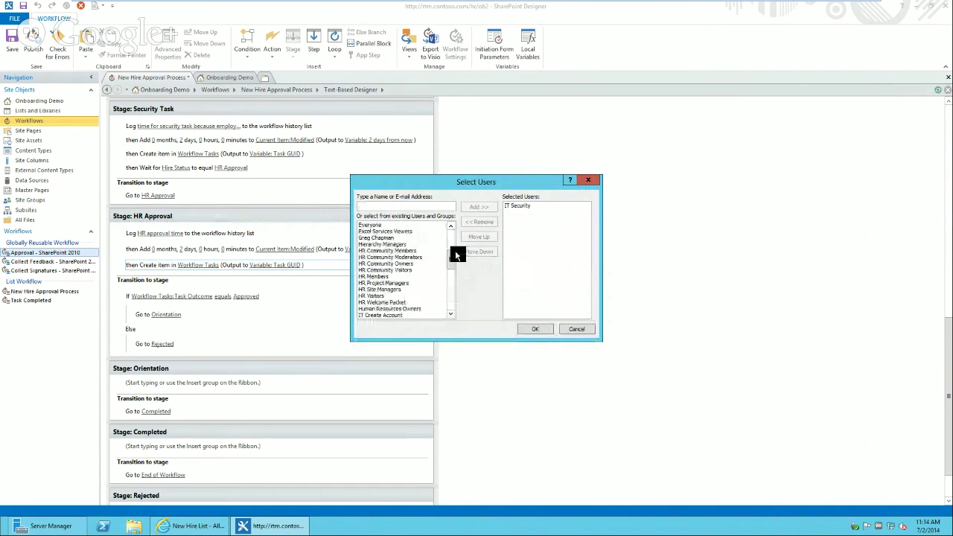
left_click(398, 276)
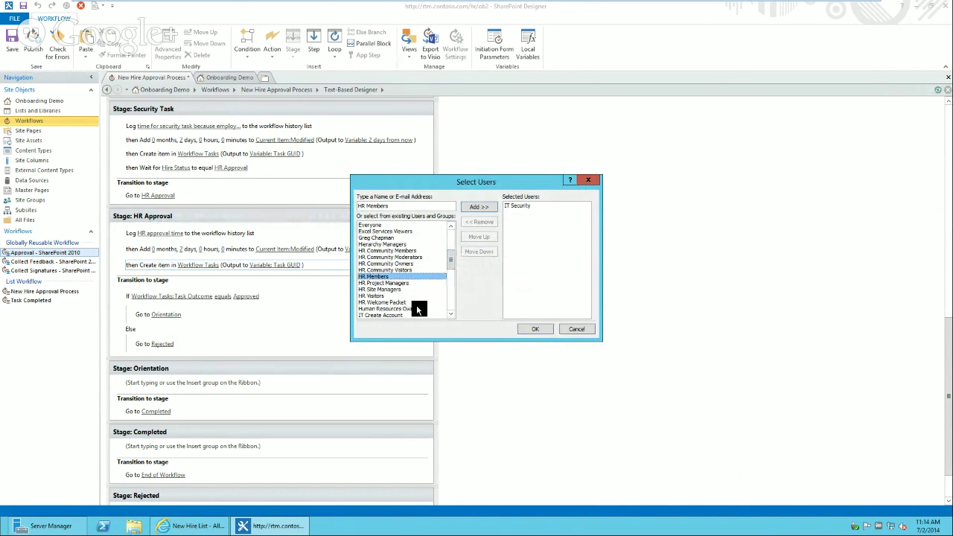
left_click(521, 208)
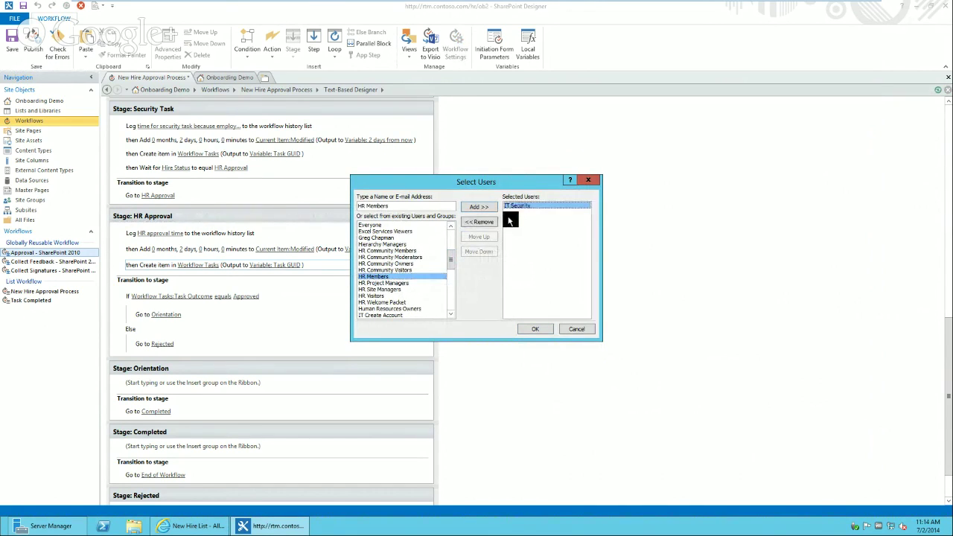
left_click(480, 223)
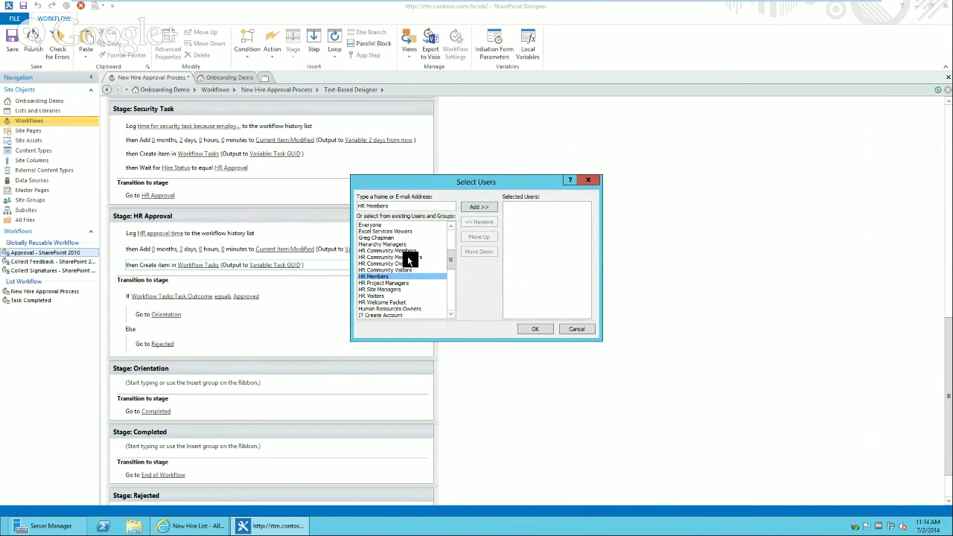
left_click(392, 283)
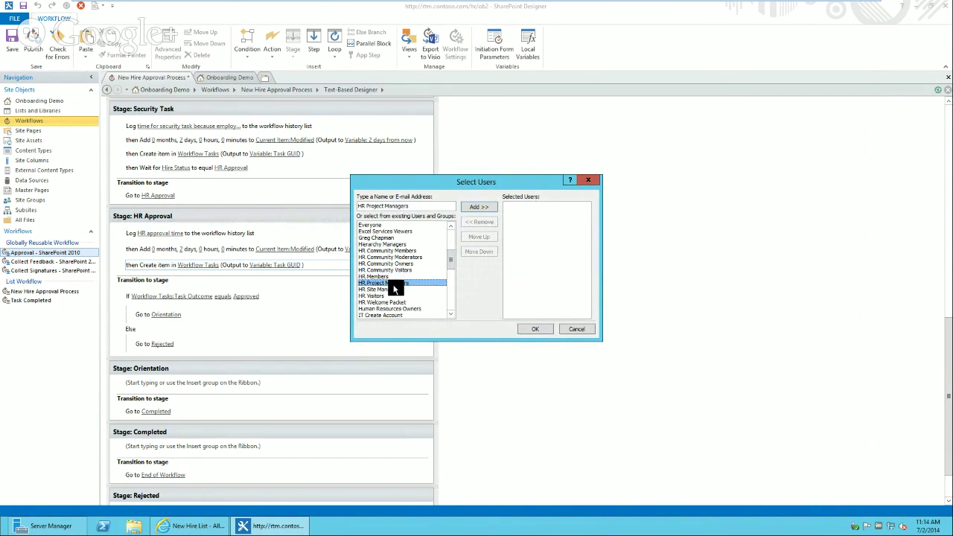
left_click(483, 207)
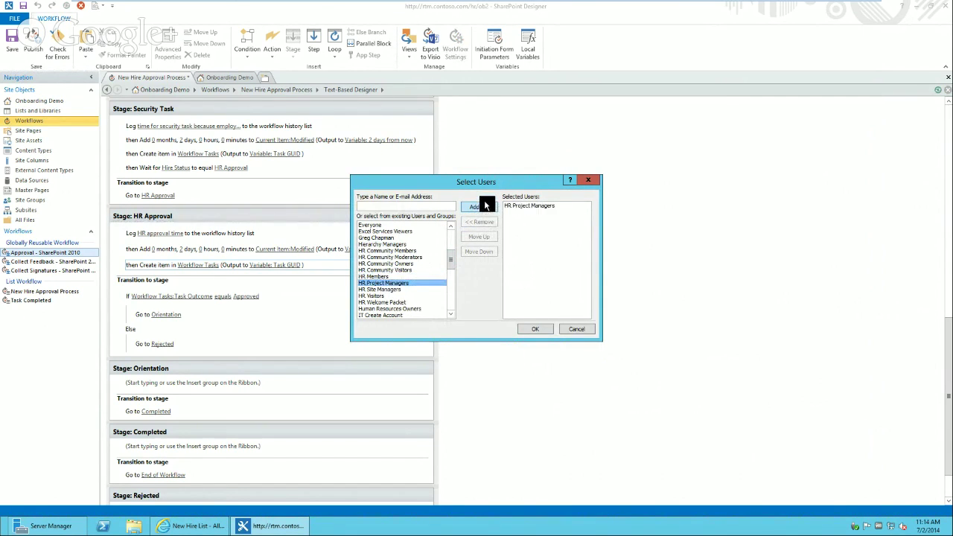
left_click(536, 332)
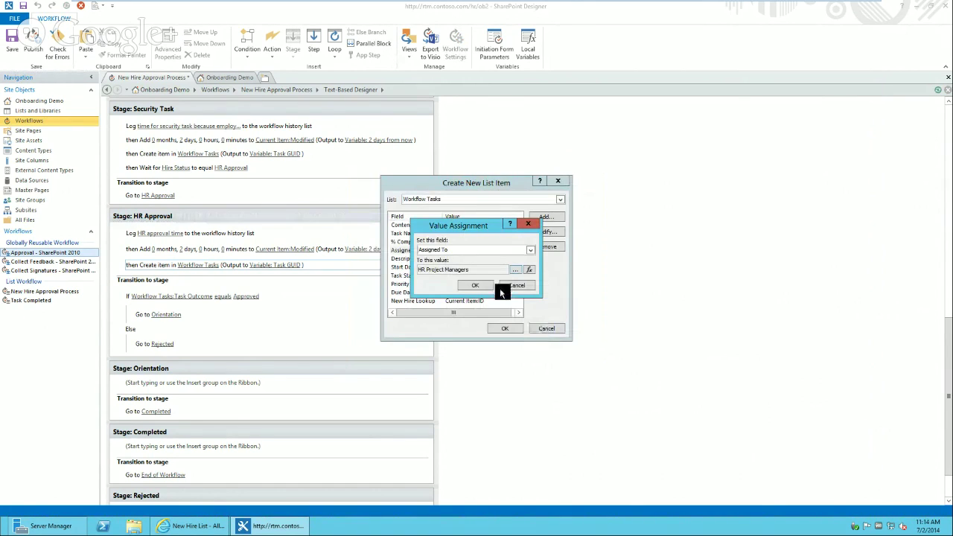
- Add Human Resources Owners as a second assignee group
left_click(516, 269)
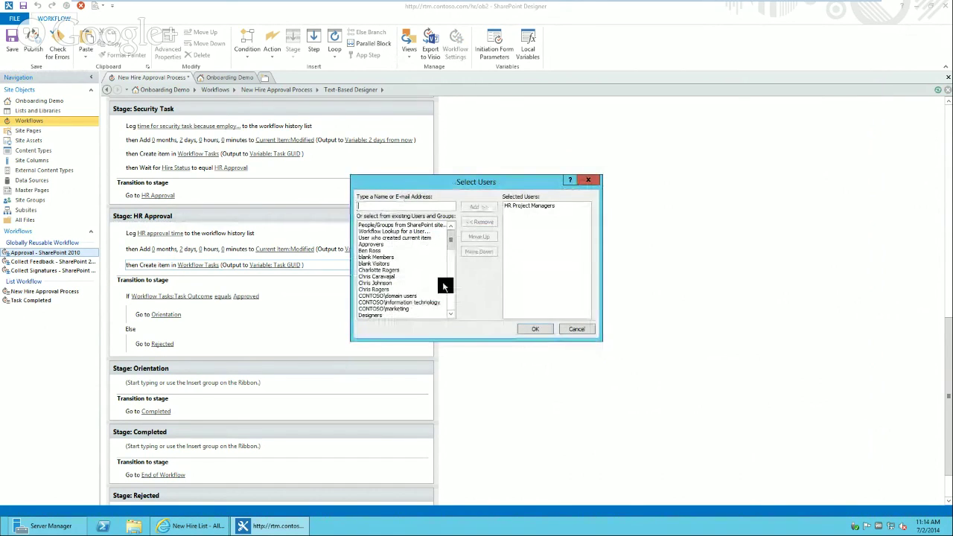
scroll(444, 286, "down", 5)
left_click(412, 310)
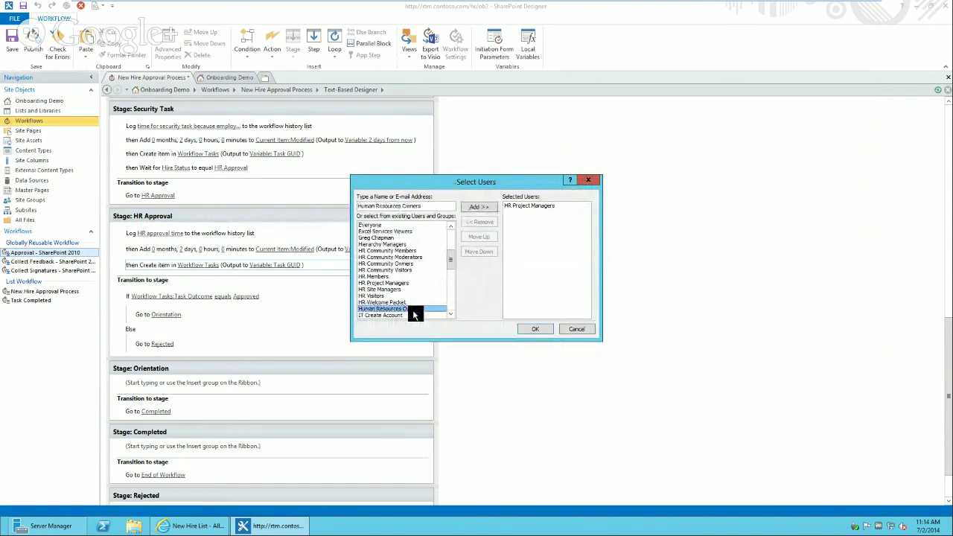
left_click(479, 206)
left_click(534, 329)
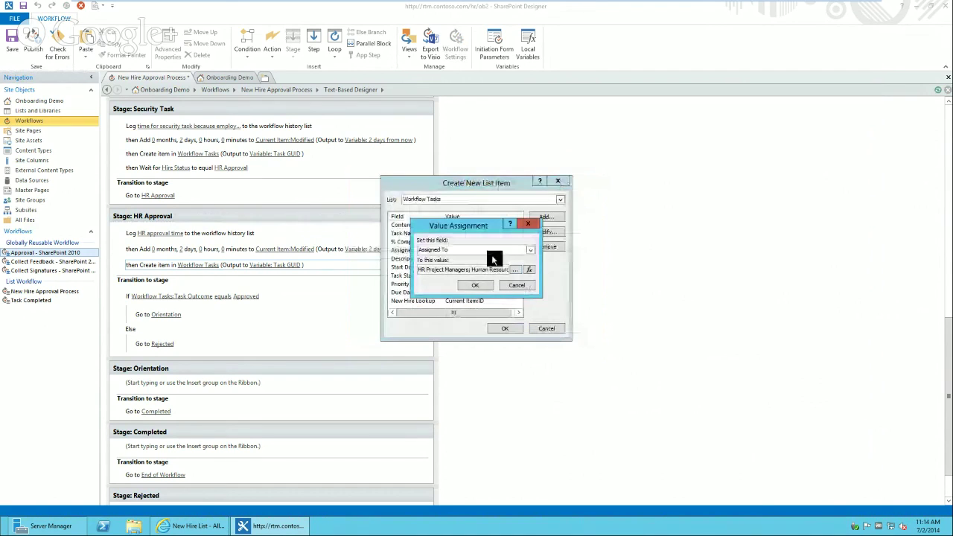
left_click(474, 286)
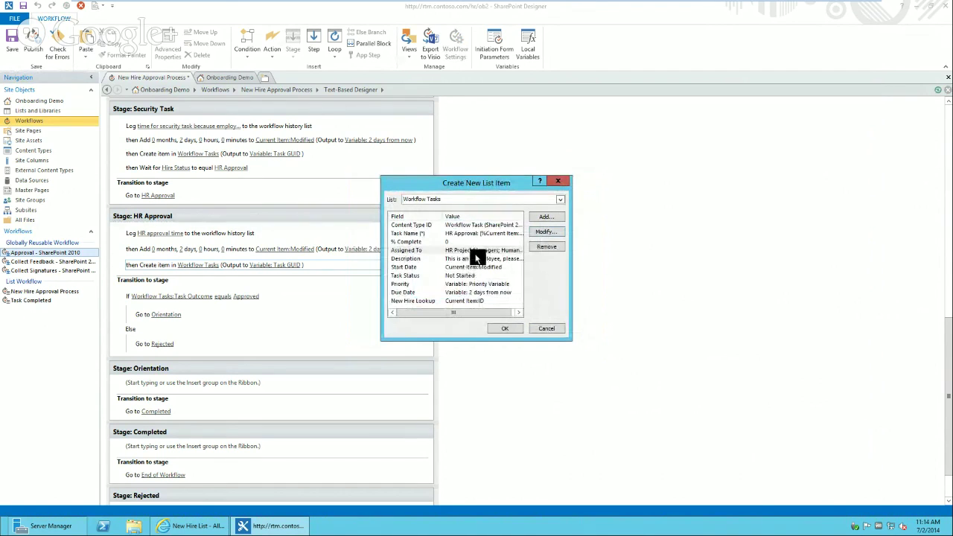
- Remove Human Resources Owners, leaving HR Project Managers as the sole assignee
left_click(476, 250)
left_click(555, 234)
left_click(542, 251)
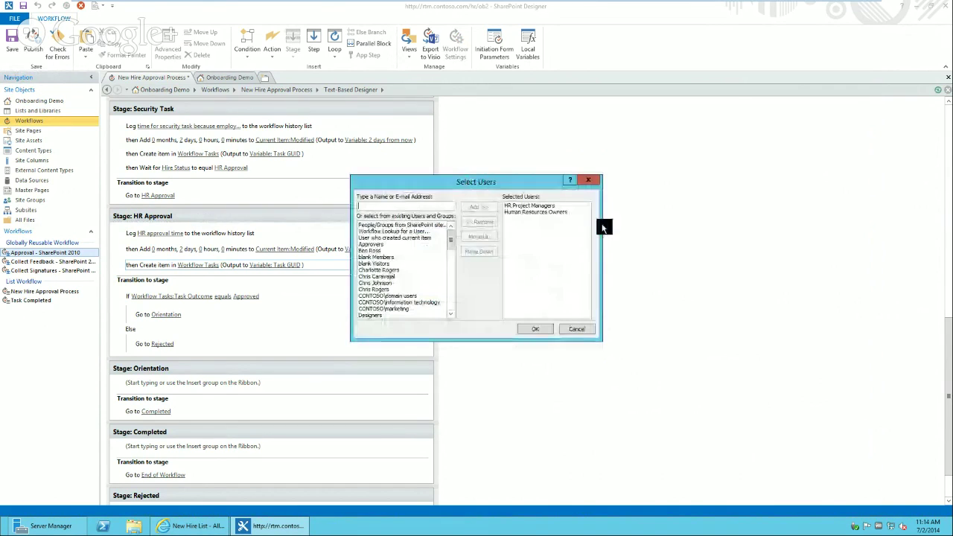
left_click(540, 212)
left_click(479, 221)
left_click(535, 330)
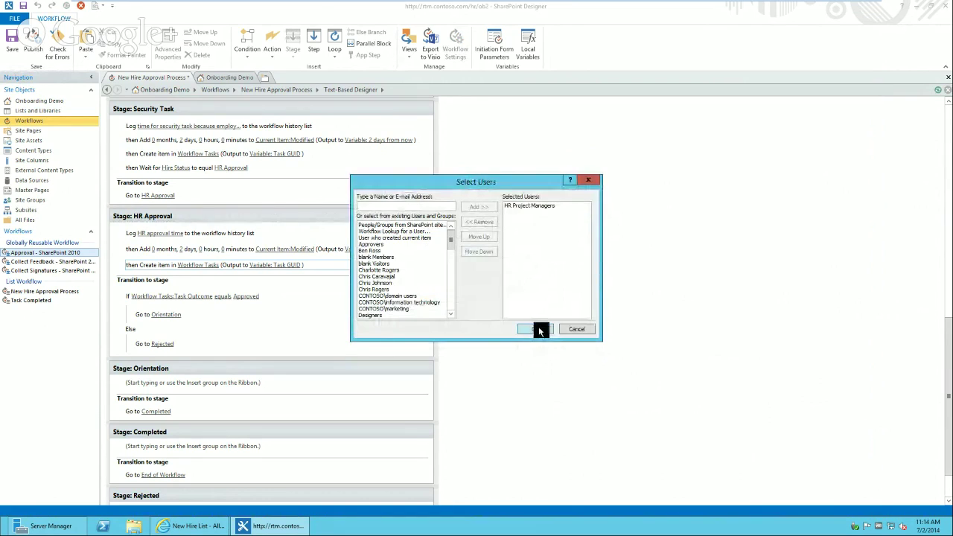
- Set the task Description to 'Please approve or reject this new hire for the next step of orientation.'
left_click(481, 283)
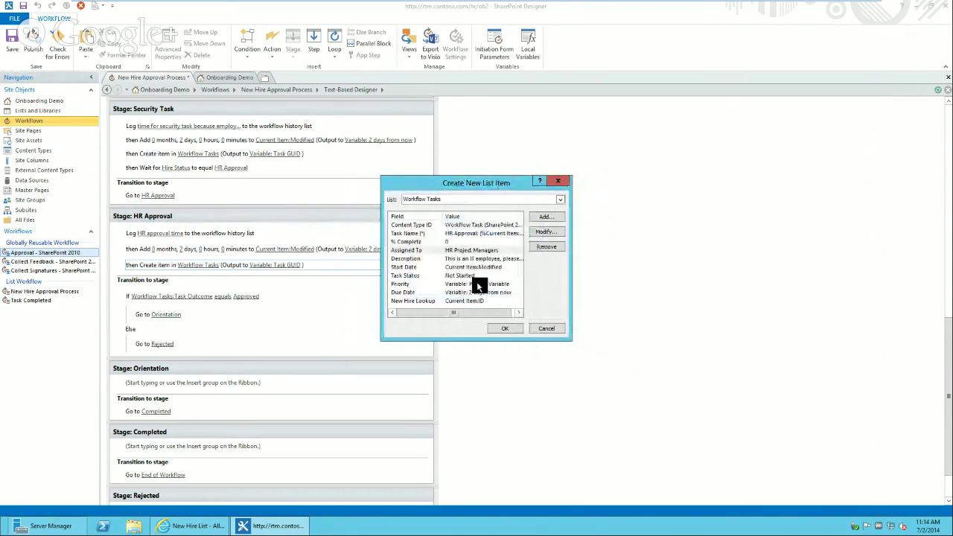
left_click(464, 258)
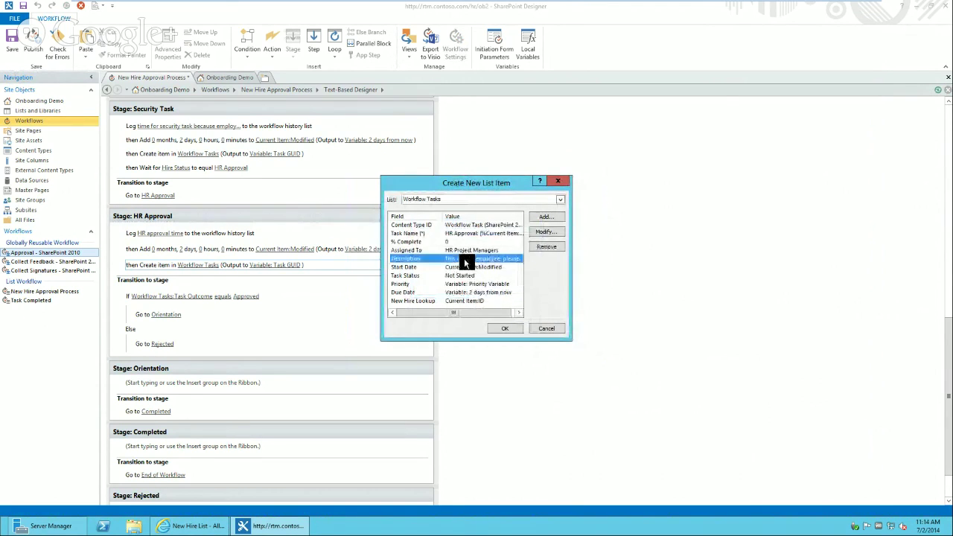
left_click(558, 234)
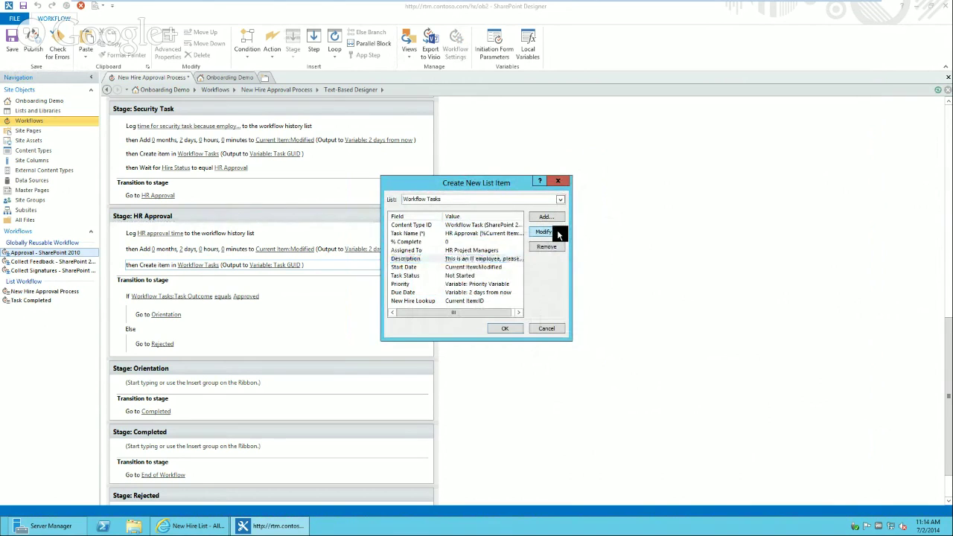
left_click(530, 271)
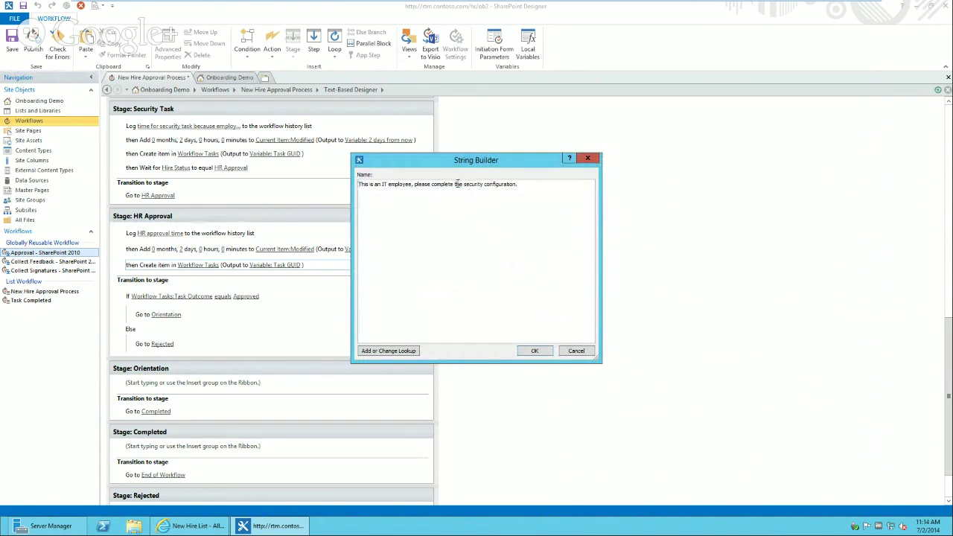
left_click_drag(432, 185, 243, 151)
left_click(563, 184)
type("Please")
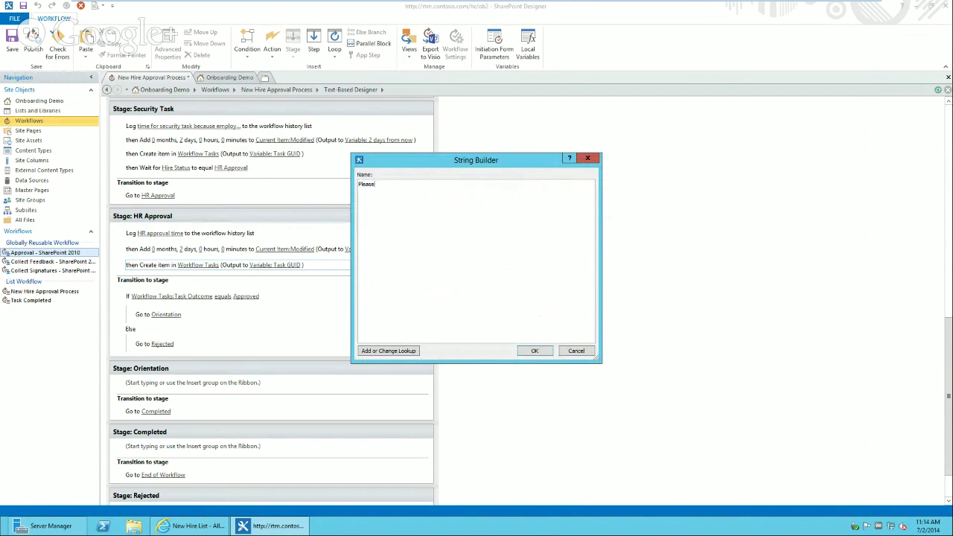
type(" approve or reject this new hire for the next step of orientation.")
left_click(535, 351)
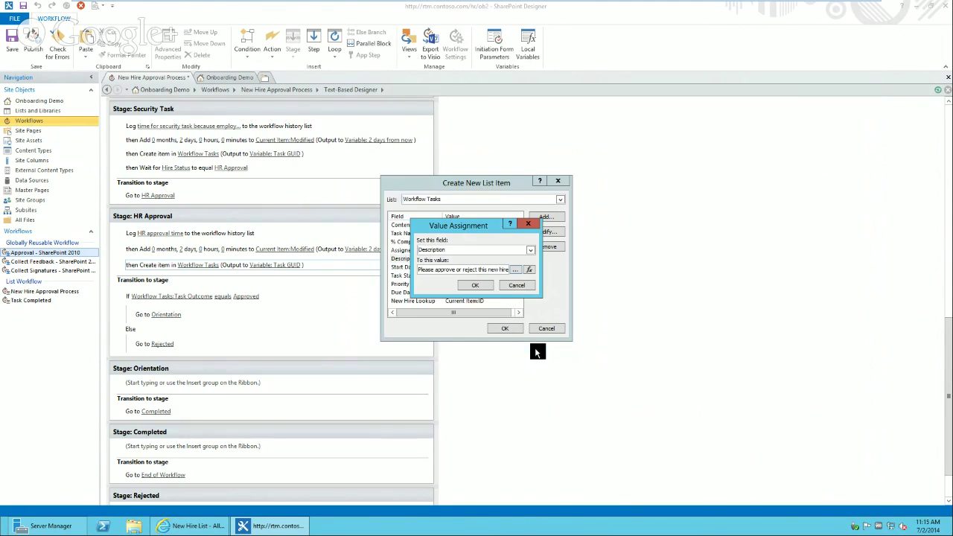
left_click(473, 284)
left_click(448, 268)
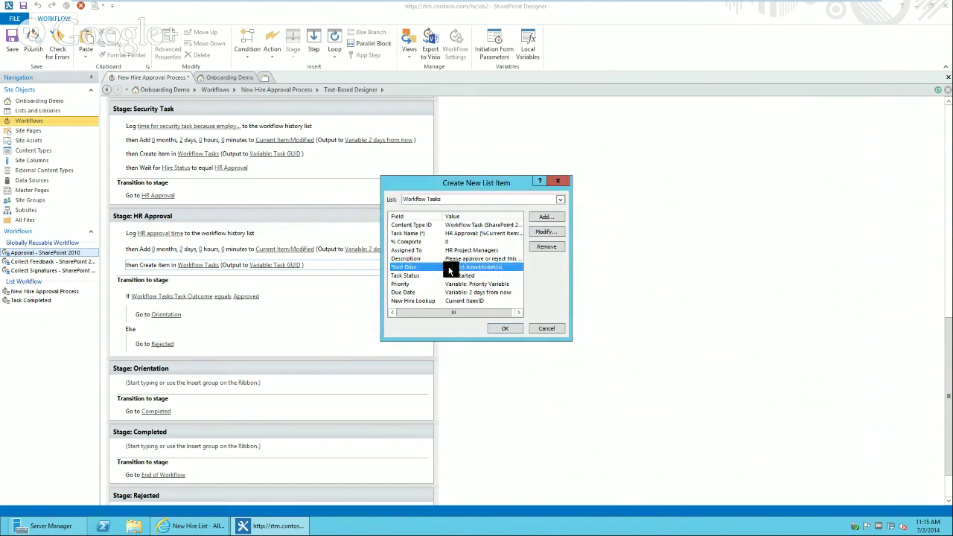
left_click(450, 275)
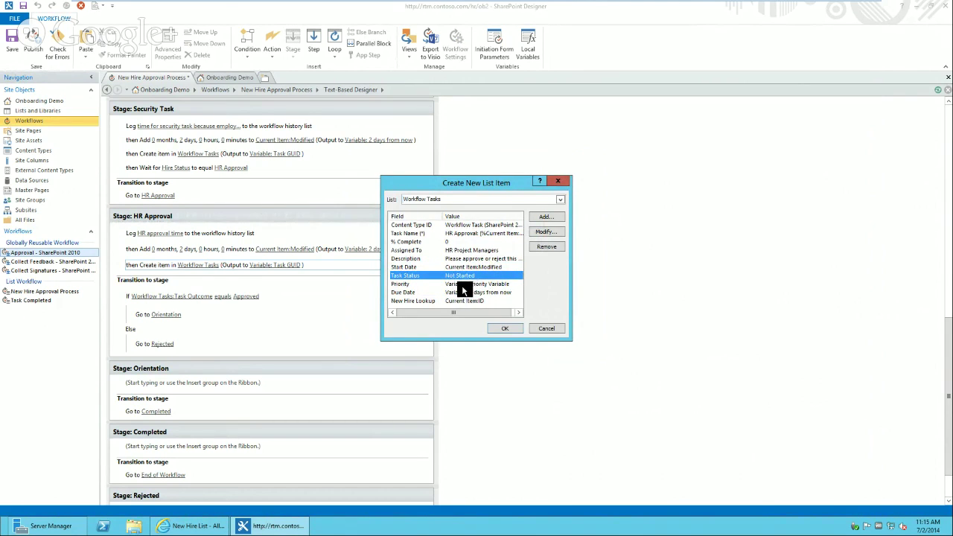
left_click(461, 284)
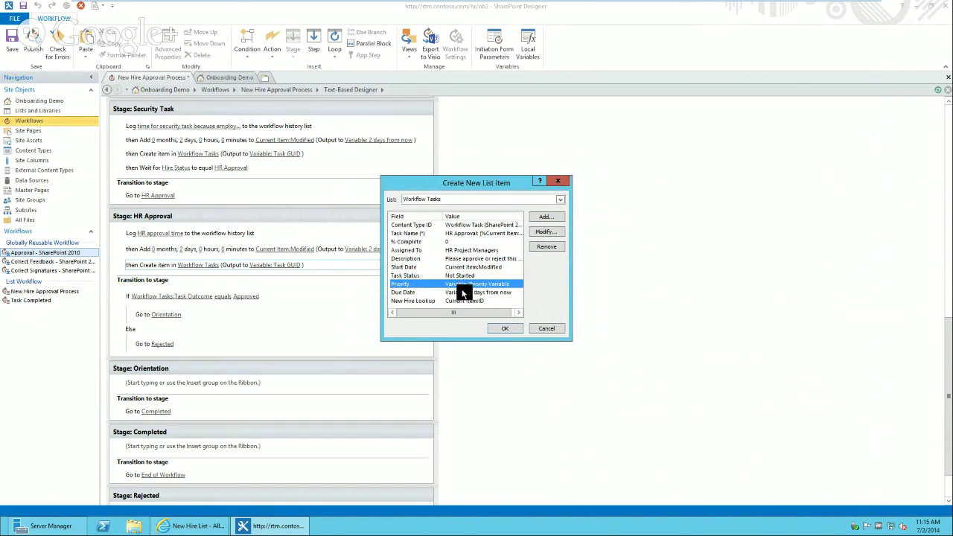
left_click(463, 293)
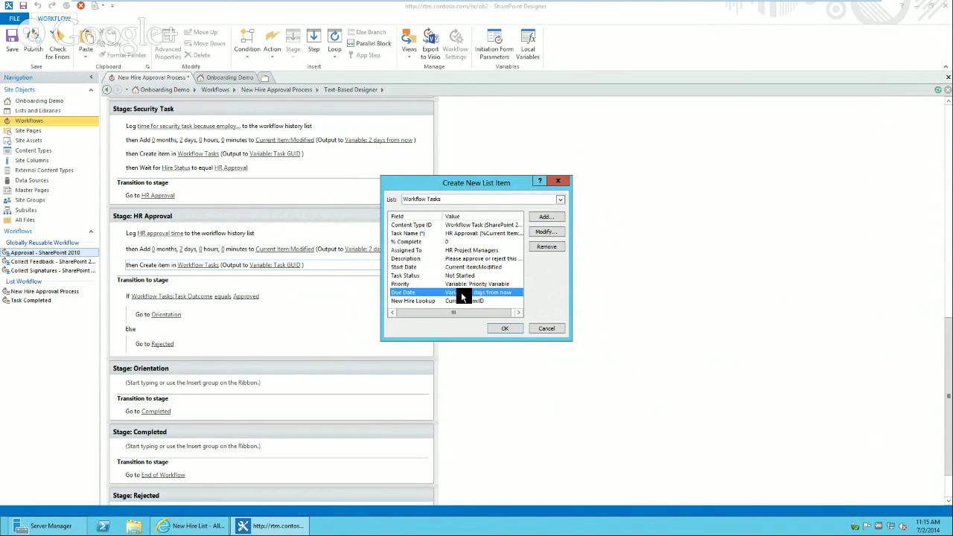
left_click(463, 301)
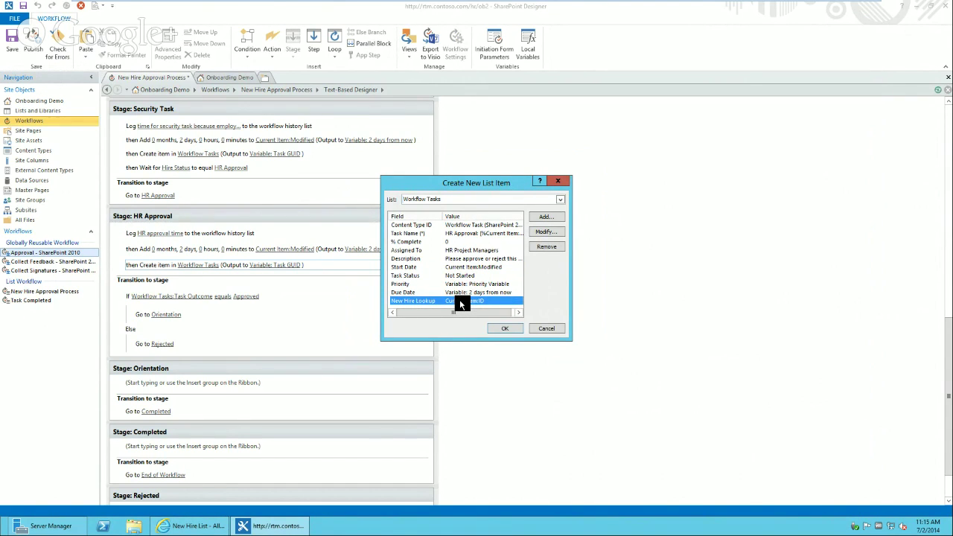
left_click(551, 230)
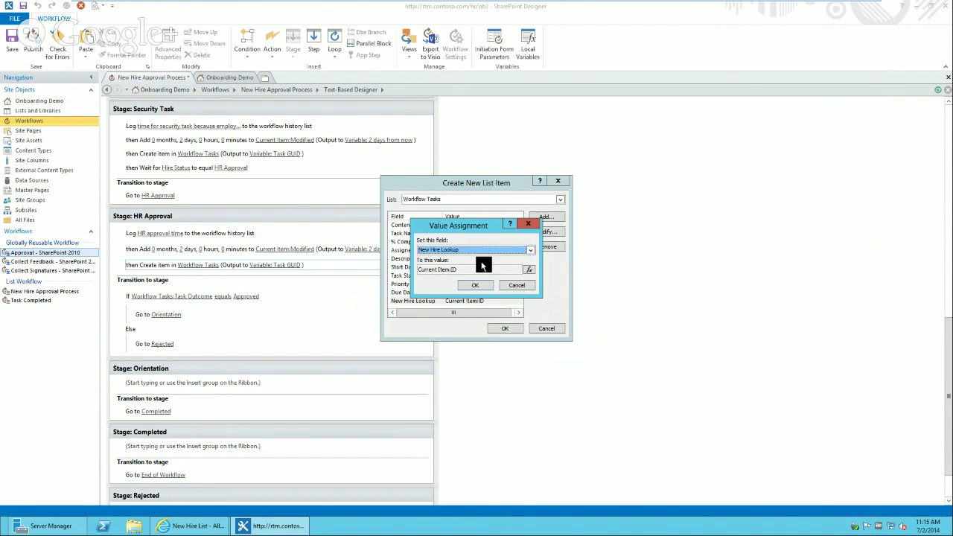
left_click(530, 270)
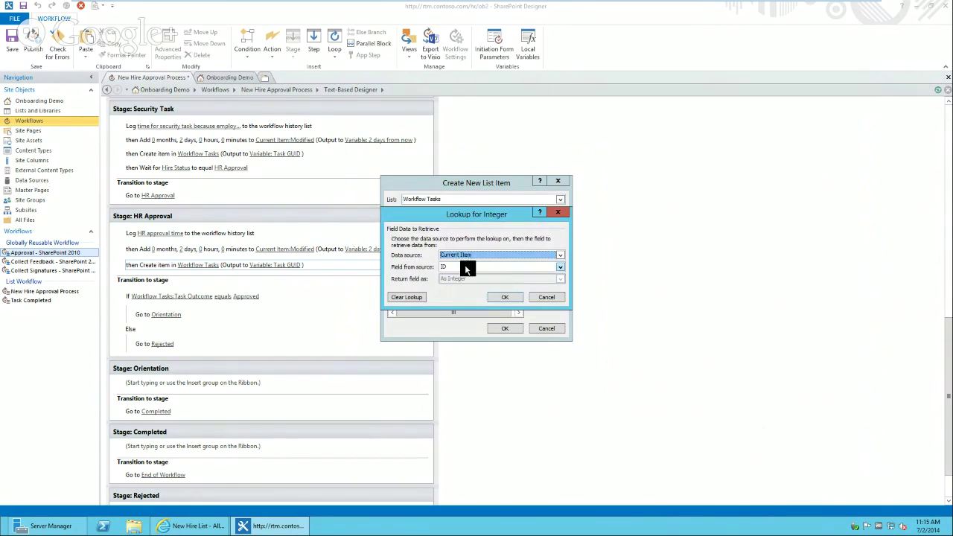
left_click(542, 296)
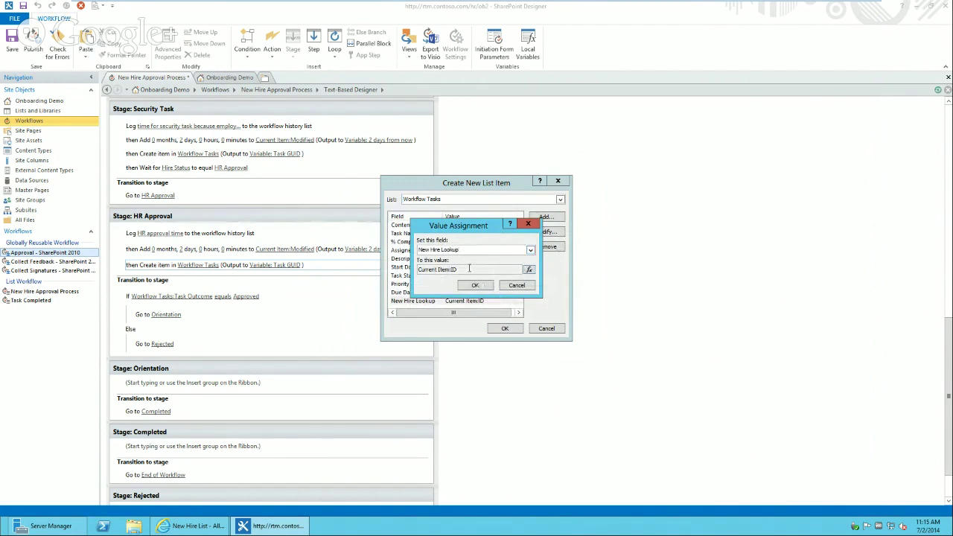
left_click(516, 284)
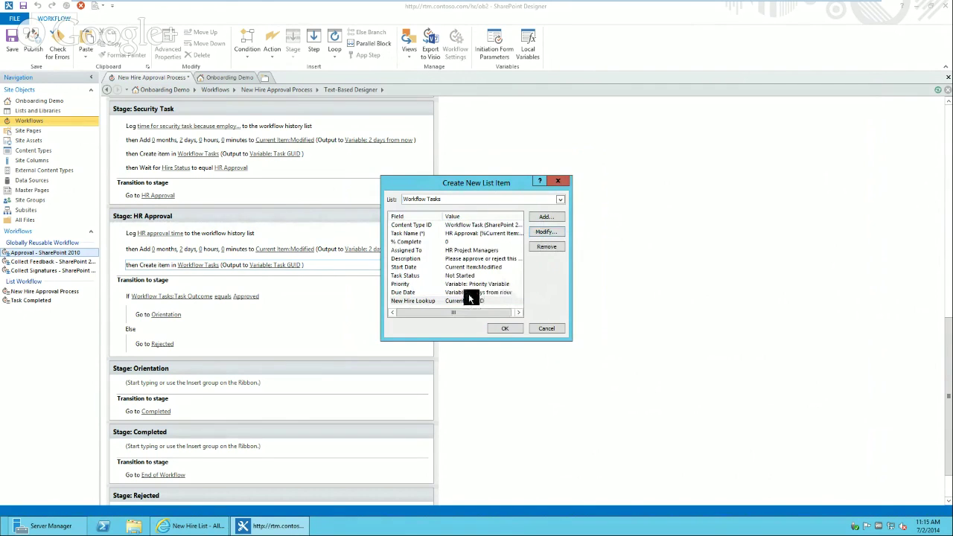
- Accept the Workflow Tasks item settings and restore SharePoint Designer from the host taskbar
left_click(505, 329)
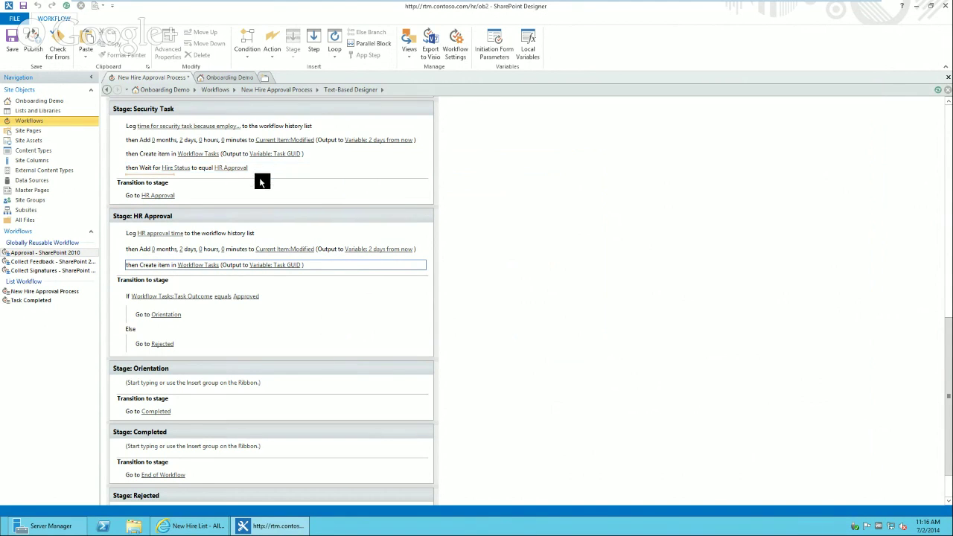
mouse_move(493, 4)
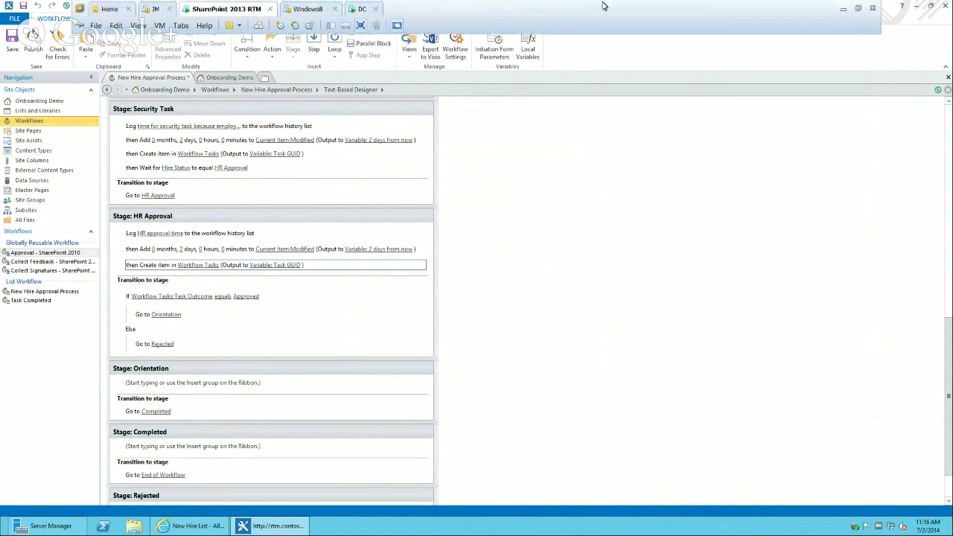
left_click(847, 11)
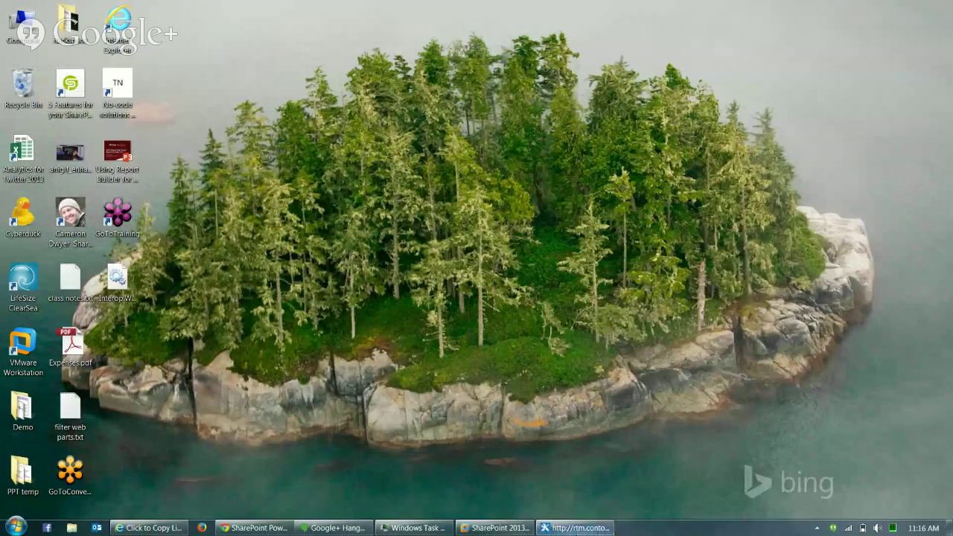
left_click(581, 528)
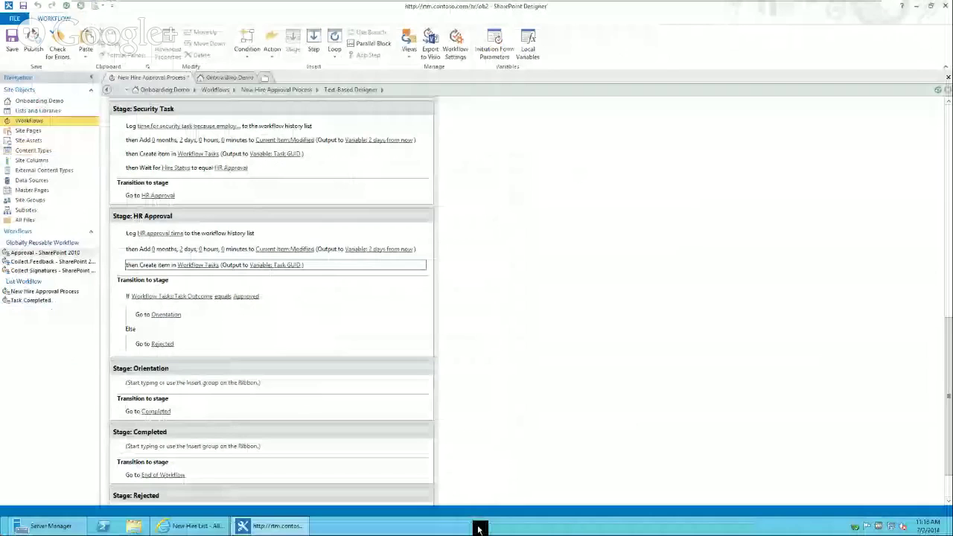
- Insert a Set Field in Current Item action setting Hire Status to HR Approval
type("set fi")
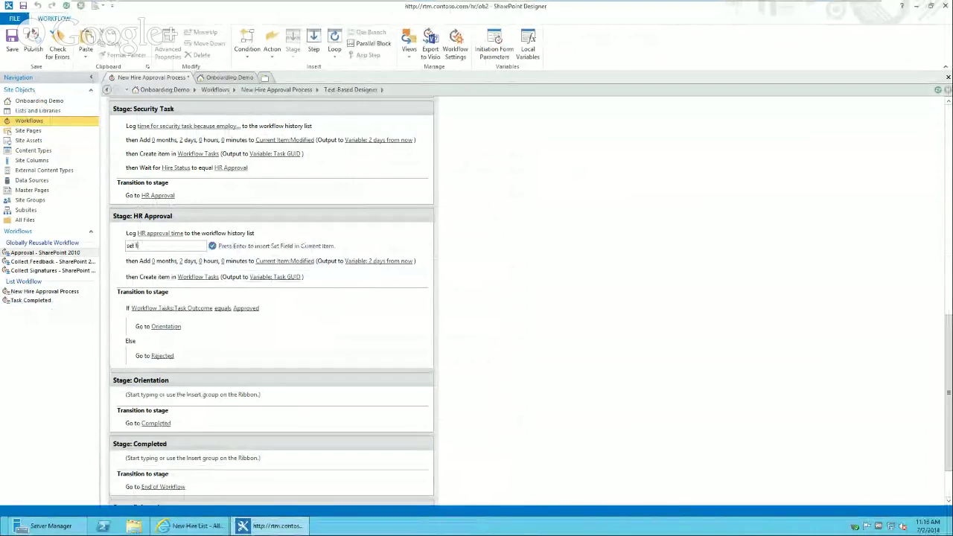
key("Return")
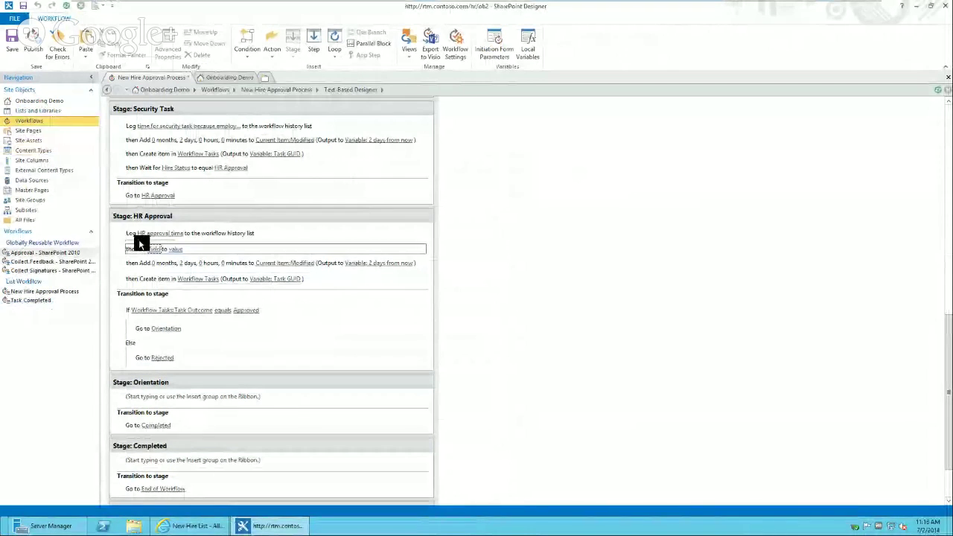
left_click(152, 250)
left_click(155, 252)
key("n")
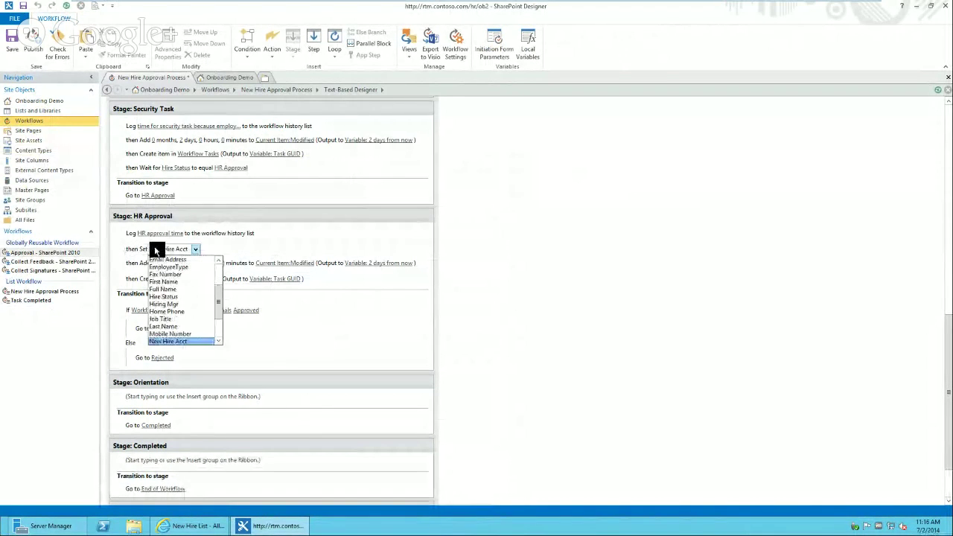
scroll(216, 322, "down", 2)
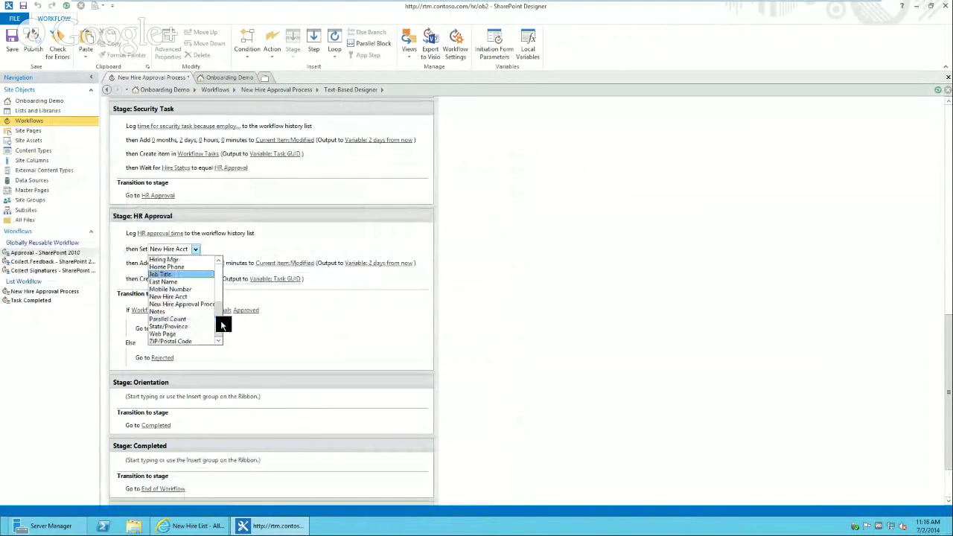
scroll(219, 313, "up", 3)
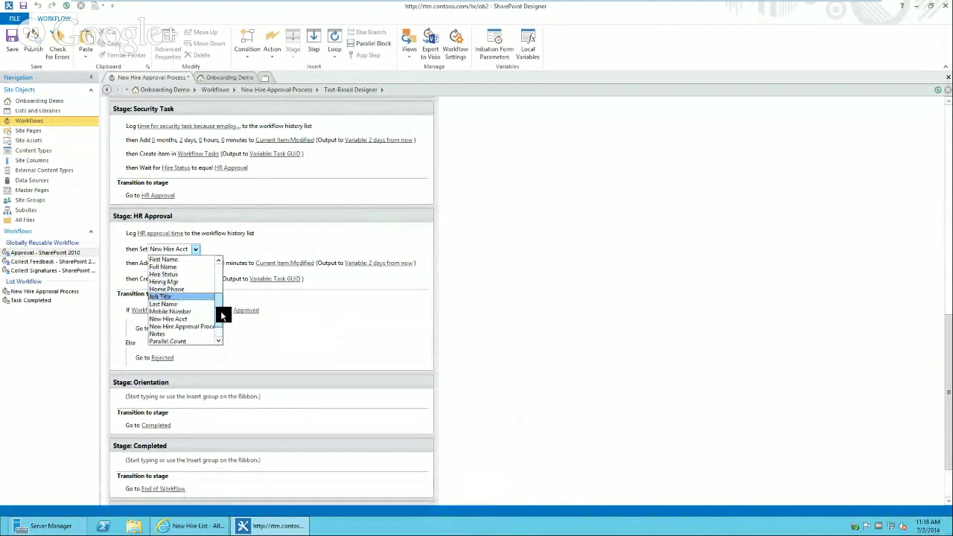
left_click(176, 289)
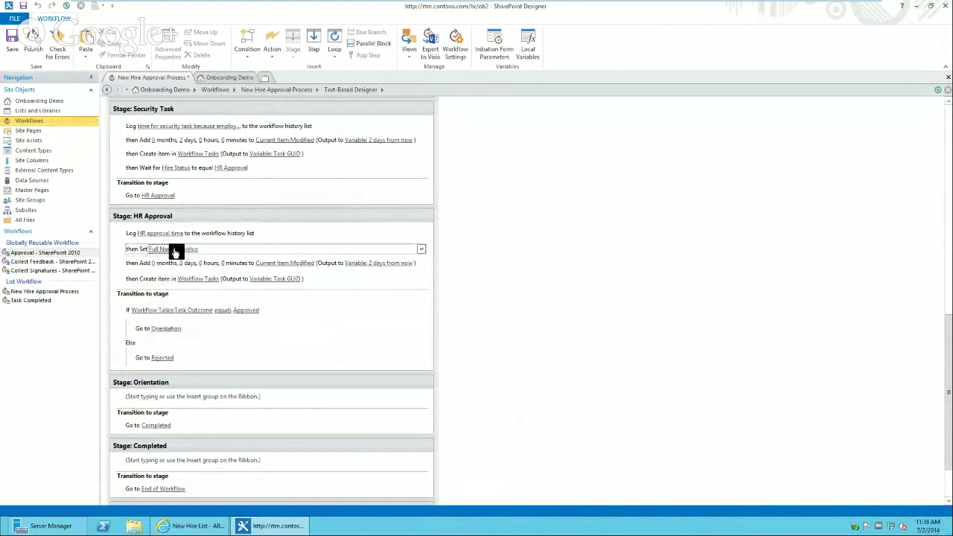
left_click(172, 249)
scroll(217, 313, "down", 3)
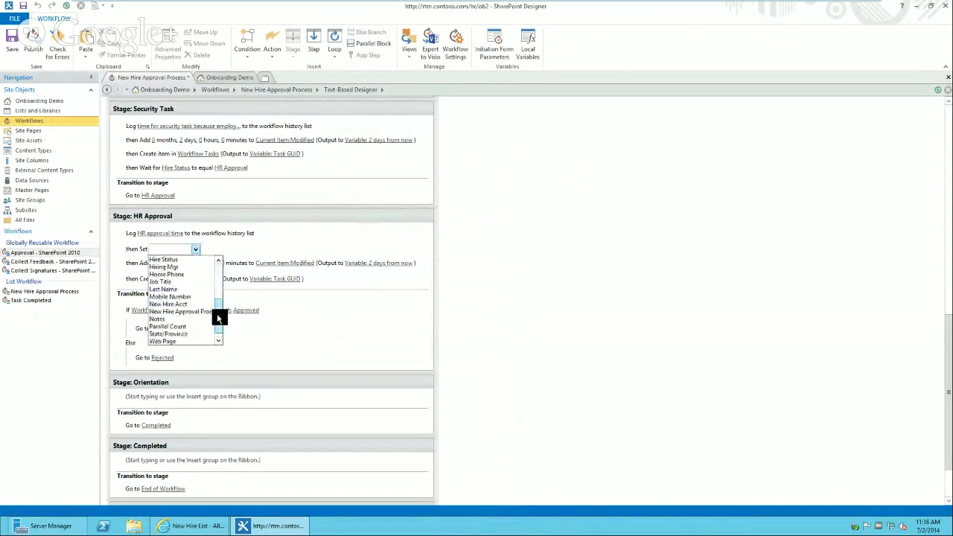
left_click(171, 259)
left_click(193, 250)
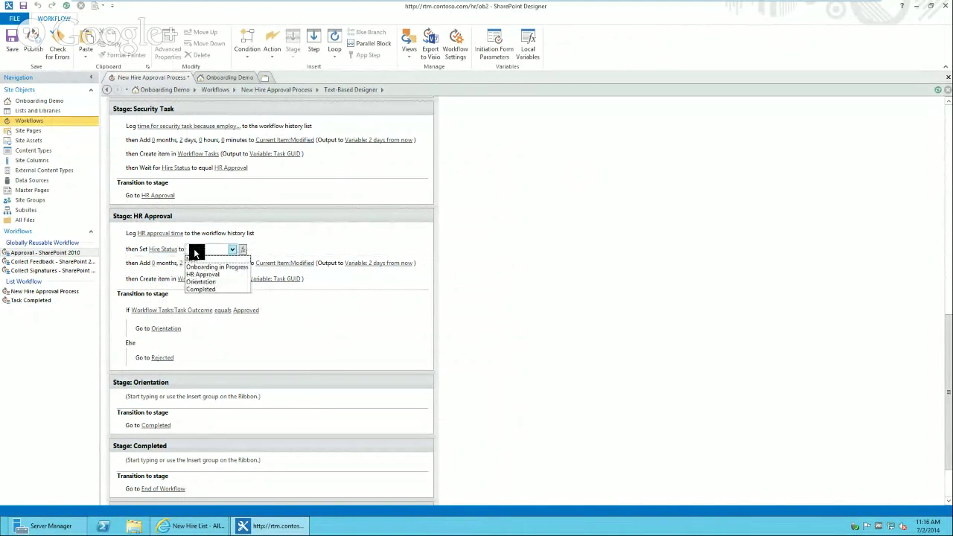
left_click(205, 276)
left_click(209, 277)
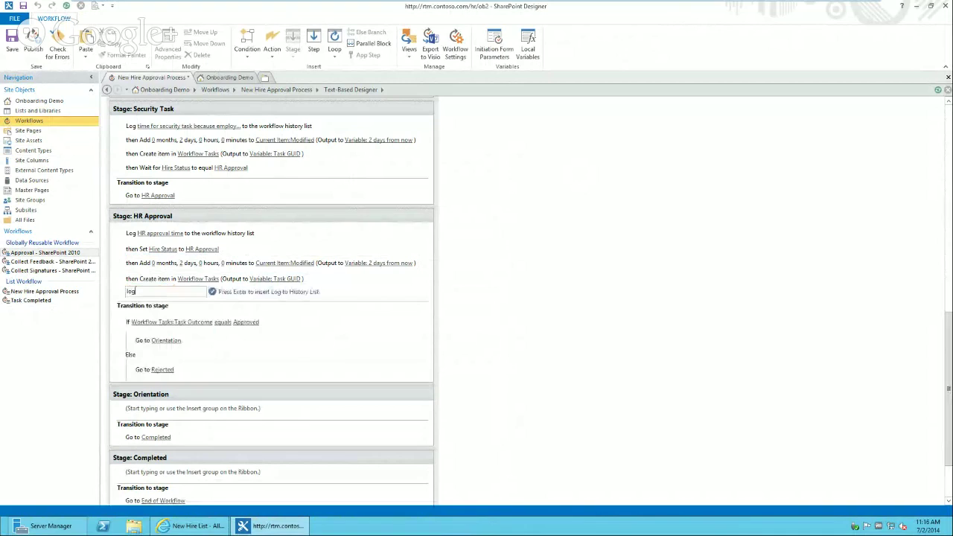
- Add a Log to History List action reading 'task assigned to HR'
key("Return")
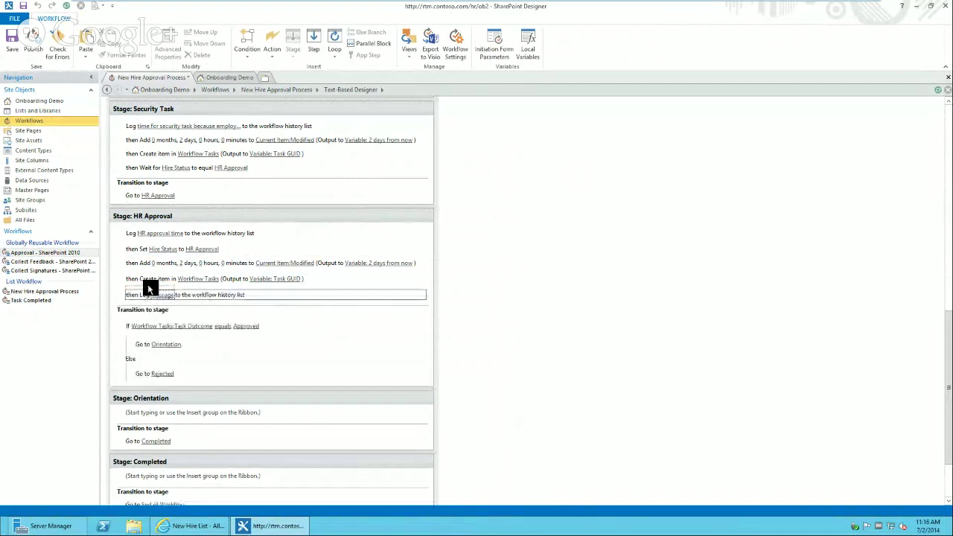
left_click(149, 288)
type("task assigned")
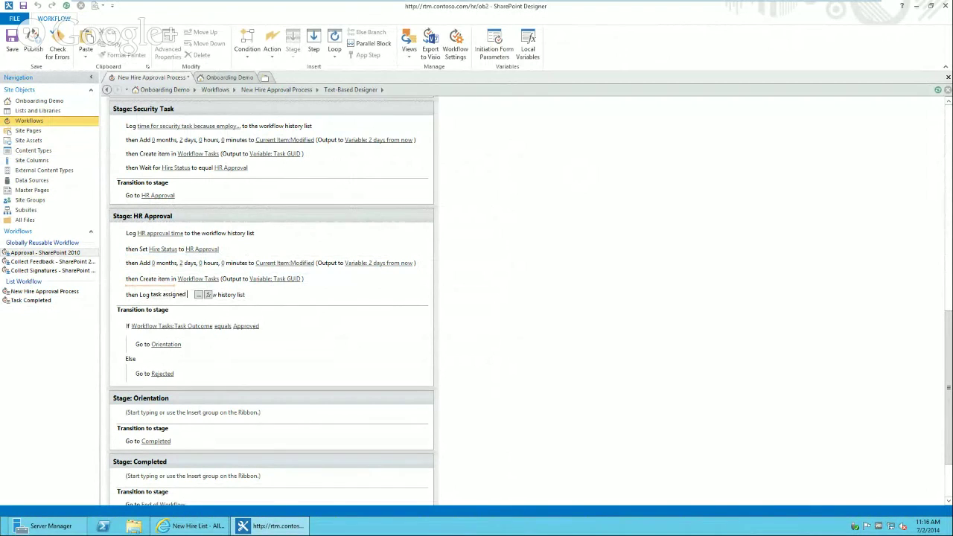
type(" to HR")
key("Return")
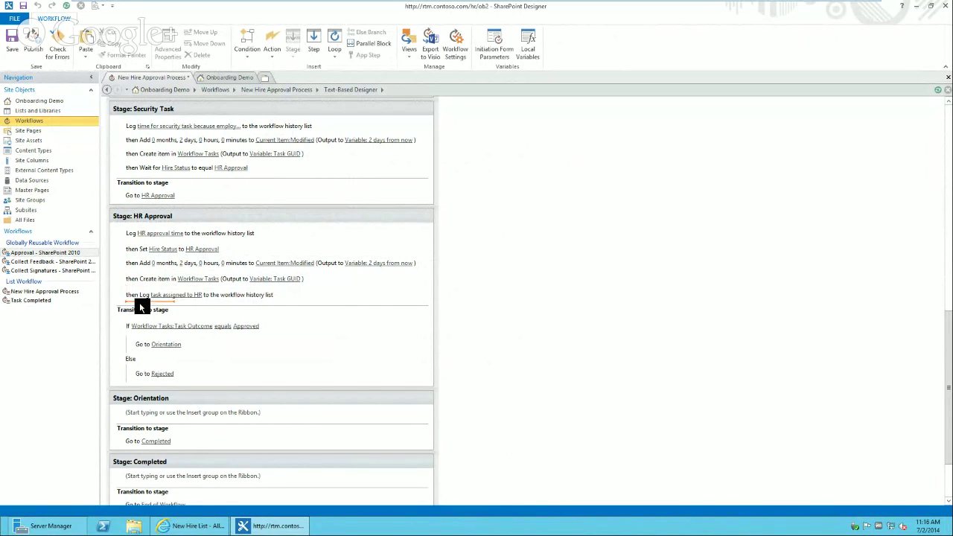
- Add a Wait for Field Change in Current Item action: Hire Status equals Orientation
key("Return")
type("wait")
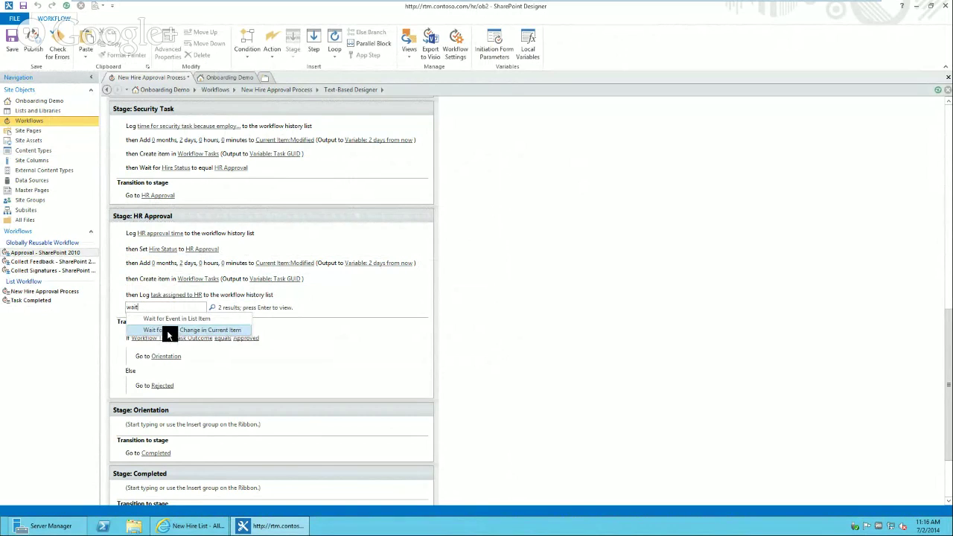
left_click(167, 330)
left_click(166, 312)
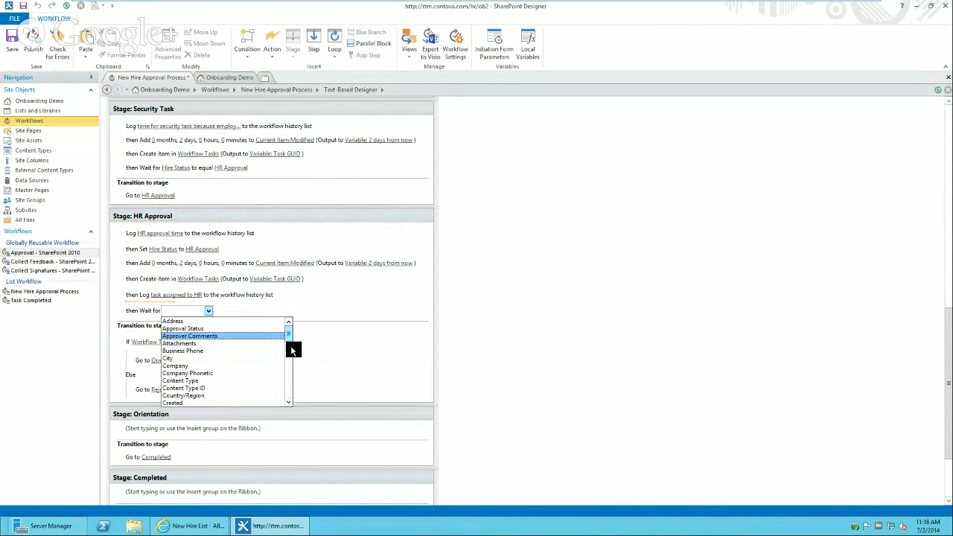
scroll(291, 349, "down", 4)
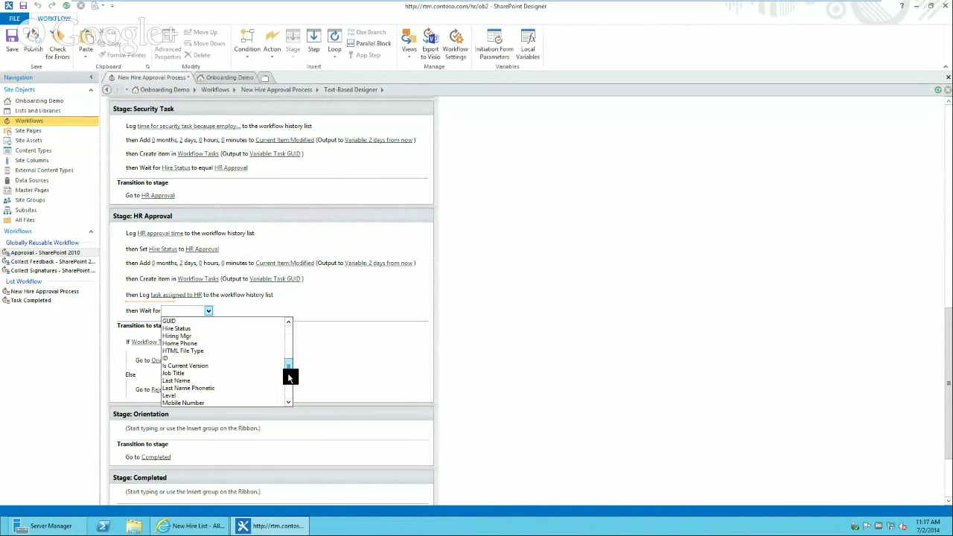
scroll(283, 366, "down", 4)
left_click(195, 329)
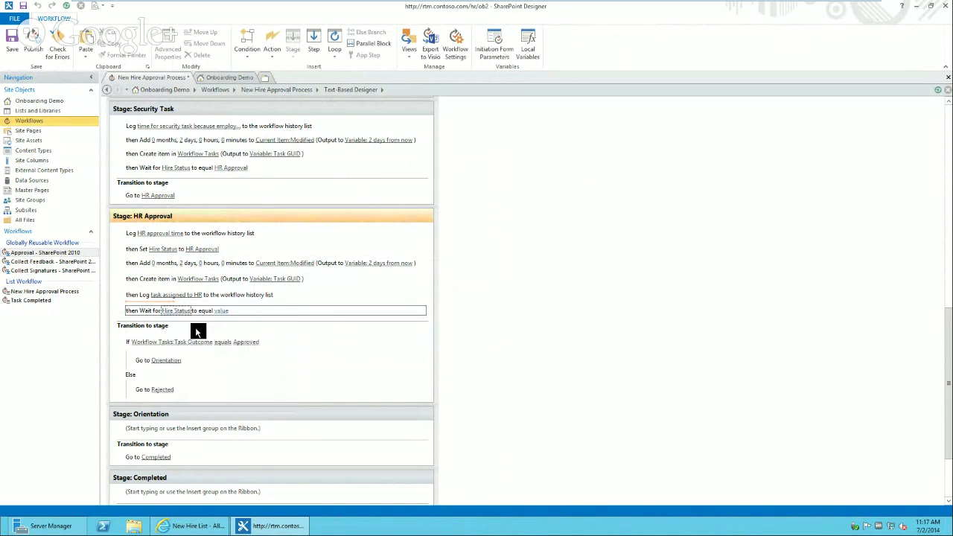
left_click(224, 310)
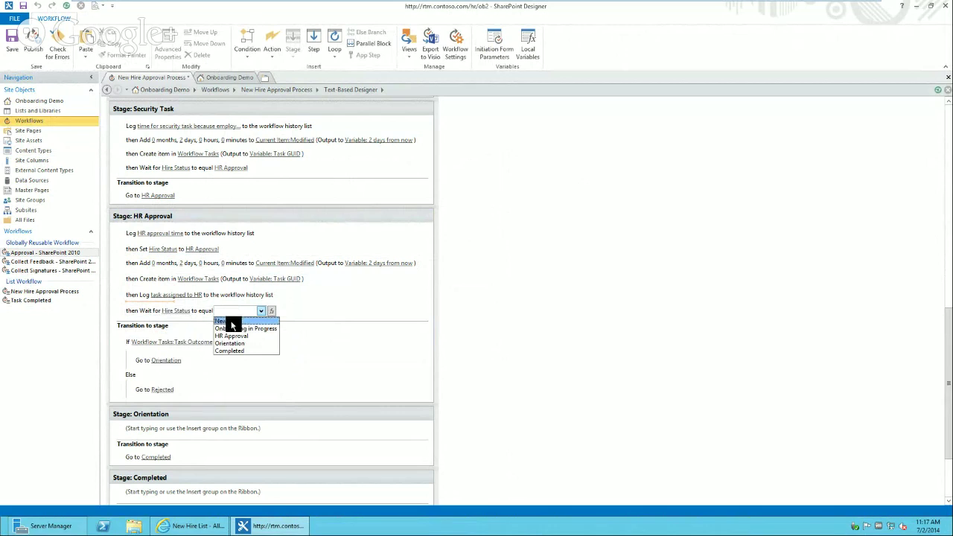
left_click(240, 343)
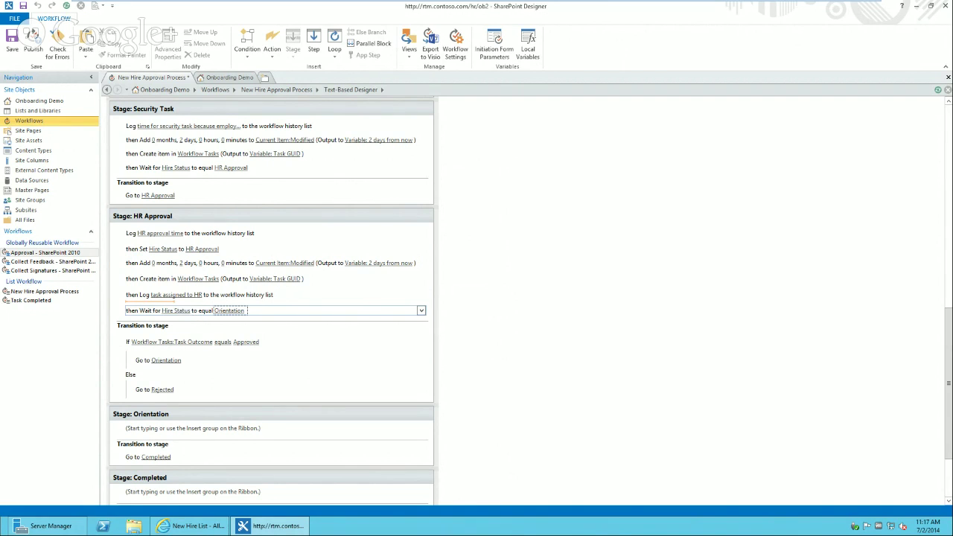
- Open the Task Completed workflow from the Workflows list for editing
left_click(34, 119)
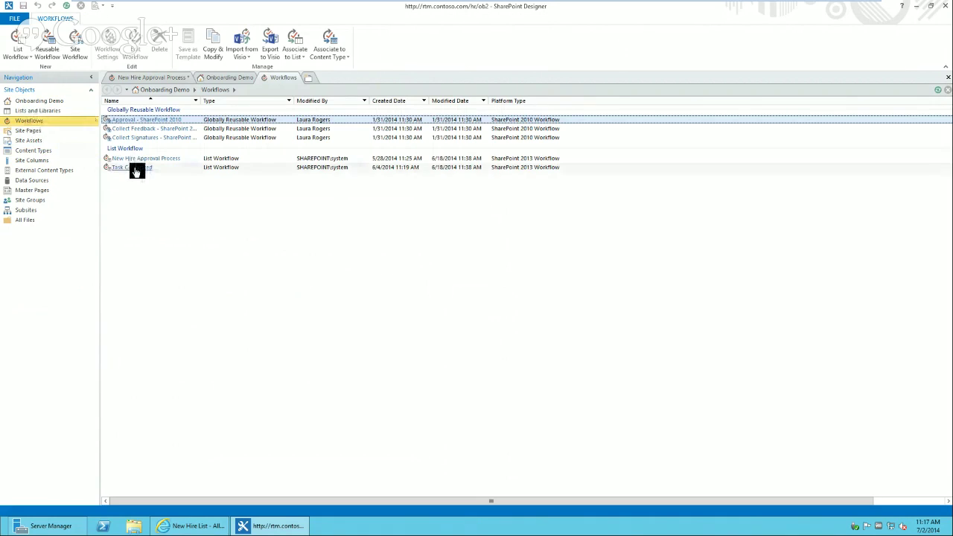
left_click(136, 167)
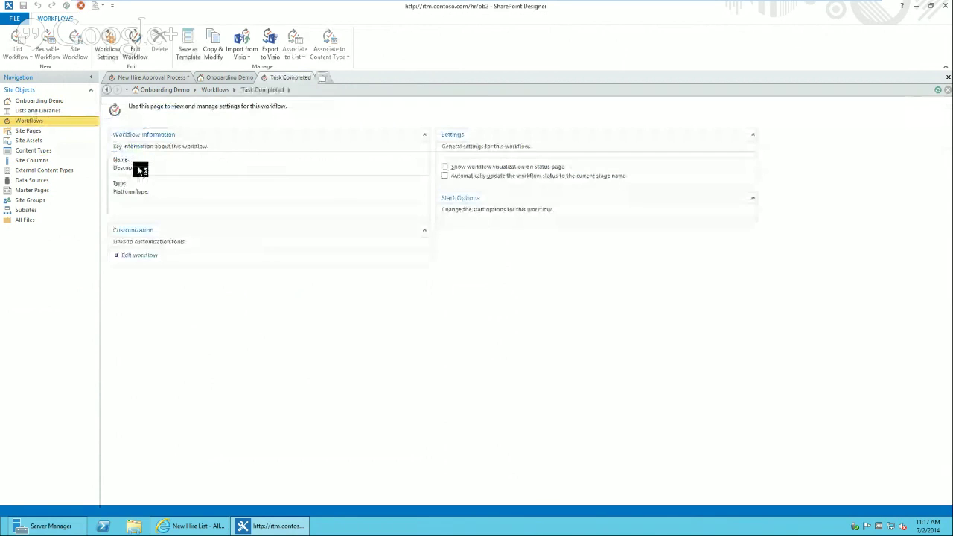
left_click(139, 248)
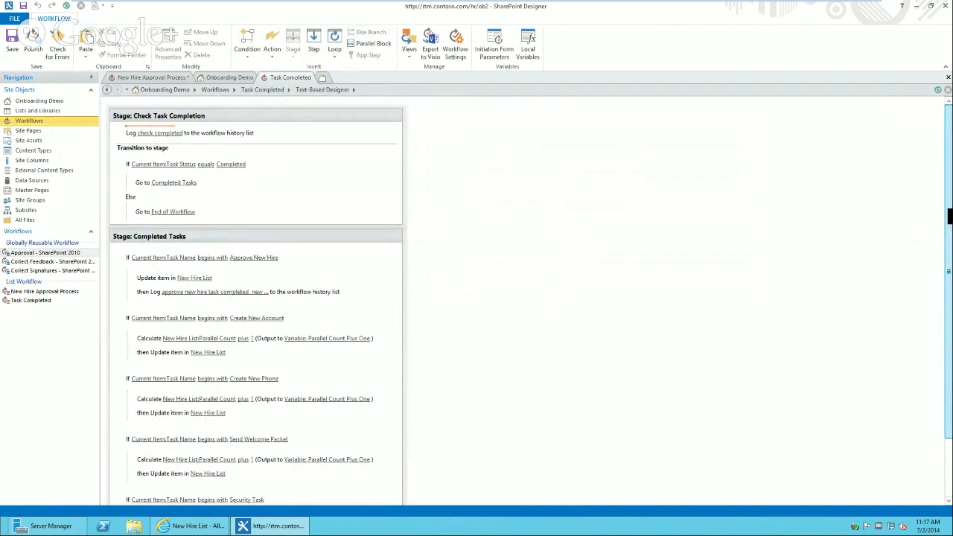
left_click(265, 90)
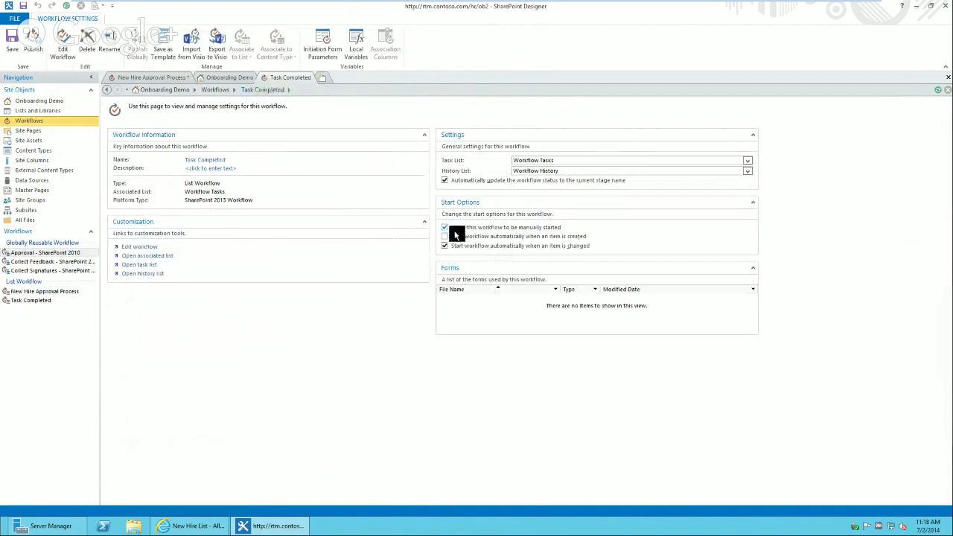
left_click(144, 247)
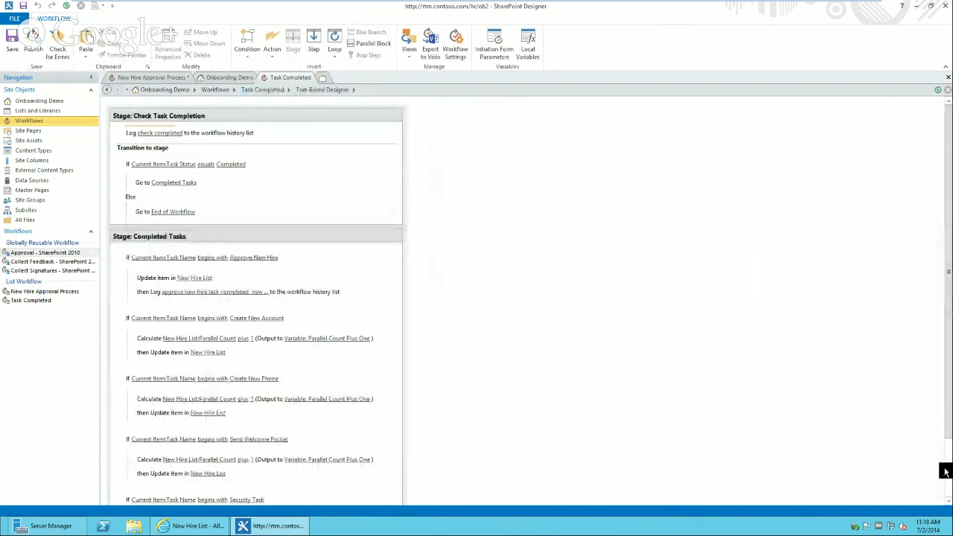
- Review Task Completed's stages and Security Task condition, then return to New Hire Approval Process
left_click_drag(948, 422, 946, 520)
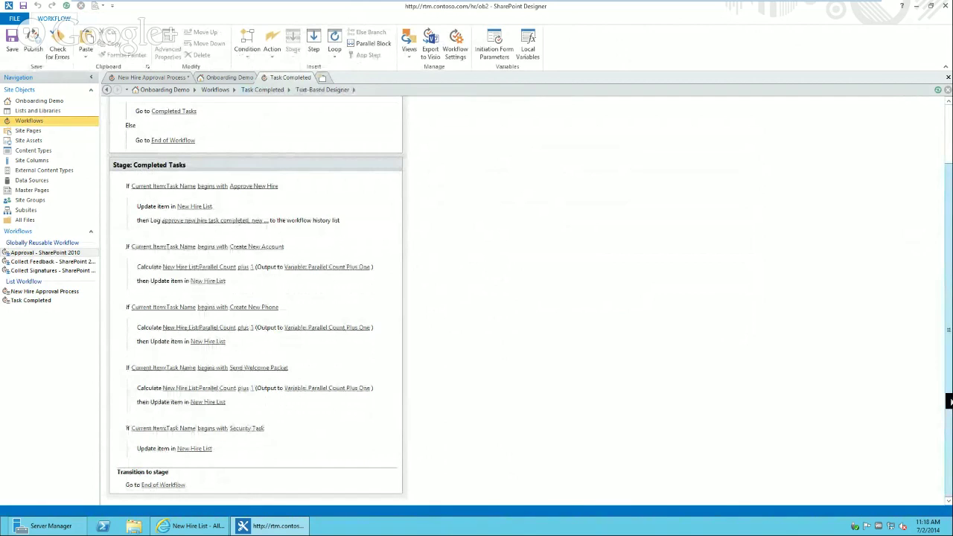
left_click_drag(949, 401, 900, 285)
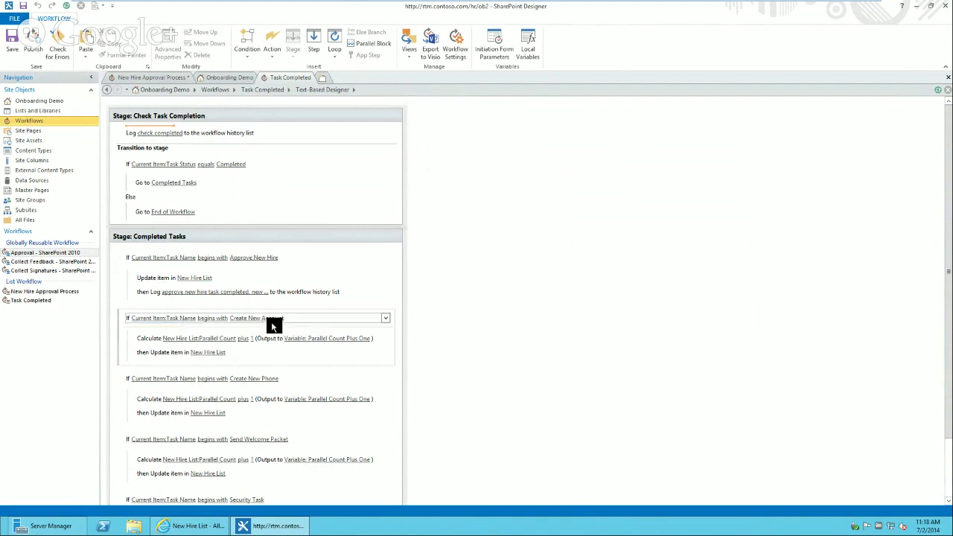
left_click(949, 450)
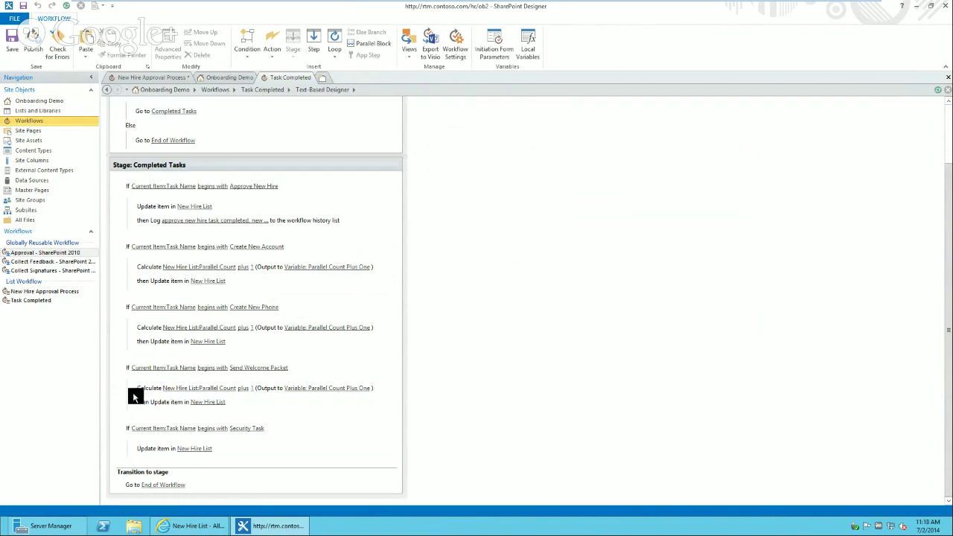
left_click(123, 435)
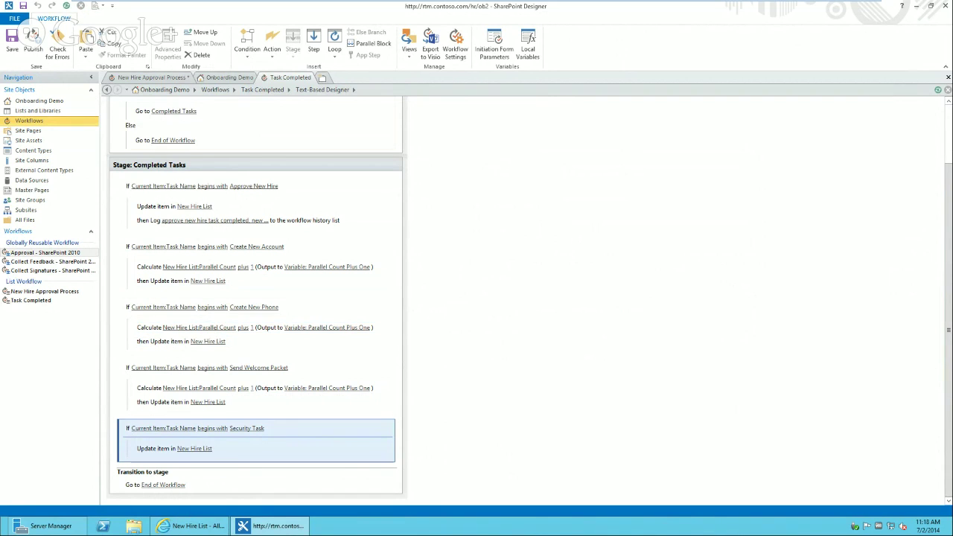
left_click(153, 78)
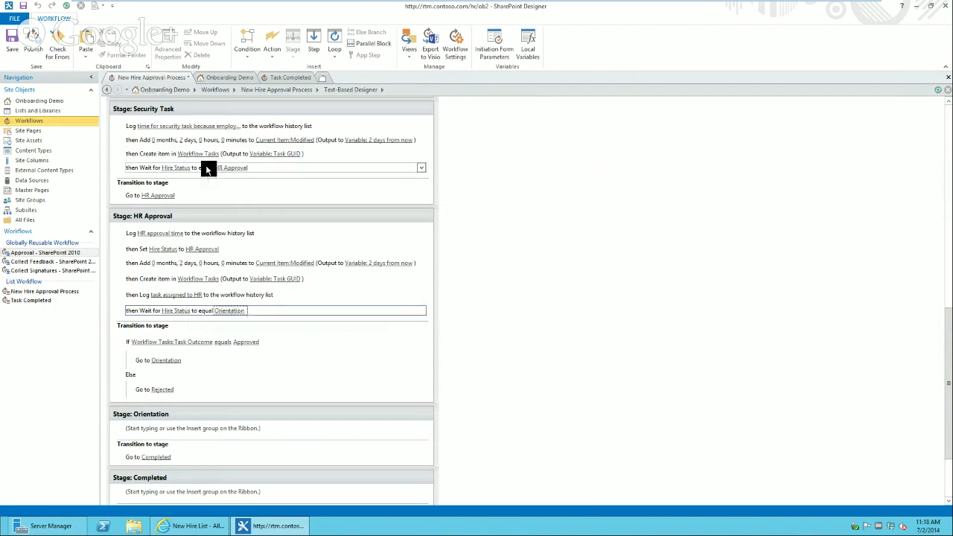
- Review the Security Task stage's Workflow Tasks creation fields, cancel, and return to Task Completed
left_click(949, 101)
left_click(949, 101)
left_click(949, 101)
left_click(949, 101)
left_click(949, 101)
left_click(949, 102)
left_click(949, 102)
left_click(949, 102)
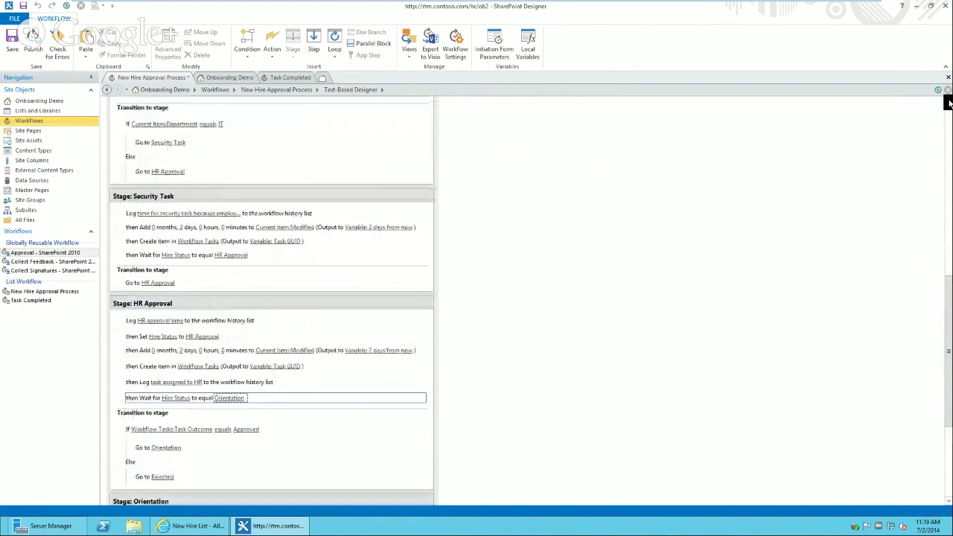
left_click(949, 102)
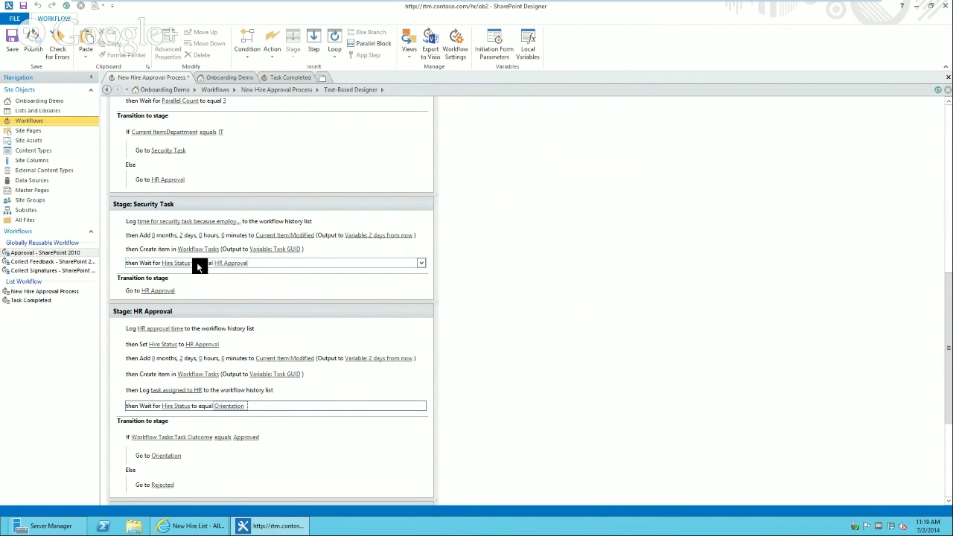
left_click(201, 264)
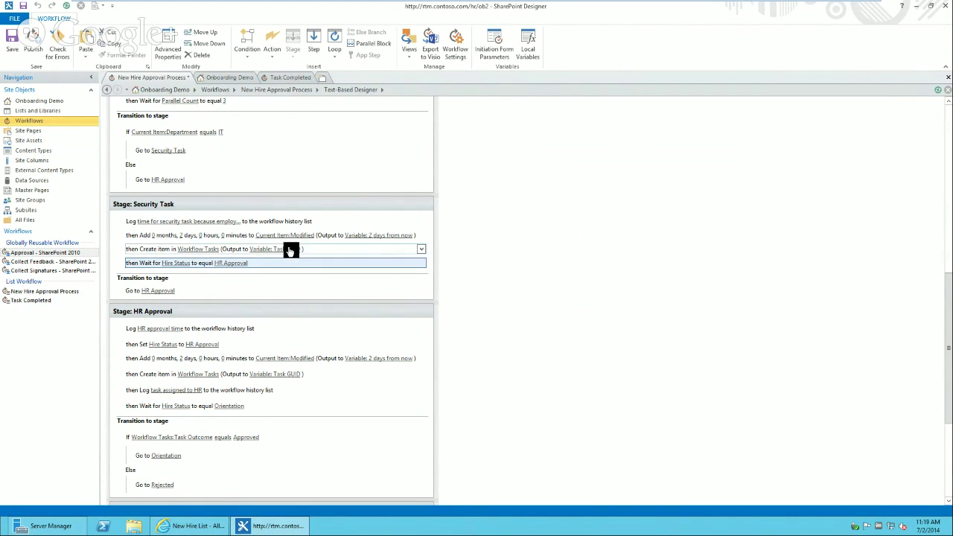
left_click(198, 249)
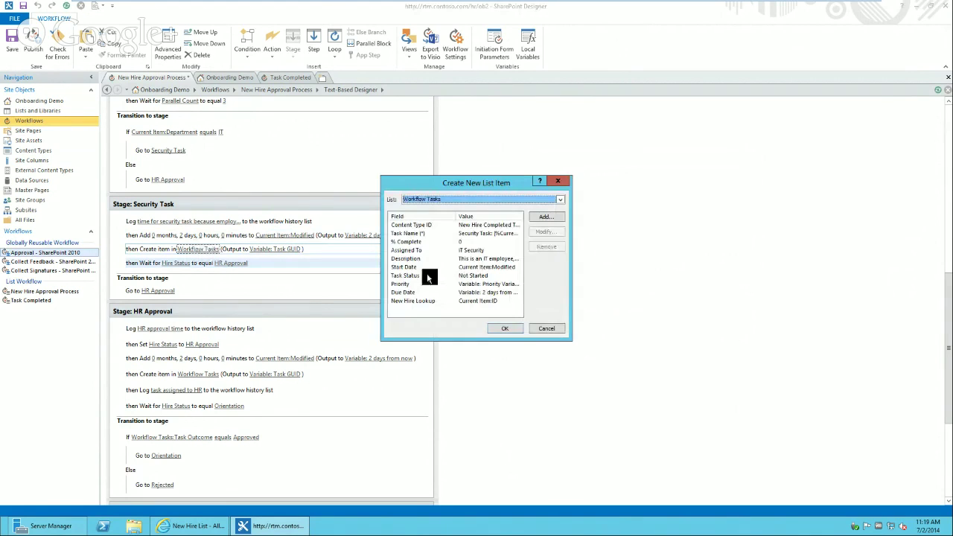
left_click(547, 328)
left_click(280, 78)
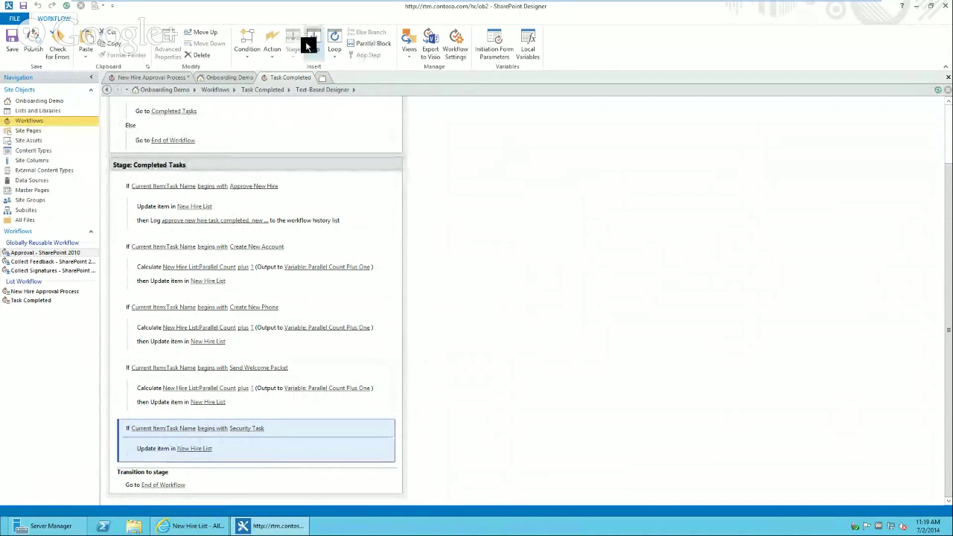
- Place the orange insertion line just below the Security Task condition in Completed Tasks
left_click(134, 446)
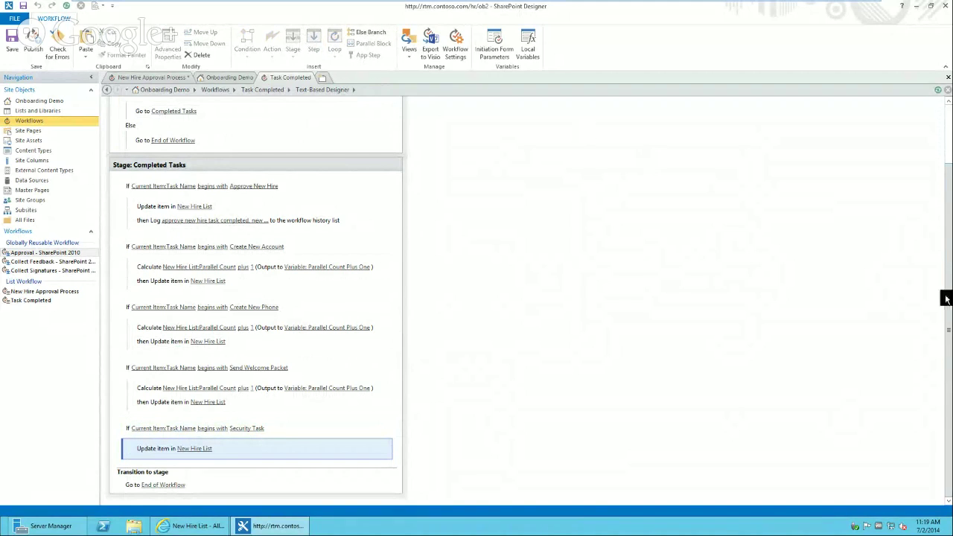
left_click(124, 438)
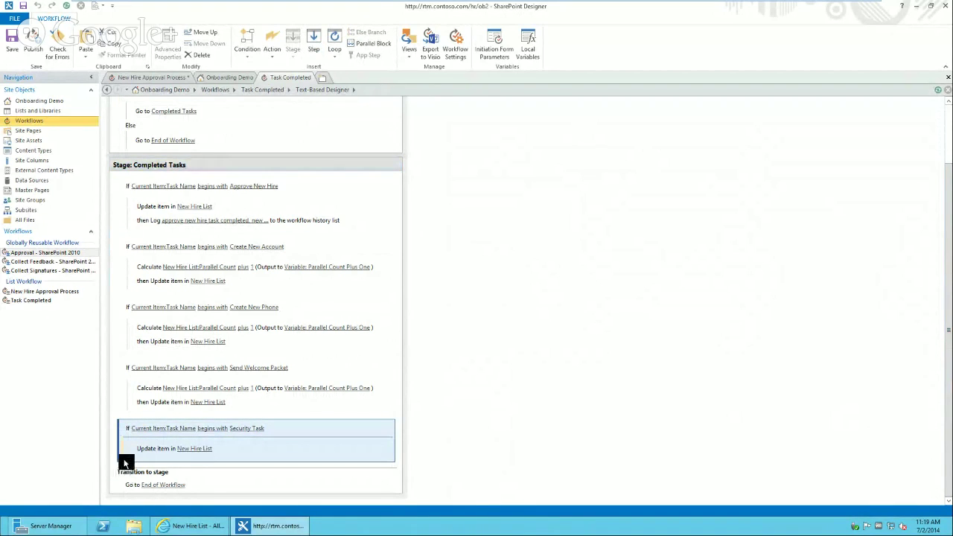
left_click(123, 463)
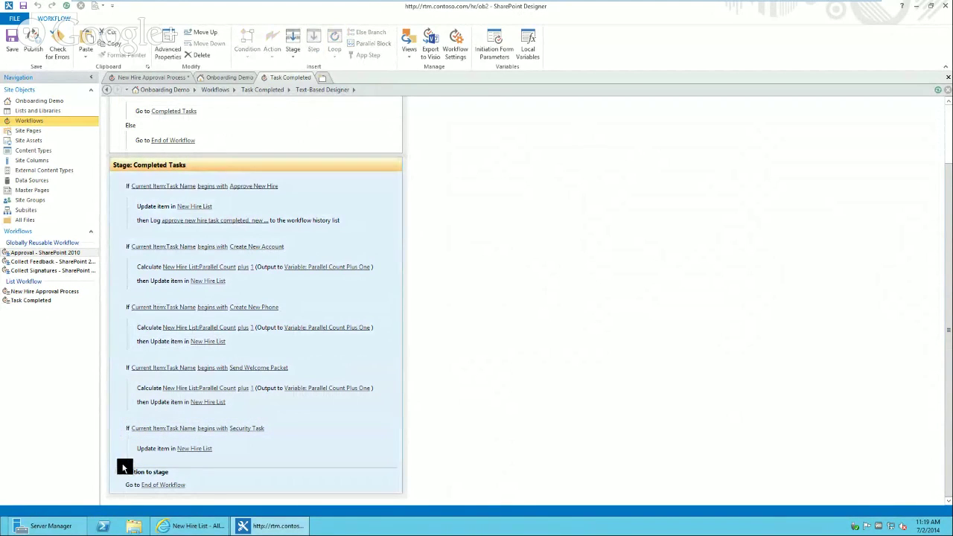
left_click(123, 447)
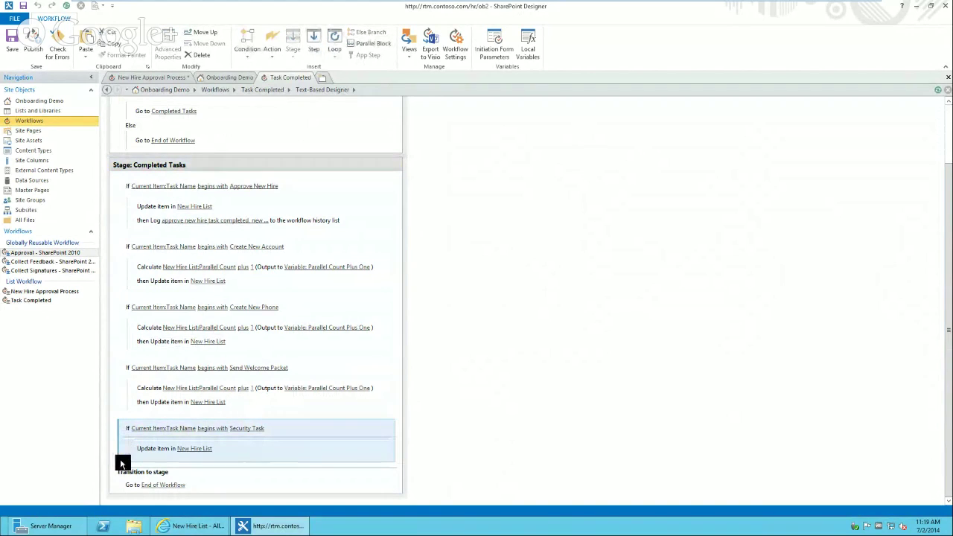
left_click(128, 463)
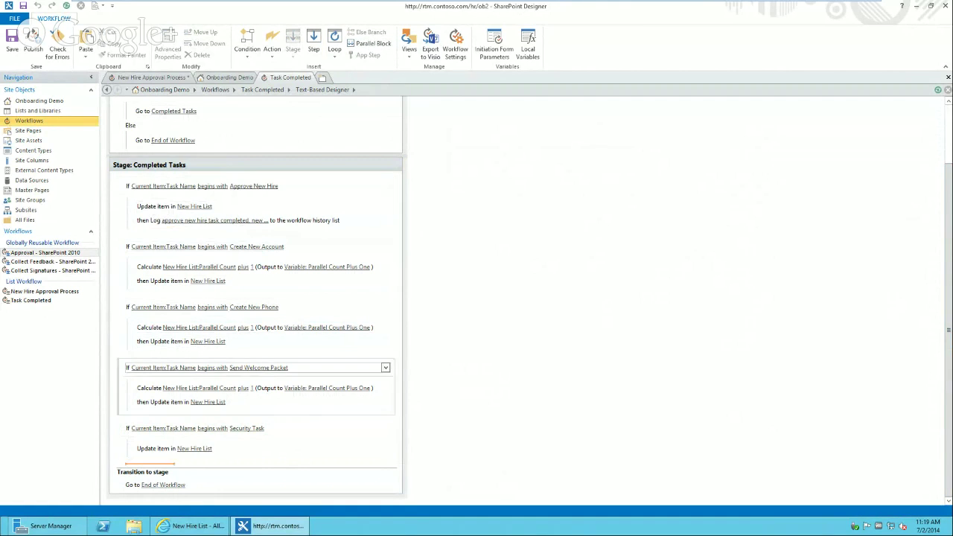
left_click(120, 453)
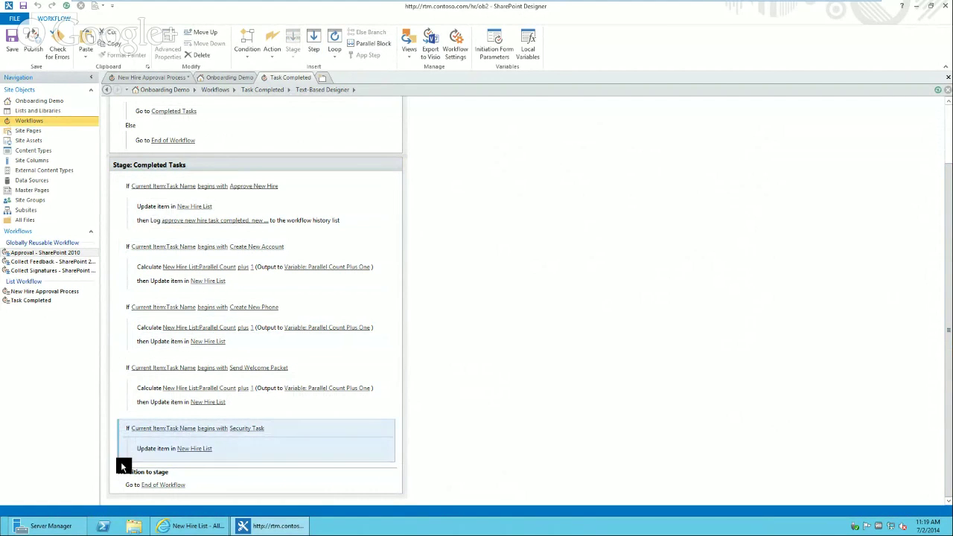
left_click(121, 464)
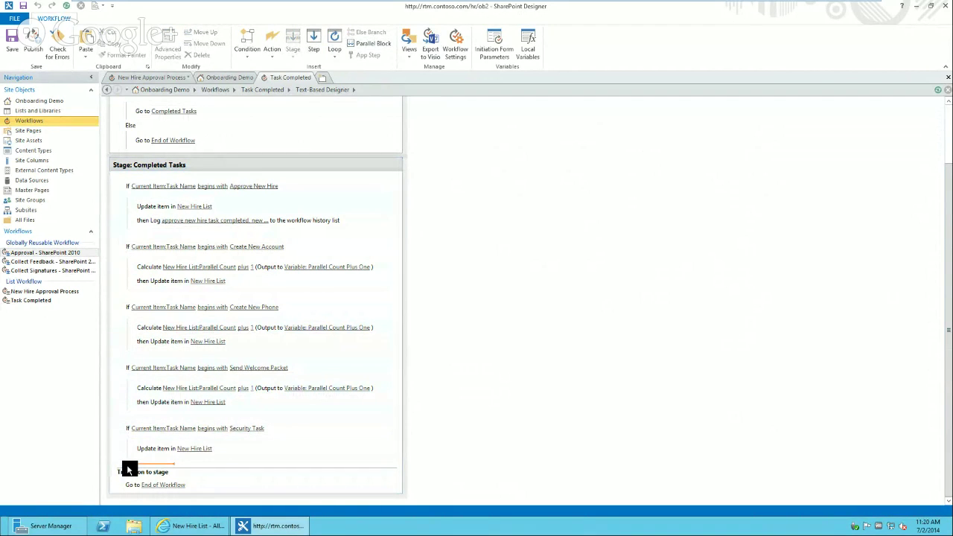
- Insert an 'If any value equals value' condition using Current Item:Task Name as the first value
type("if")
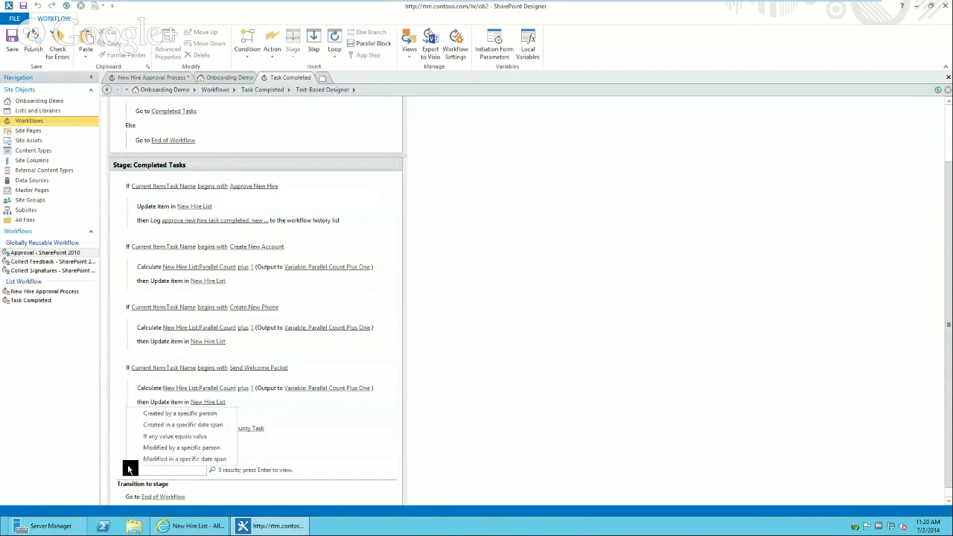
left_click(164, 437)
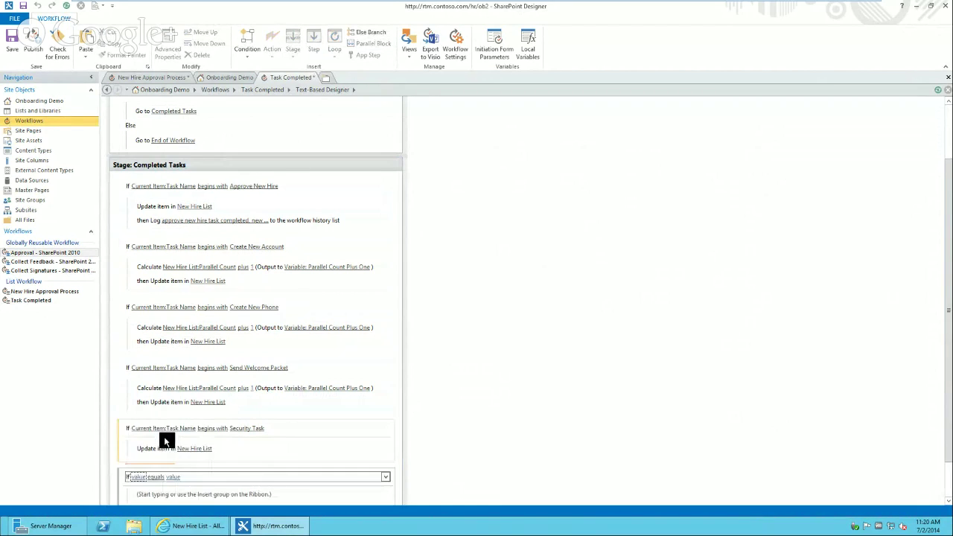
left_click(134, 477)
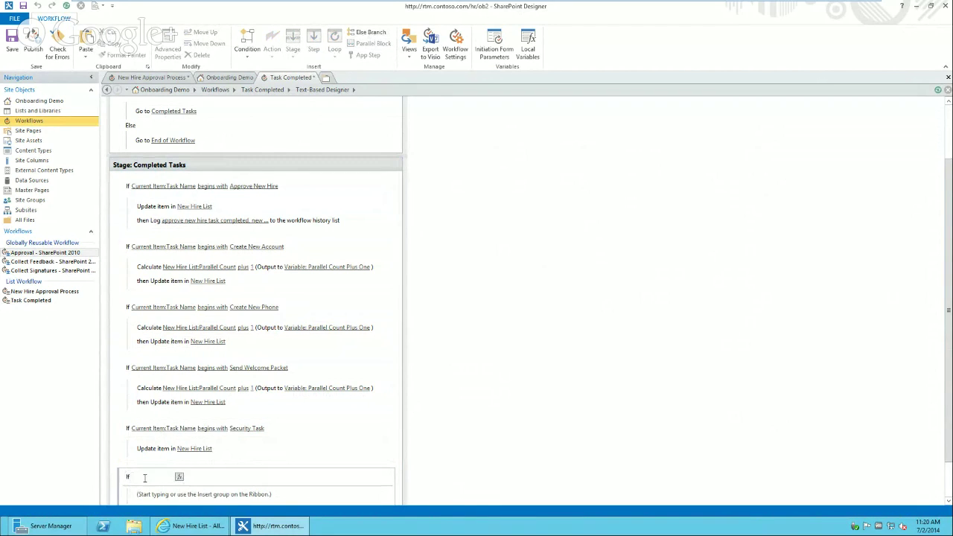
left_click(180, 477)
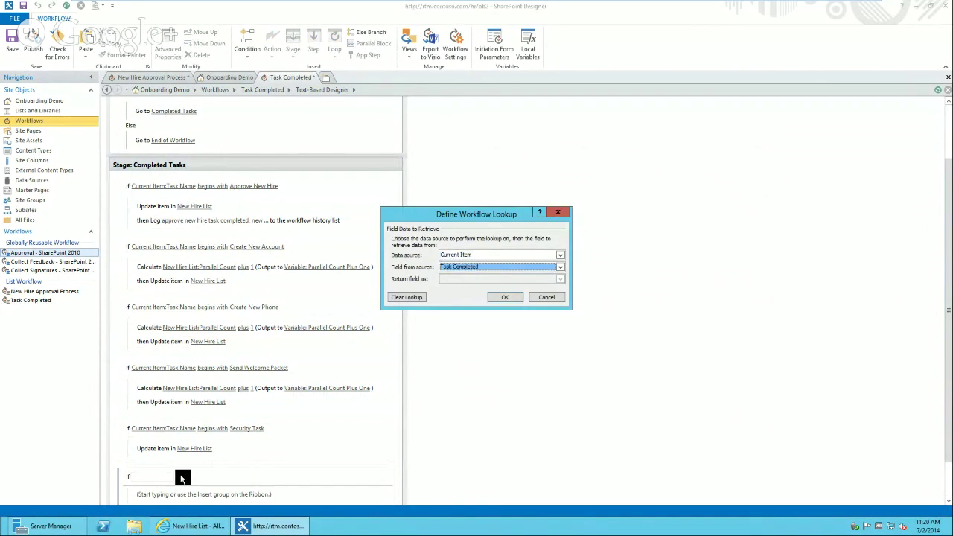
key("Down")
left_click(498, 298)
- Change the comparison to 'begins with', then minimize the designer to show the New Hire List
left_click(207, 476)
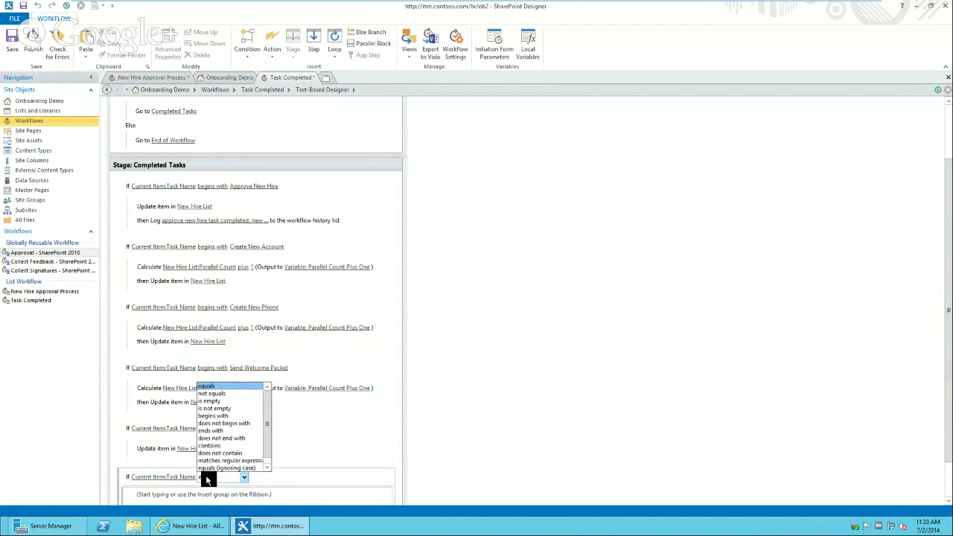
left_click(222, 416)
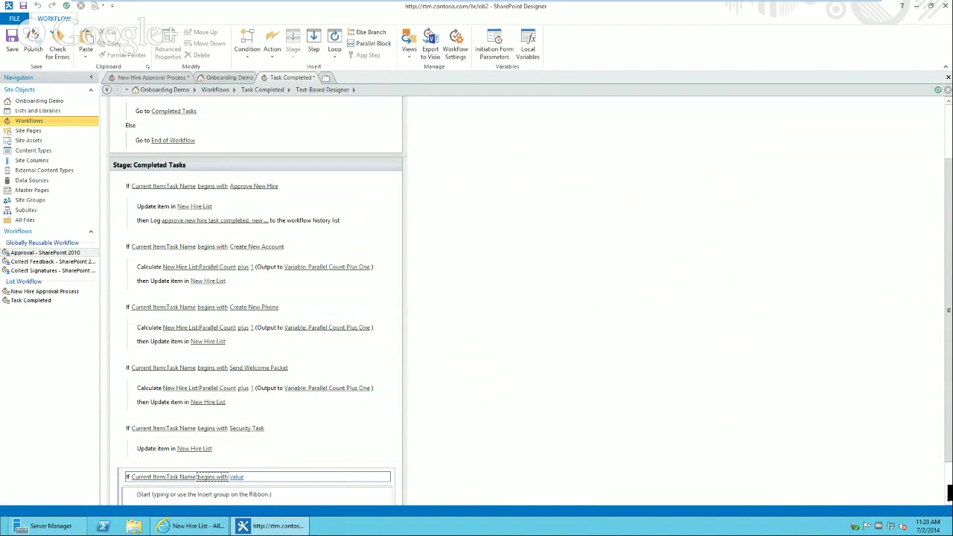
scroll(948, 473, "down", 2)
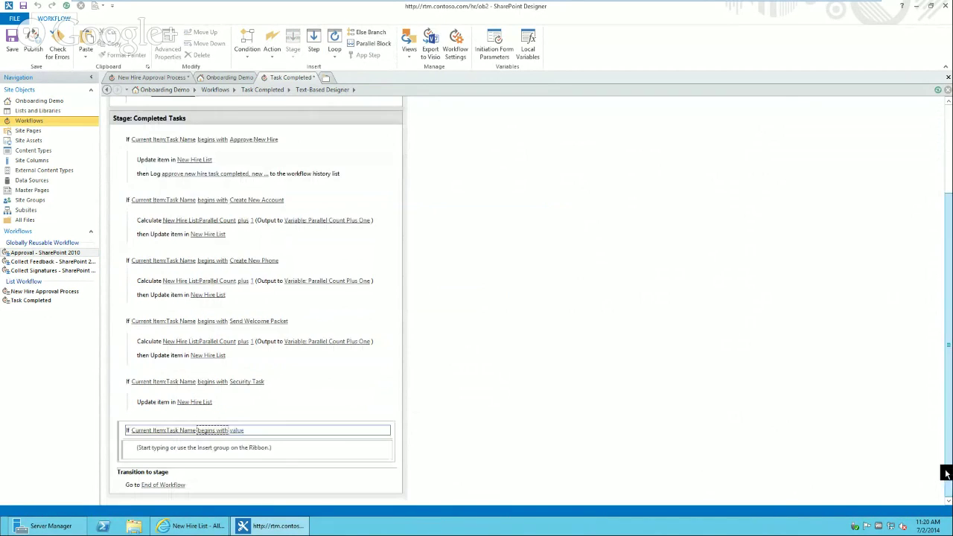
left_click(237, 431)
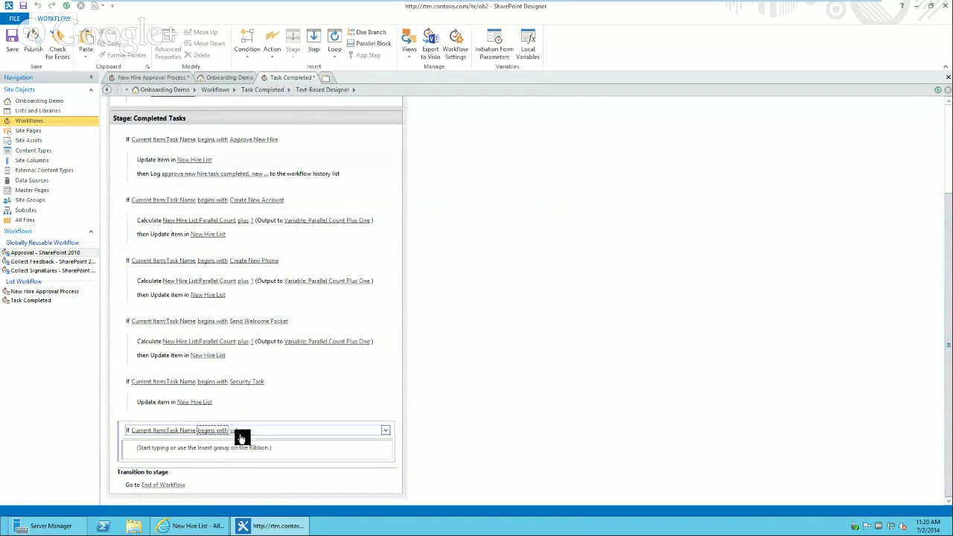
left_click(257, 525)
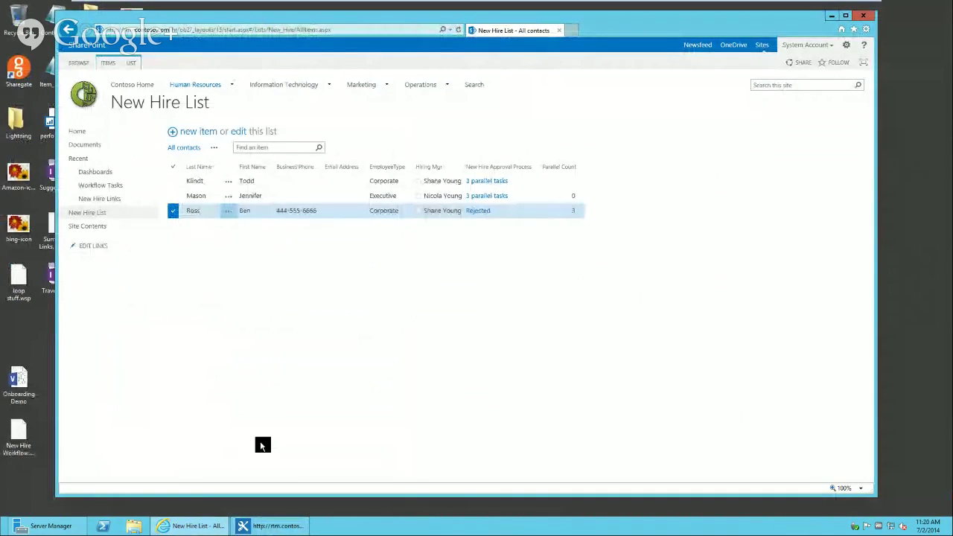
- Check the HR Approval task's creation fields in New Hire Approval Process, then return to Task Completed
left_click(273, 526)
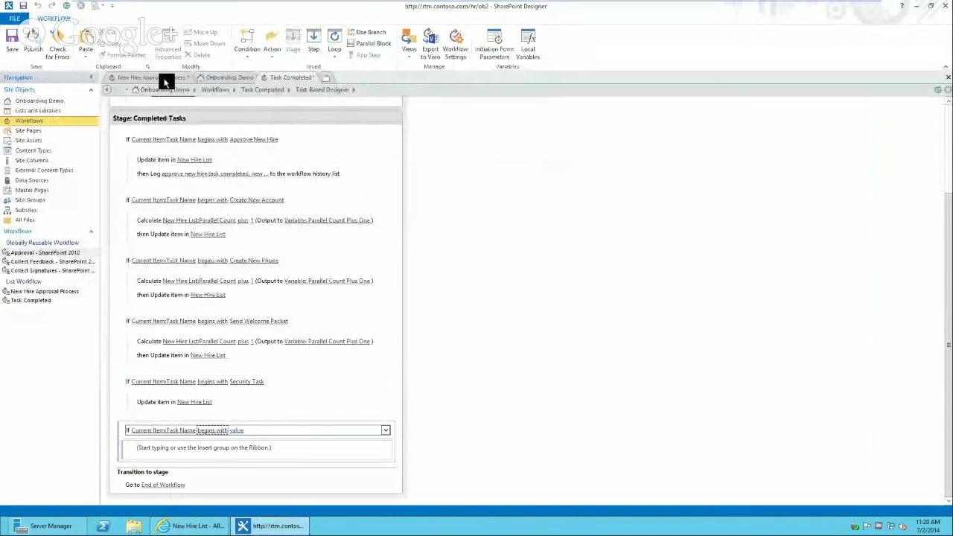
left_click(166, 79)
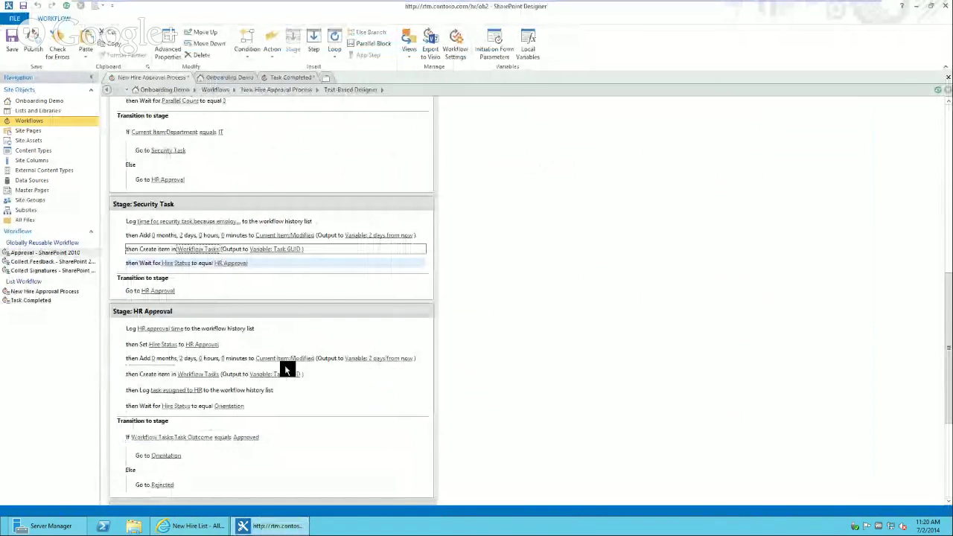
left_click(199, 375)
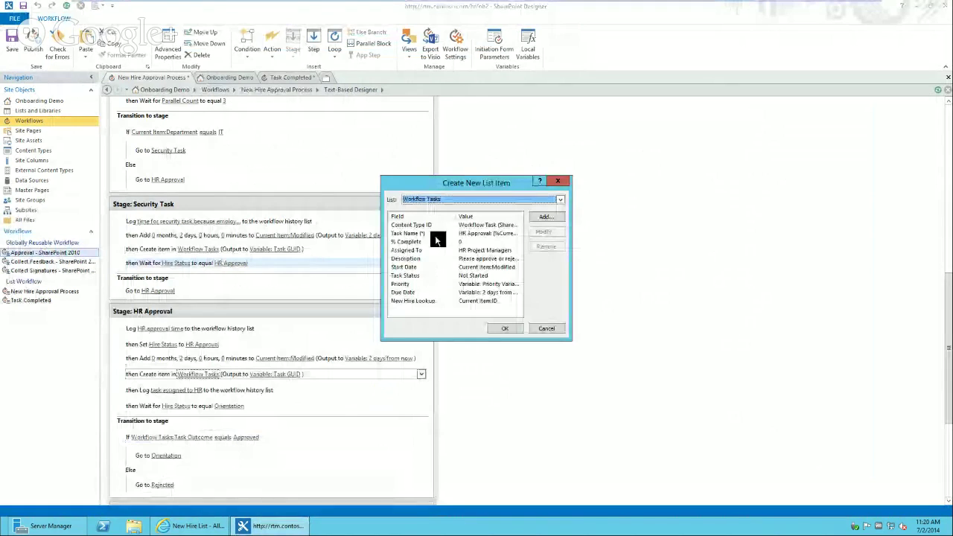
left_click(547, 328)
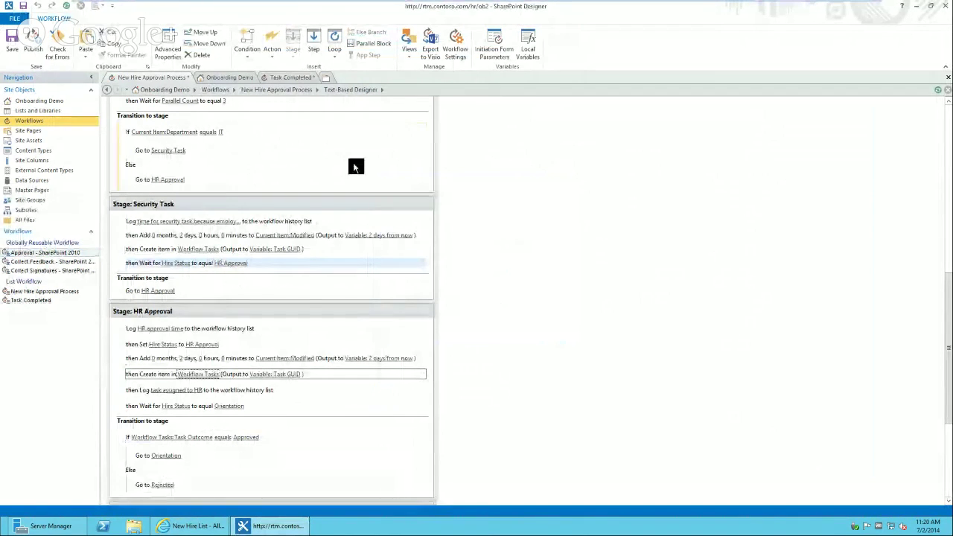
left_click(290, 77)
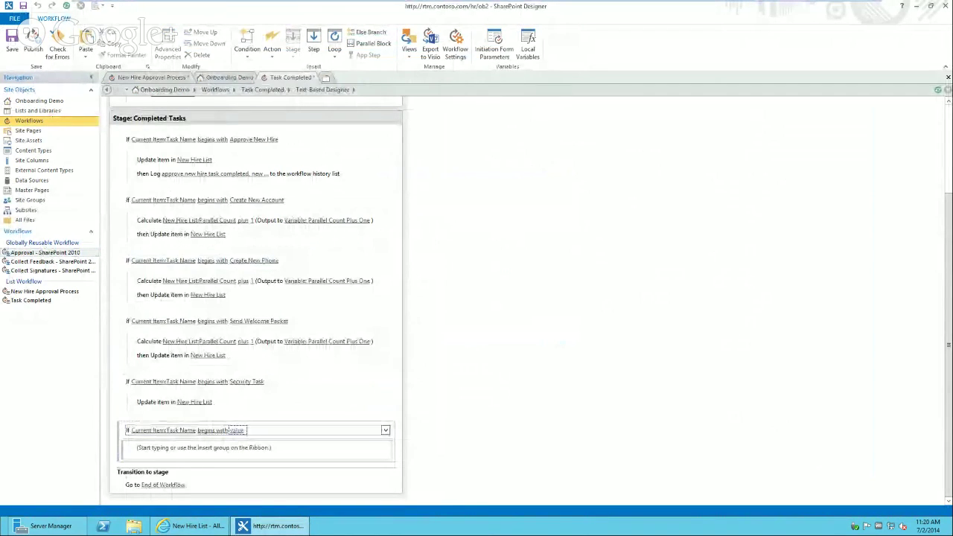
- Set the condition value to 'HR Approval' and add an Update List Item action inside it
type("HR App")
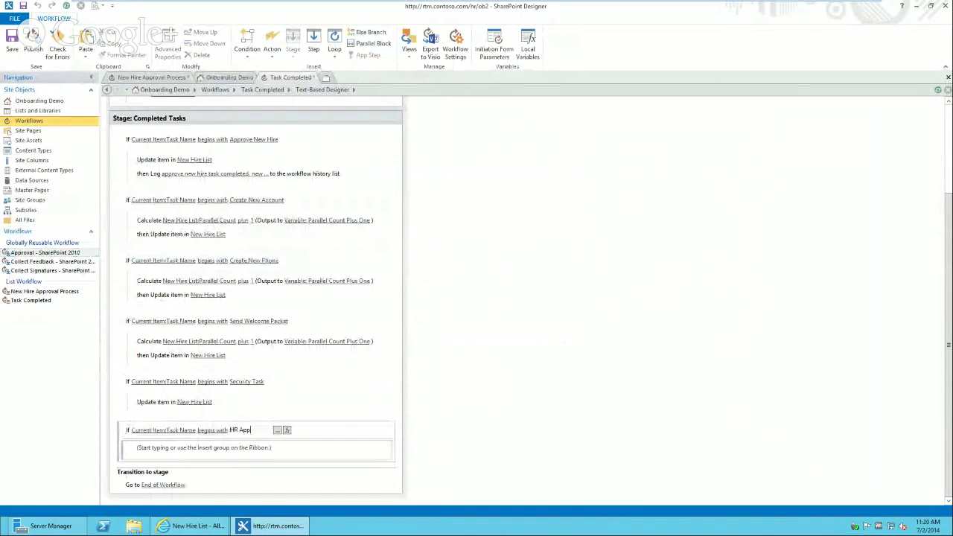
type("roval")
key("Return")
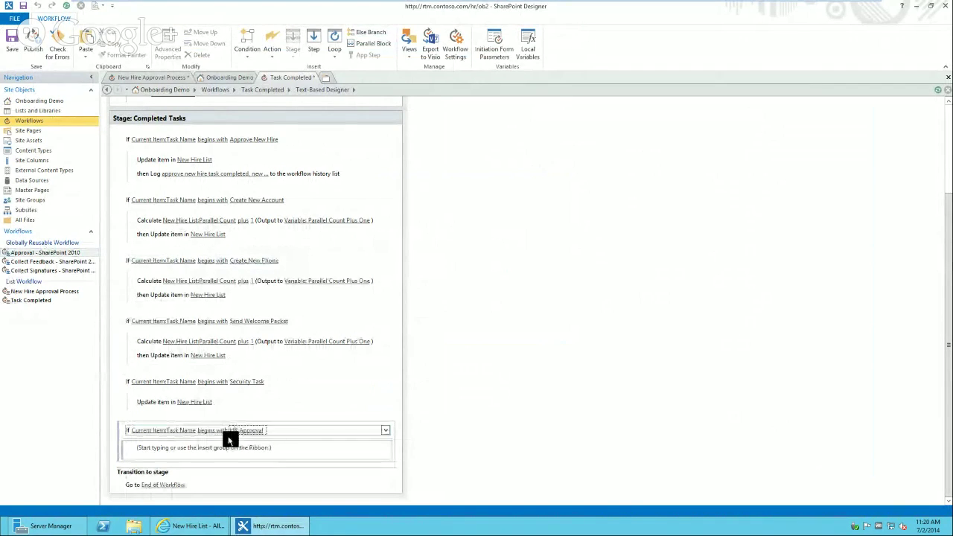
left_click(164, 449)
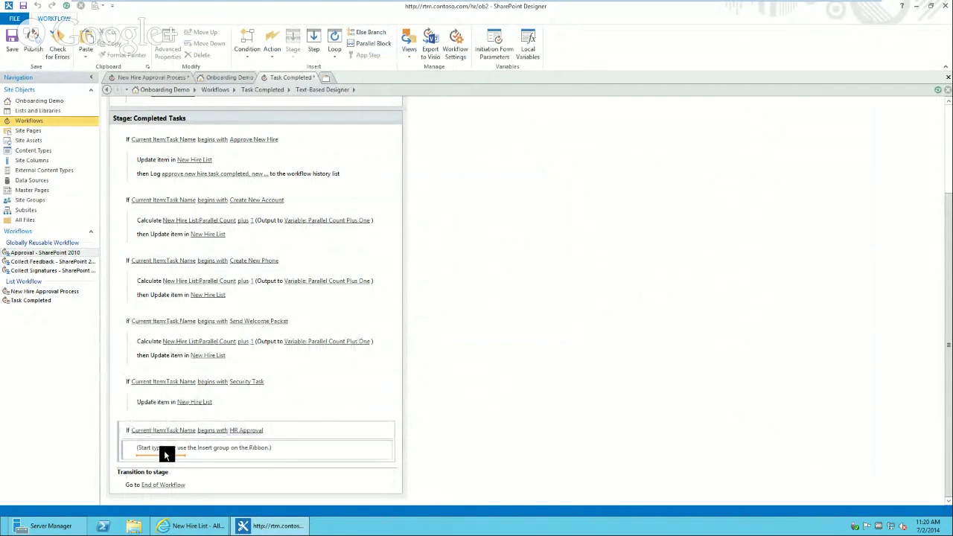
type("up")
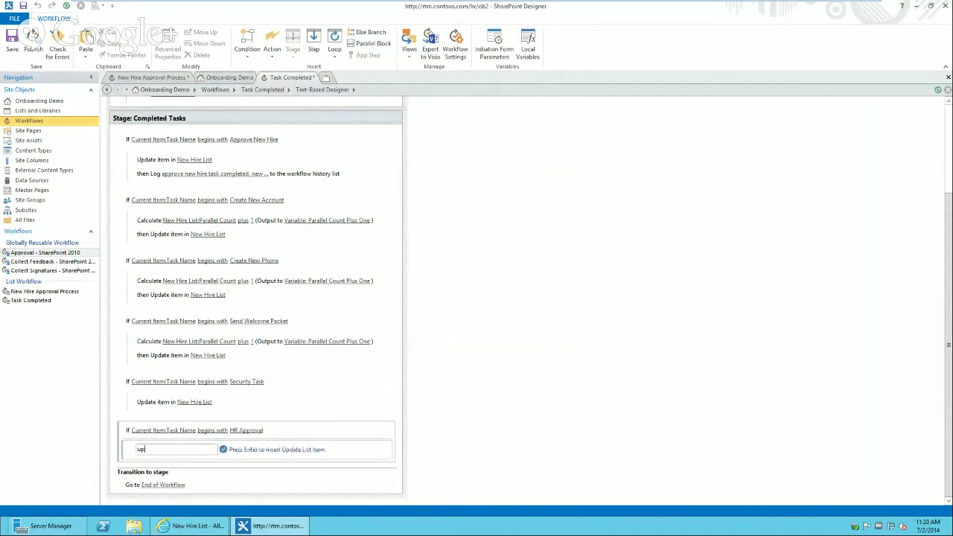
key("Return")
left_click(185, 450)
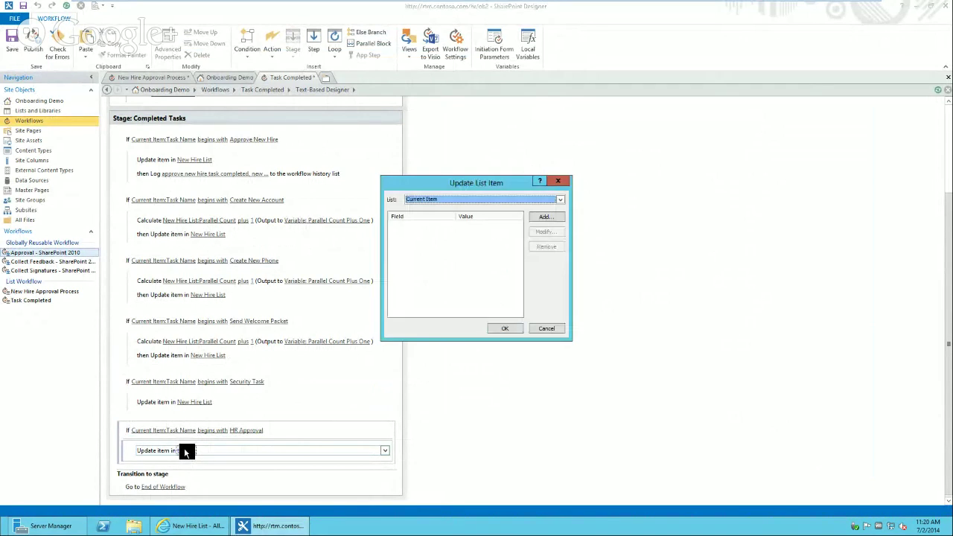
key("n")
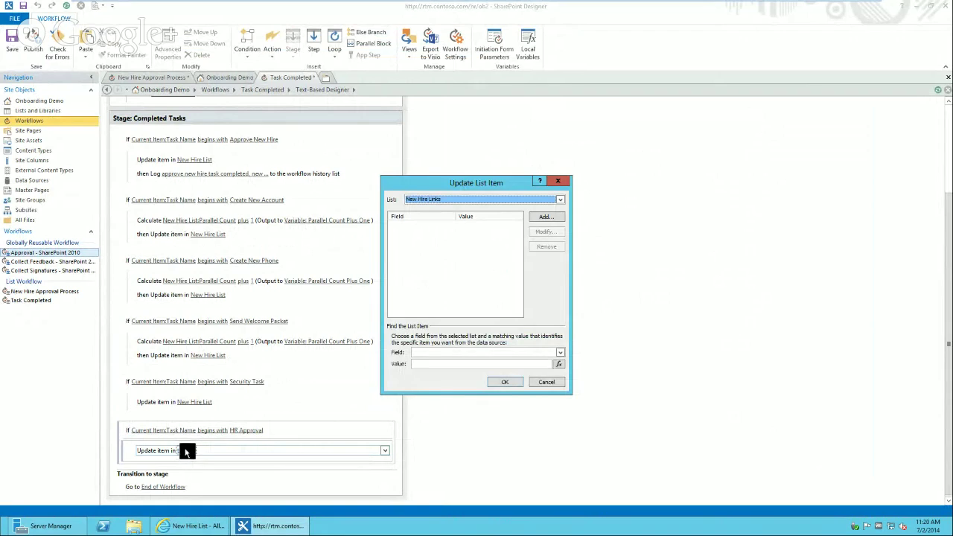
key("n")
left_click(563, 180)
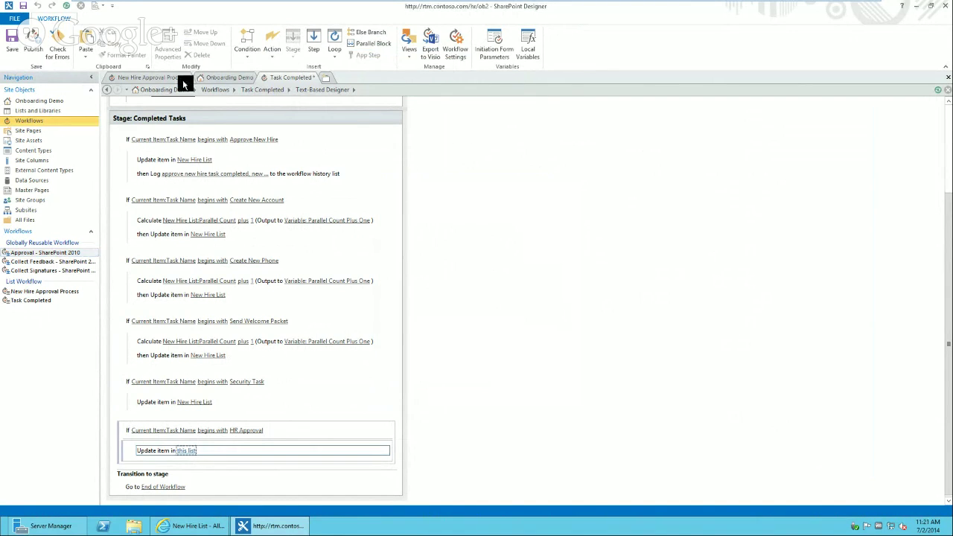
- Review HR Approval's task-creation and wait-for-Hire-Status-Orientation steps in New Hire Approval Process
left_click(139, 79)
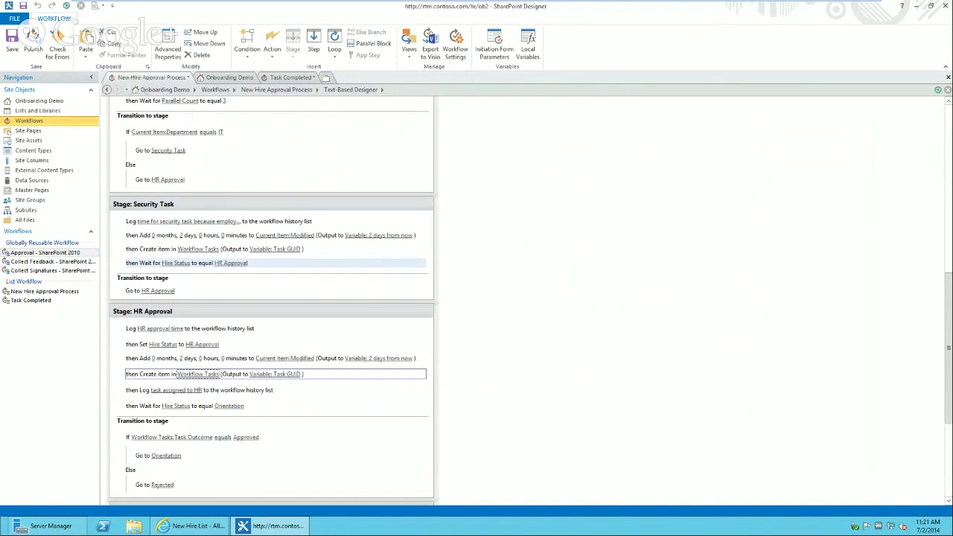
left_click(188, 345)
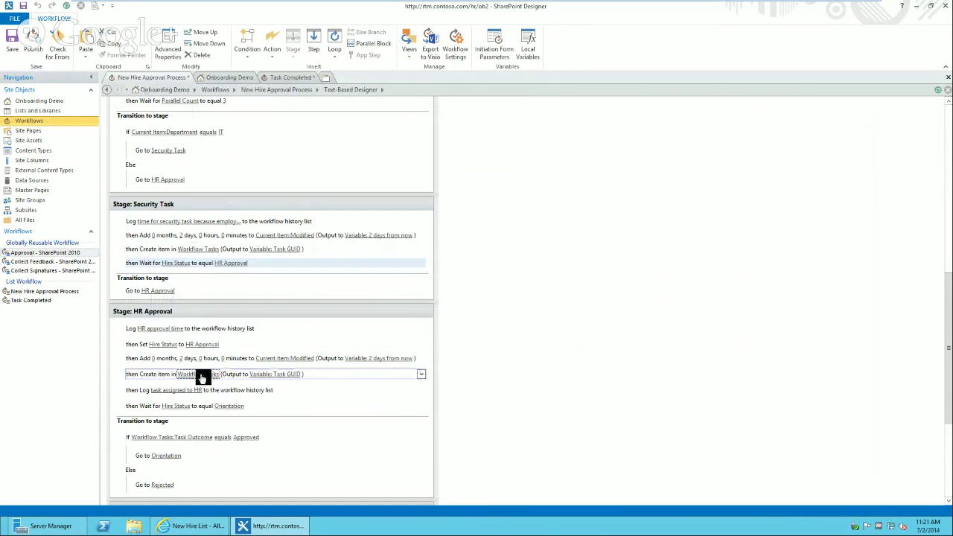
left_click(199, 410)
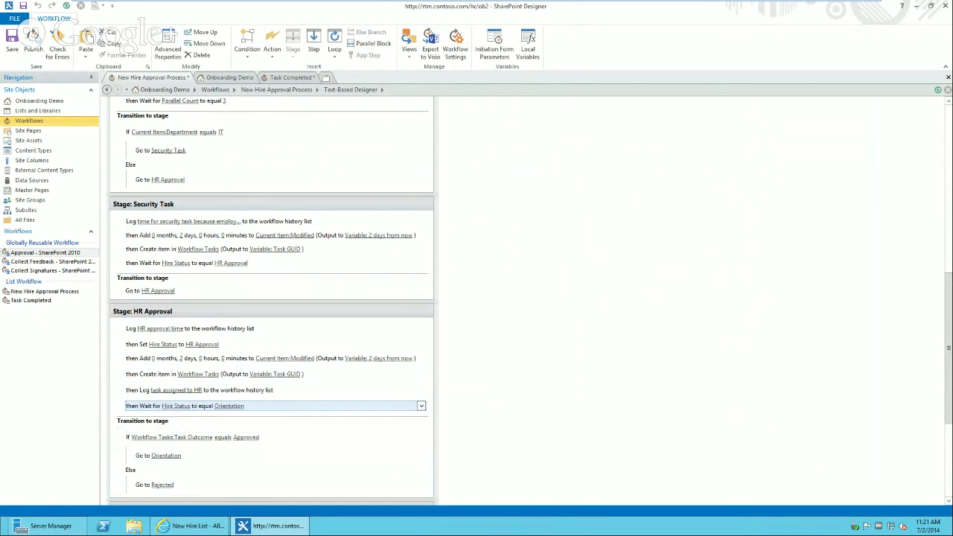
left_click(289, 77)
- Target New Hire List in the update action and set Hire Status to Orientation
left_click(186, 451)
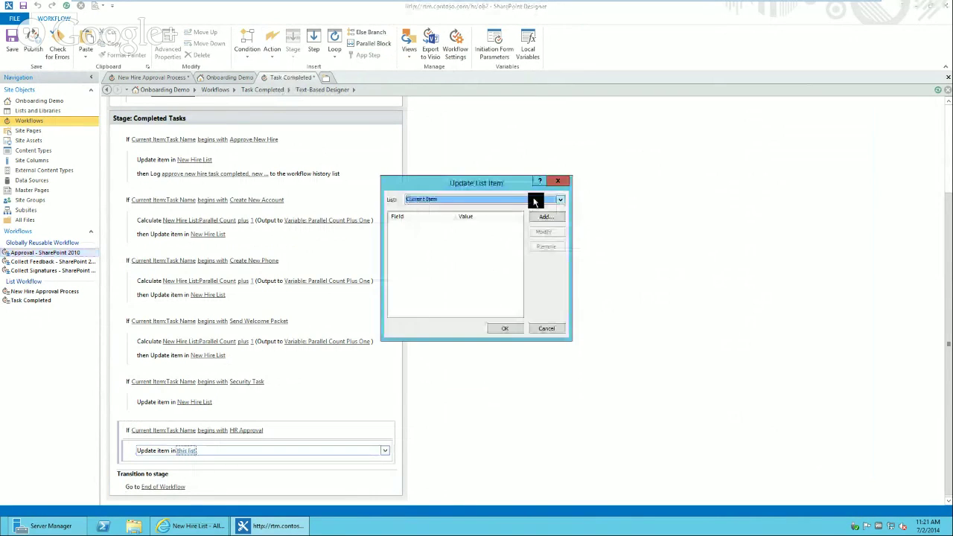
left_click(547, 217)
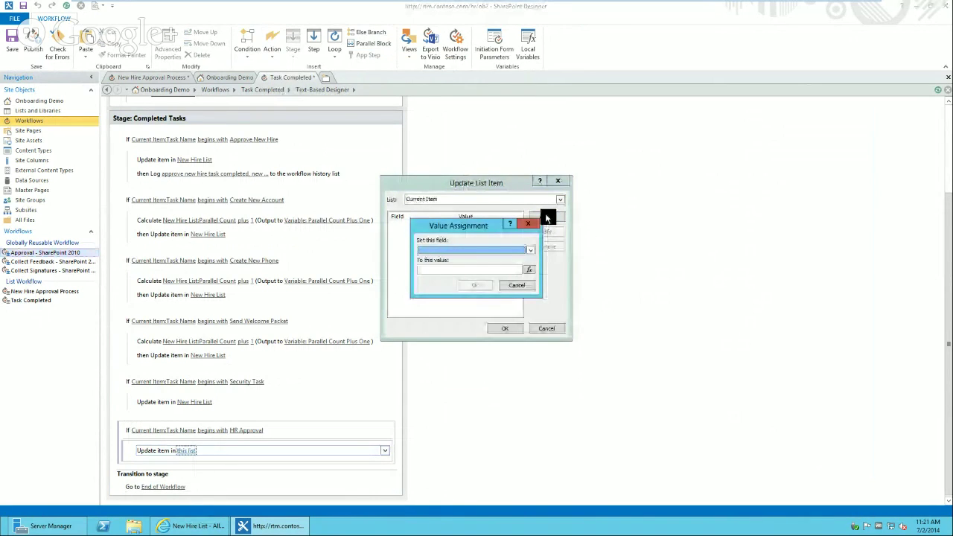
left_click(529, 251)
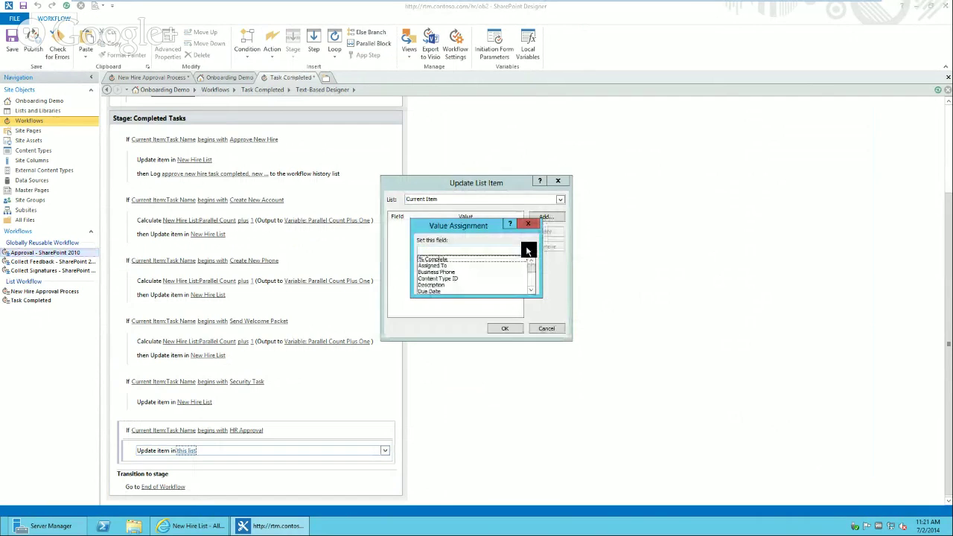
left_click(528, 224)
left_click(528, 224)
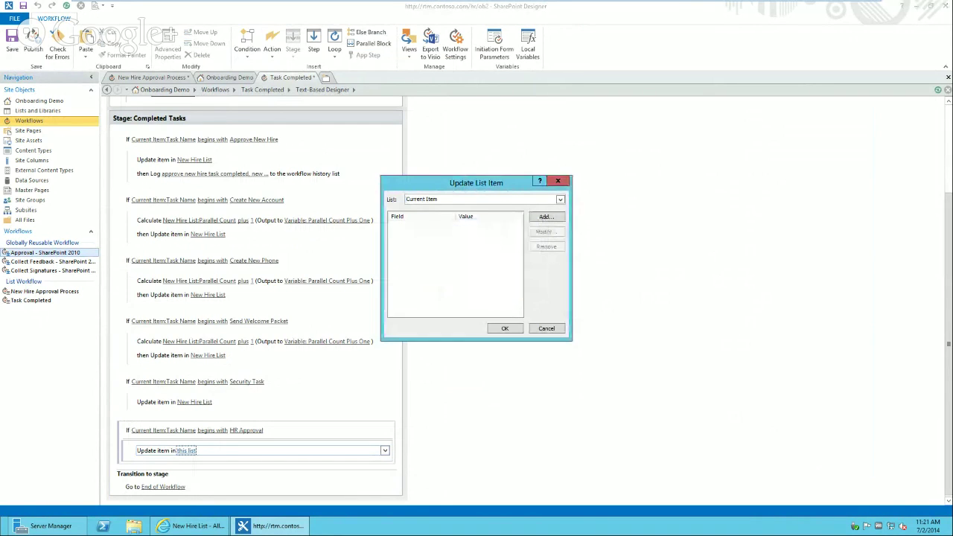
left_click(504, 201)
left_click(562, 231)
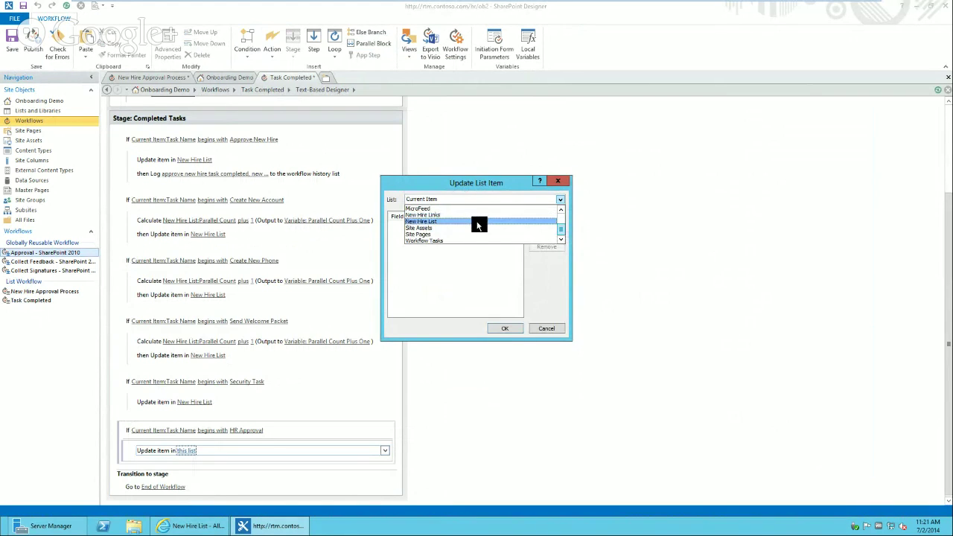
left_click(481, 222)
left_click(544, 216)
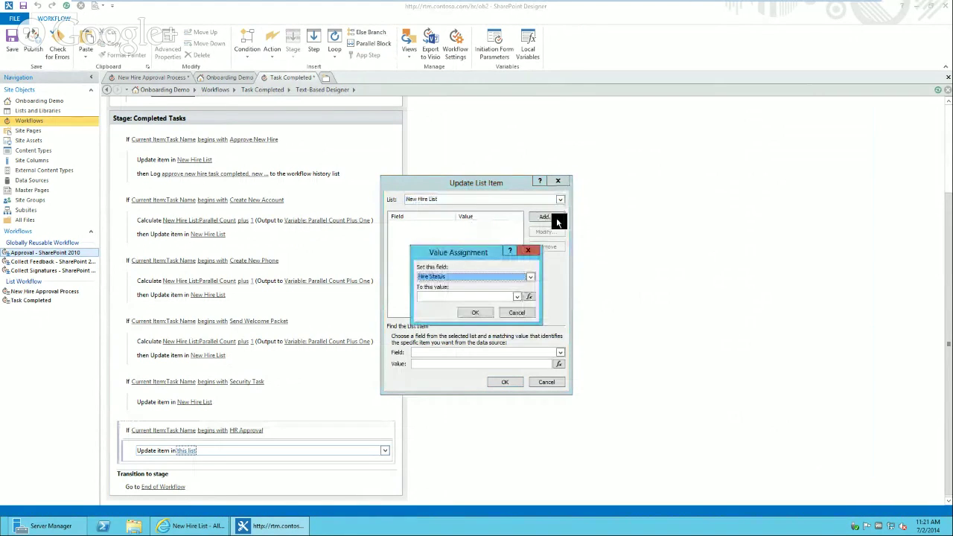
left_click(517, 297)
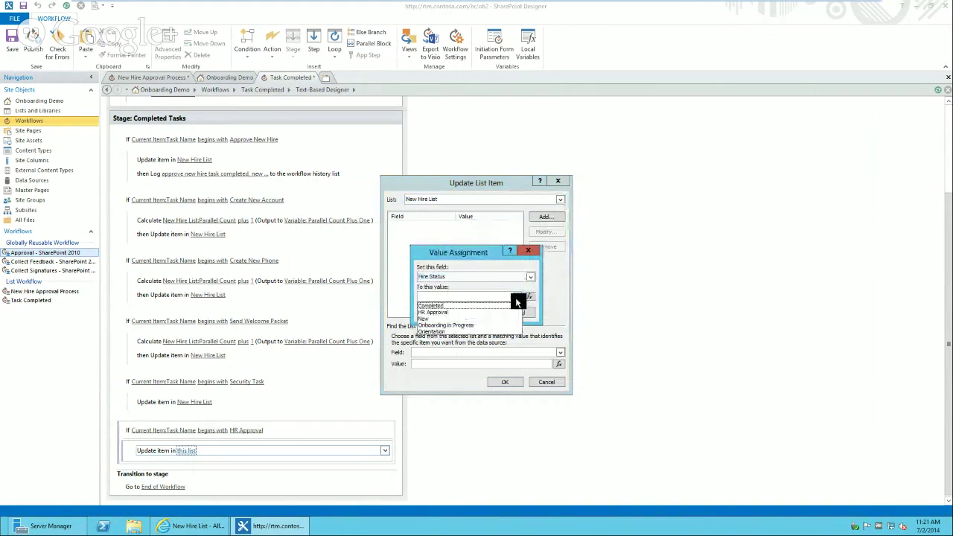
left_click(439, 332)
left_click(466, 311)
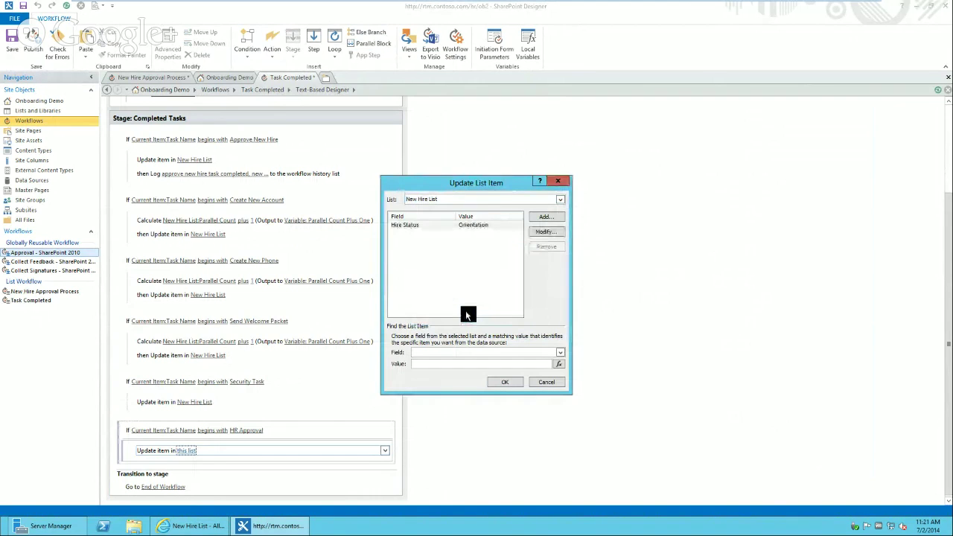
- Match the item on Current Item:New Hire Lookup returned as an integer, and confirm the update
key("Tab")
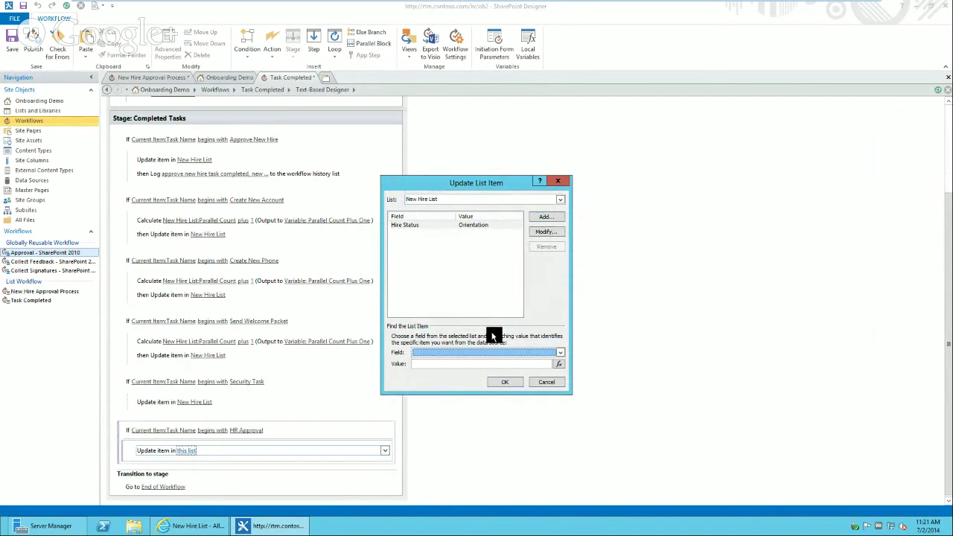
left_click(559, 367)
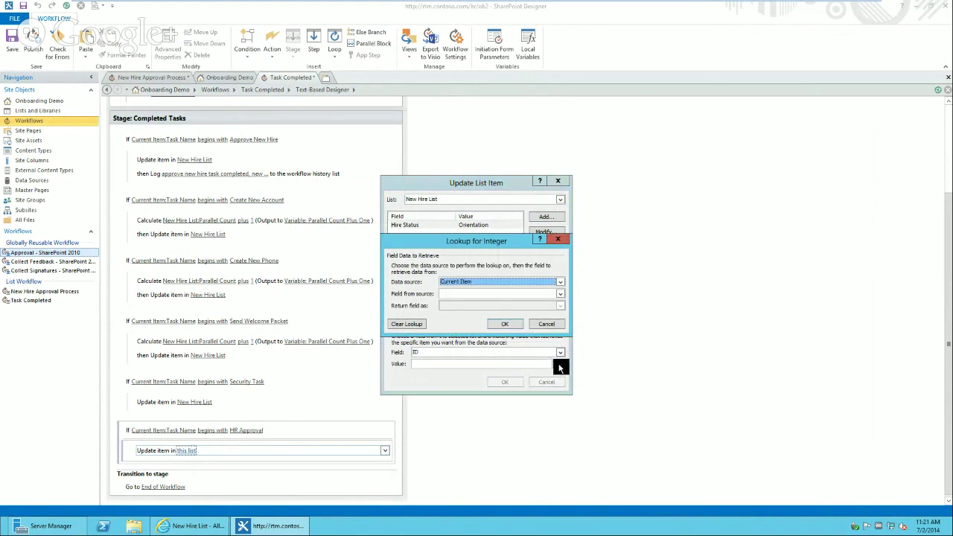
key("Tab")
key("Down")
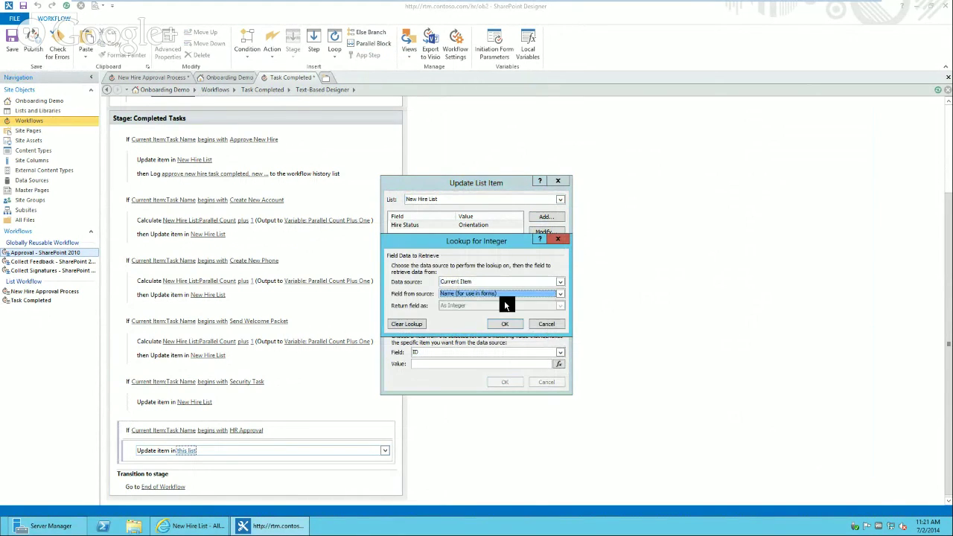
left_click(490, 294)
left_click(480, 318)
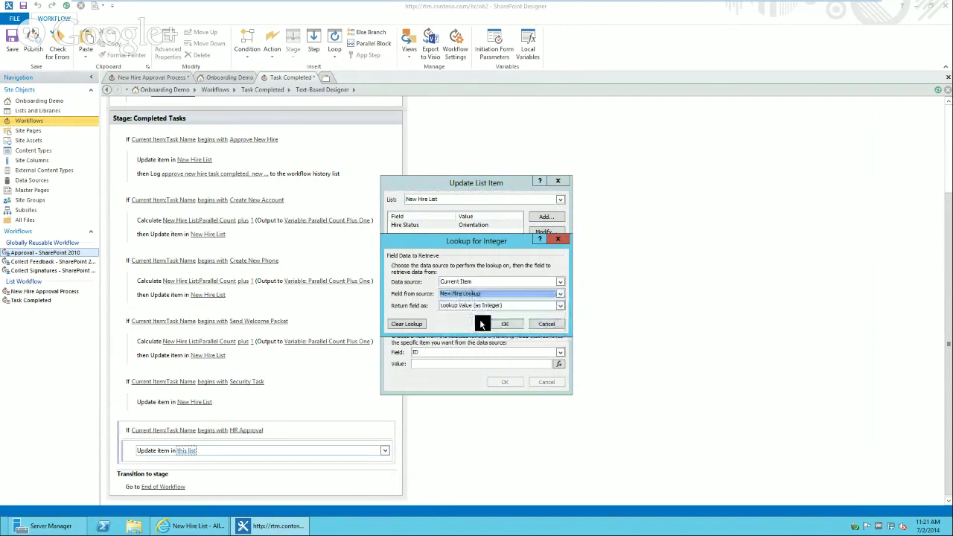
left_click(475, 306)
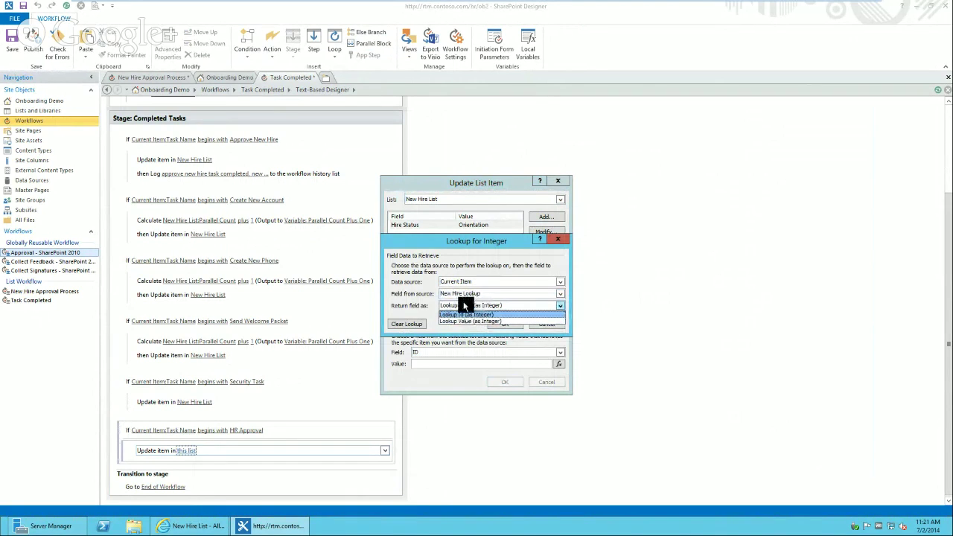
key("Down")
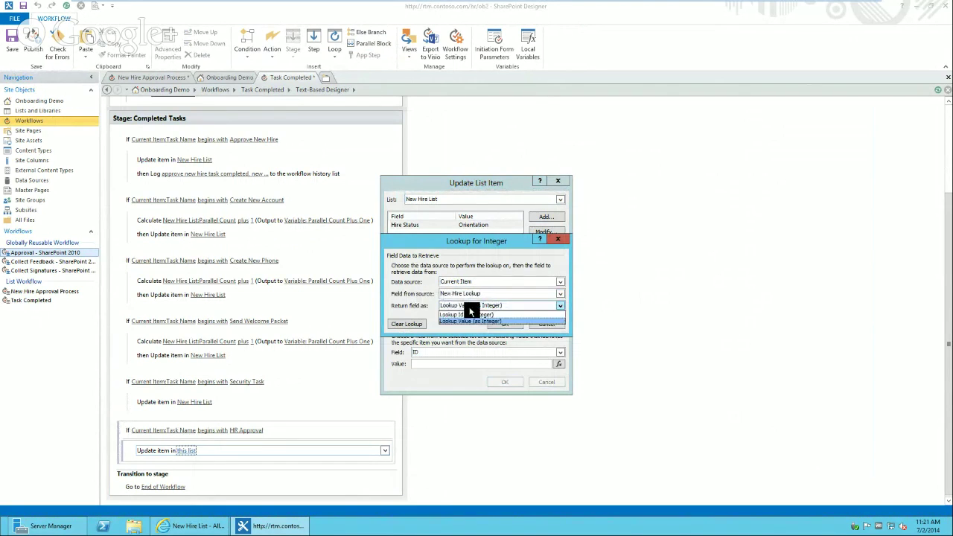
key("Return")
left_click(508, 327)
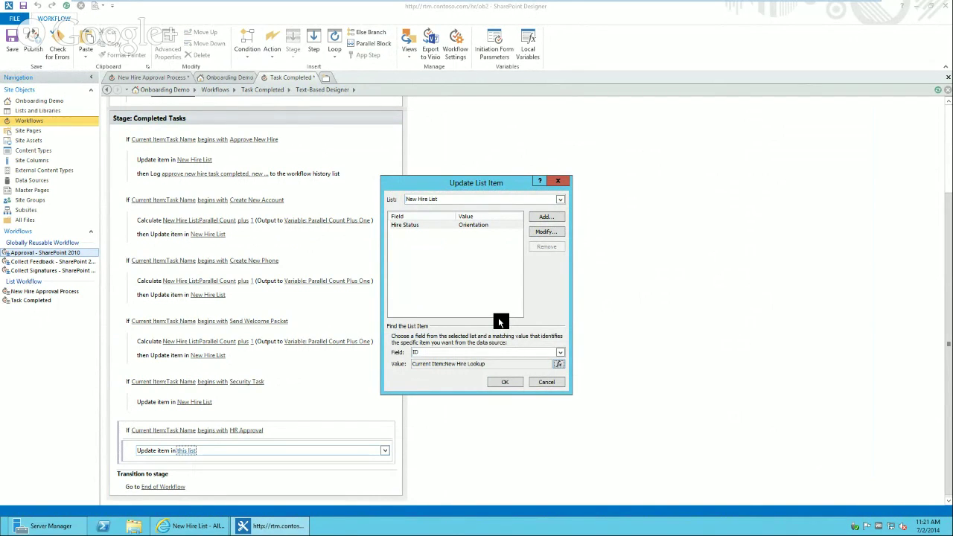
left_click(504, 383)
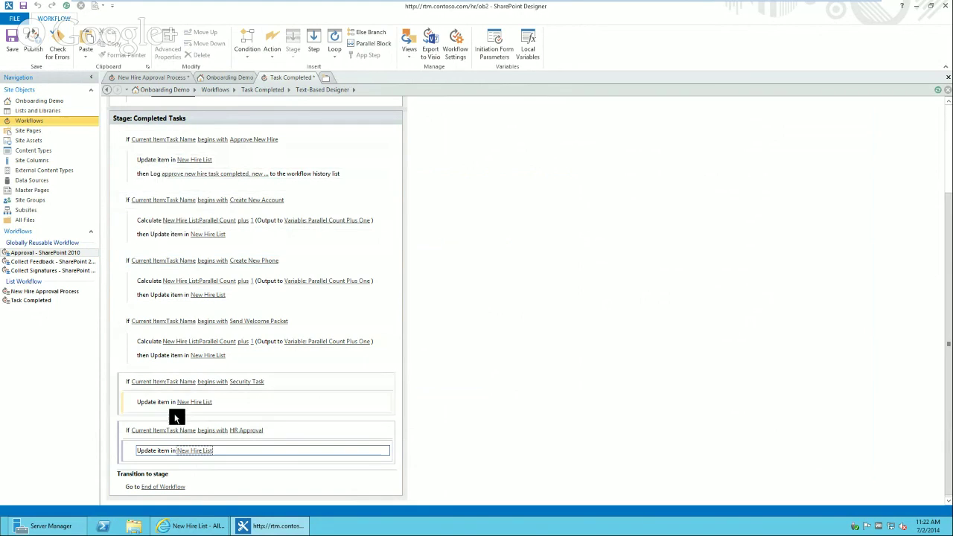
- Log 'create new account task completed' after the Create New Account update
left_click(154, 459)
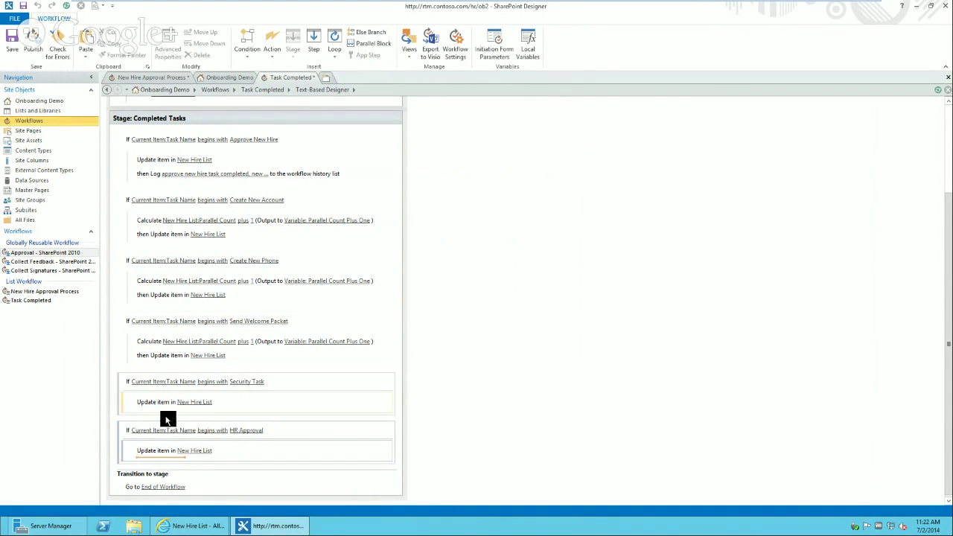
left_click(164, 430)
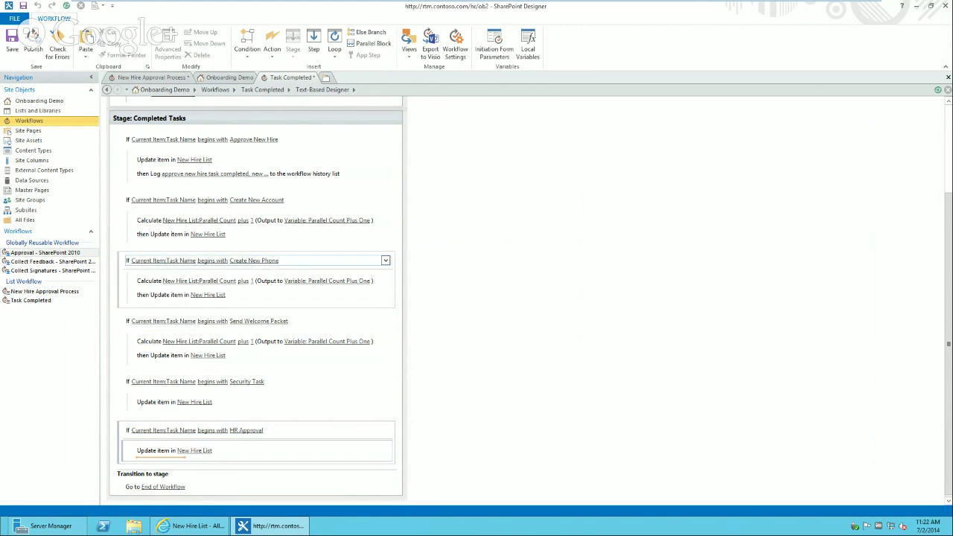
left_click(185, 176)
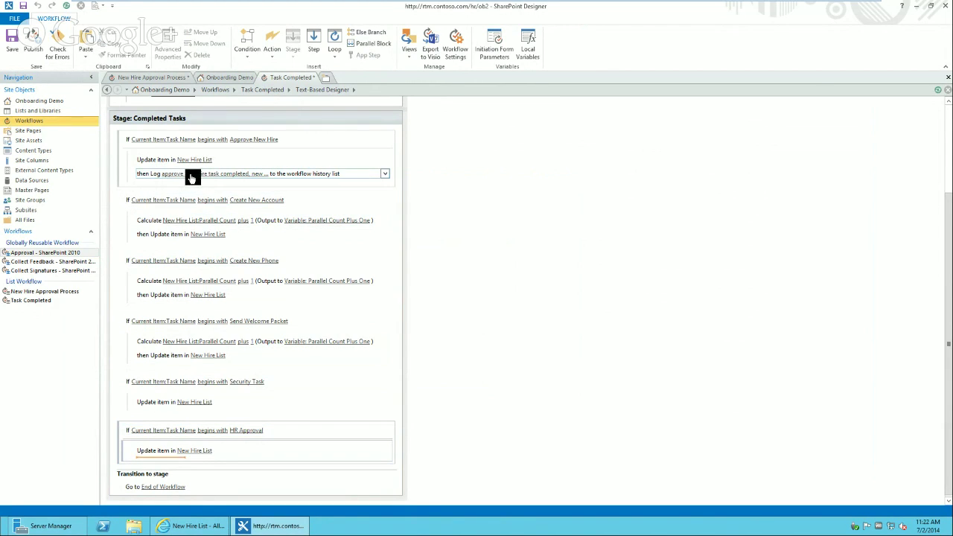
left_click(157, 242)
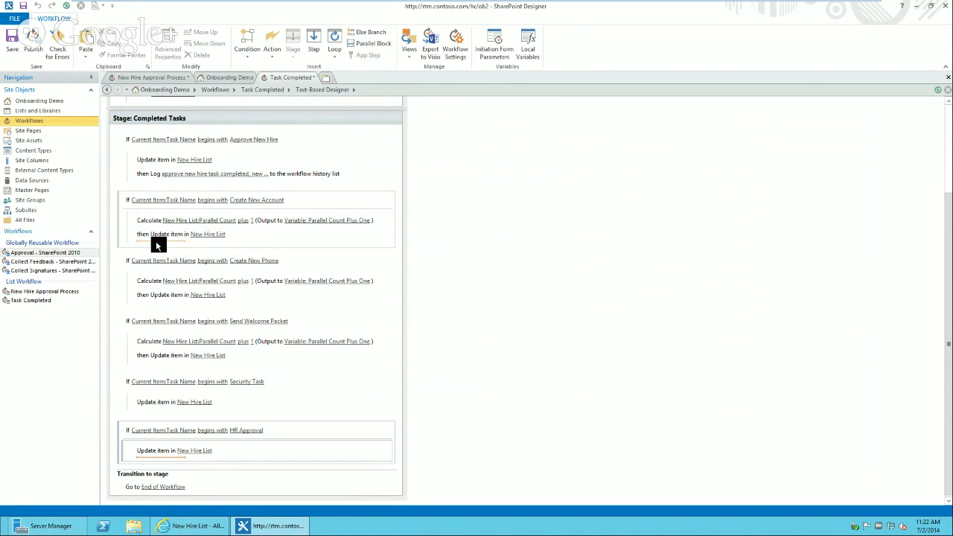
type("lo")
key("Return")
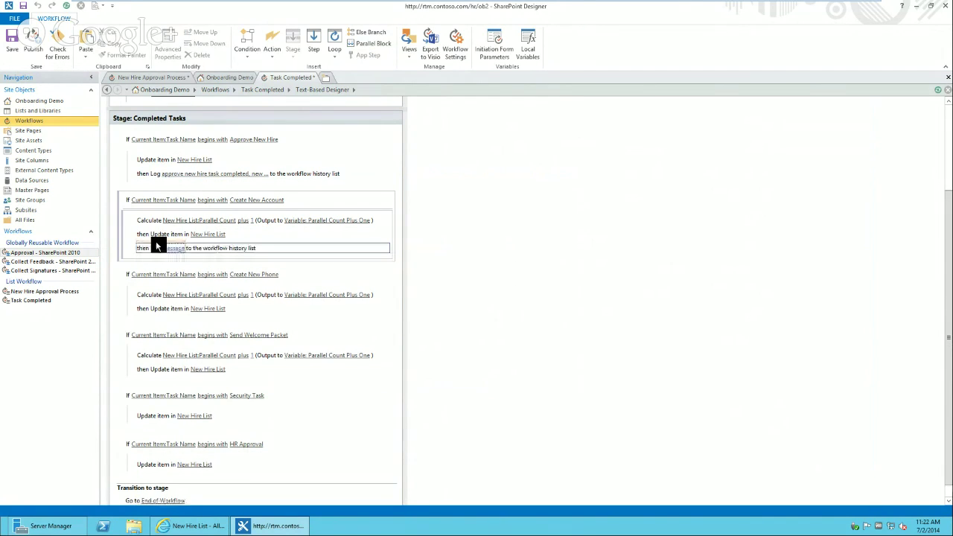
left_click(171, 249)
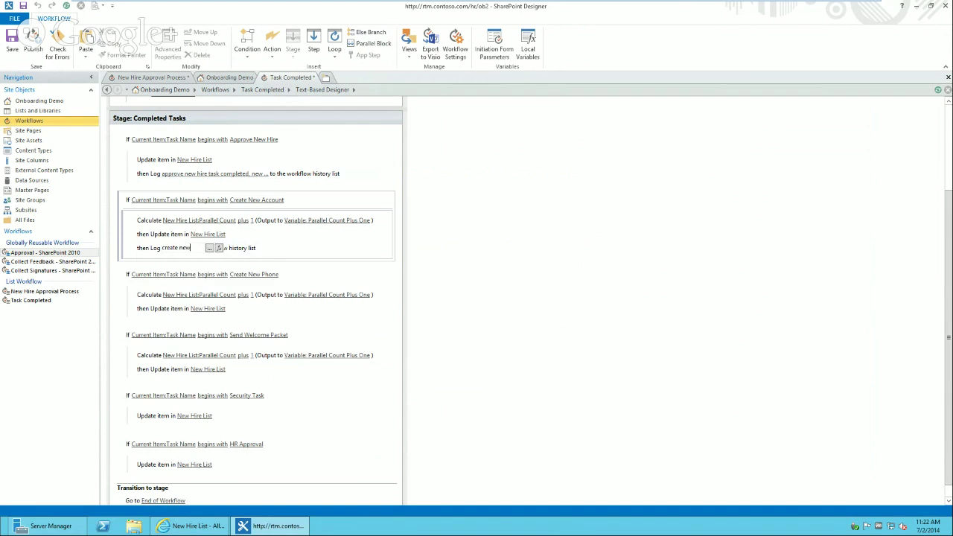
type("create new accoun")
type("t task completed")
key("Return")
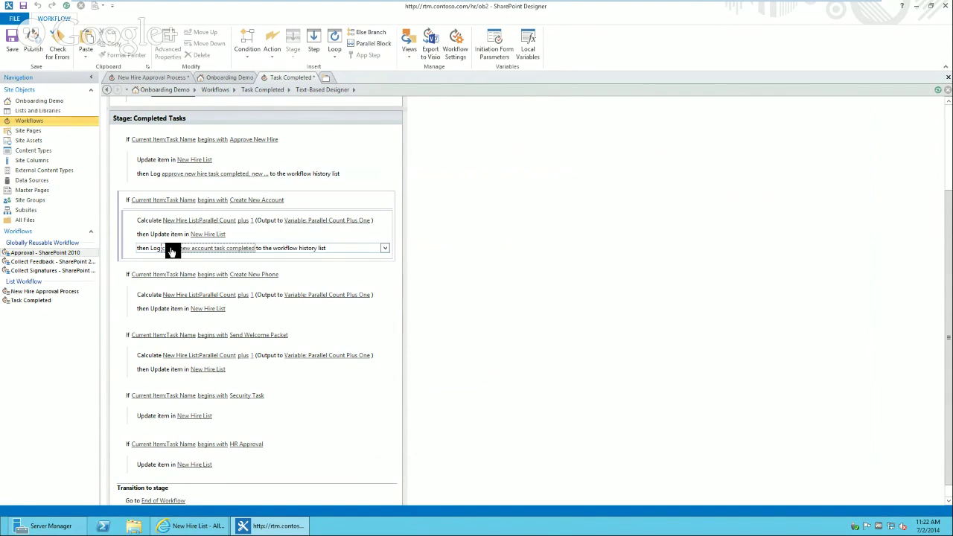
- Log 'create new phone task completed' in the Create New Phone branch
left_click(155, 316)
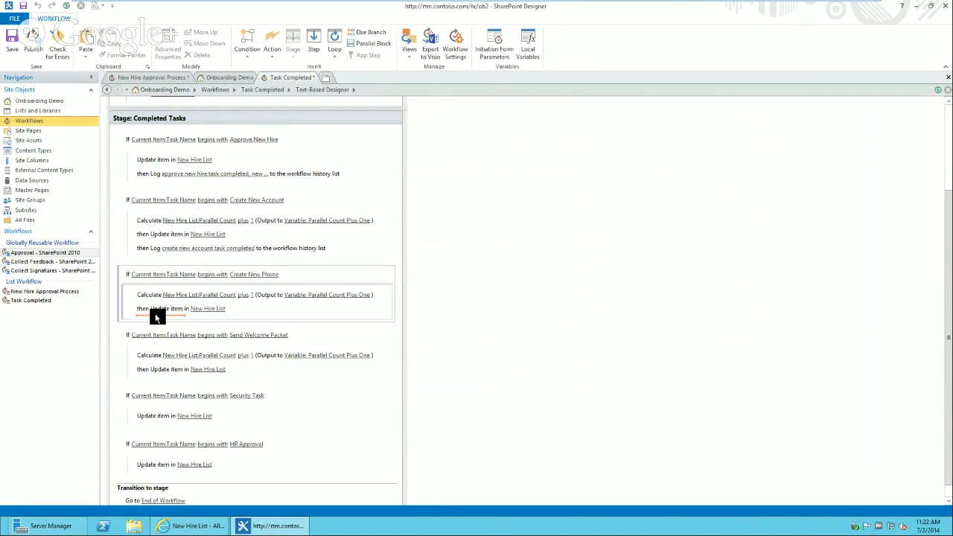
type("lo")
key("Return")
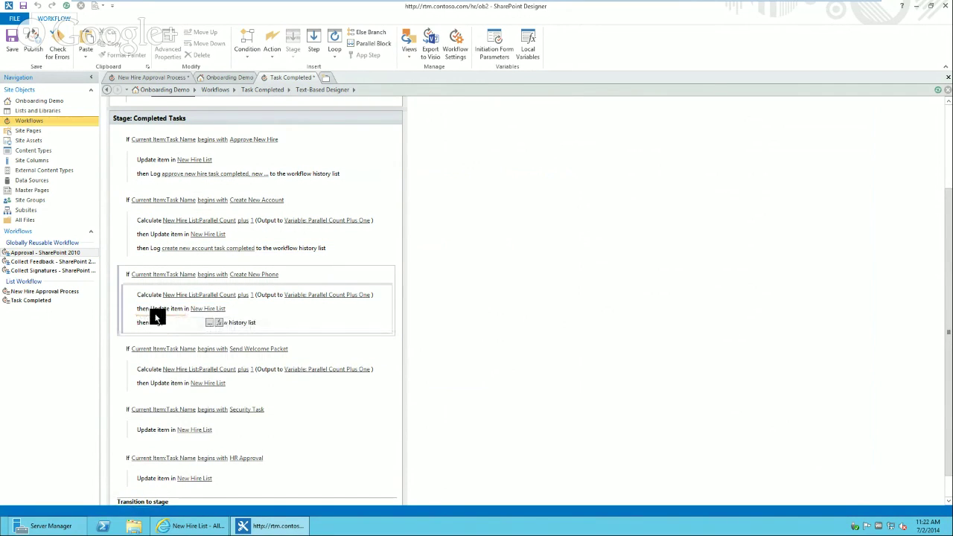
type("c")
type("reate new phone task completed")
key("Return")
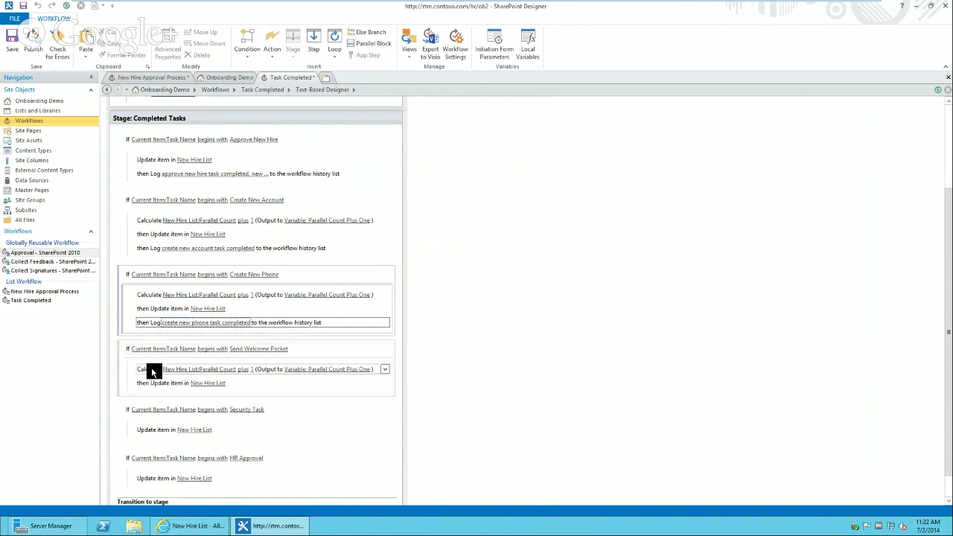
- Log 'send welcome packet task completed' in the Send Welcome Packet branch
left_click(154, 388)
type("log")
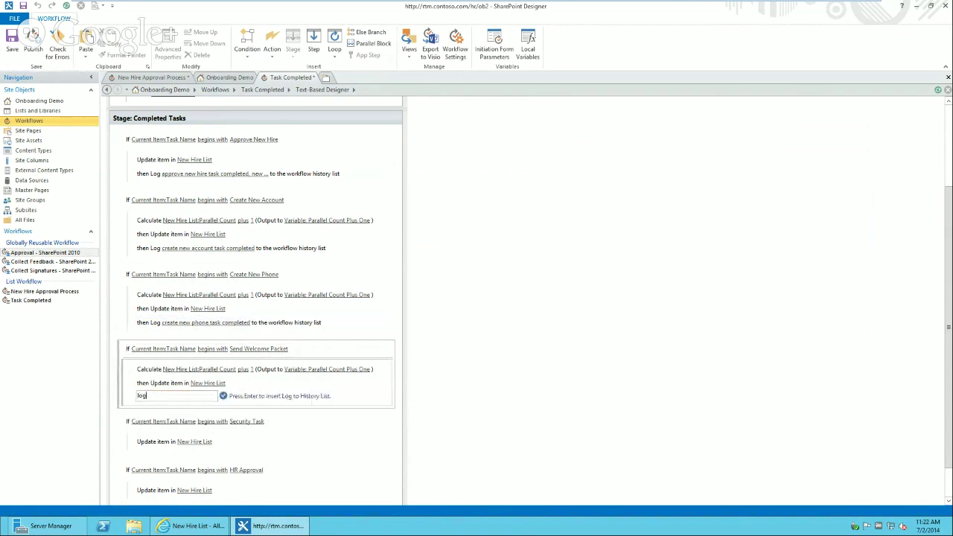
key("Return")
type("send w")
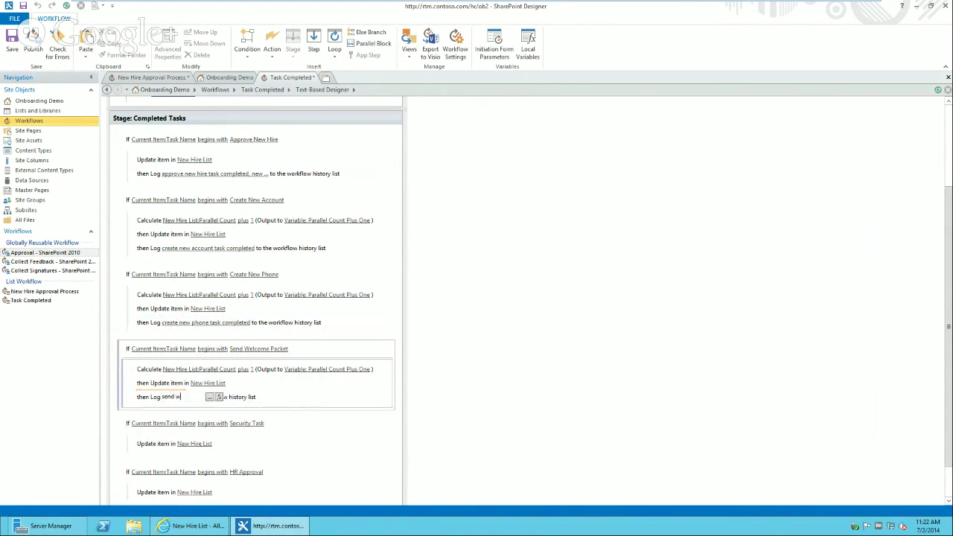
type("elcome packet task")
type(" completed")
key("Return")
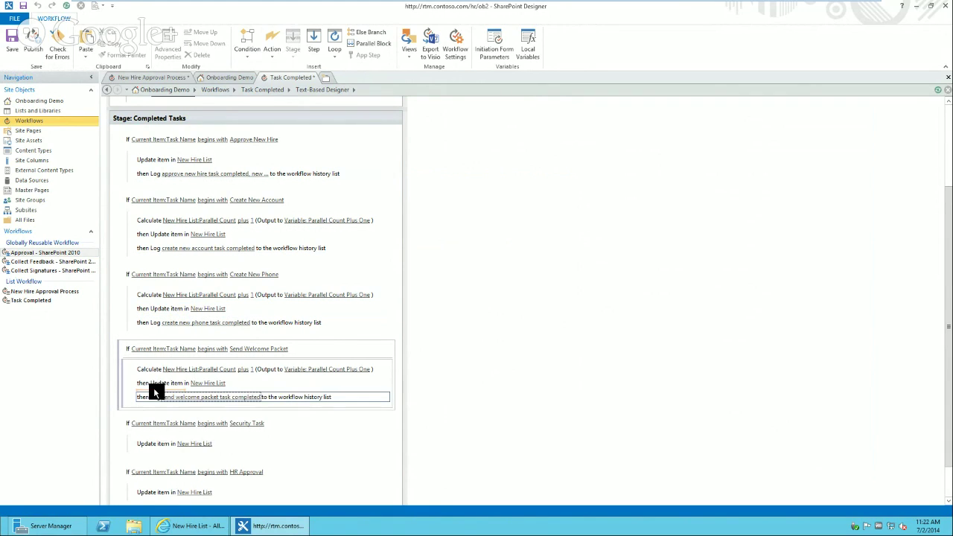
- Log 'security task completed' after the Security Task branch's New Hire List update
left_click(157, 446)
type("l")
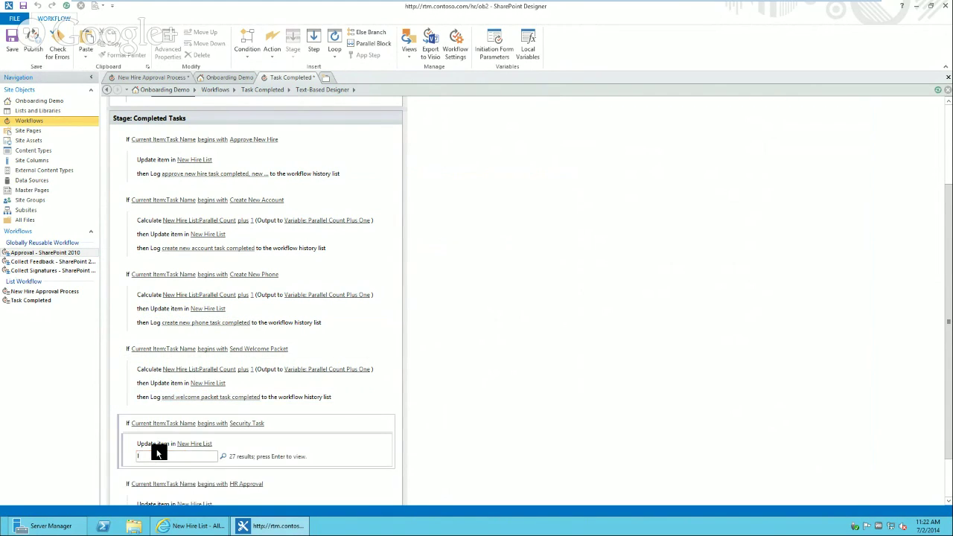
type("og")
key("Return")
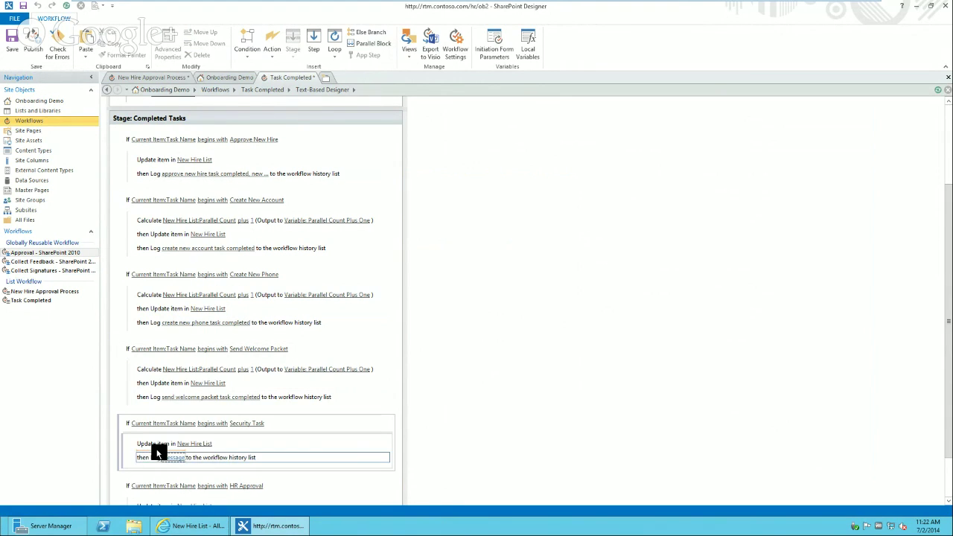
left_click(173, 459)
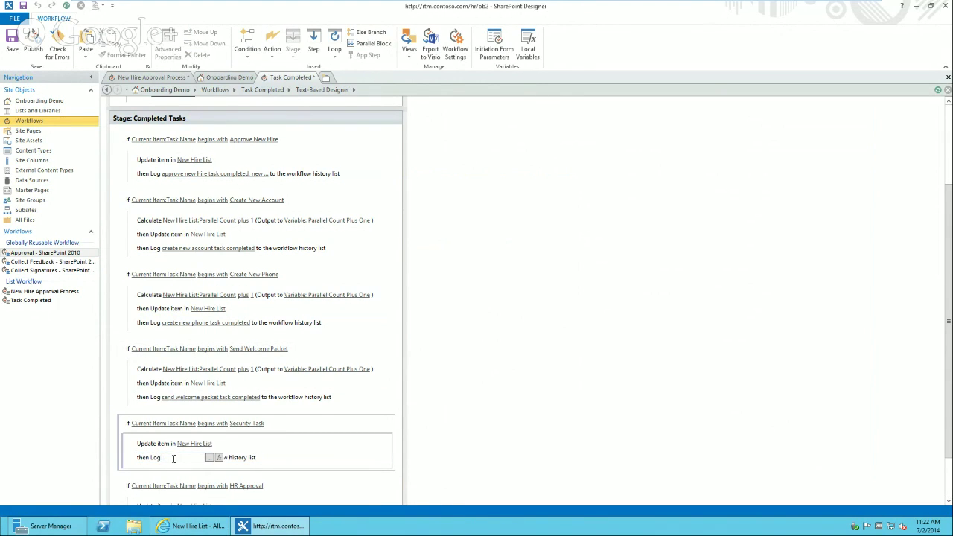
type("ty task completed")
key("Return")
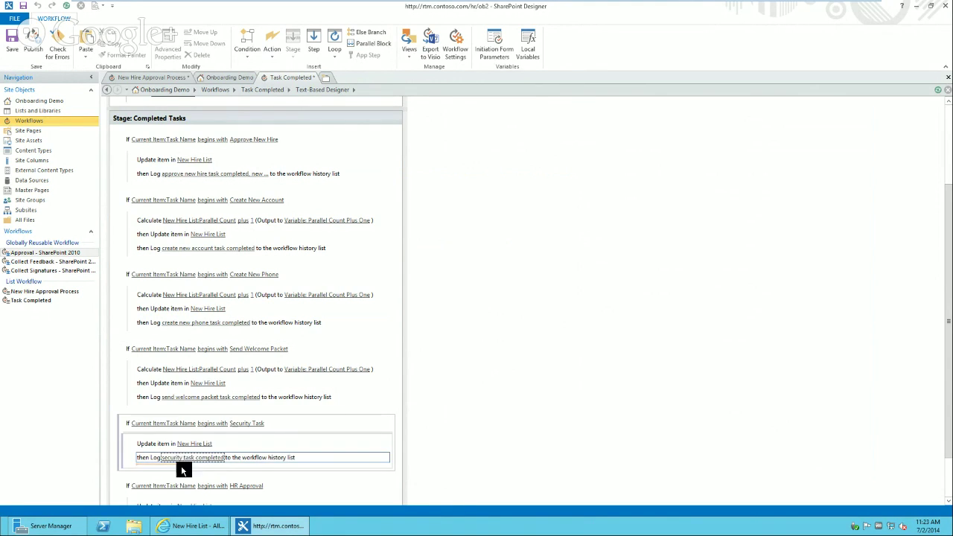
- Verify HR Approval's New Hire List update settings unchanged, then switch to New Hire Approval Process
scroll(950, 465, "down", 3)
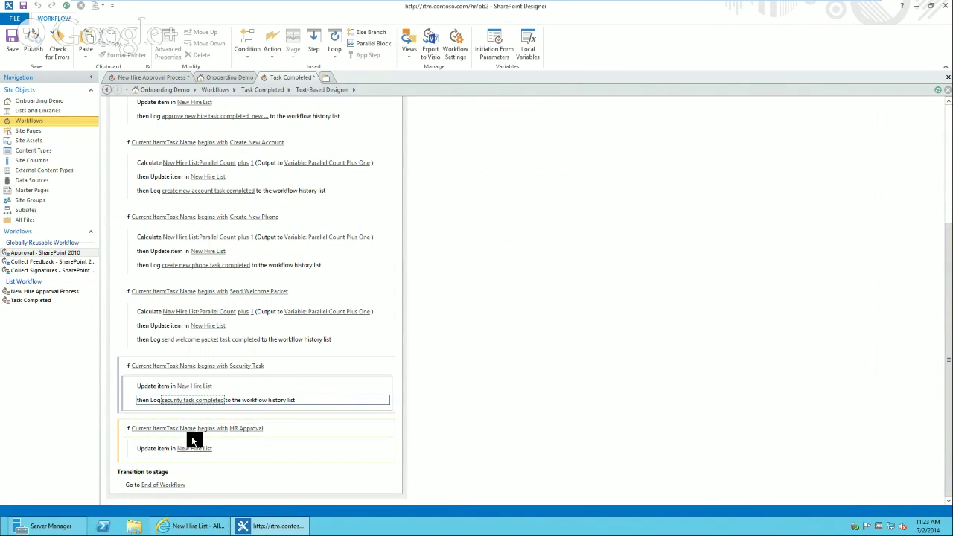
left_click(158, 451)
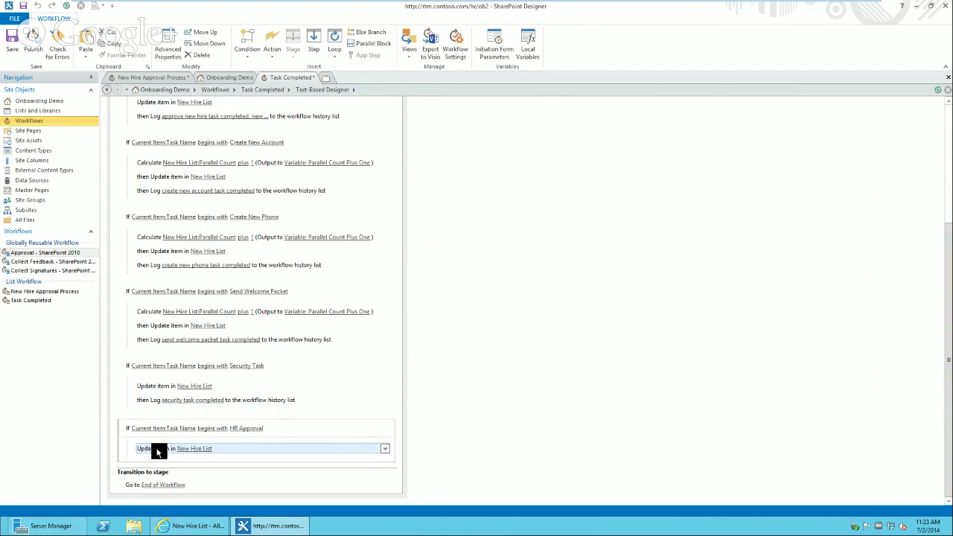
left_click(194, 449)
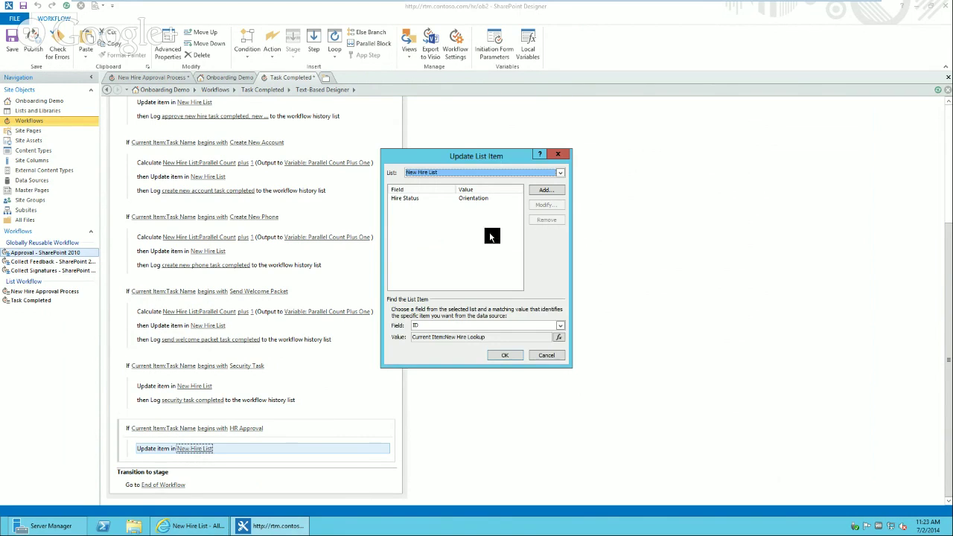
left_click(552, 355)
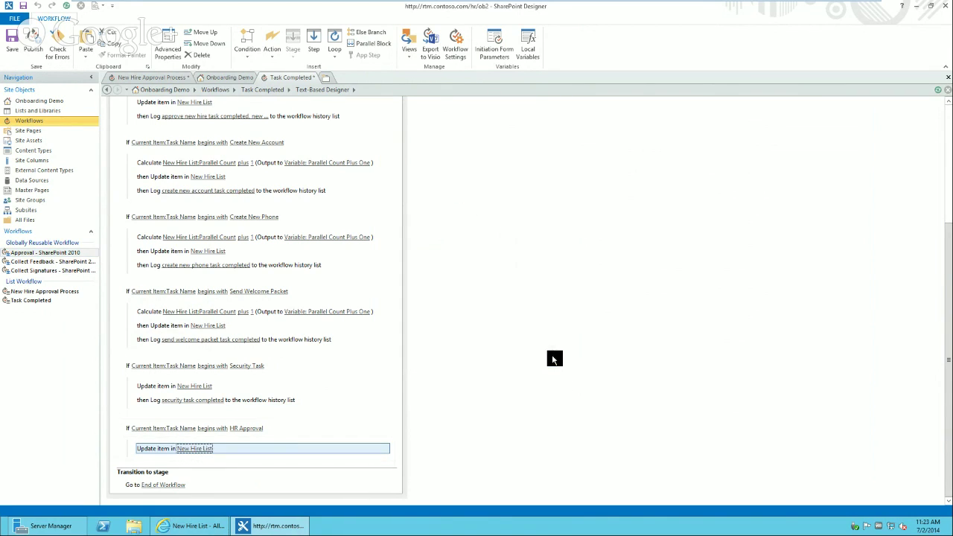
left_click(159, 77)
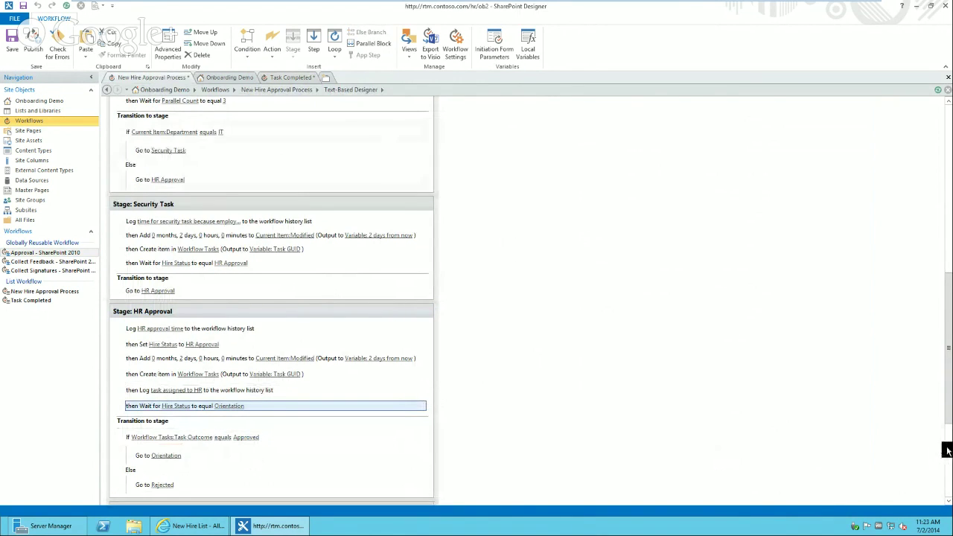
- Inspect the Workflow Tasks Task Outcome lookup, keeping GUID as the matching field, and confirm it
scroll(948, 451, "down", 5)
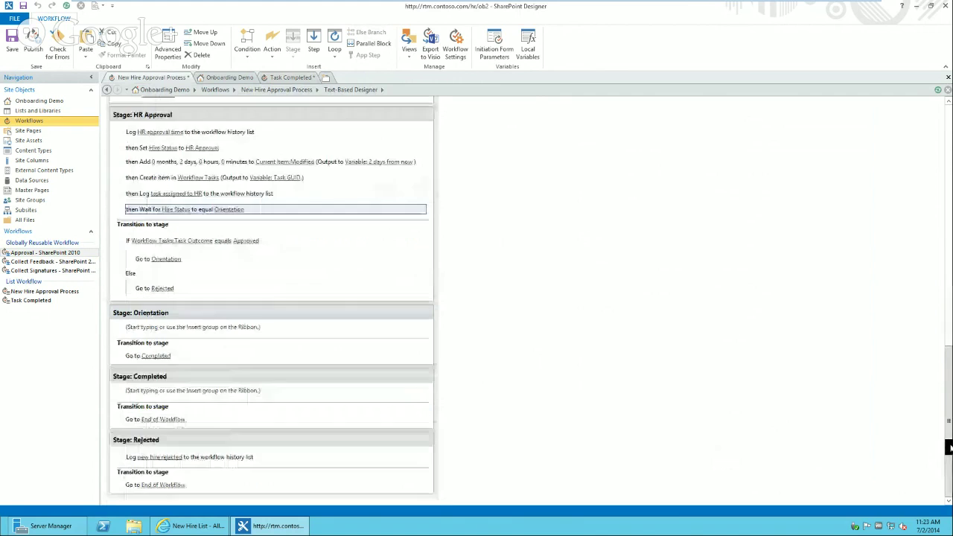
left_click(172, 244)
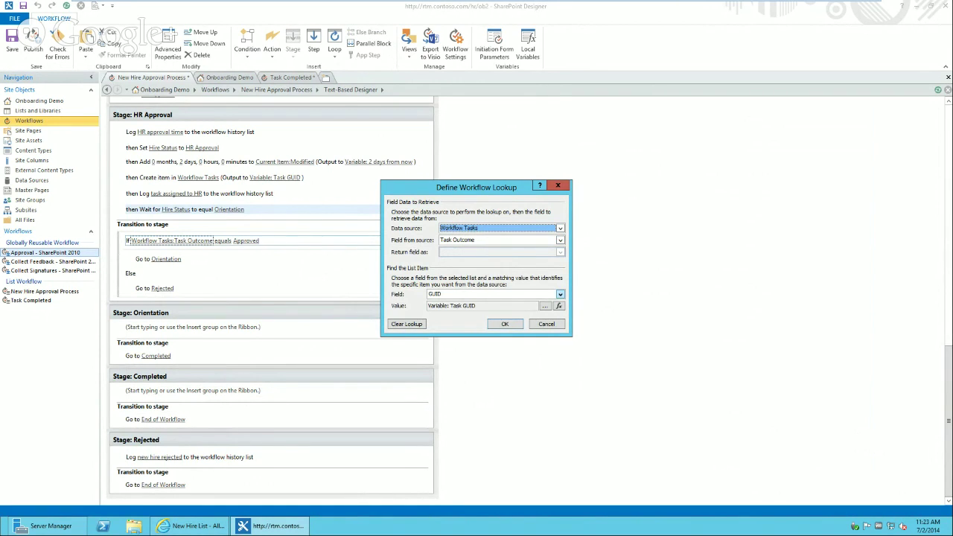
left_click(563, 295)
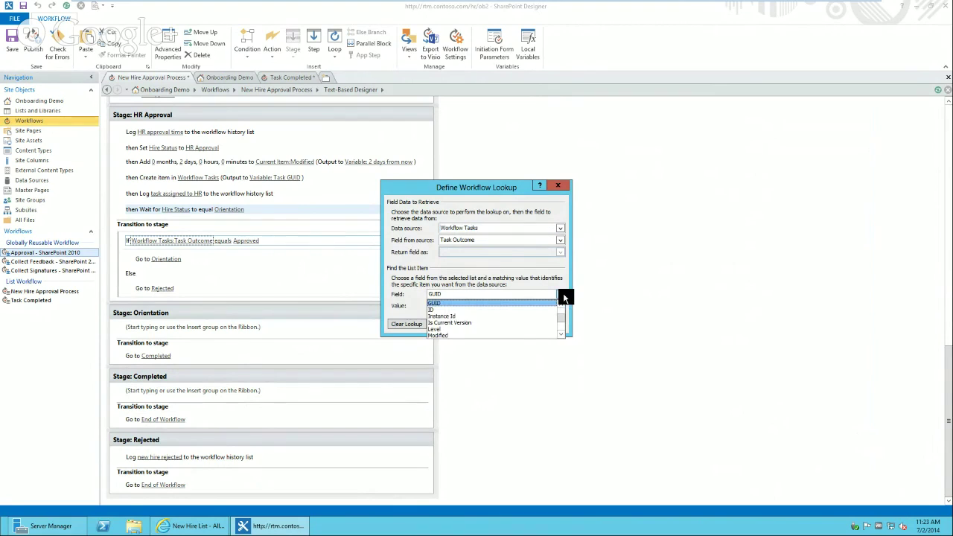
left_click(555, 278)
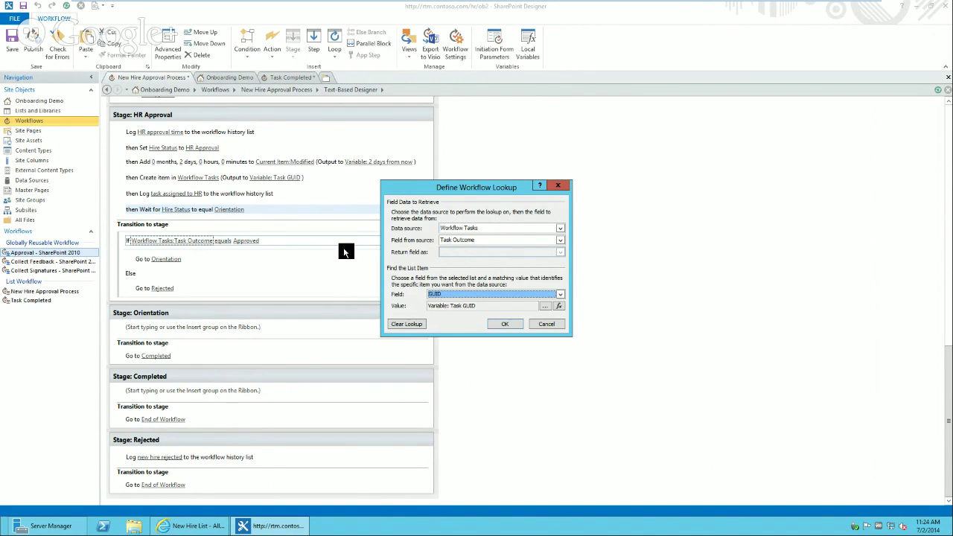
left_click(481, 305)
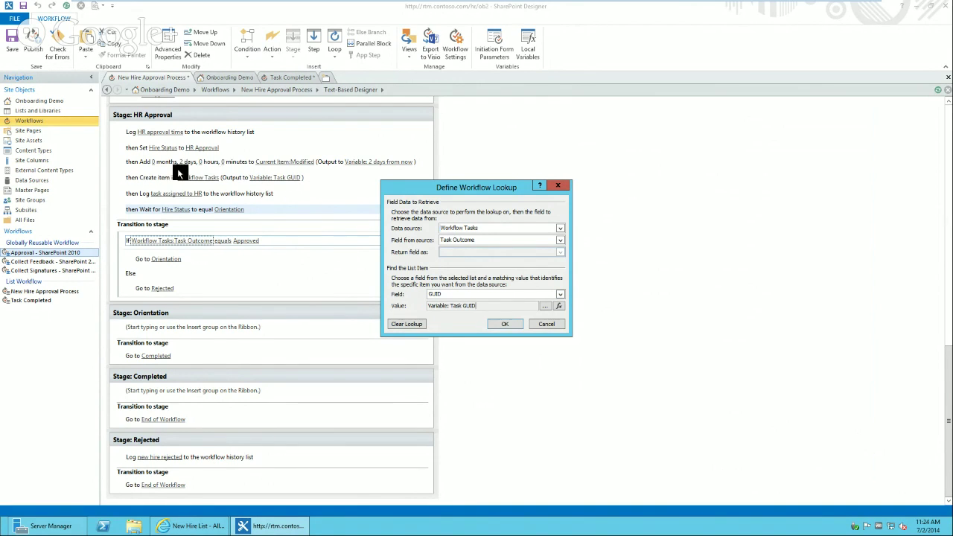
left_click(503, 323)
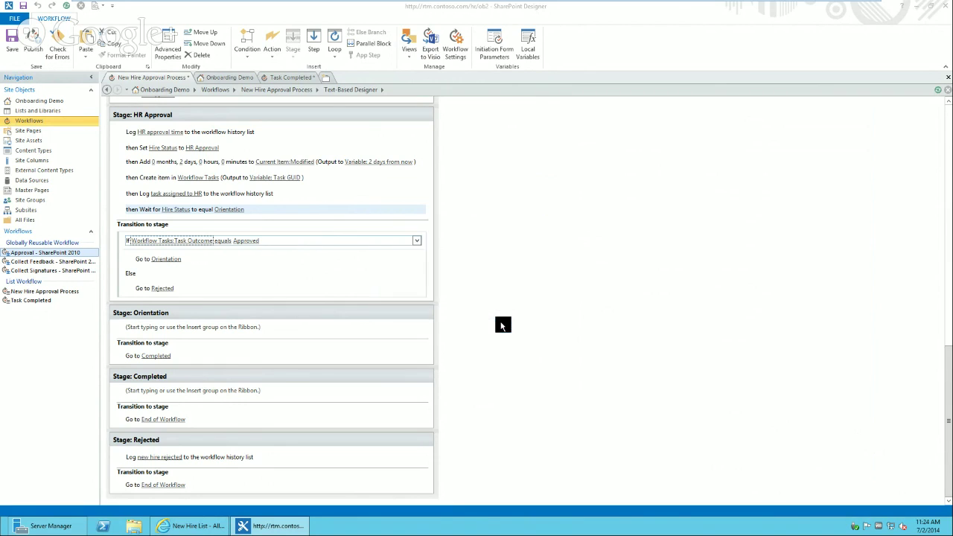
- Select the existing 'Approved' comparison value text in the HR Approval condition
left_click(248, 241)
left_click(259, 240)
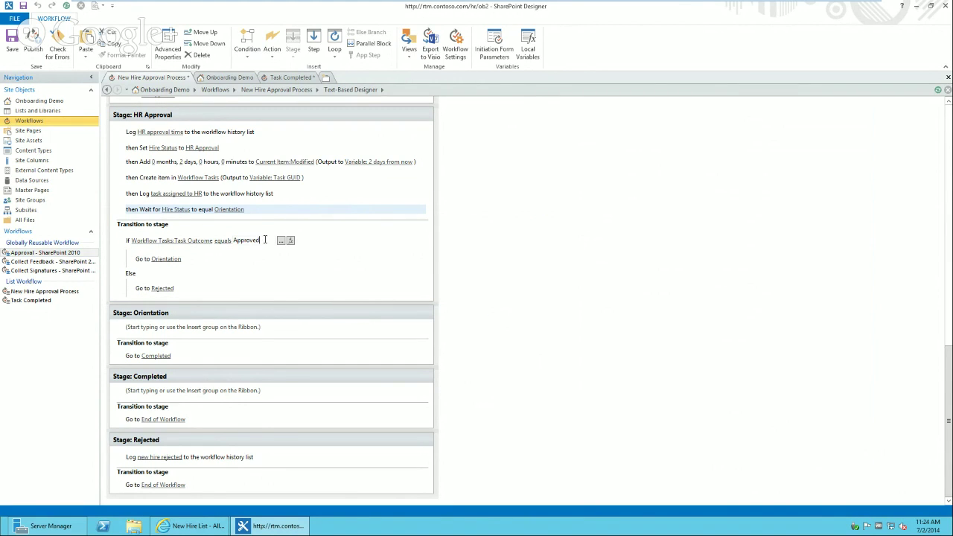
double_click(247, 241)
left_click(199, 256)
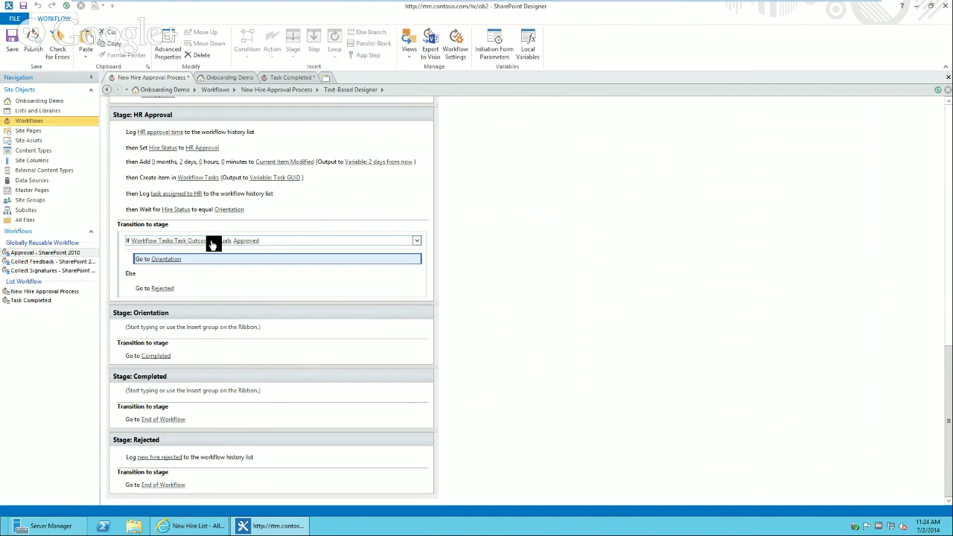
- Set the operator back to equals and re-enter 'Approved' as the comparison value
left_click(222, 241)
left_click(232, 265)
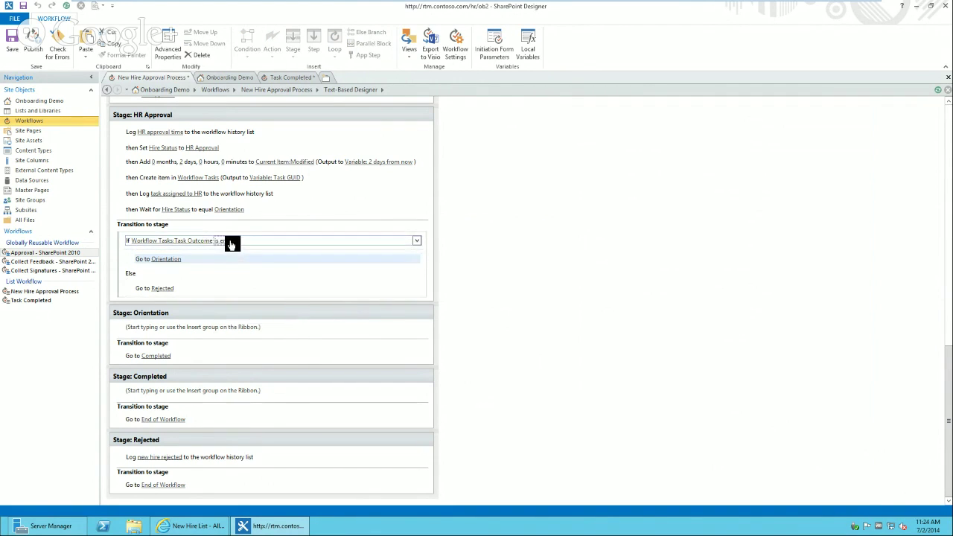
left_click(230, 242)
left_click(285, 254)
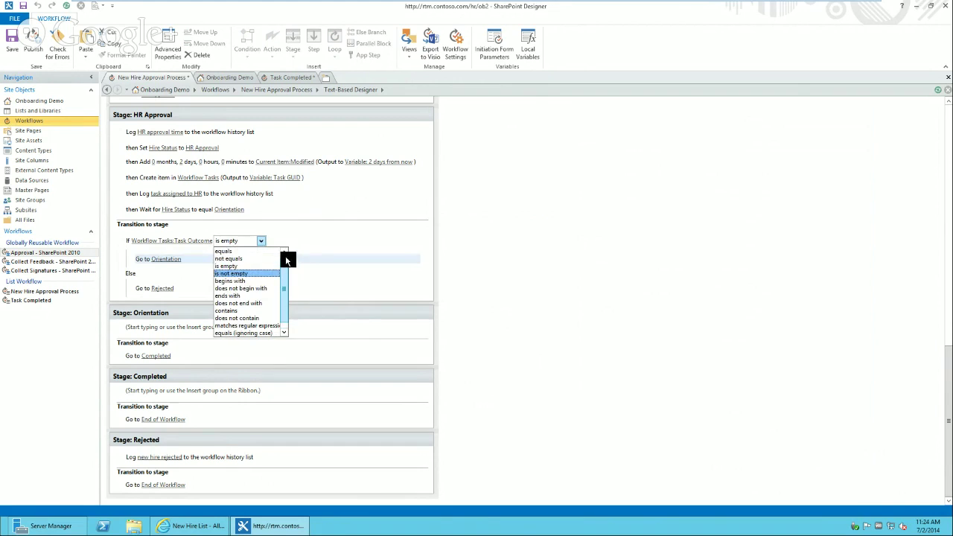
left_click(252, 245)
left_click(229, 241)
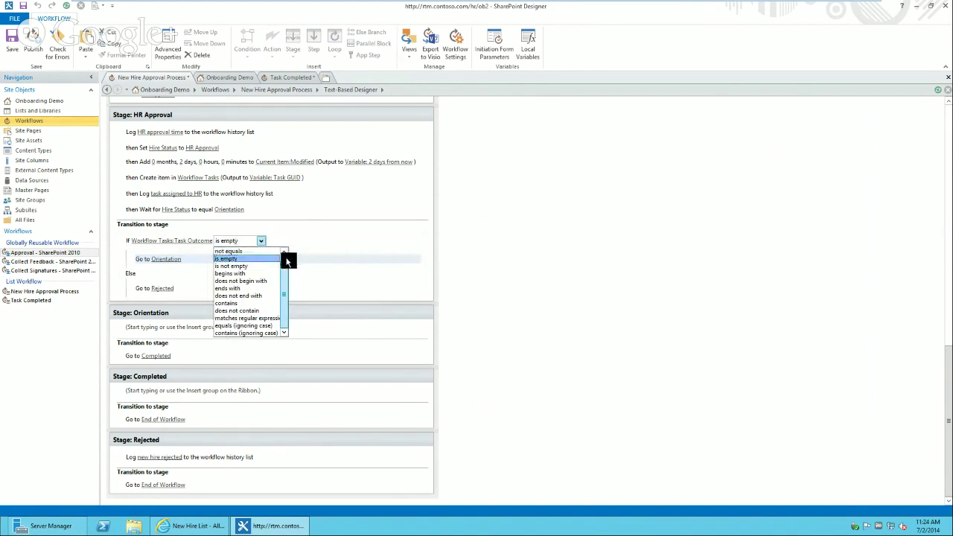
left_click(285, 254)
left_click(265, 252)
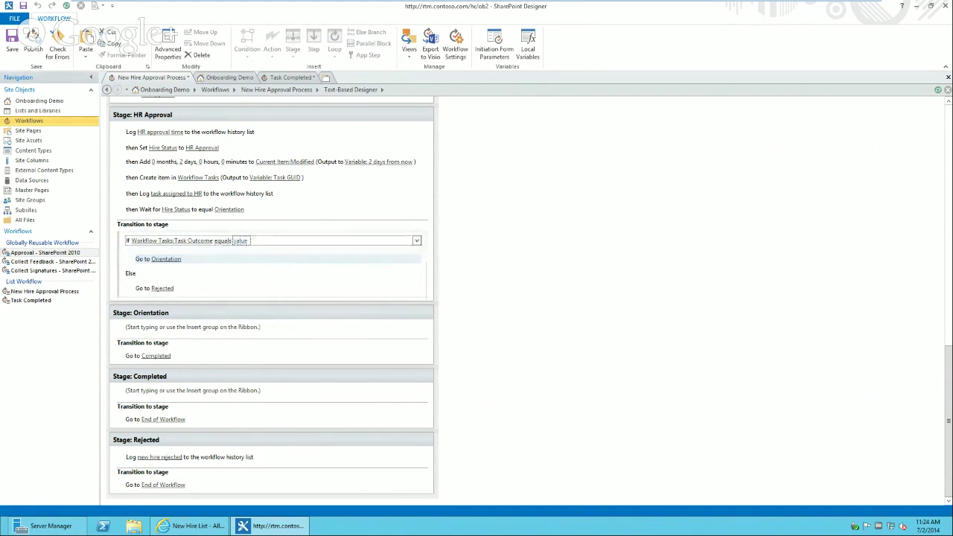
left_click(241, 240)
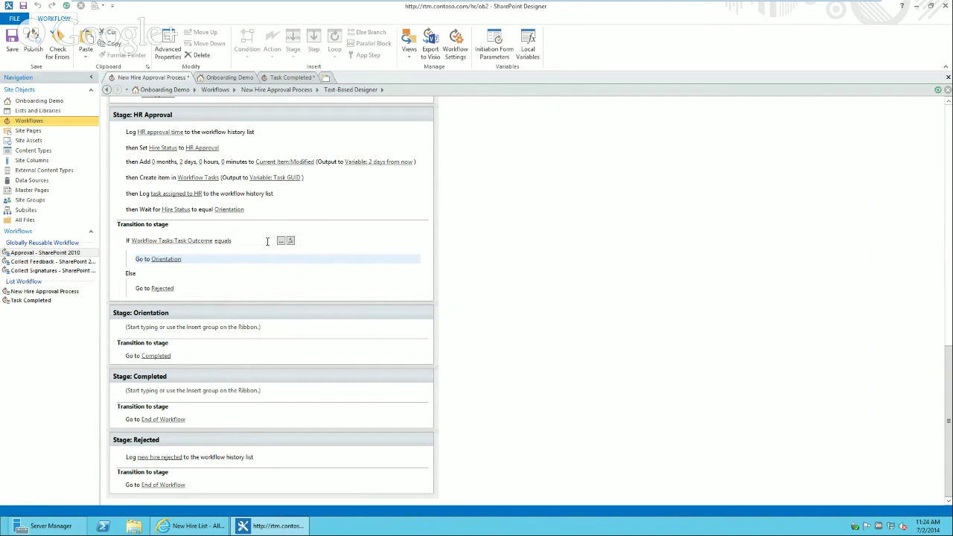
type("Approved")
key("Return")
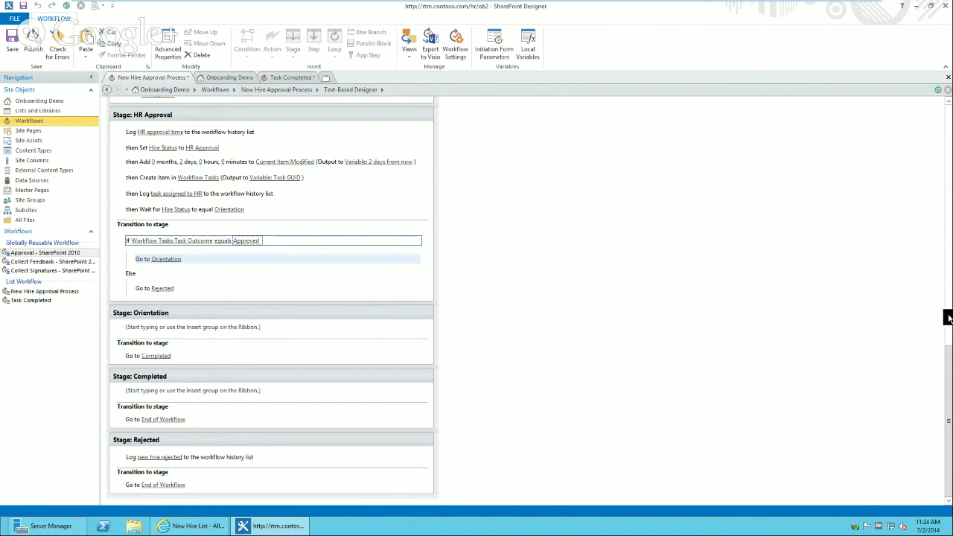
left_click_drag(948, 319, 948, 96)
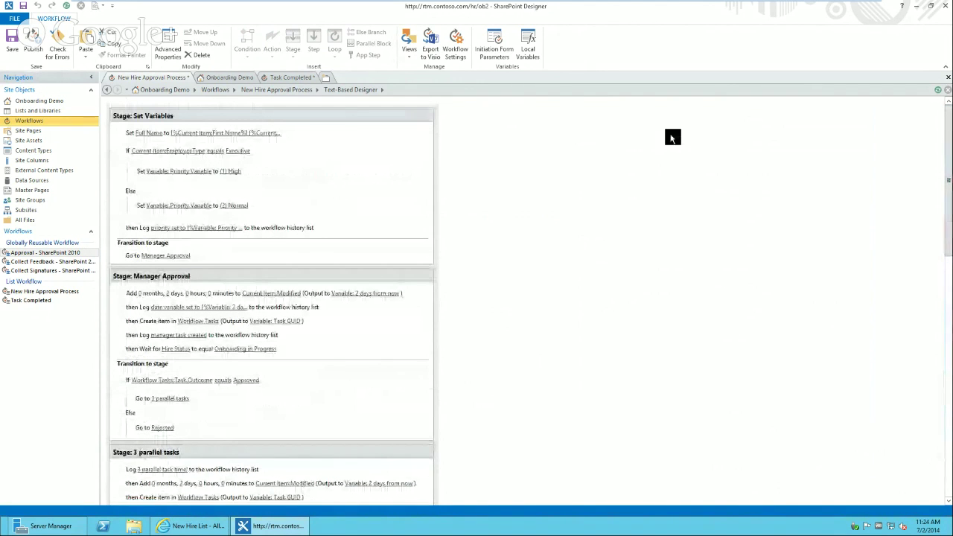
left_click(277, 403)
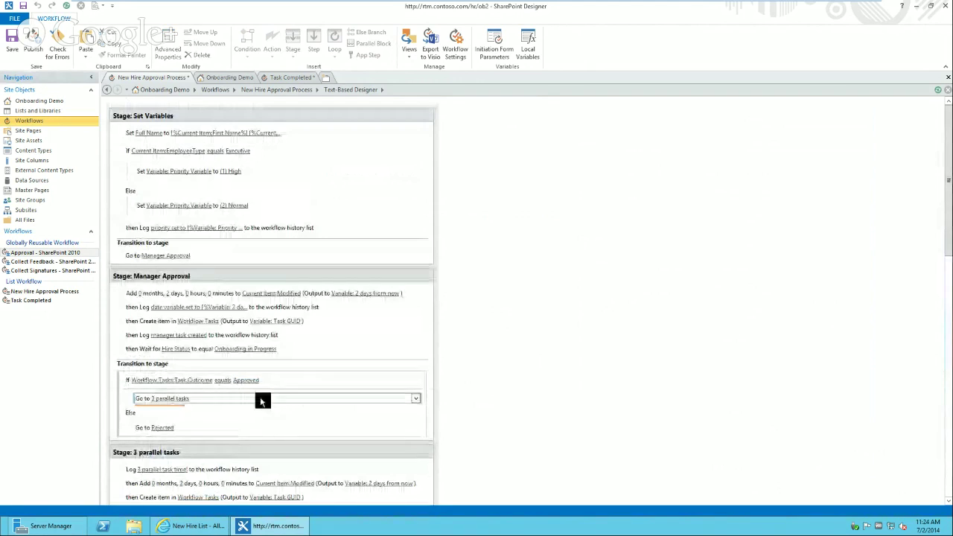
left_click(950, 428)
left_click(949, 428)
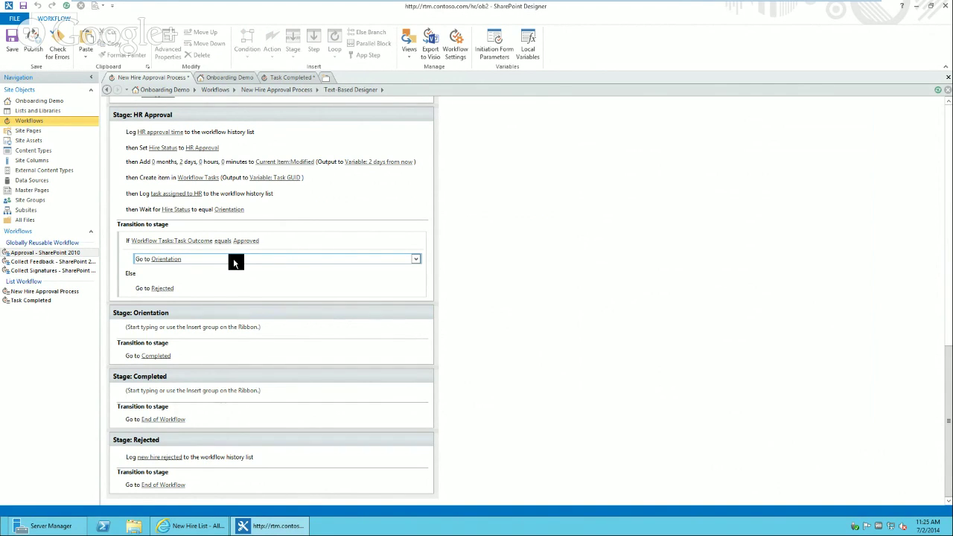
- Add a log action to the Orientation stage with the message 'orientation time'
mouse_move(485, 2)
left_click(158, 337)
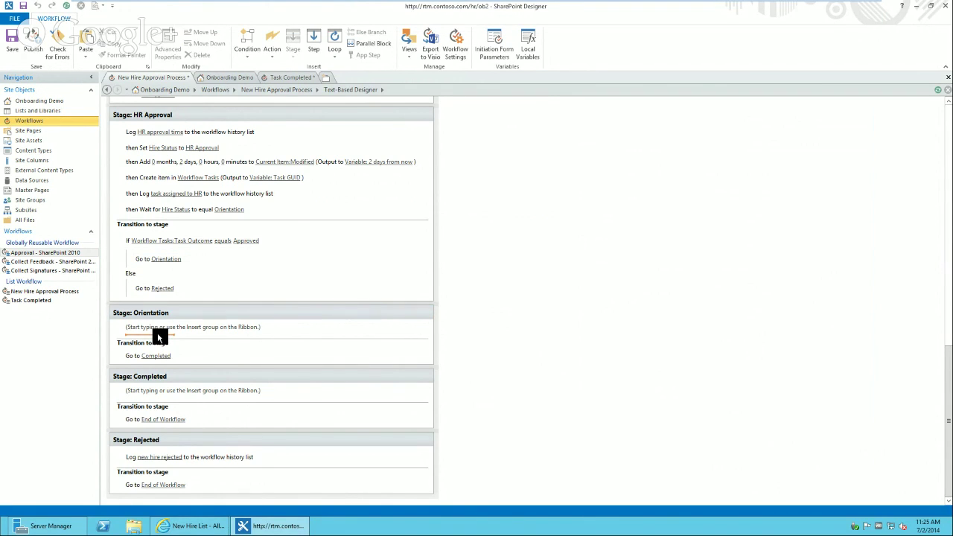
type("log")
key("Return")
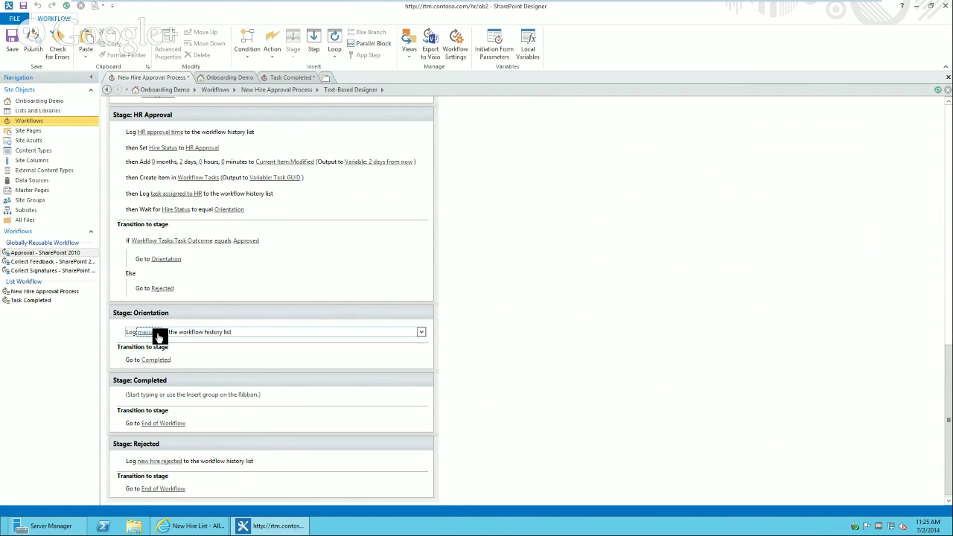
type("orie")
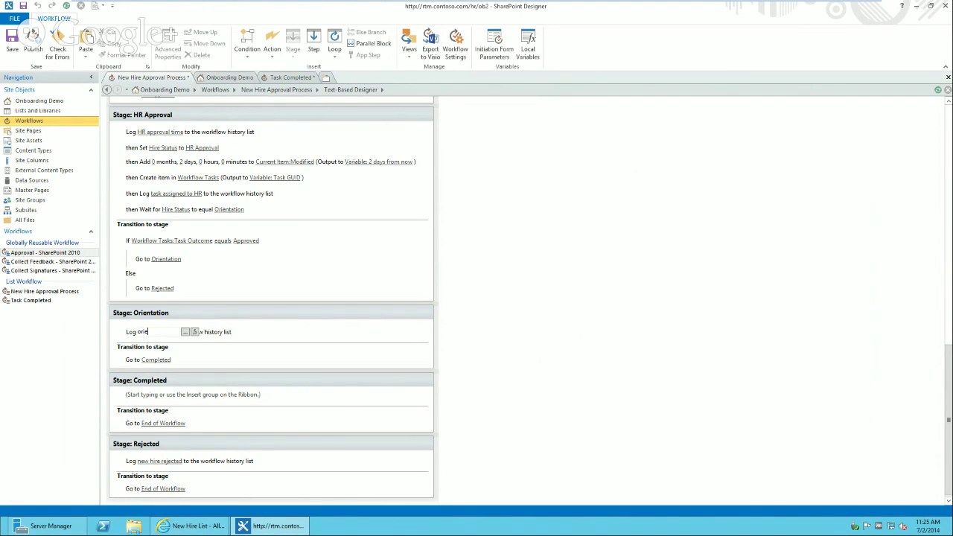
type("ntation time")
key("Return")
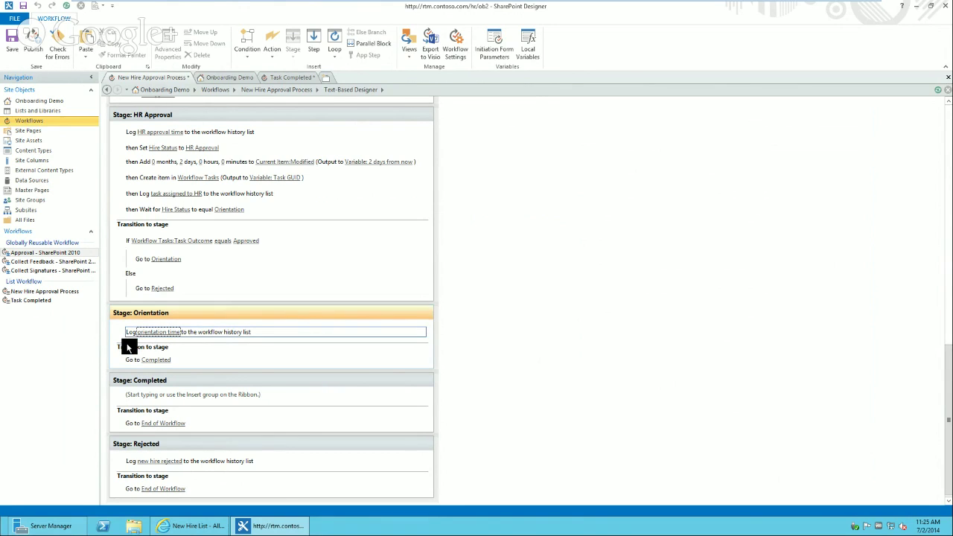
- Paste HR Approval's two-days-from-now date calculation below Orientation's log action
left_click(131, 339)
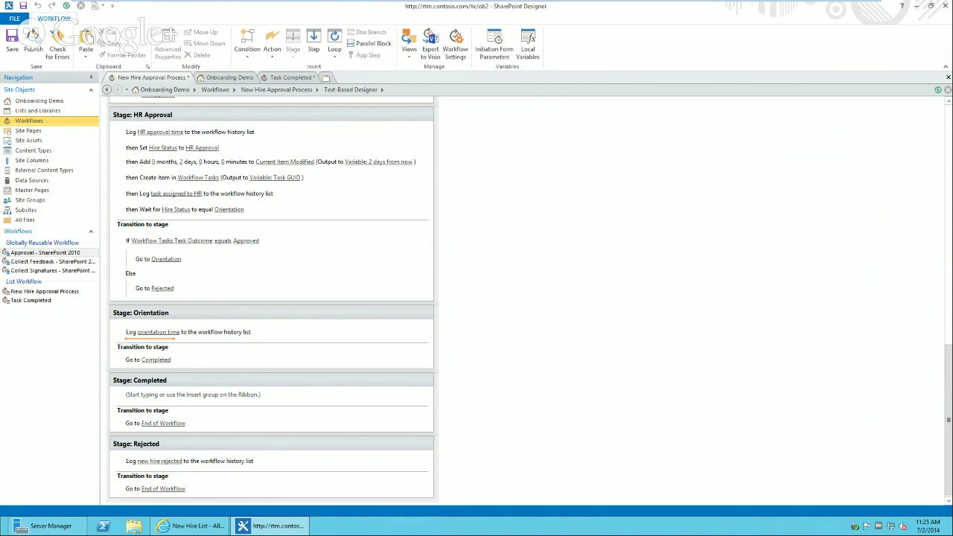
left_click(133, 162)
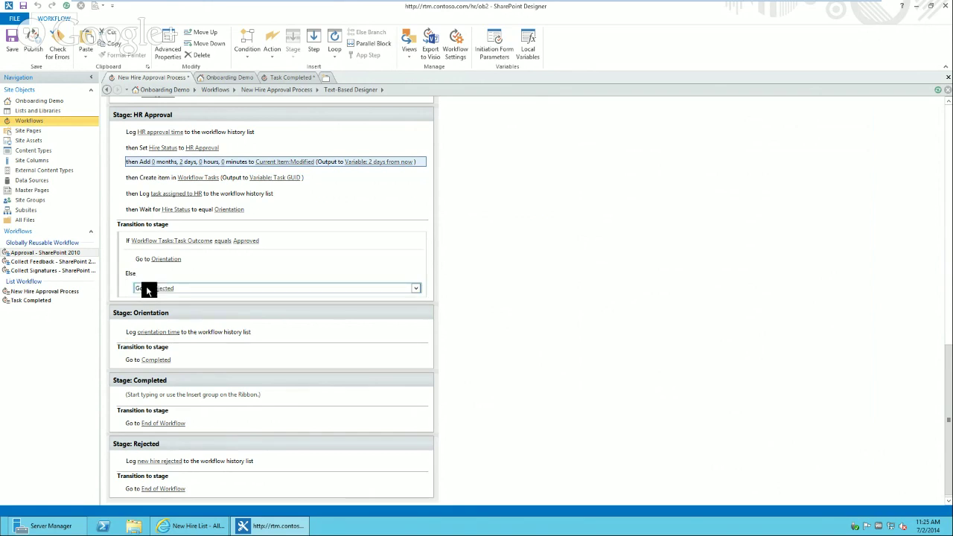
left_click(133, 338)
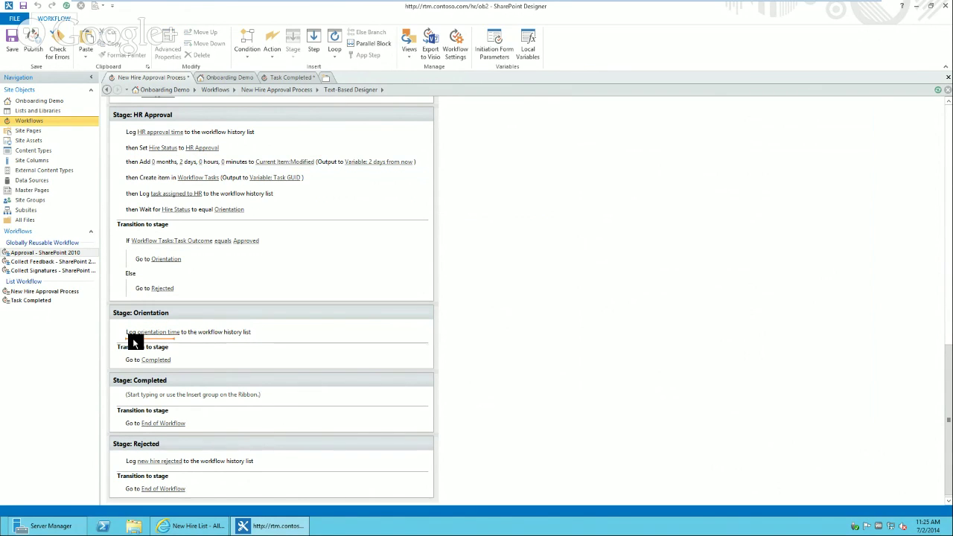
key("ctrl+v")
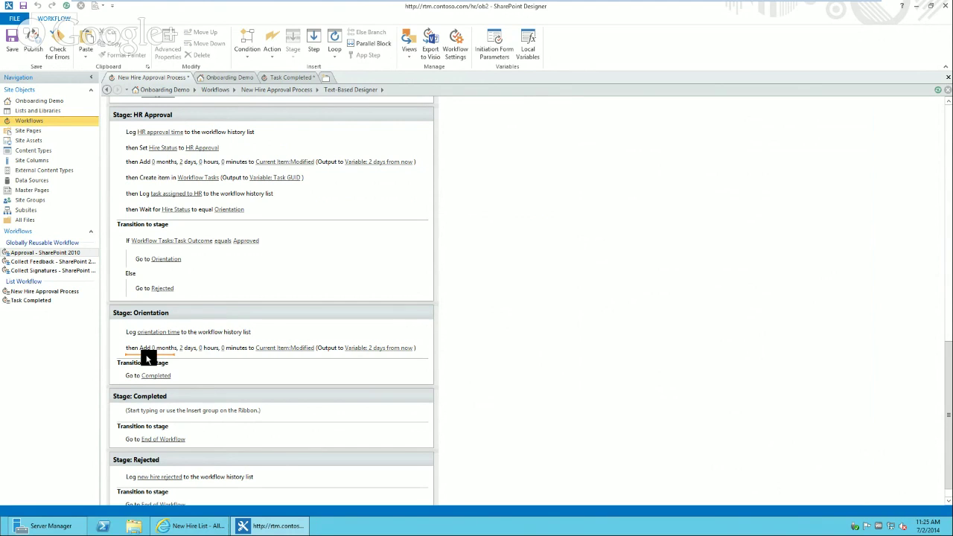
- Paste HR Approval's Create item in Workflow Tasks action below the date calculation
left_click(163, 177)
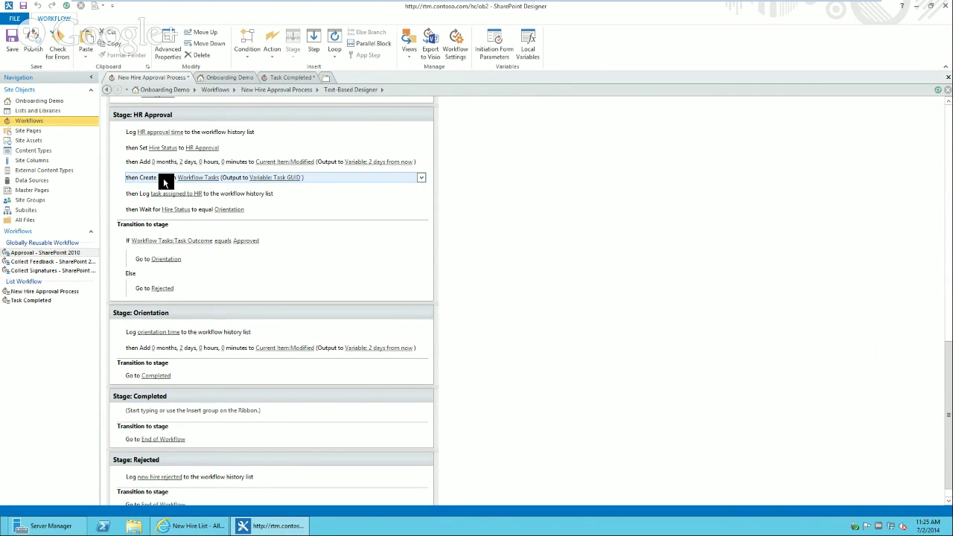
left_click(143, 358)
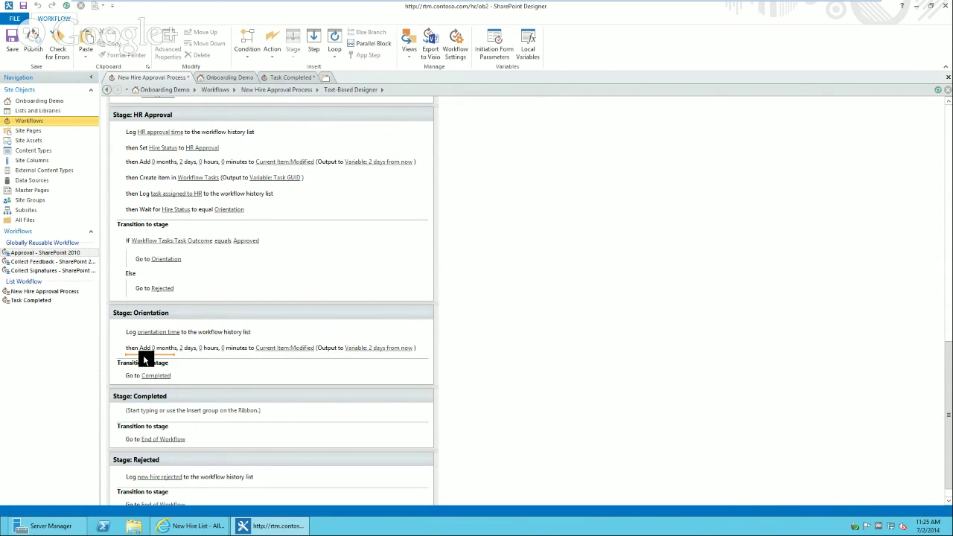
key("ctrl+v")
- Keep Workflow Tasks as the target list and set Content Type ID to New Hire Completed Task
left_click(191, 366)
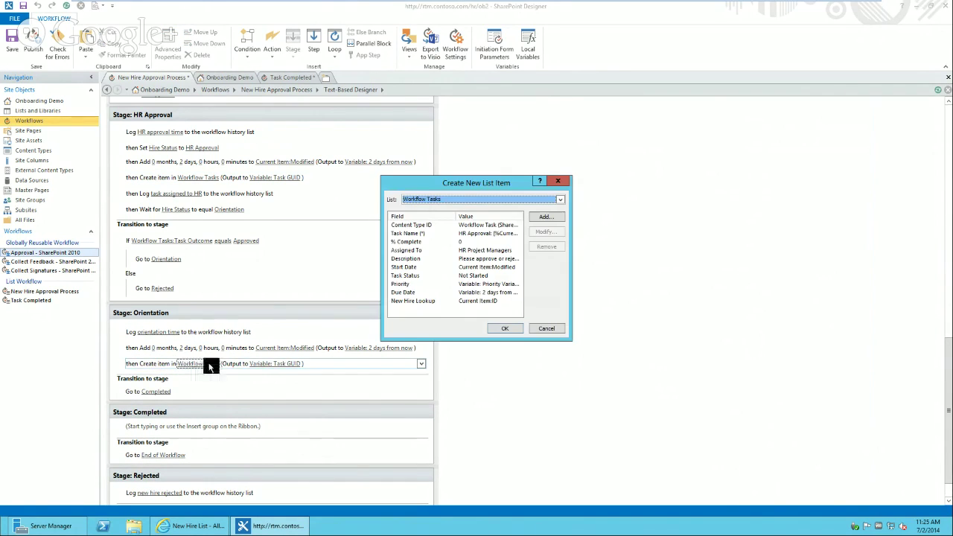
left_click(465, 200)
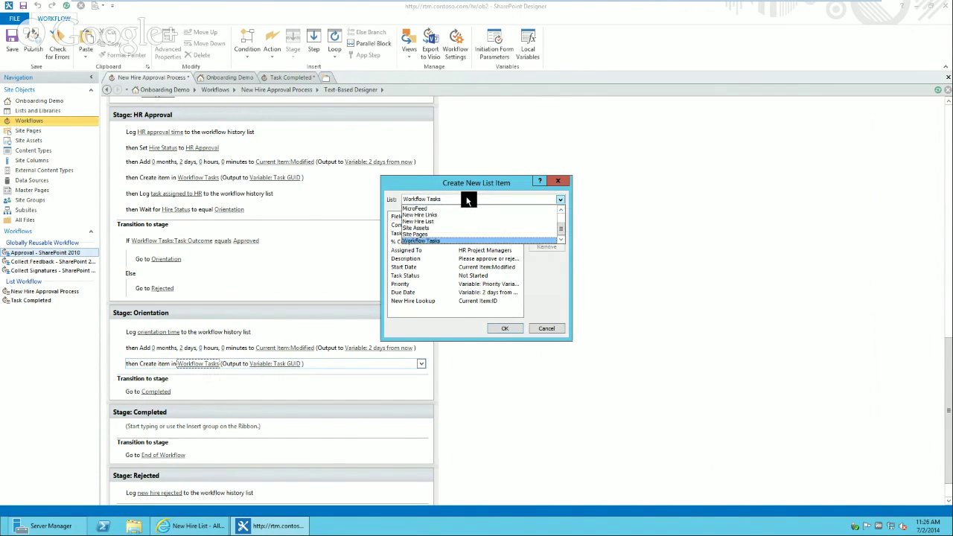
left_click(467, 200)
left_click(468, 225)
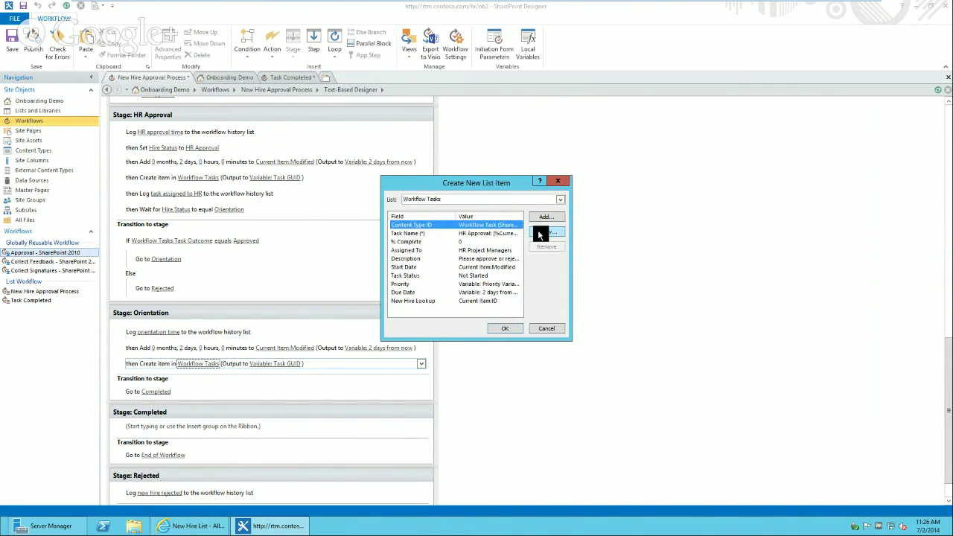
left_click(540, 231)
left_click(479, 269)
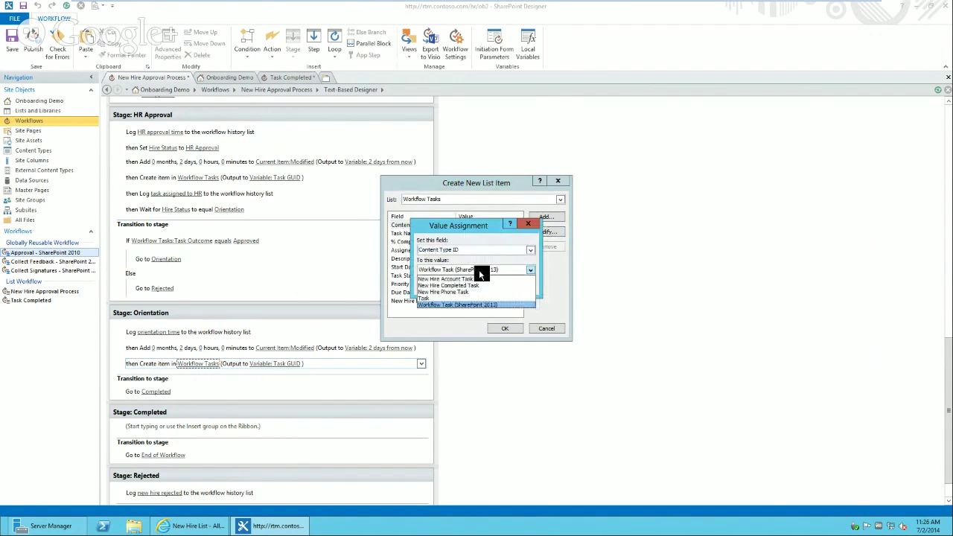
left_click(451, 286)
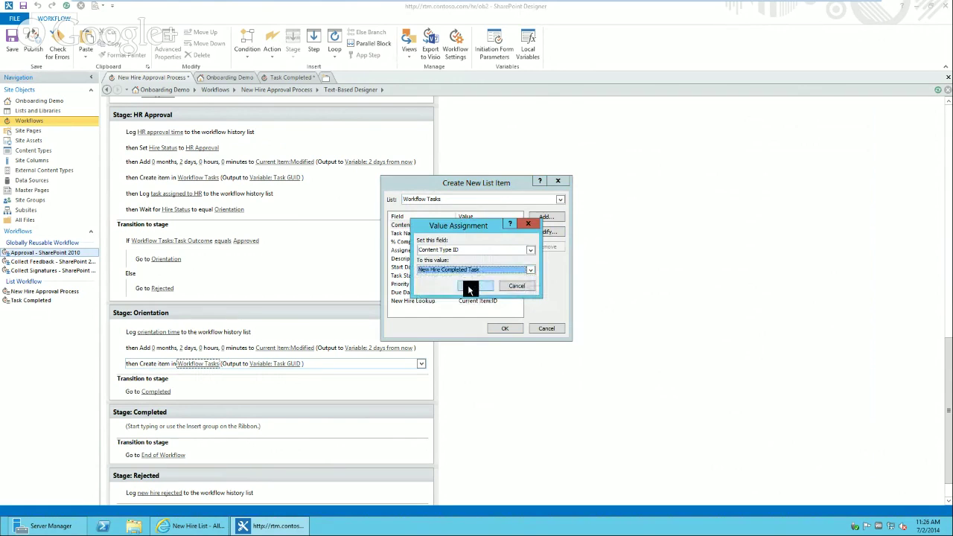
left_click(470, 286)
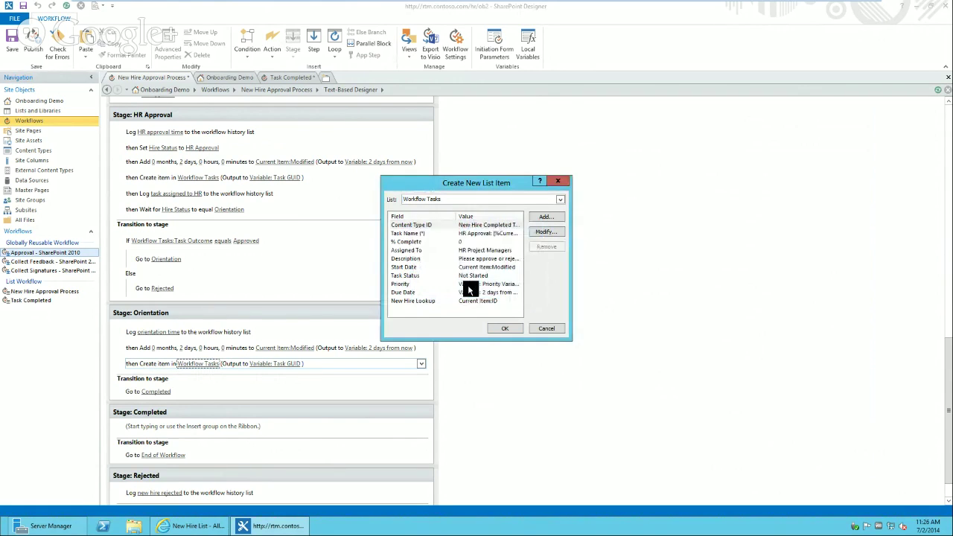
- Replace HR Approval with Go To Orientation in the Task Name, keeping the hire's name
left_click(441, 232)
left_click(556, 233)
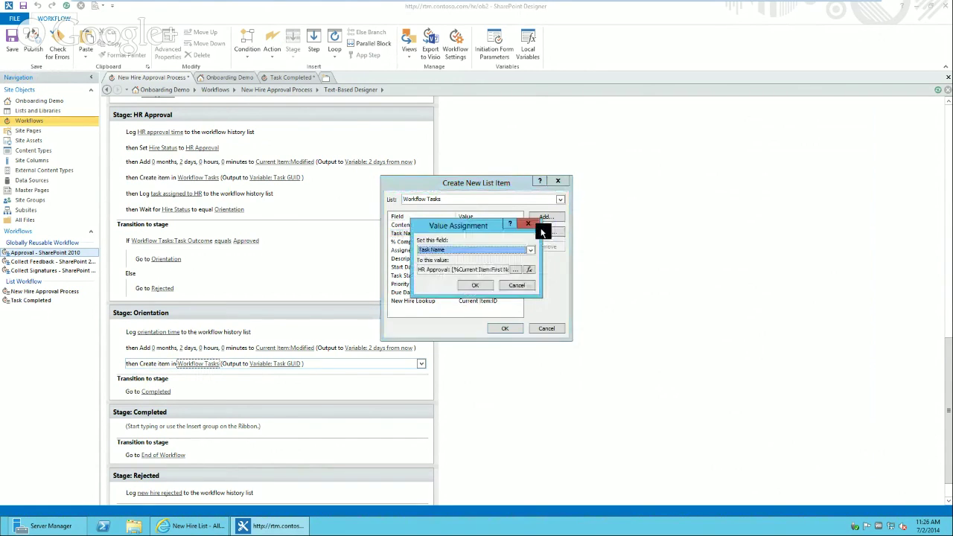
left_click(526, 272)
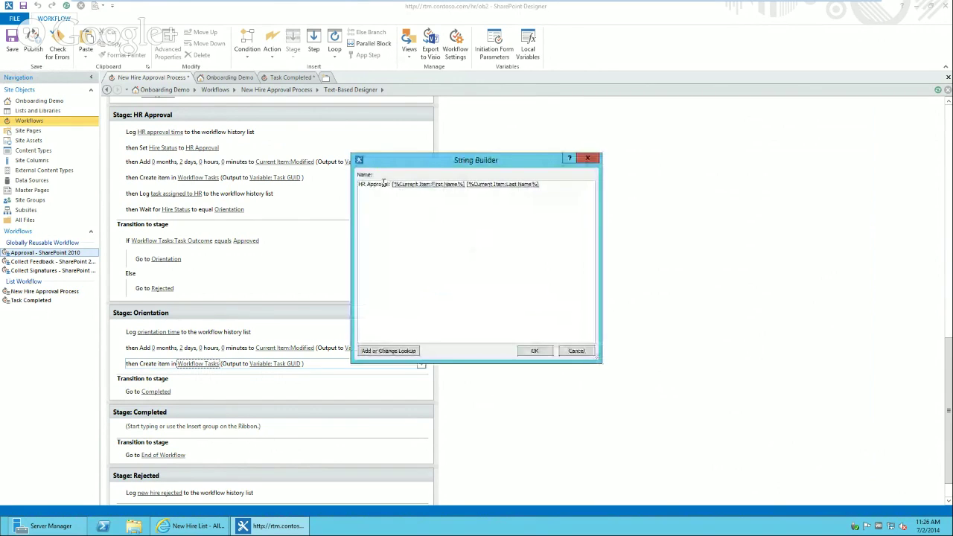
left_click_drag(388, 184, 358, 184)
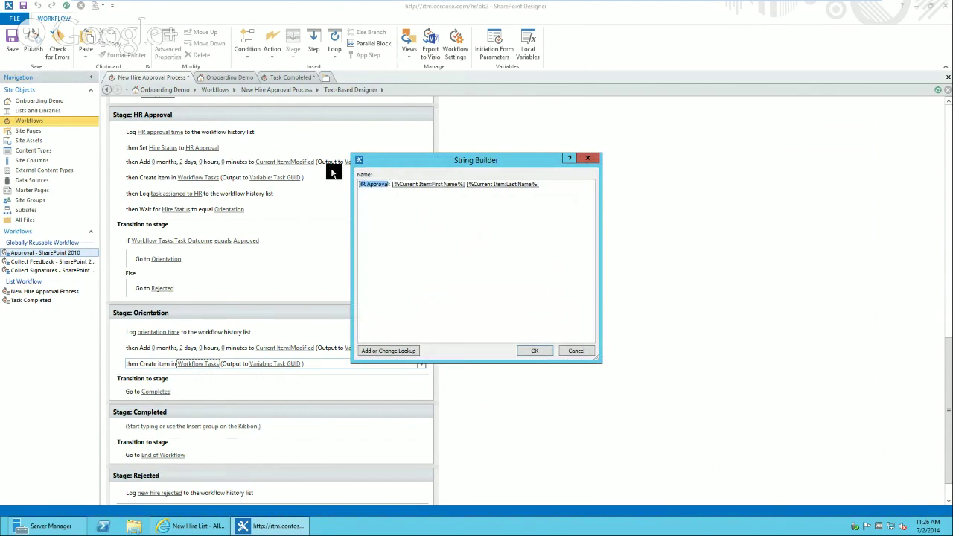
key("BackSpace")
type("Go To Orientation")
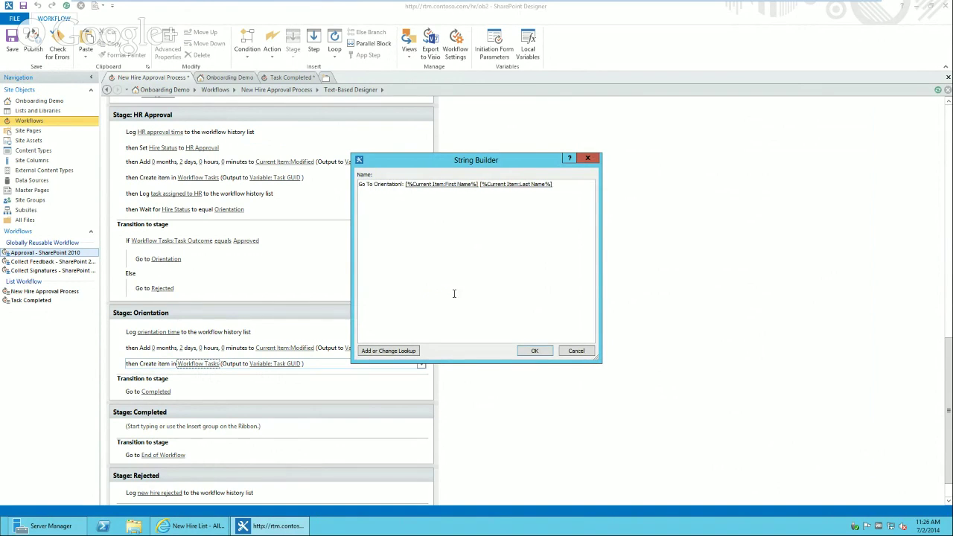
left_click(528, 351)
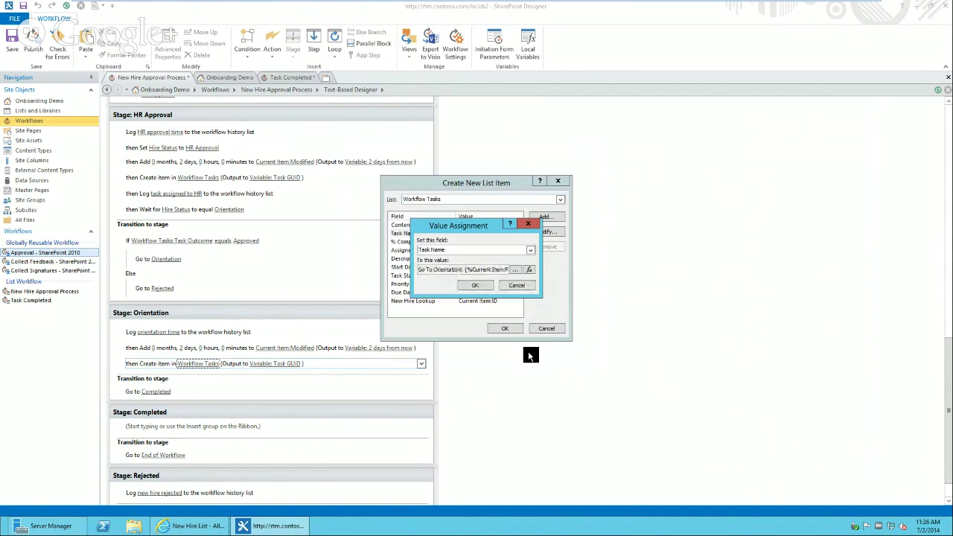
left_click(481, 288)
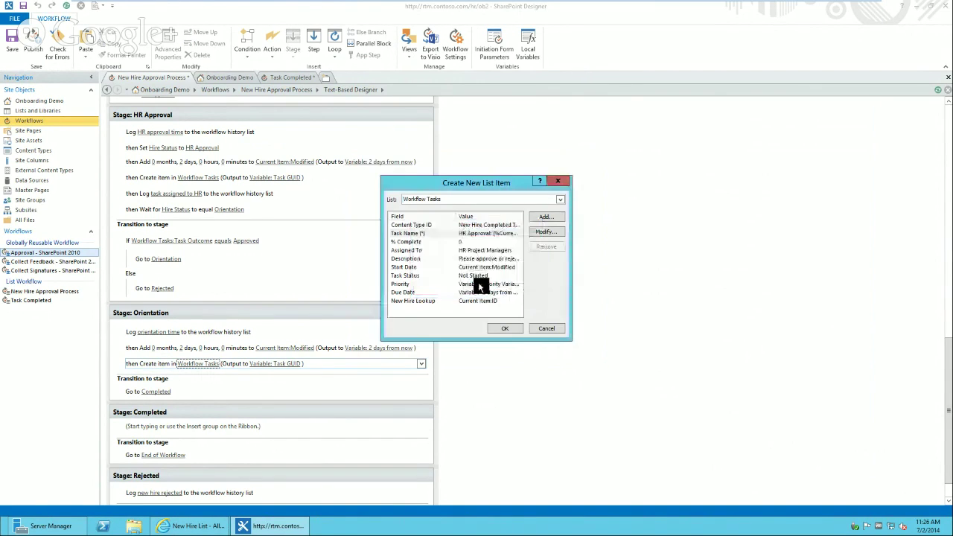
- Choose Assigned To as the Orientation task field to set
left_click(438, 250)
left_click(557, 232)
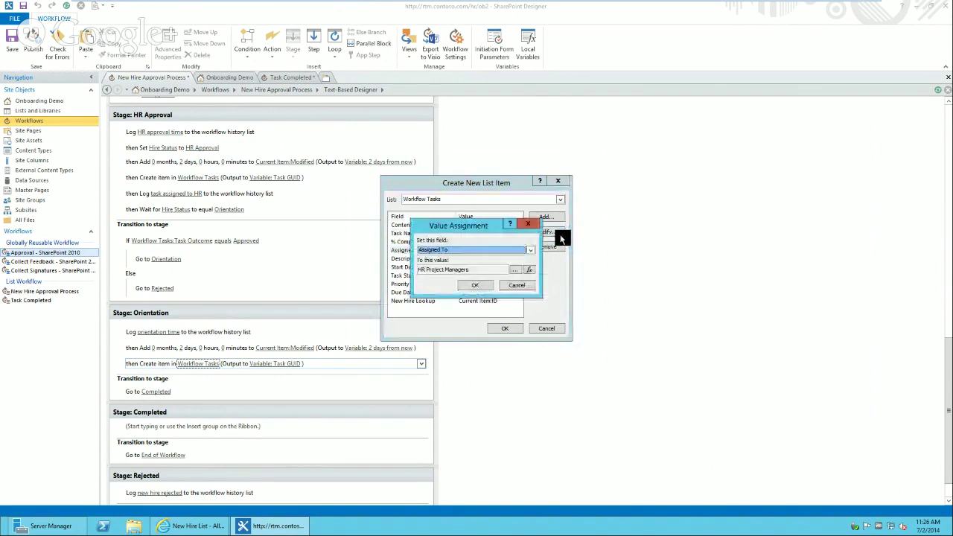
left_click(530, 271)
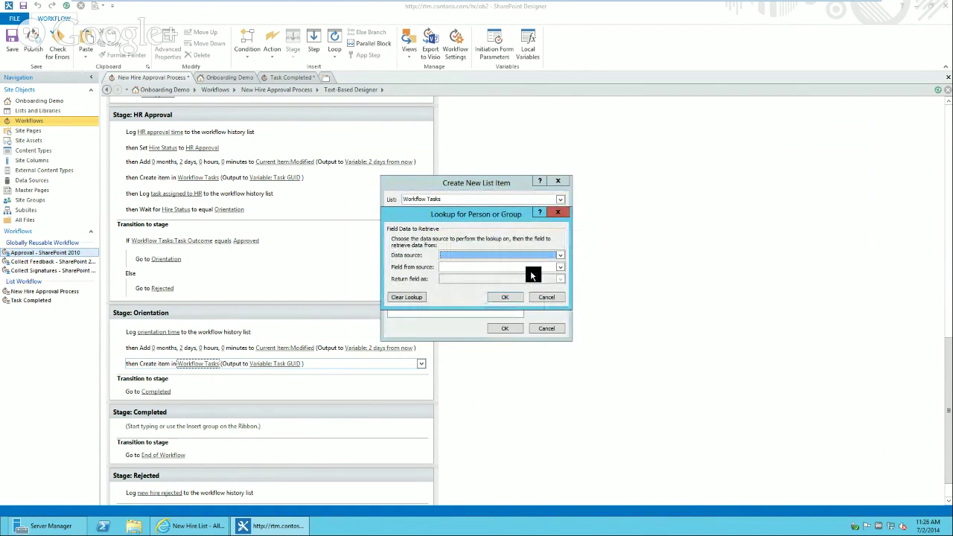
left_click(549, 295)
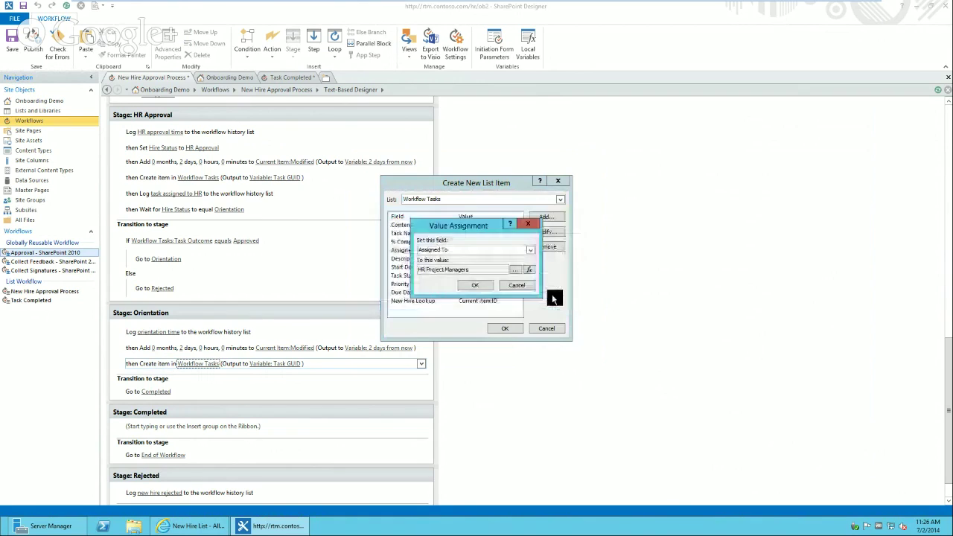
left_click(531, 251)
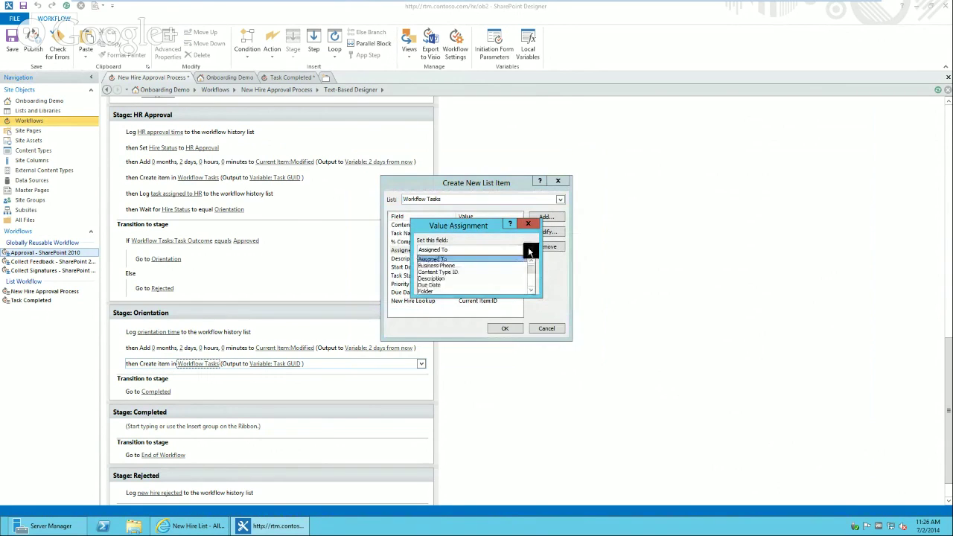
left_click(530, 251)
- Look up the assignee from the Current Item's New Hire Acct field
left_click(531, 271)
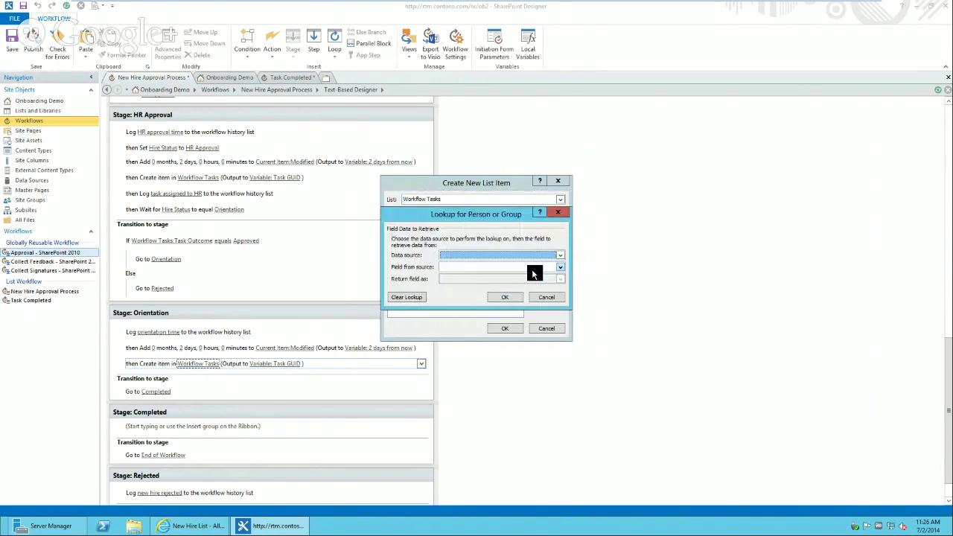
left_click(530, 255)
left_click(537, 263)
left_click(525, 266)
key("n")
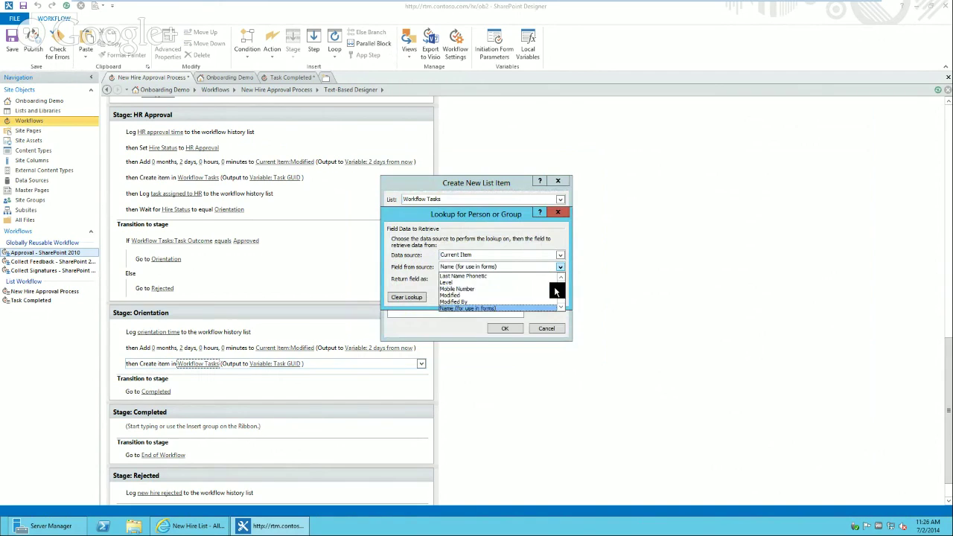
left_click(563, 307)
left_click(563, 308)
left_click(563, 307)
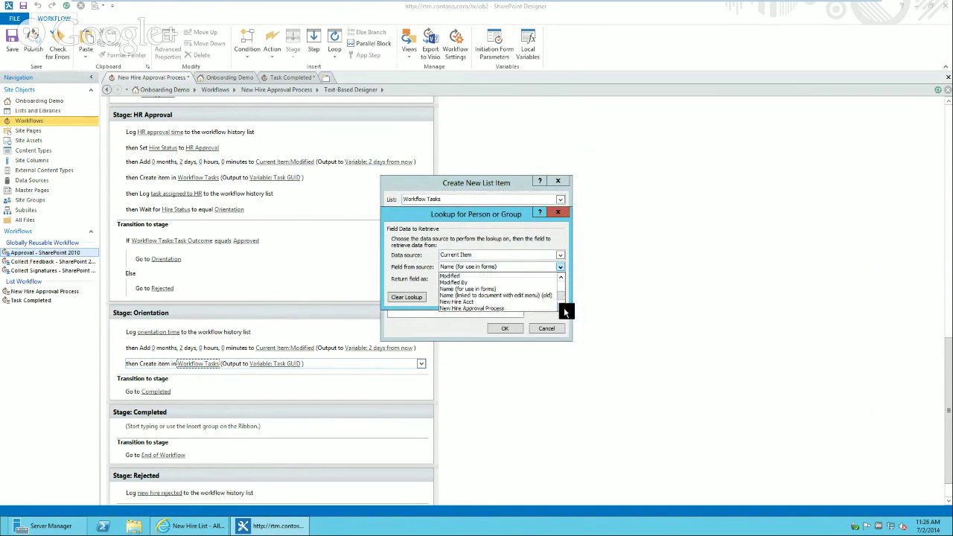
left_click(491, 295)
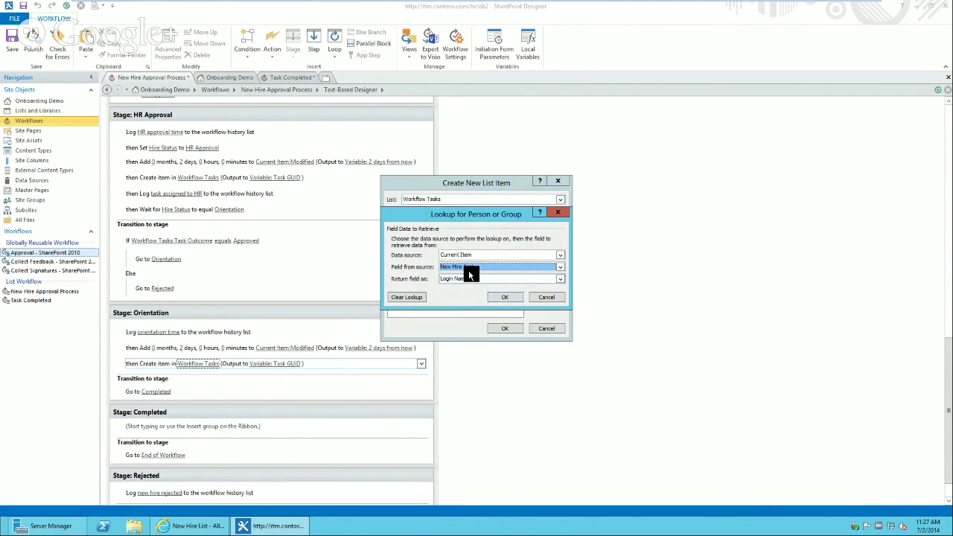
- Confirm Current Item:New Hire Acct as the Orientation task's Assigned To value
left_click(499, 297)
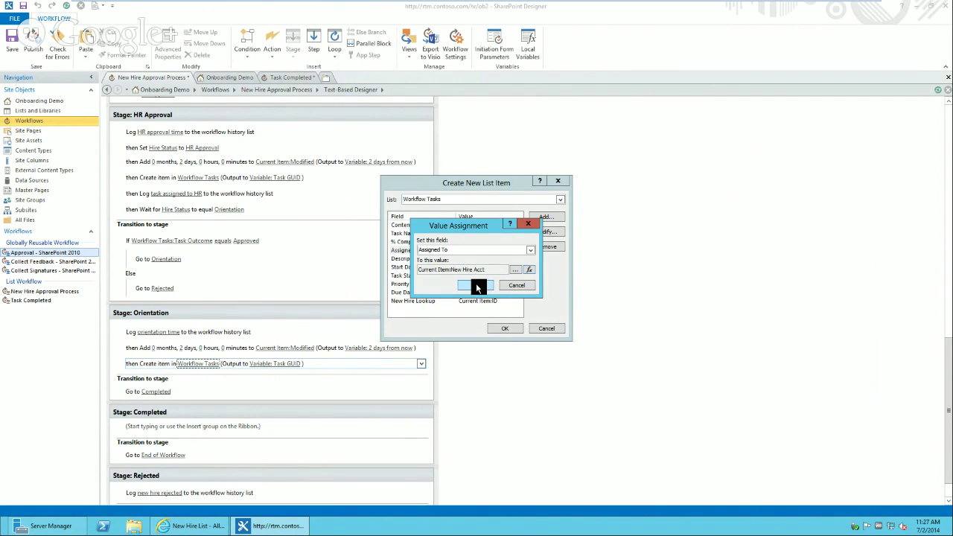
left_click_drag(490, 270, 449, 274)
left_click(434, 269)
left_click(470, 285)
left_click(458, 258)
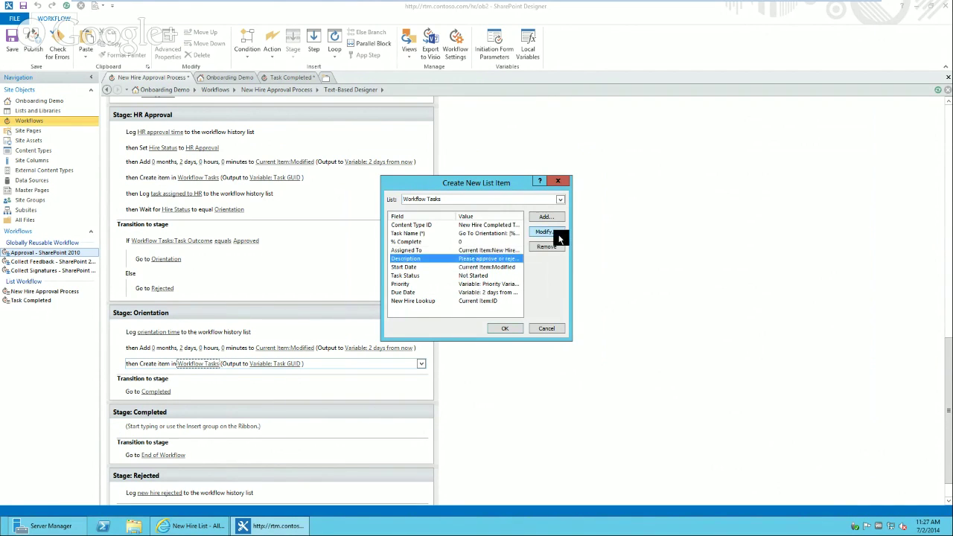
left_click(555, 232)
- Replace the task Description with 'Please go to orientation.'
left_click(514, 269)
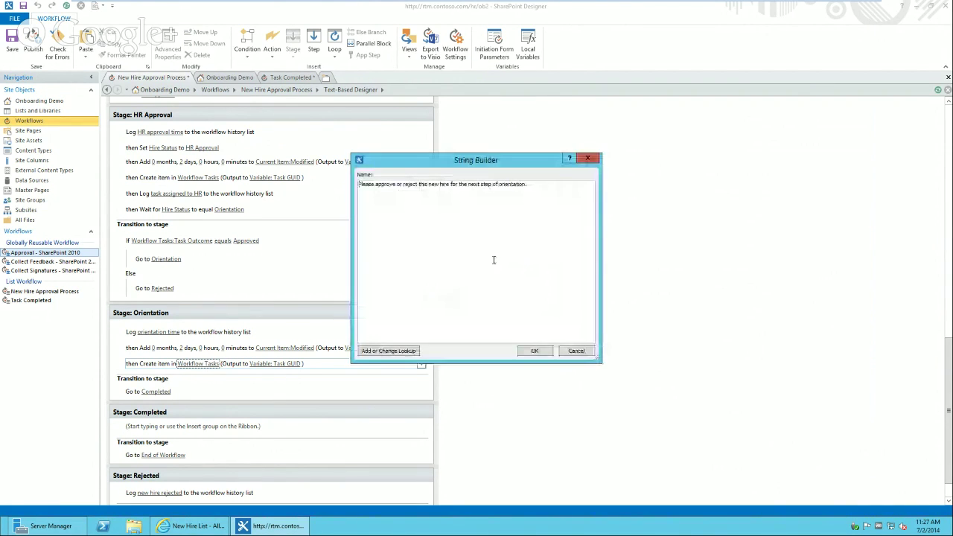
key("ctrl+a")
type("P")
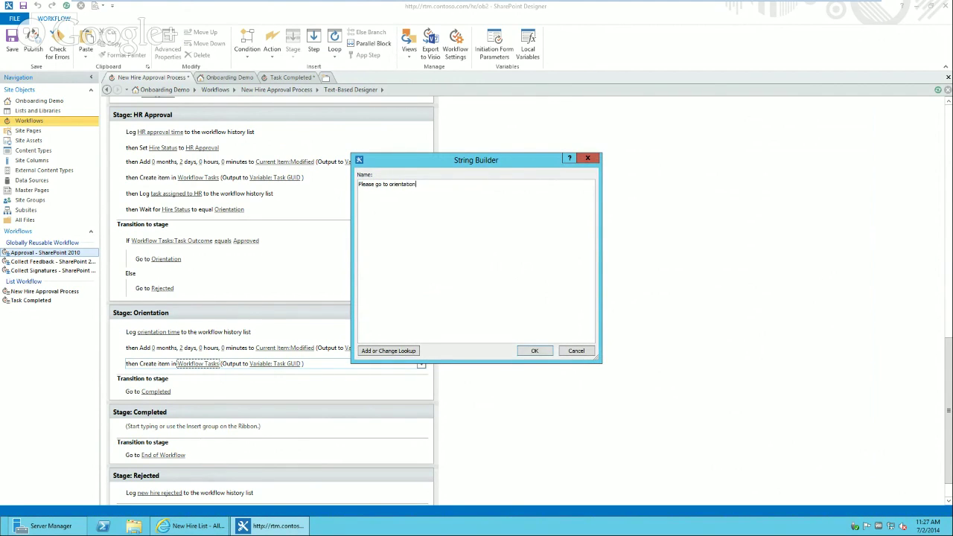
left_click(533, 352)
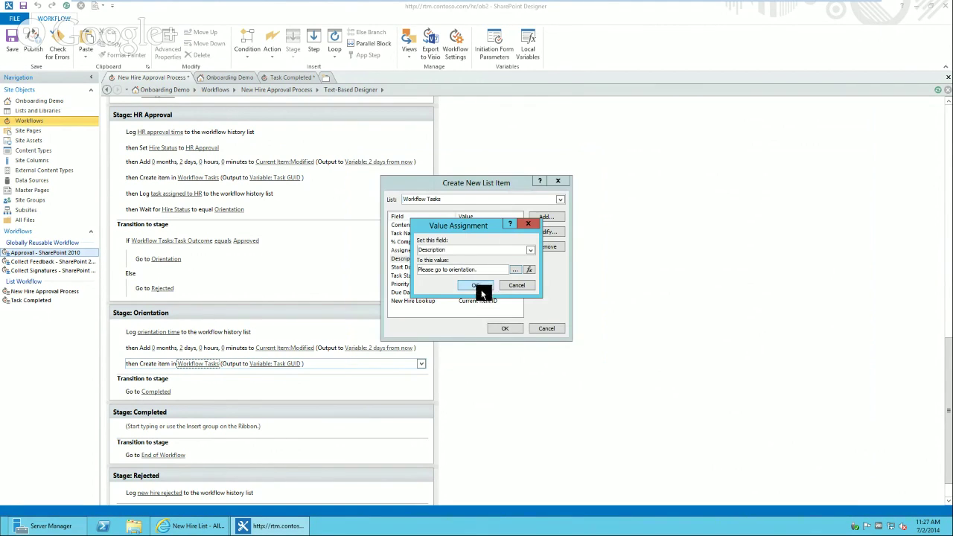
left_click(481, 288)
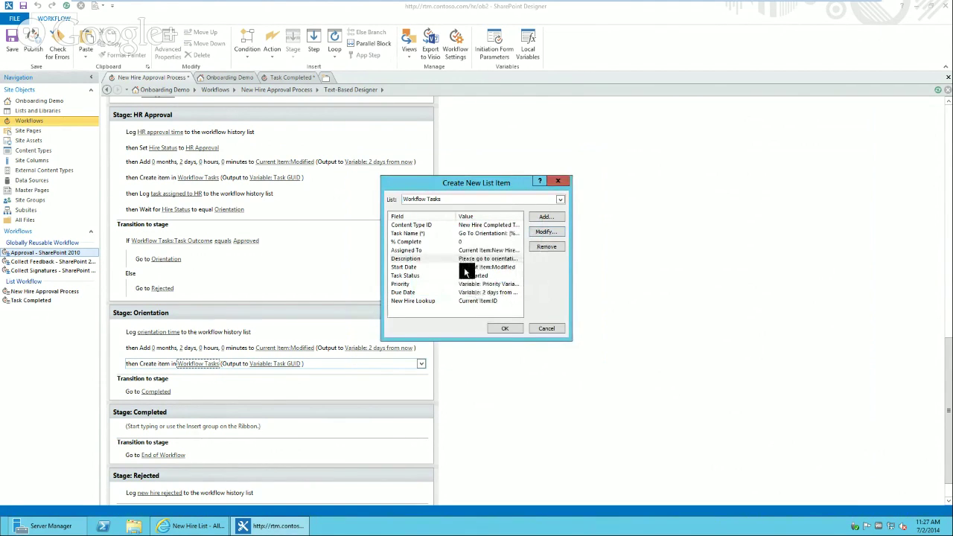
- Review Task Status, Priority and Due Date, then finish the Orientation task item
left_click(462, 276)
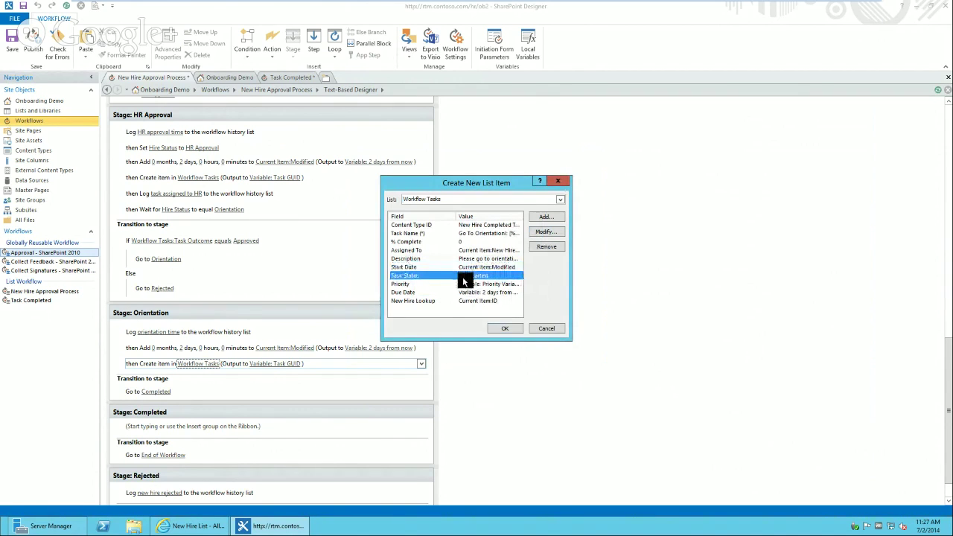
left_click(467, 284)
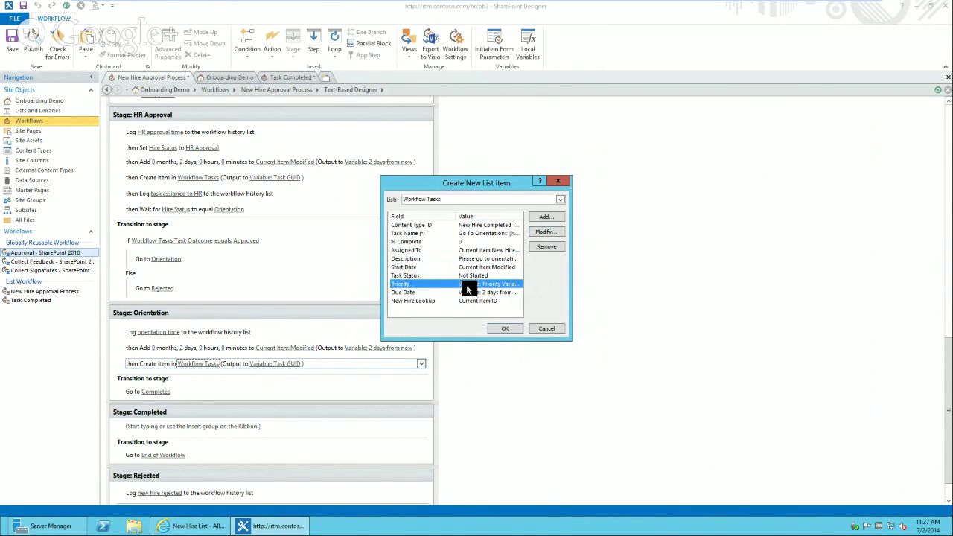
left_click(465, 292)
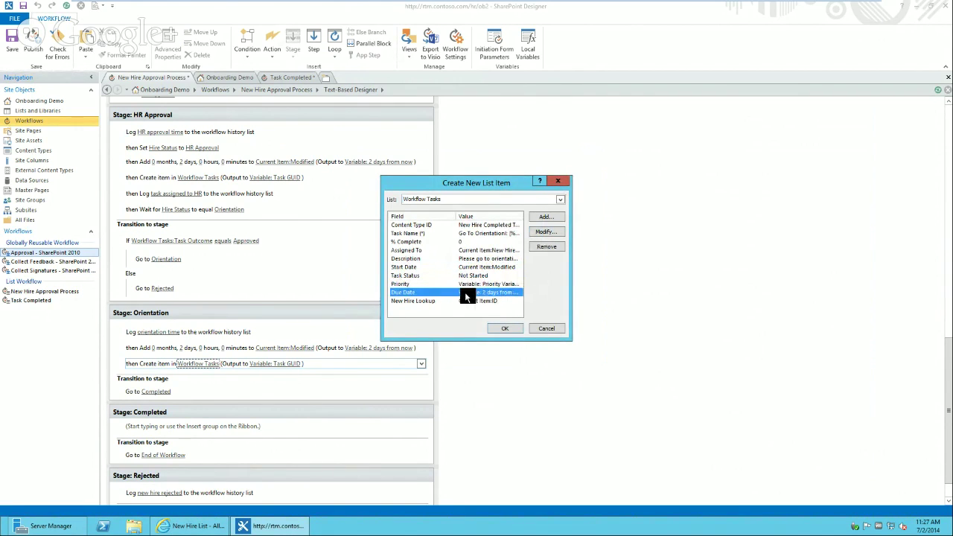
left_click(502, 329)
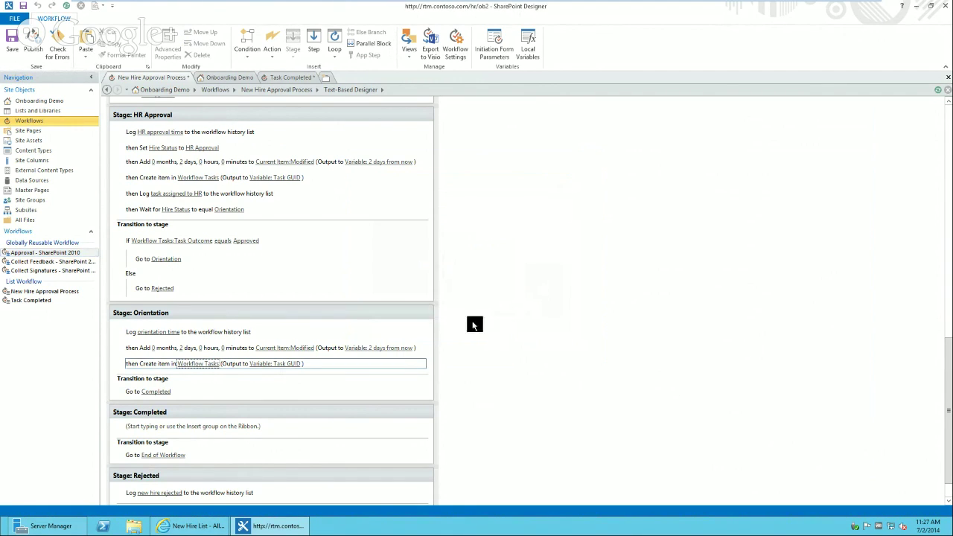
- Add a Log to History List action reading 'orientation task assigned to new hire' after task creation
left_click(145, 369)
type("log")
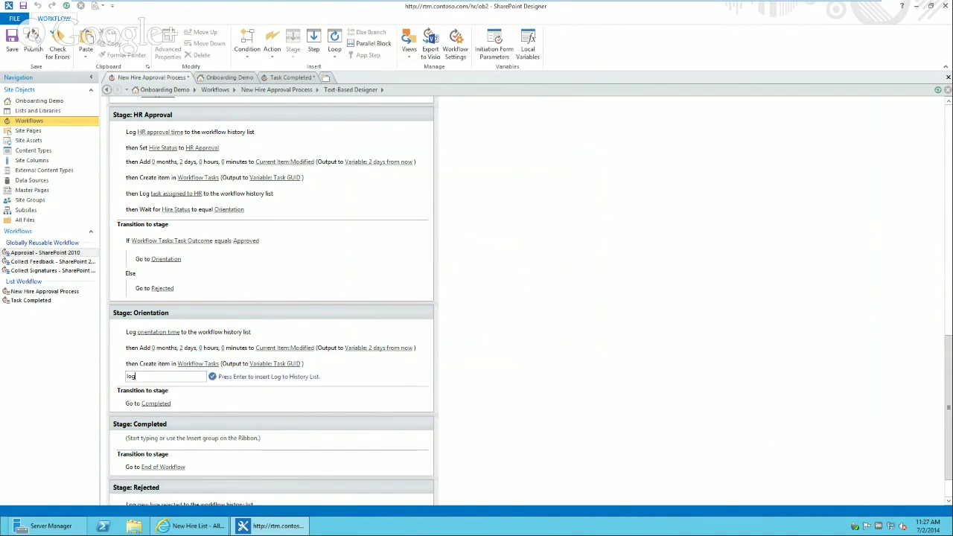
key("Return")
type("task")
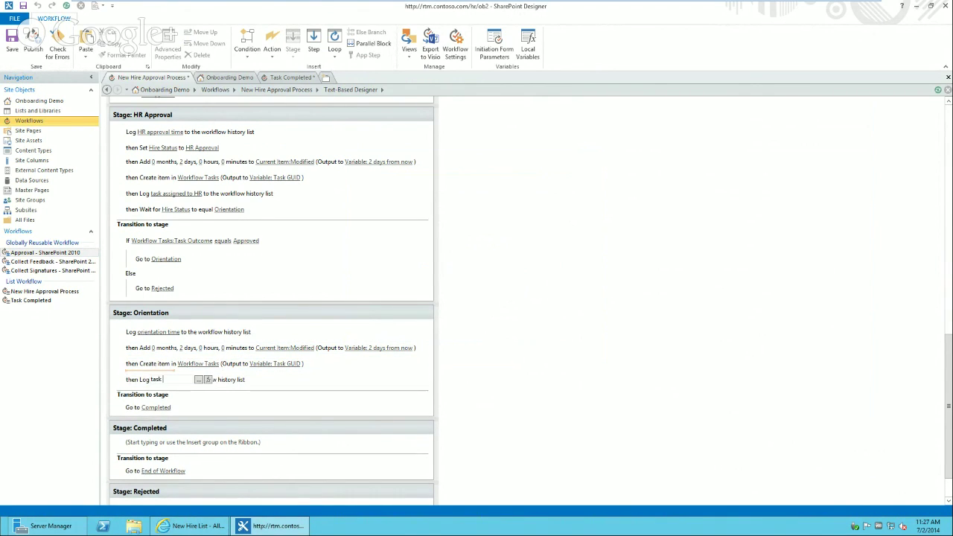
type("rientatio")
type("n task assigned t")
type("o new hire")
key("Return")
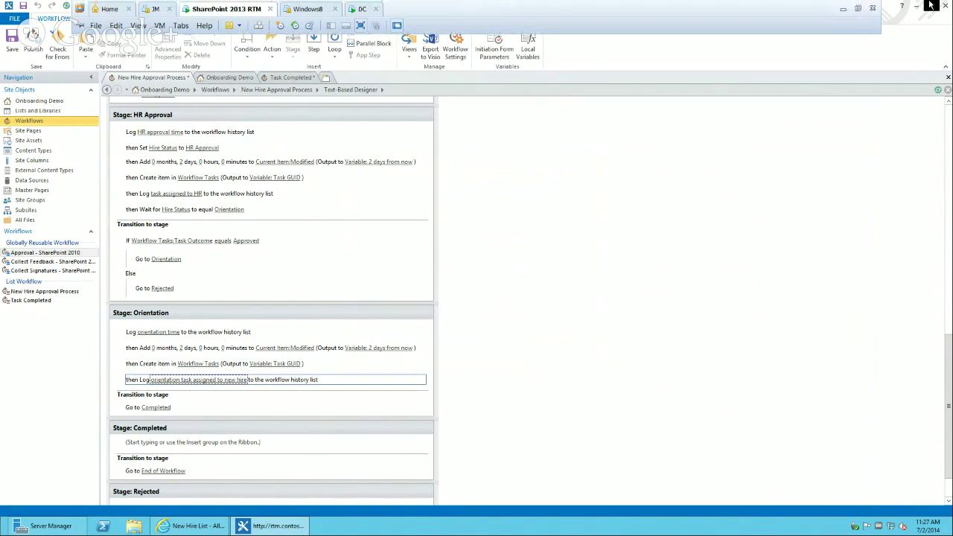
left_click(844, 8)
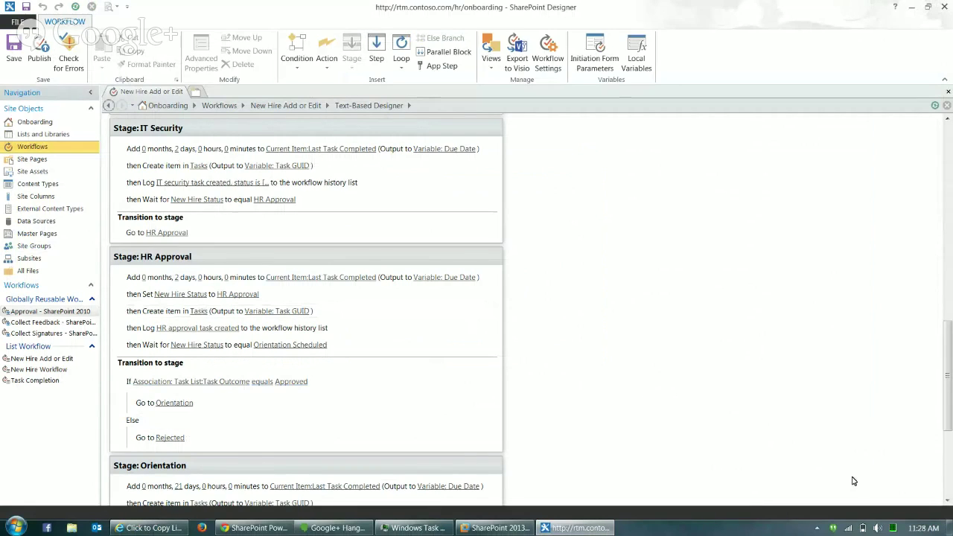
- Scroll to the host workflow's Orientation stage, then return to the VM's New Hire Approval Process
scroll(854, 481, "down", 5)
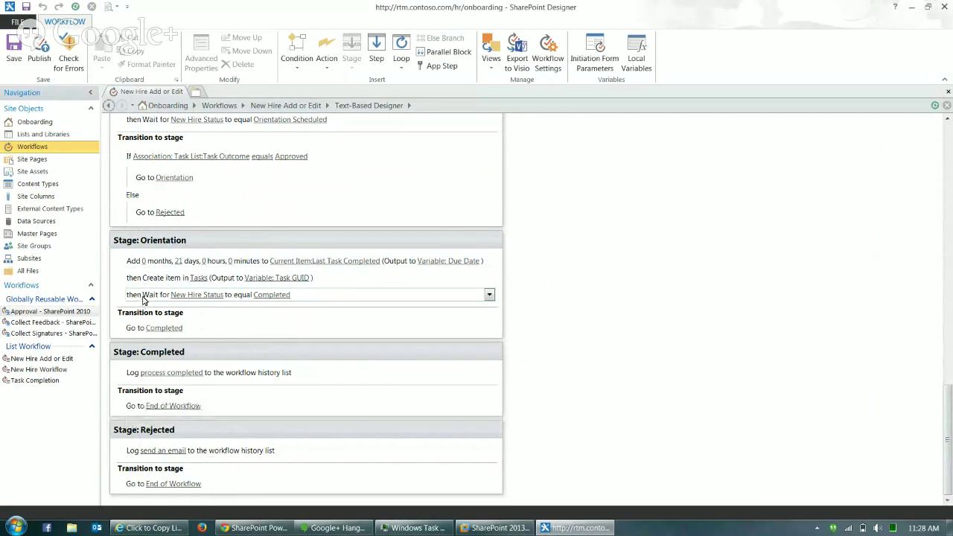
left_click(495, 528)
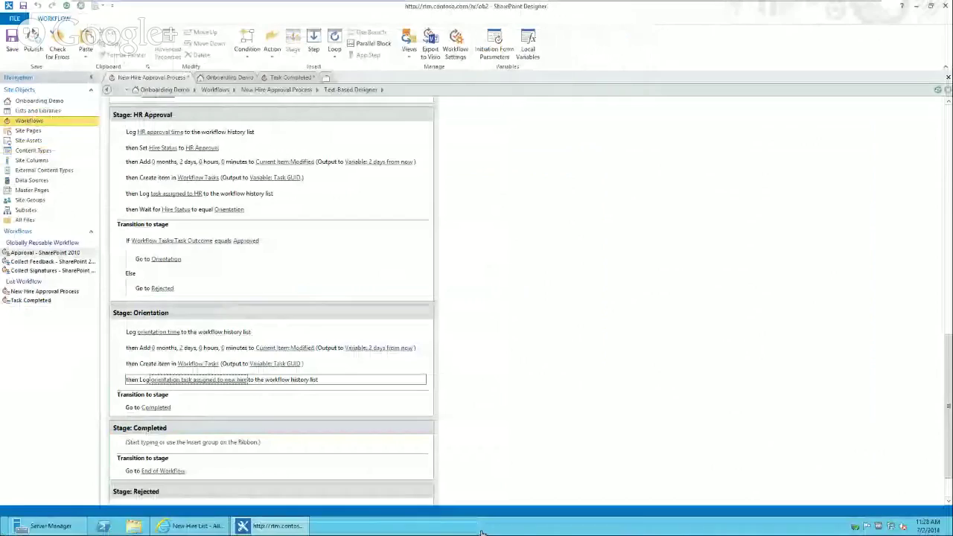
- Add a Wait for Field Change in Current Item step until Hire Status equals Completed
left_click(142, 387)
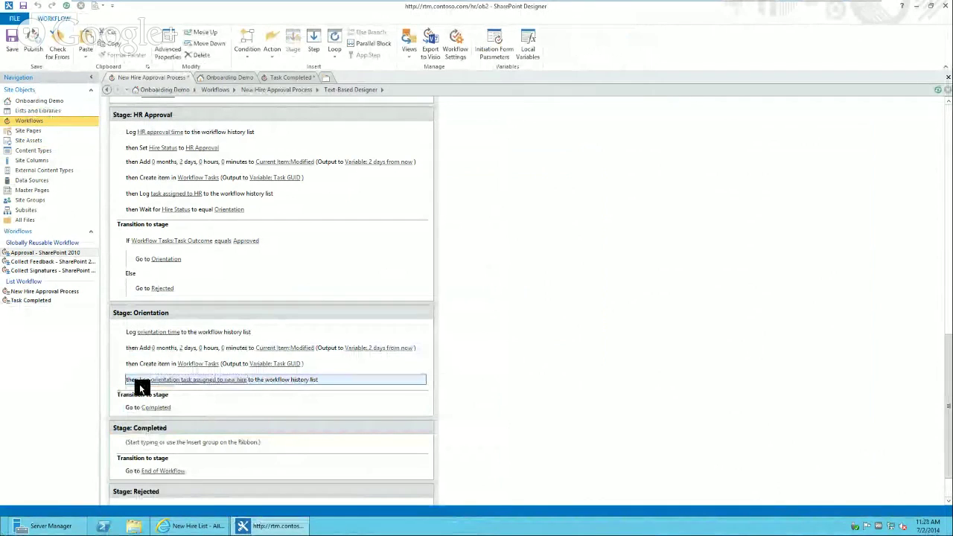
type("wa")
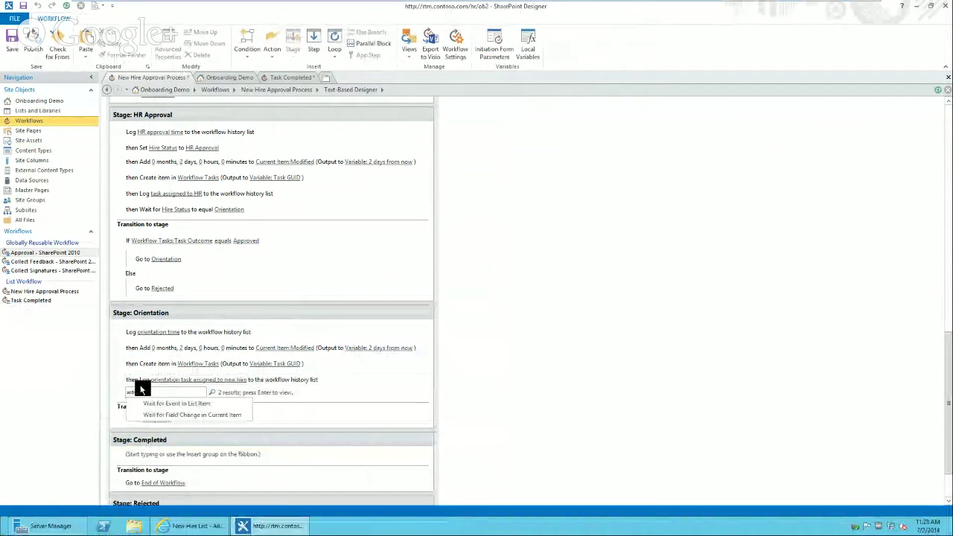
type("it")
left_click(181, 413)
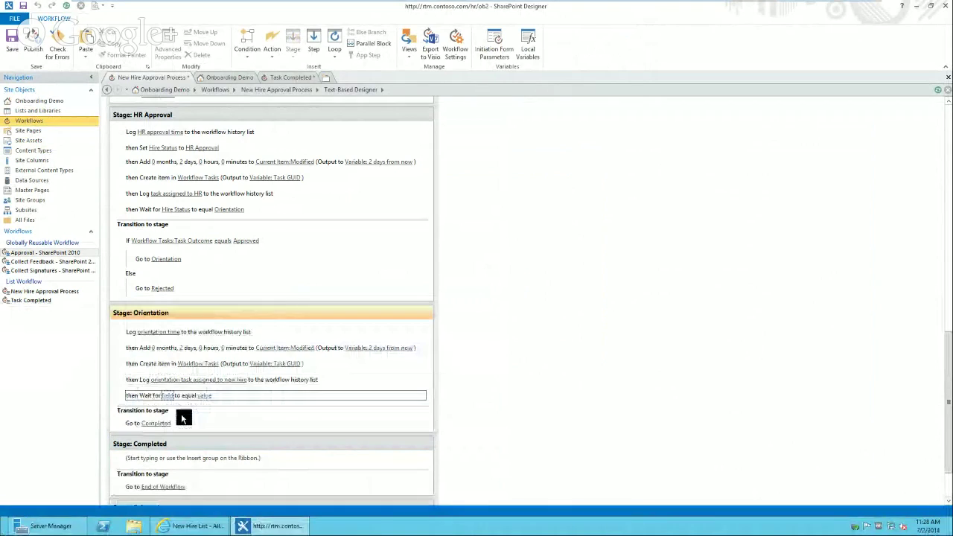
left_click(167, 396)
type("h")
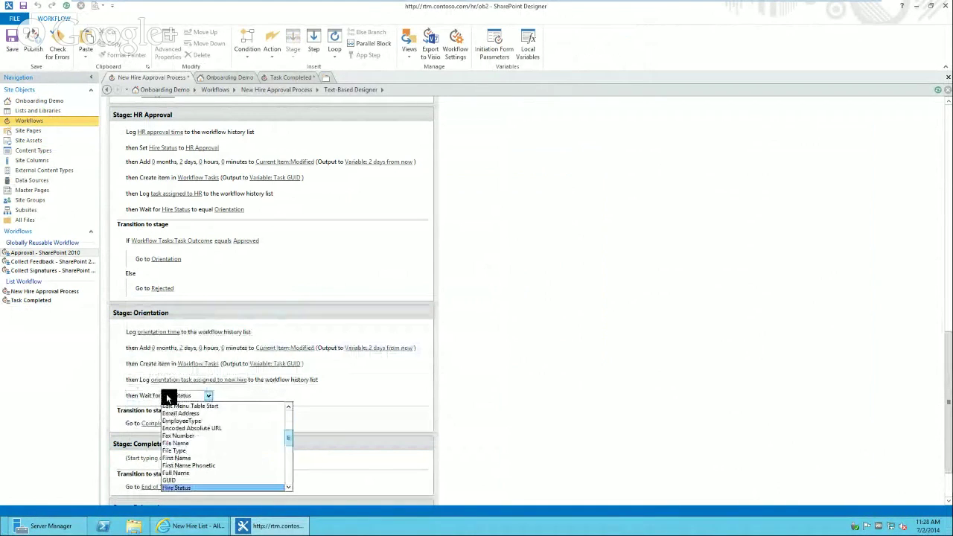
left_click(201, 487)
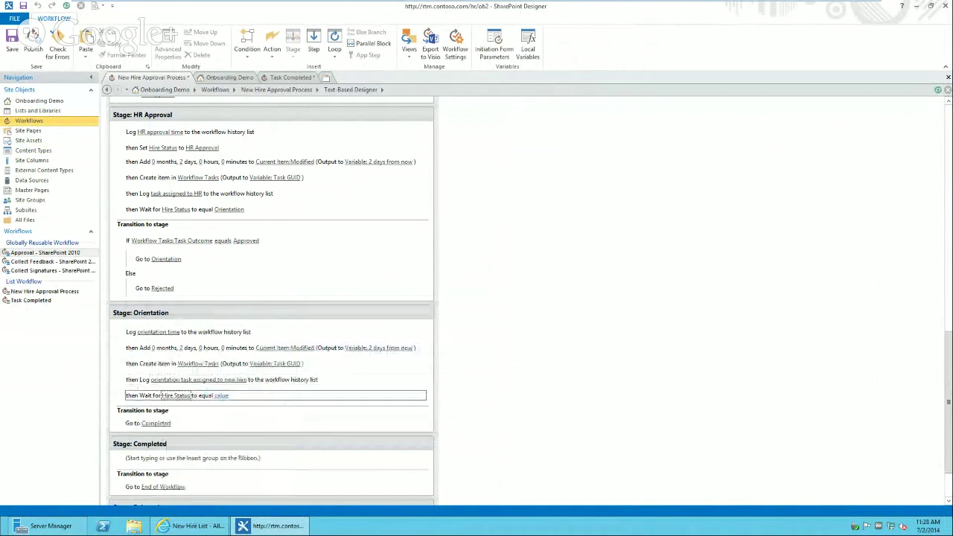
left_click(224, 395)
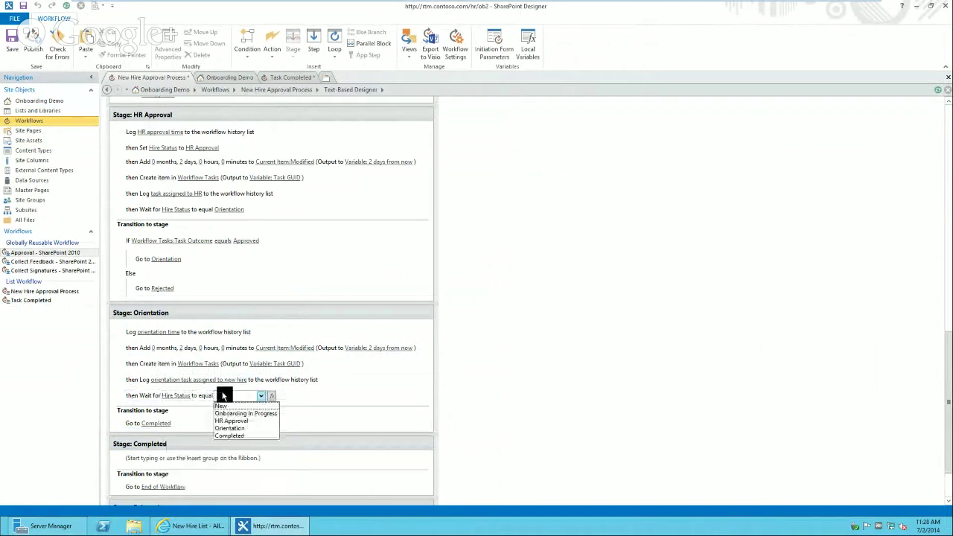
left_click(230, 435)
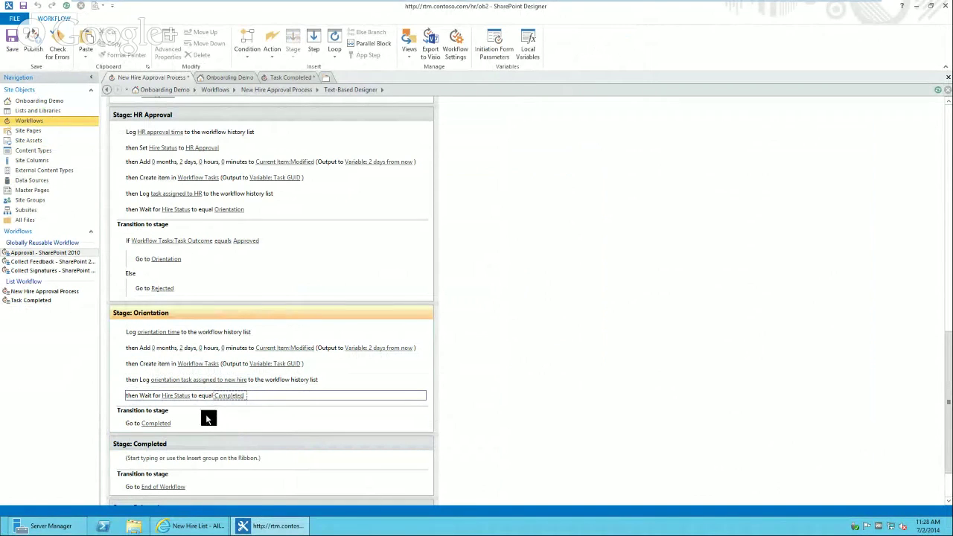
left_click(222, 397)
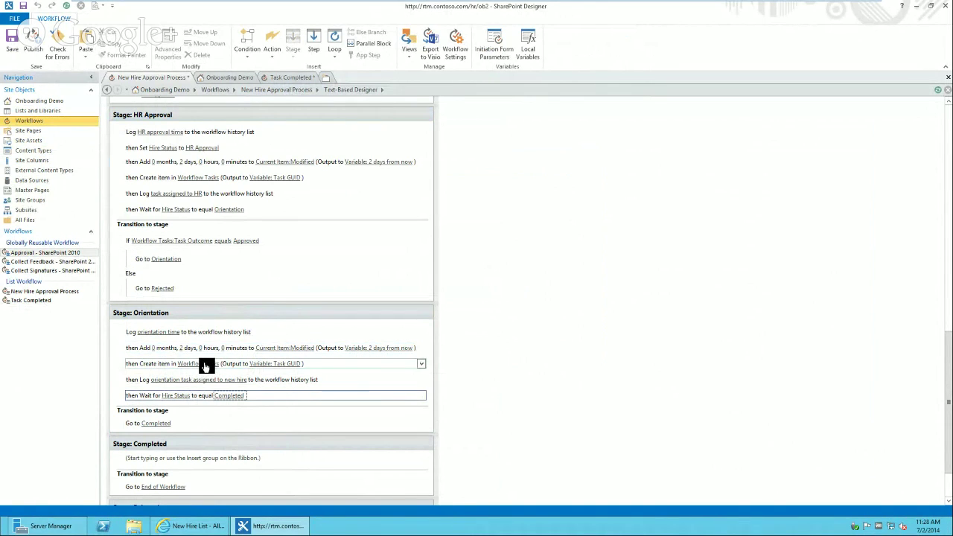
left_click(216, 399)
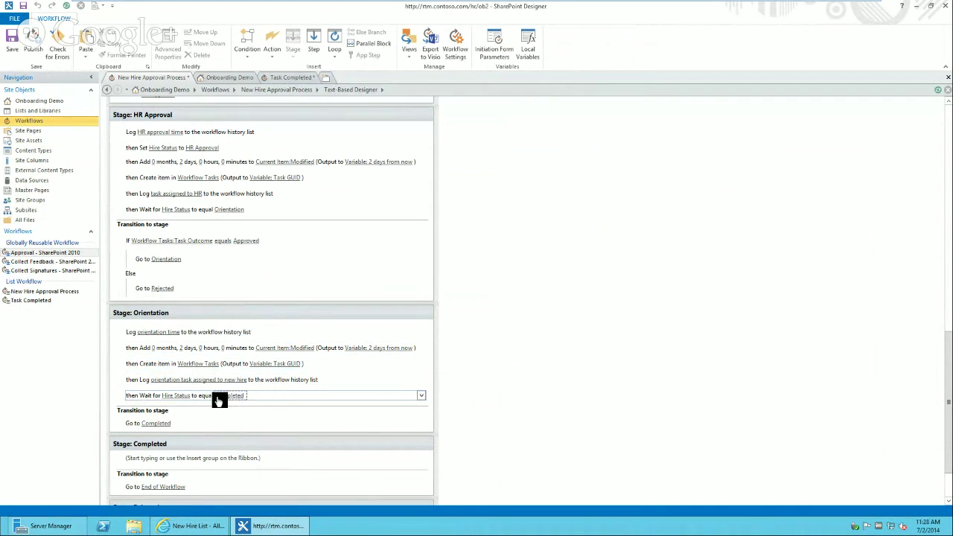
- In the Task Completed workflow, add an If condition whose first value is Current Item:Task Name
left_click(286, 78)
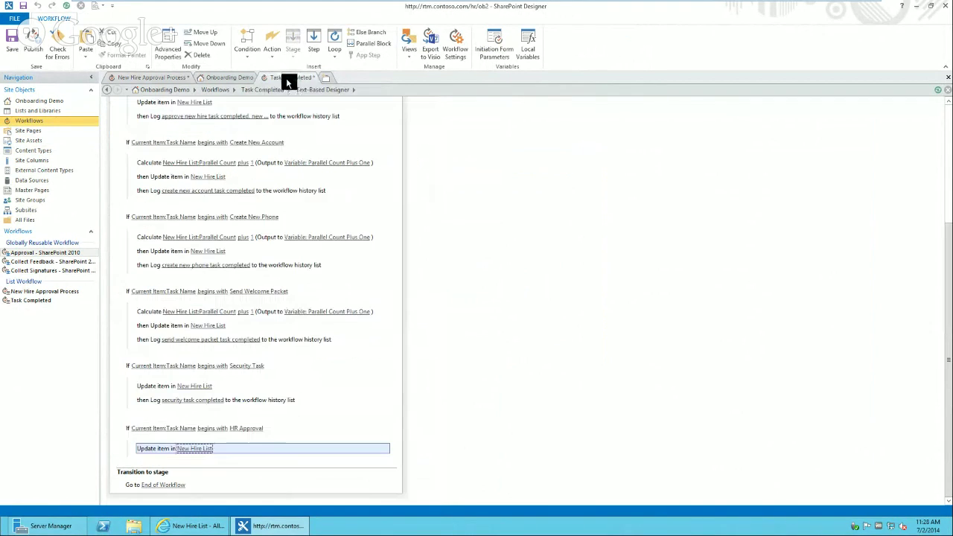
left_click(129, 467)
type("if")
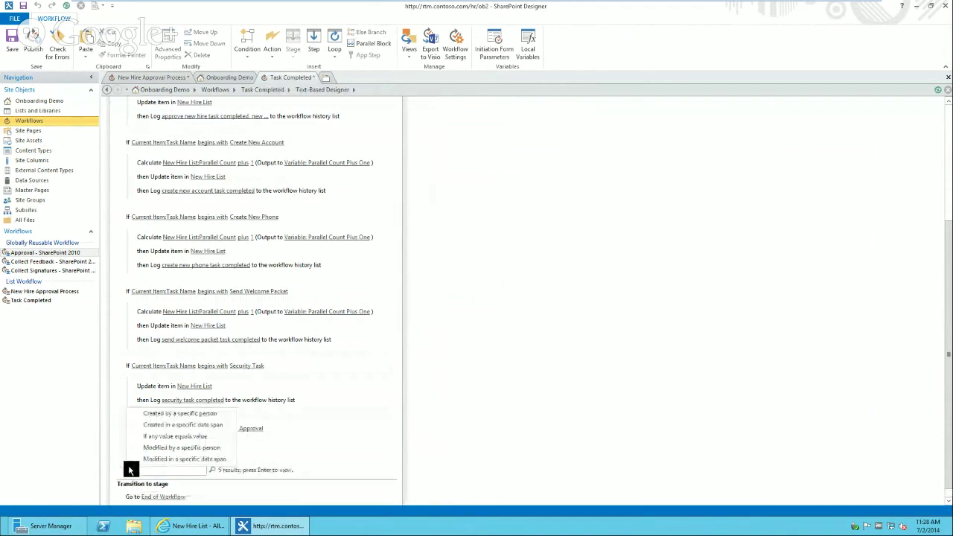
left_click(165, 437)
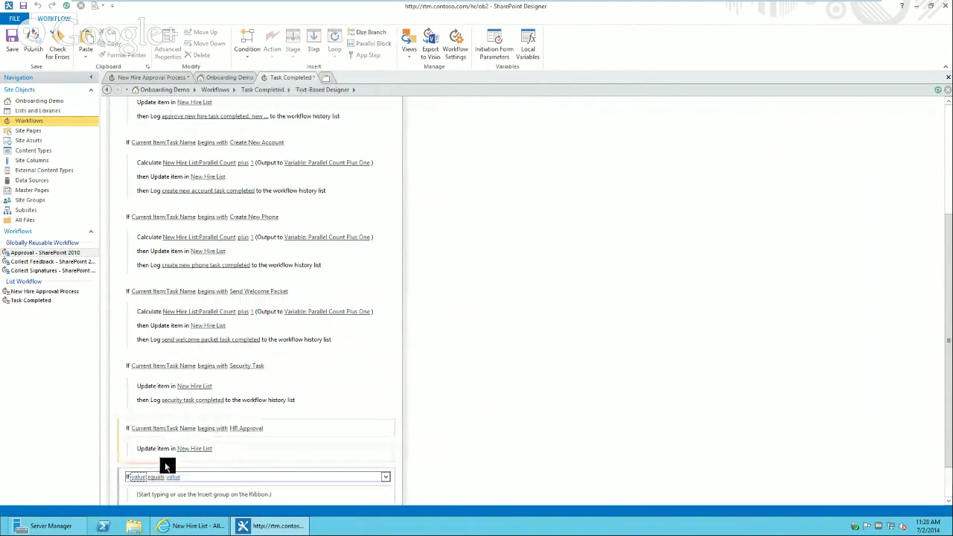
left_click(139, 476)
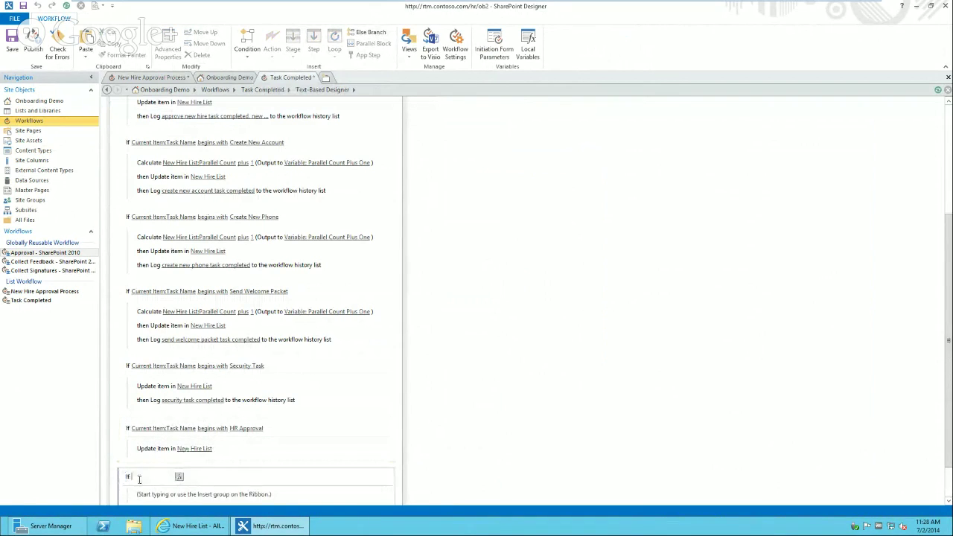
left_click(182, 479)
key("Tab")
key("t")
key("t")
key("t")
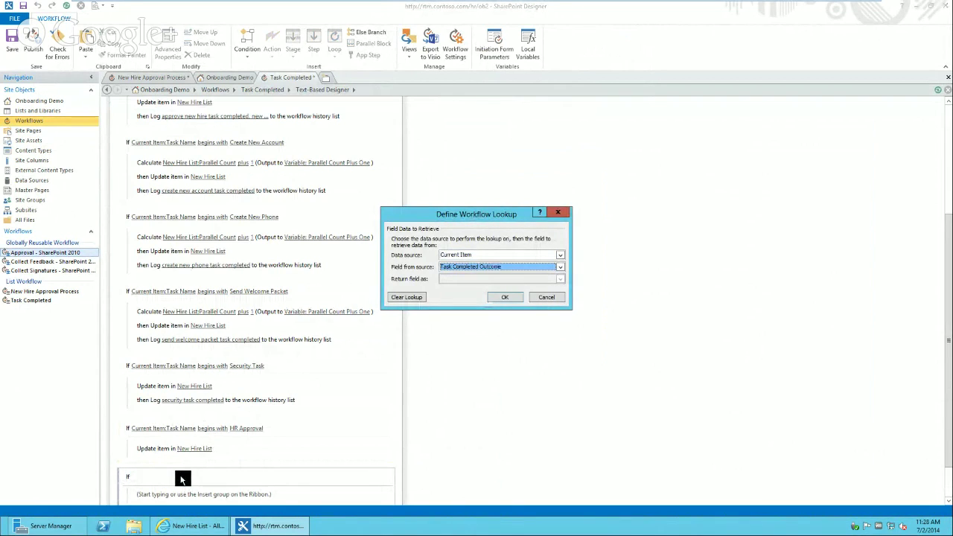
left_click(505, 297)
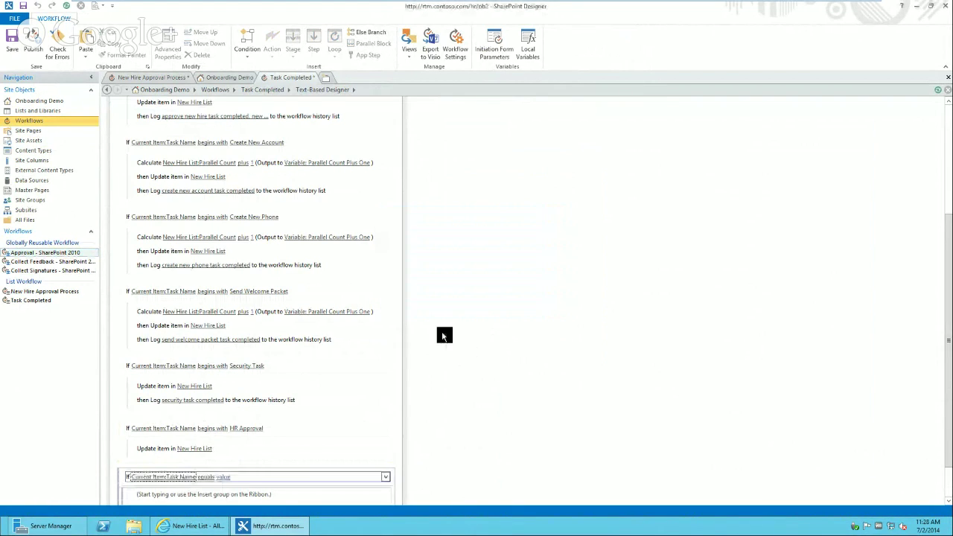
- Make the condition test that Task Name begins with 'Go To Orientation'
left_click(206, 477)
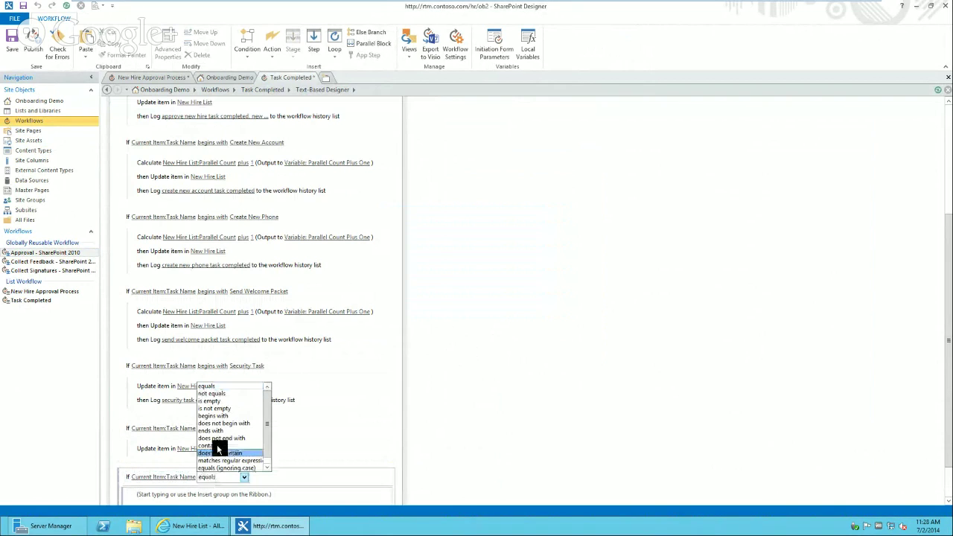
left_click(224, 415)
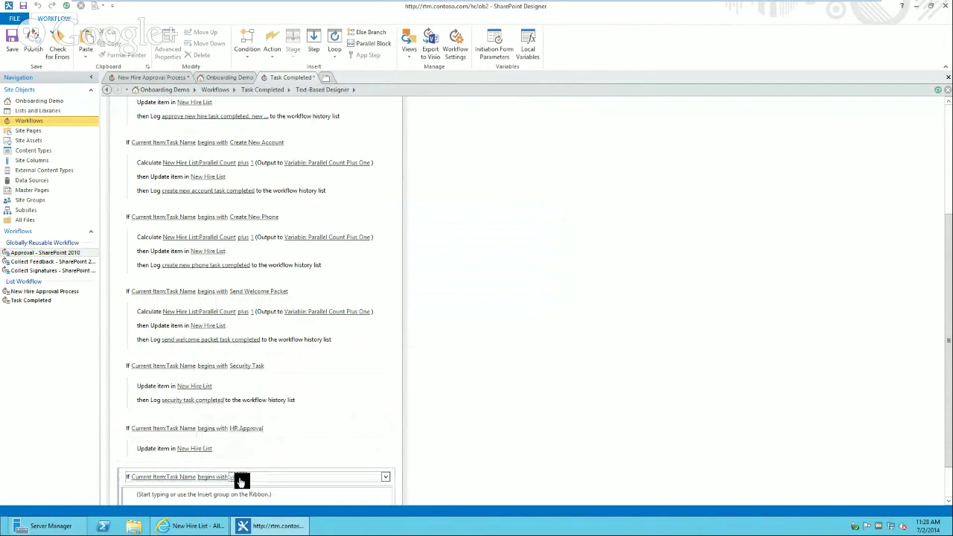
left_click(239, 478)
type("Go To")
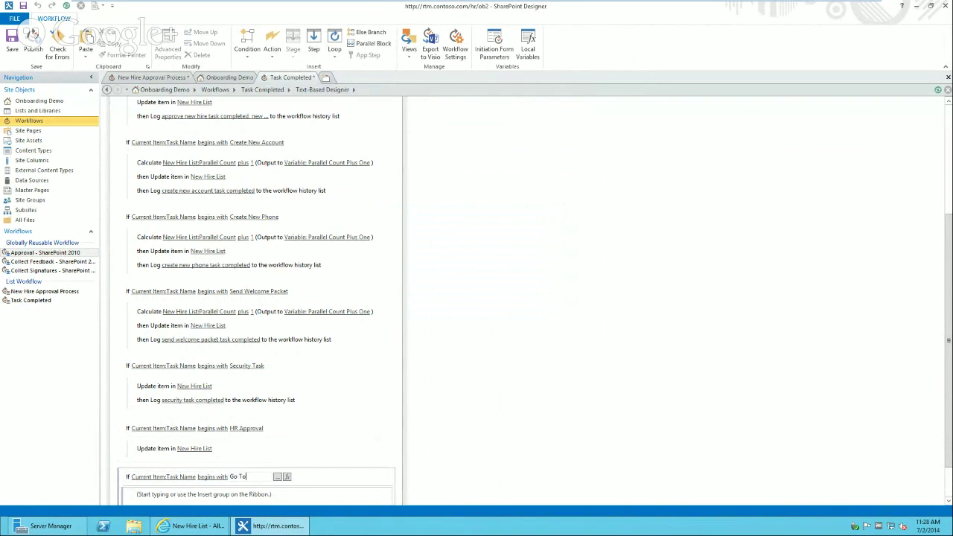
type(" Orientation")
key("Return")
left_click(214, 477)
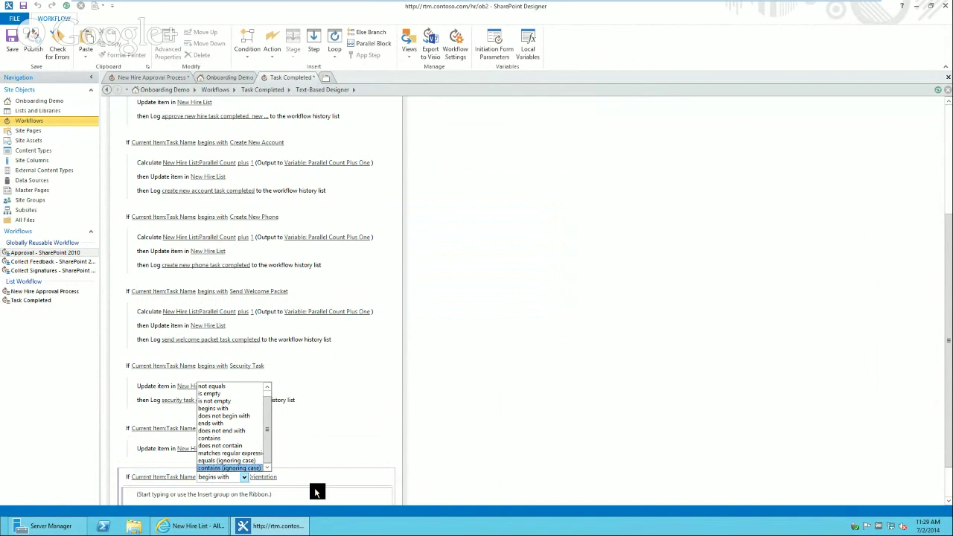
left_click(421, 462)
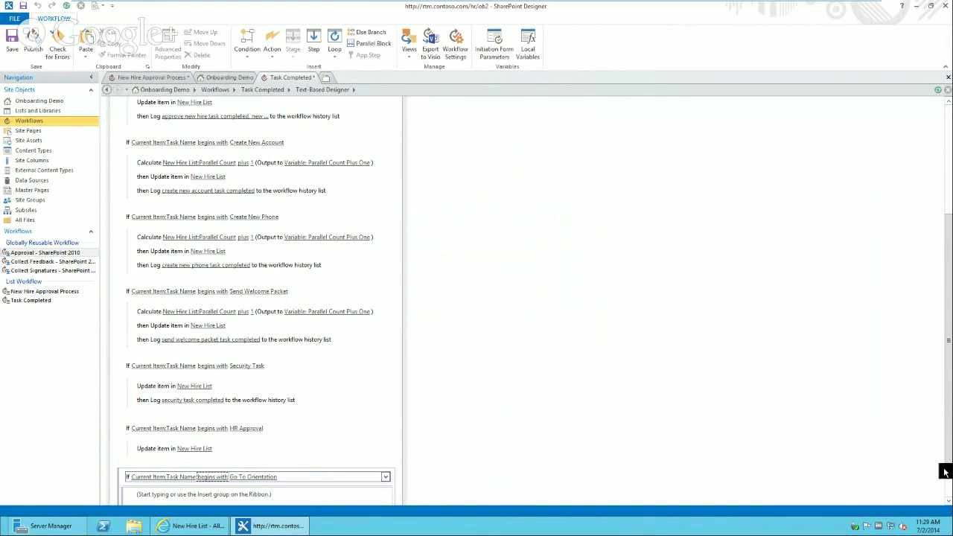
- Add an Update List Item action on New Hire List setting Hire Status to Completed
scroll(949, 473, "down", 2)
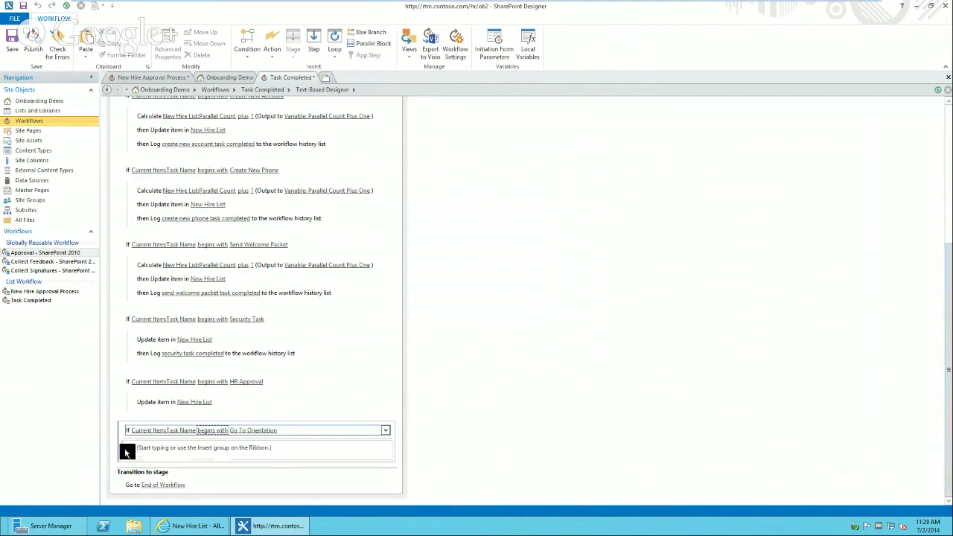
left_click(161, 453)
type("Update")
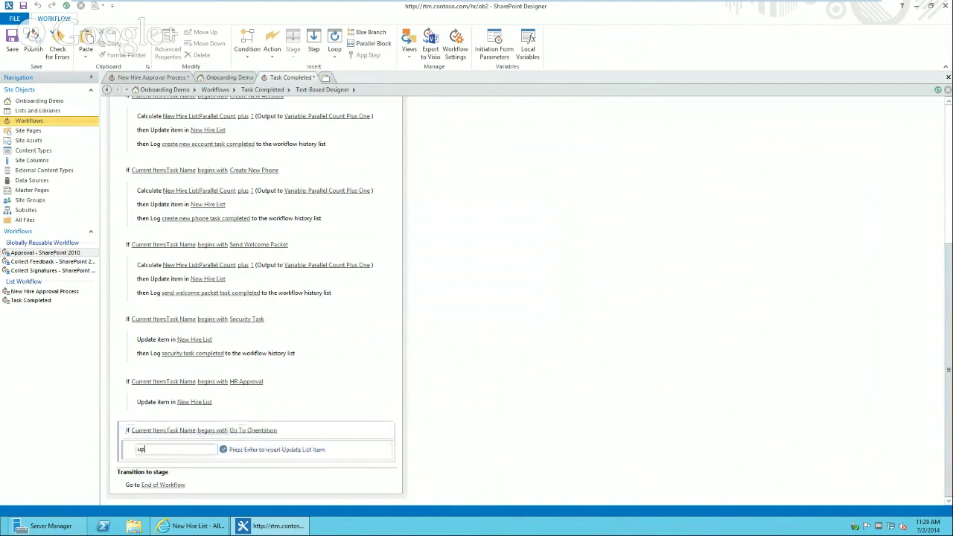
key("Return")
left_click(187, 452)
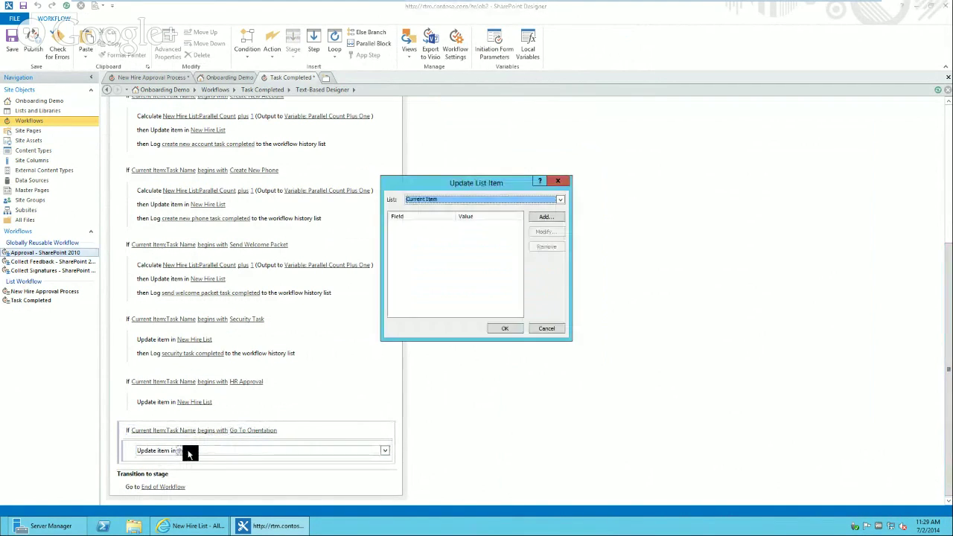
key("n")
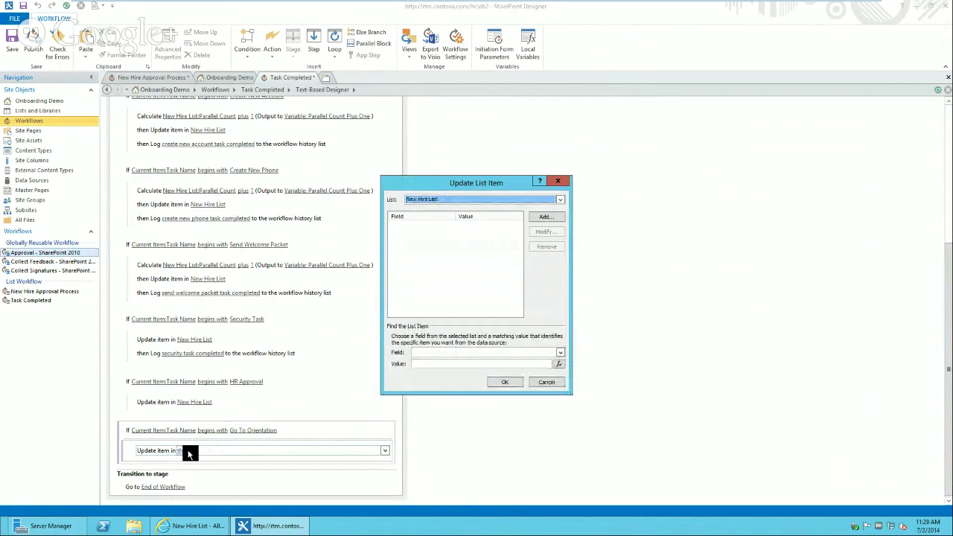
left_click(536, 218)
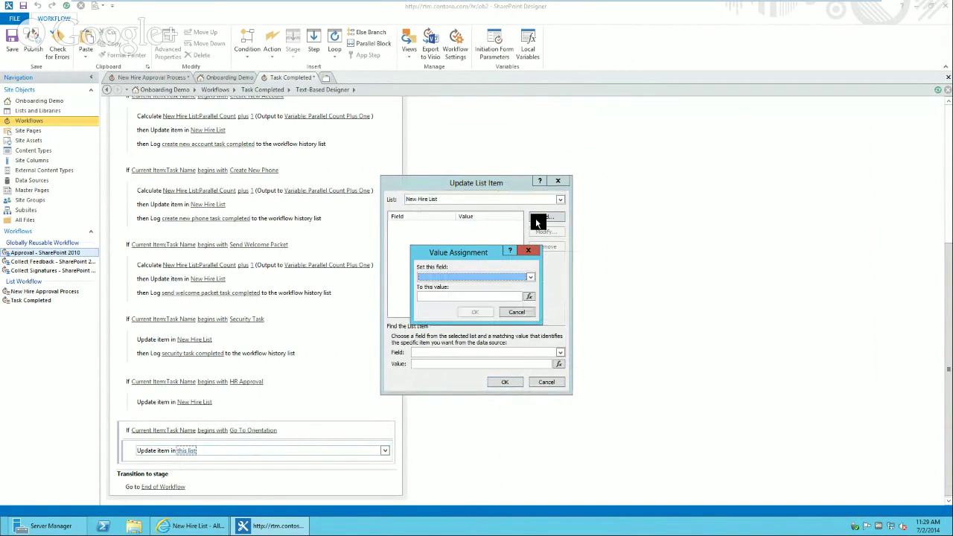
left_click(517, 296)
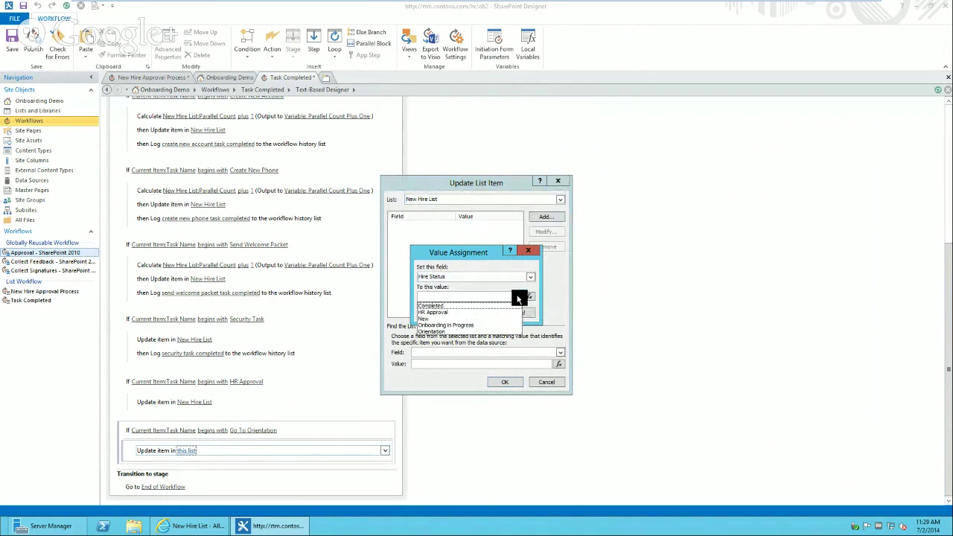
left_click(452, 305)
left_click(475, 313)
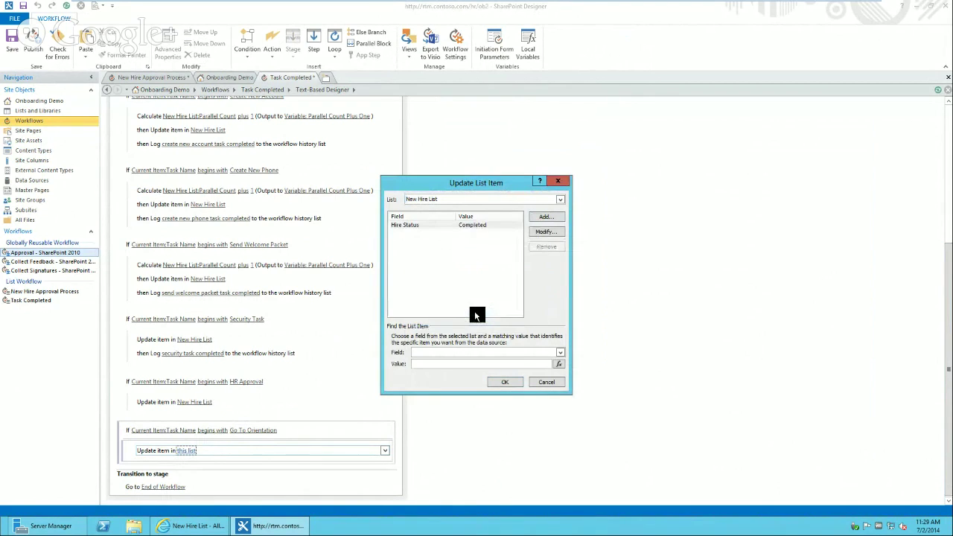
- Match the item by ID to Current Item:New Hire Lookup and finish the update
key("Tab")
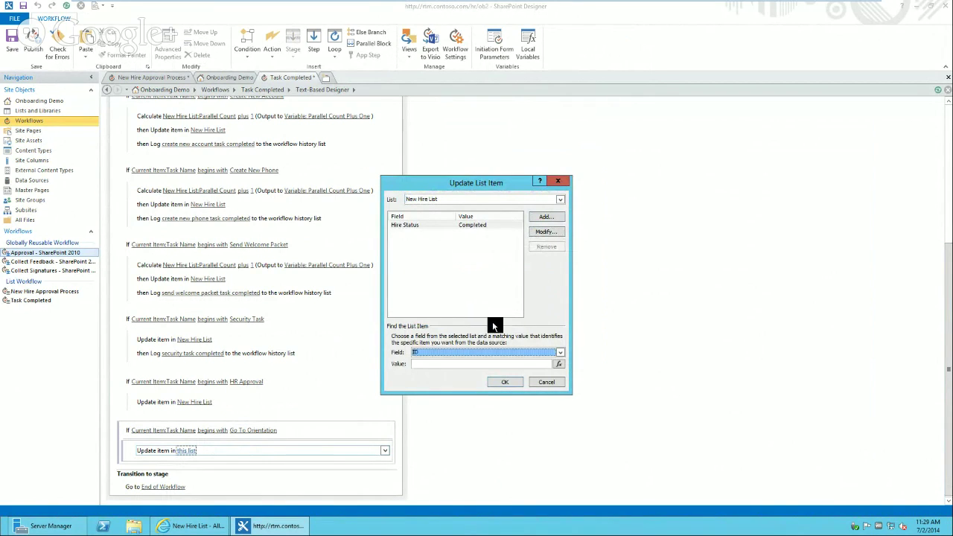
left_click(559, 365)
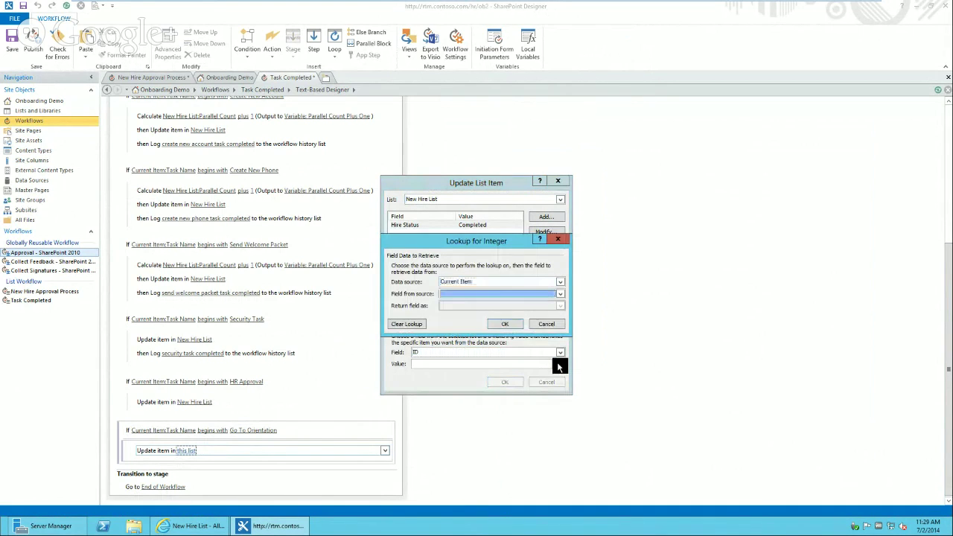
key("n")
key("n")
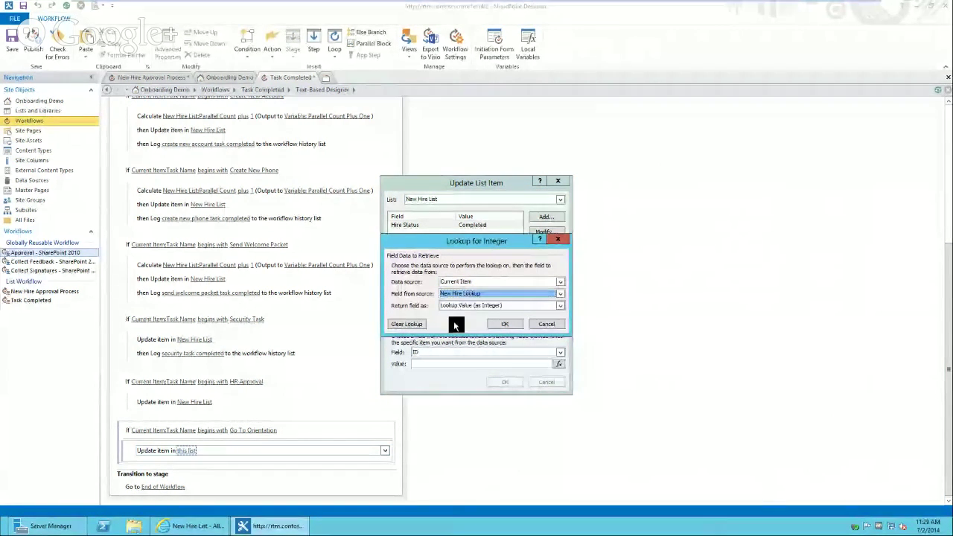
left_click(491, 324)
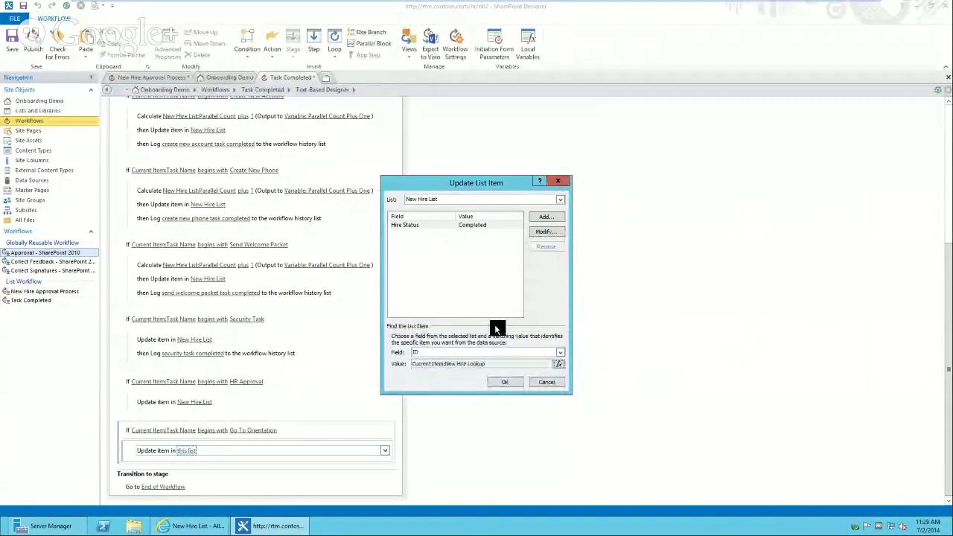
left_click(509, 382)
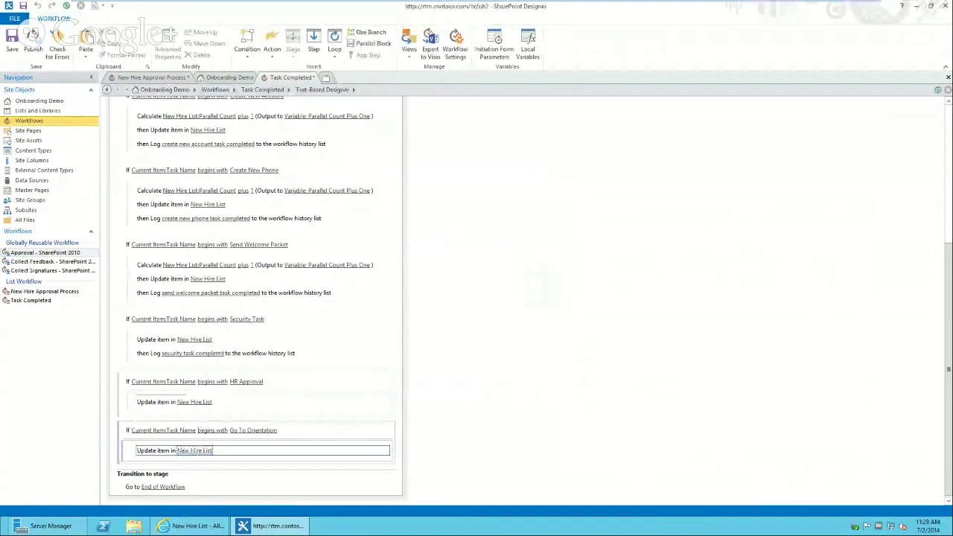
- Log 'hr approval completed' to the history list in the HR approval branch
type("log")
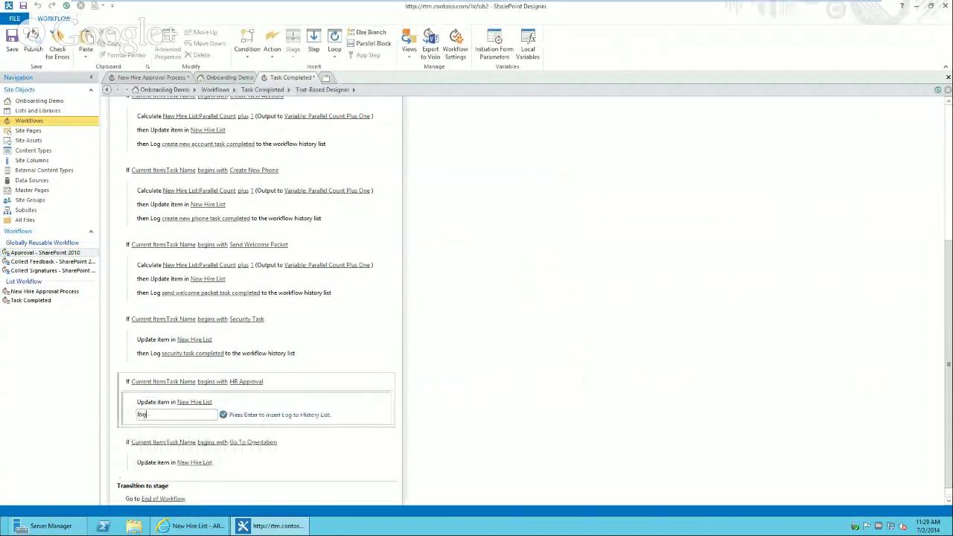
key("Return")
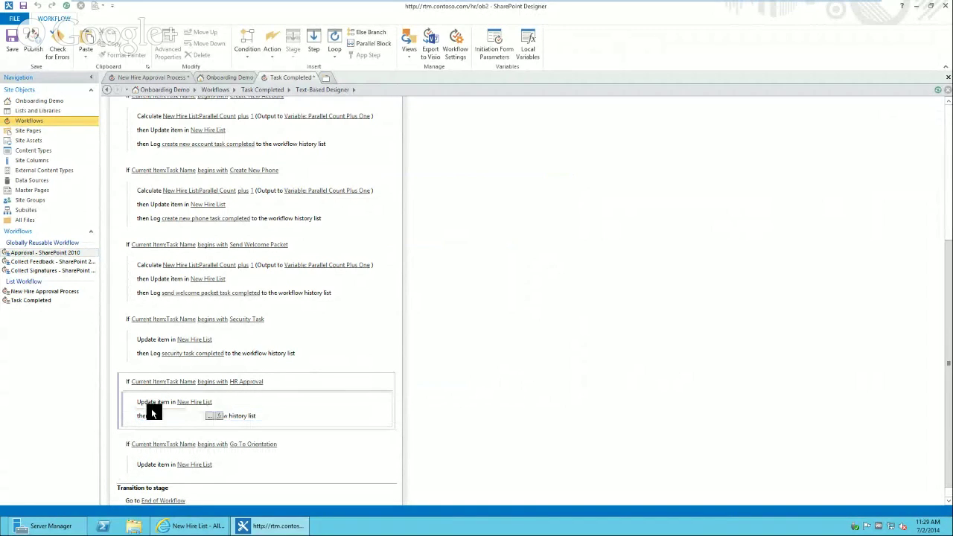
type("hr ap")
type("proval completed")
key("Return")
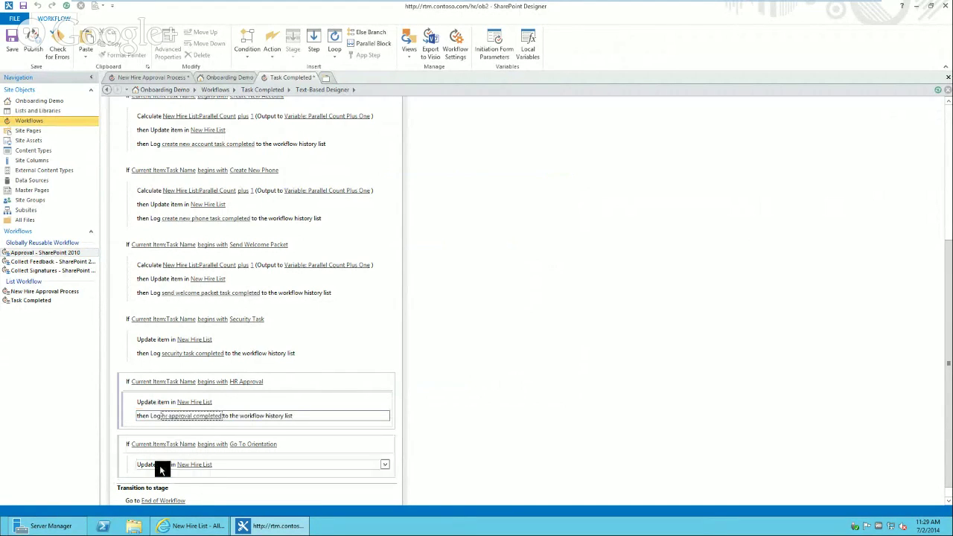
- Log 'orientation completed' to the history list in the Go To Orientation branch
left_click(160, 473)
type("log")
key("Return")
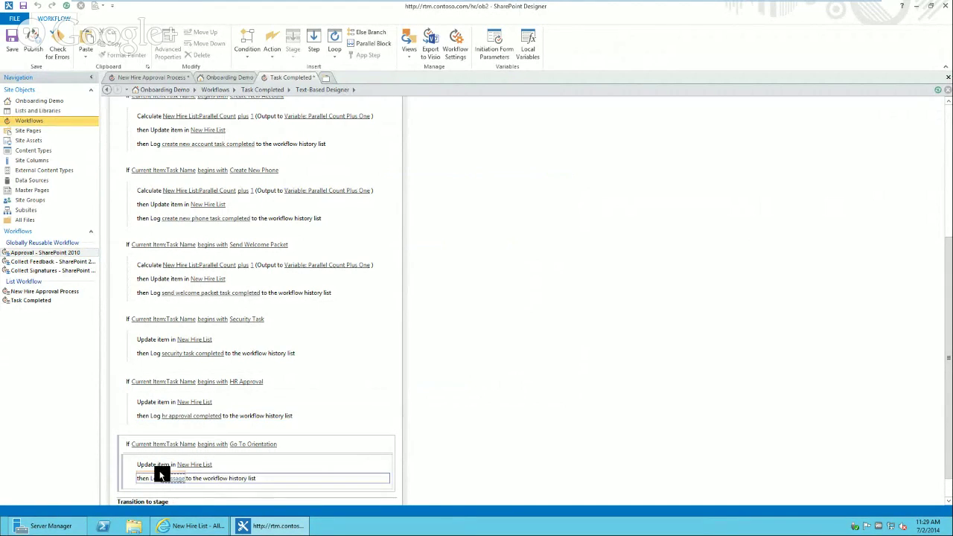
left_click(172, 478)
type("orientation")
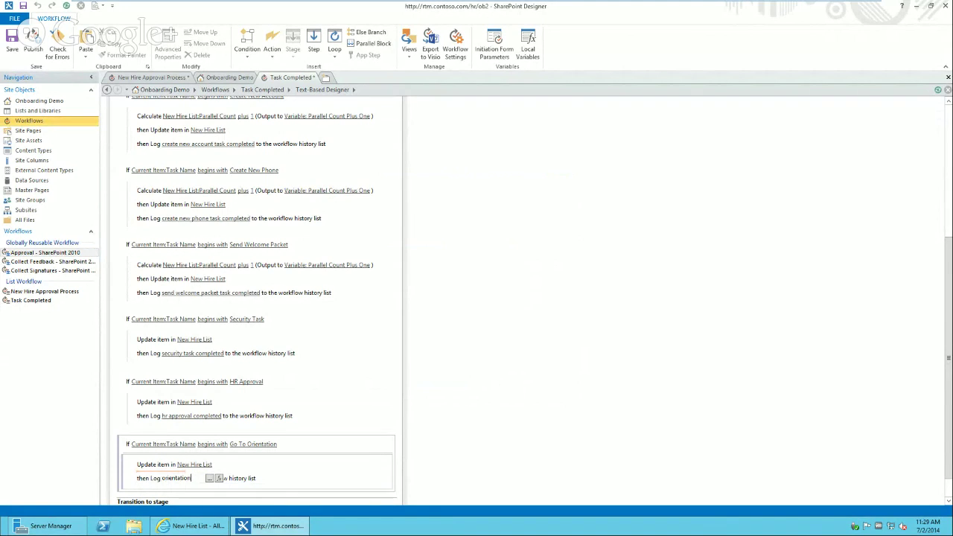
type(" completed")
key("Return")
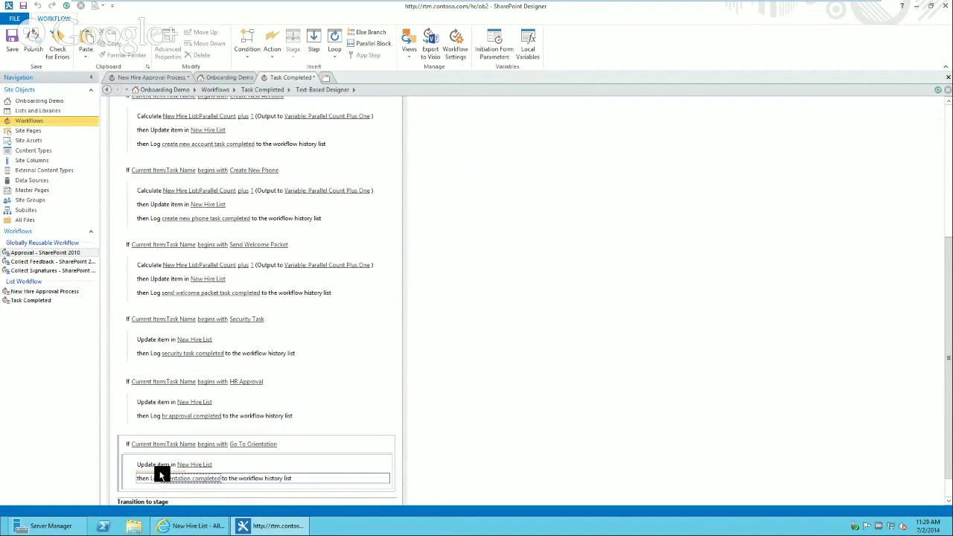
left_click_drag(948, 461, 948, 480)
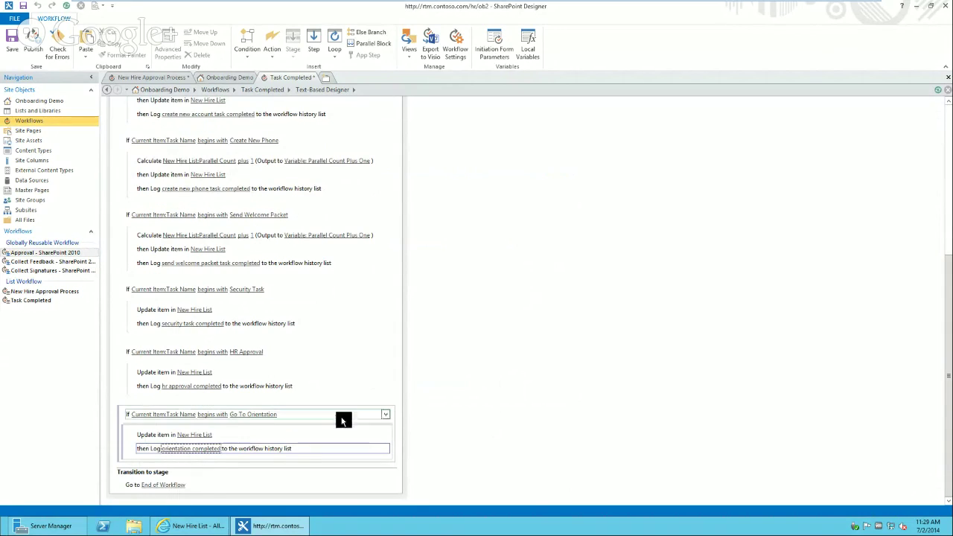
- In New Hire Approval Process, add a Completed-stage log reading 'new hire process completed'
left_click(137, 79)
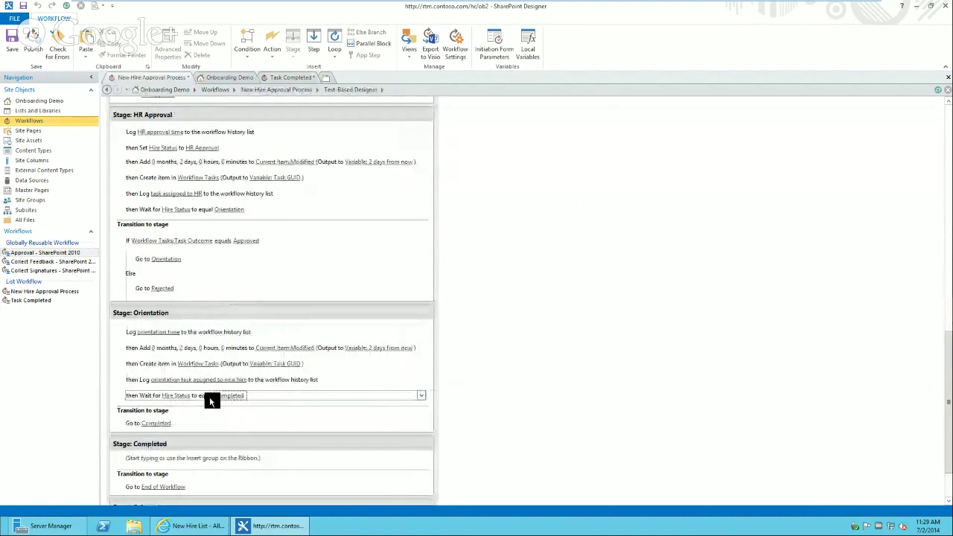
left_click(163, 398)
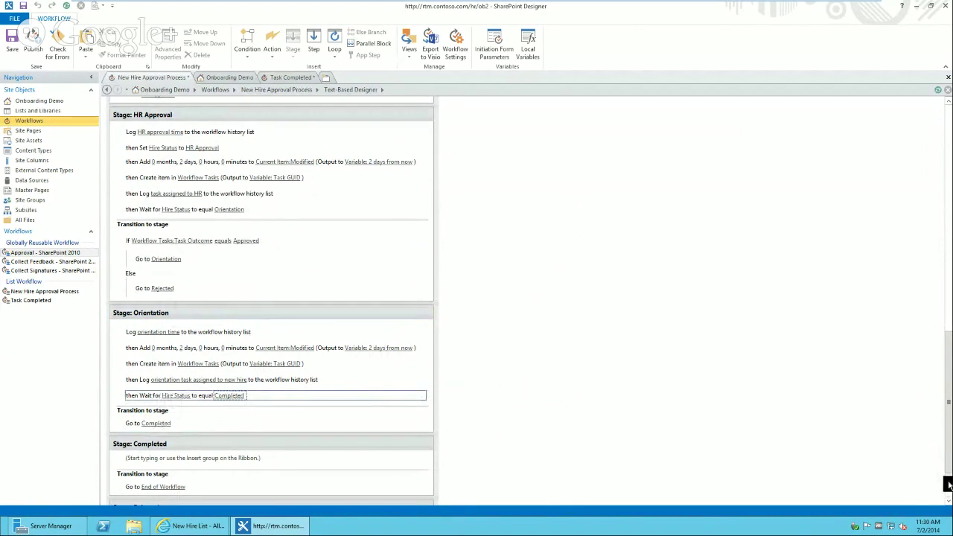
scroll(947, 488, "down", 2)
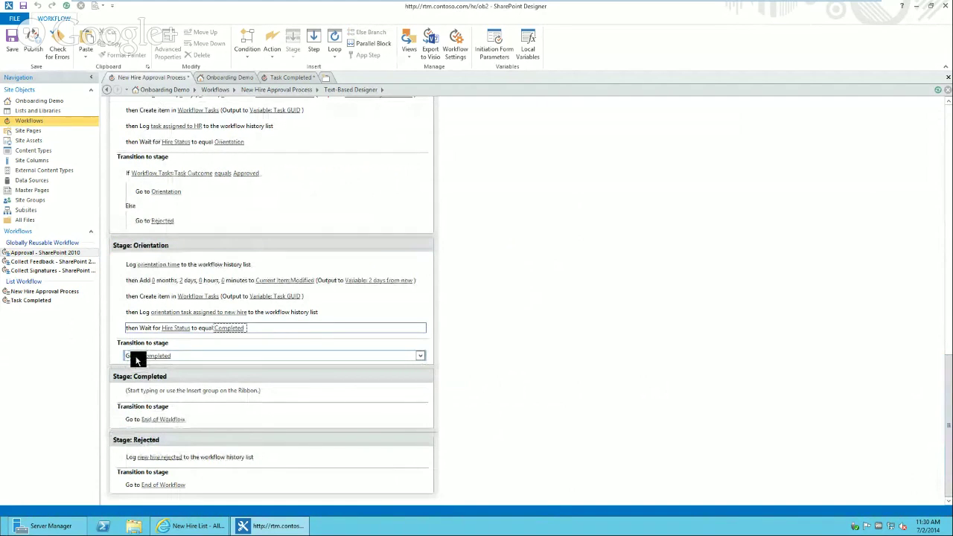
left_click(143, 396)
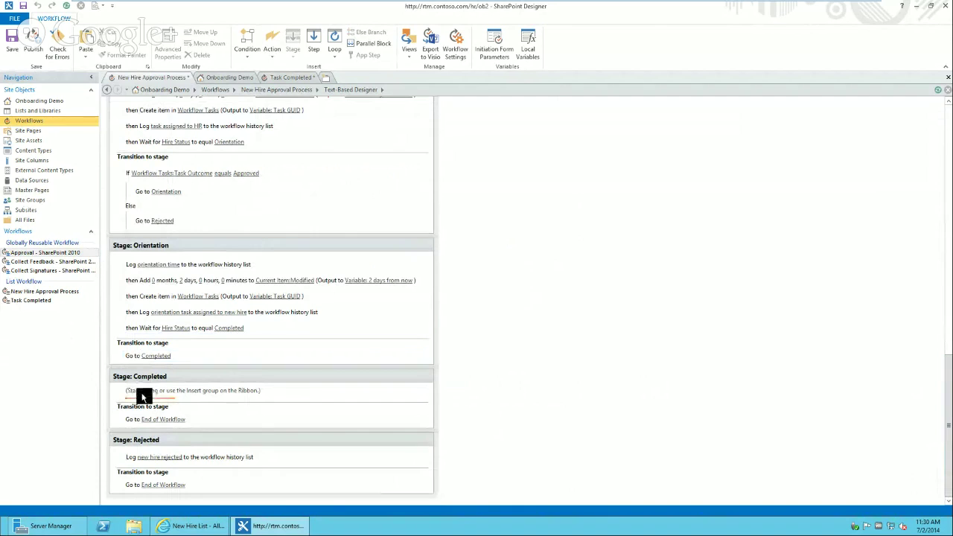
type("log")
key("Return")
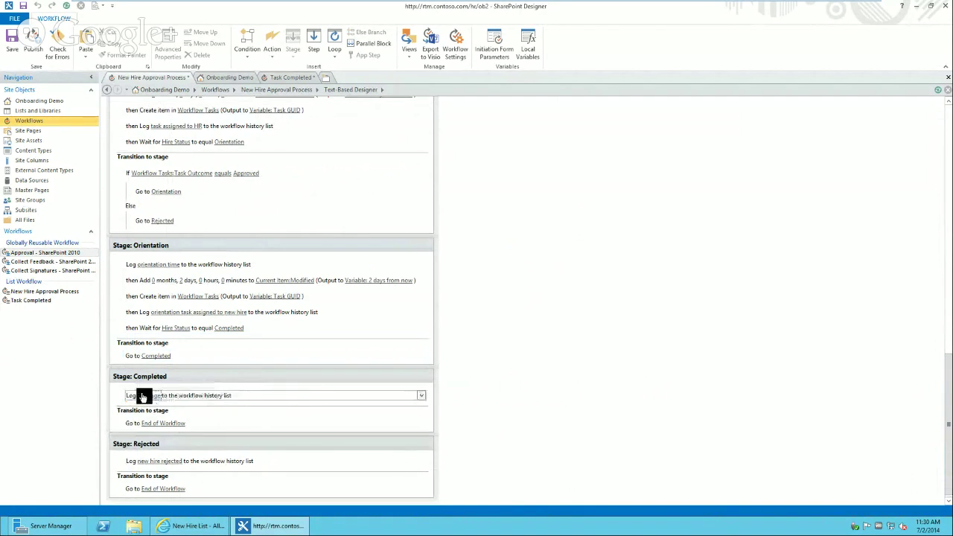
left_click(143, 397)
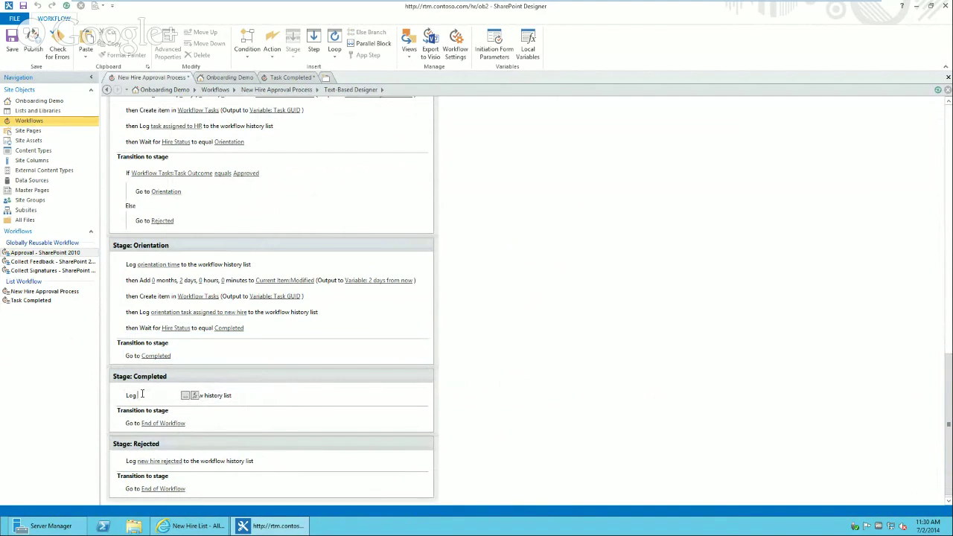
type("proc")
key("BackSpace")
key("BackSpace")
key("BackSpace")
key("BackSpace")
type("new hire process completed")
key("Return")
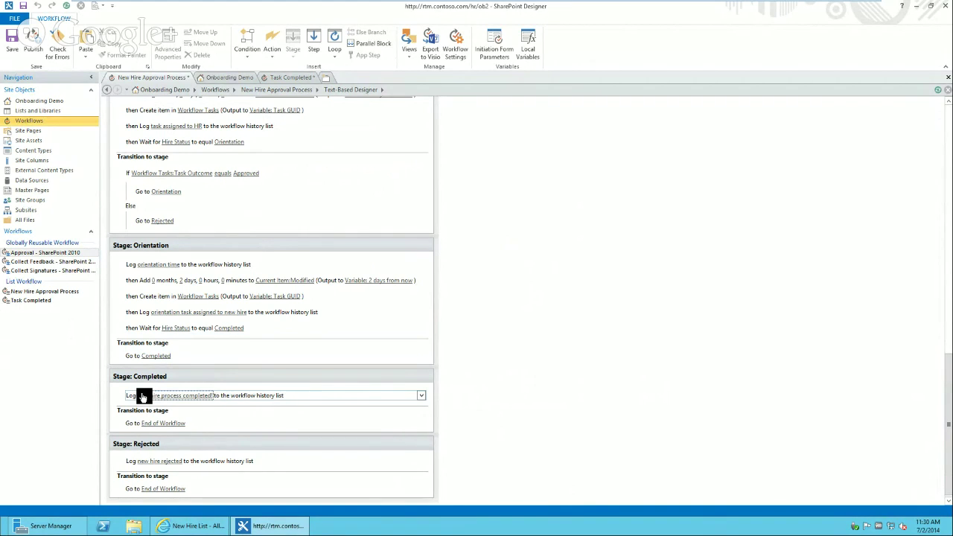
left_click(142, 401)
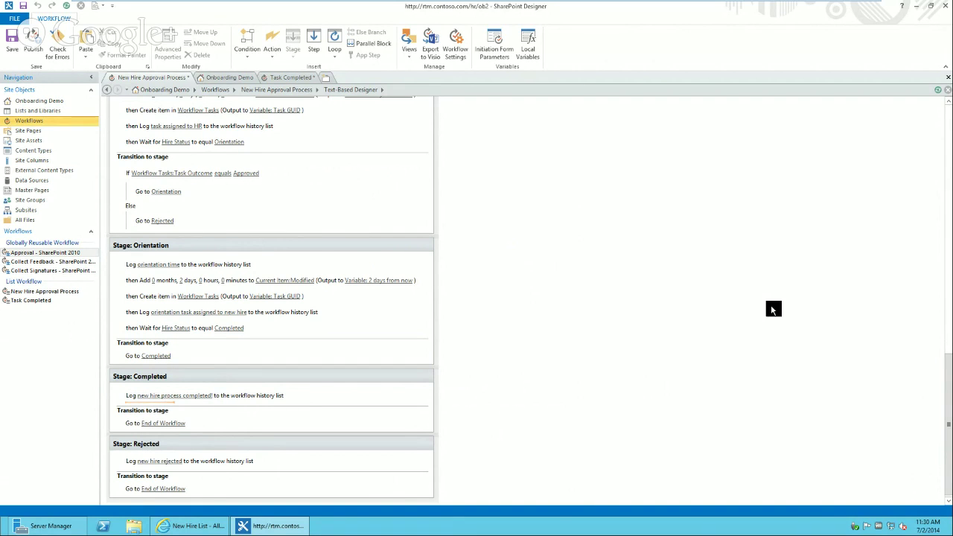
left_click(950, 301)
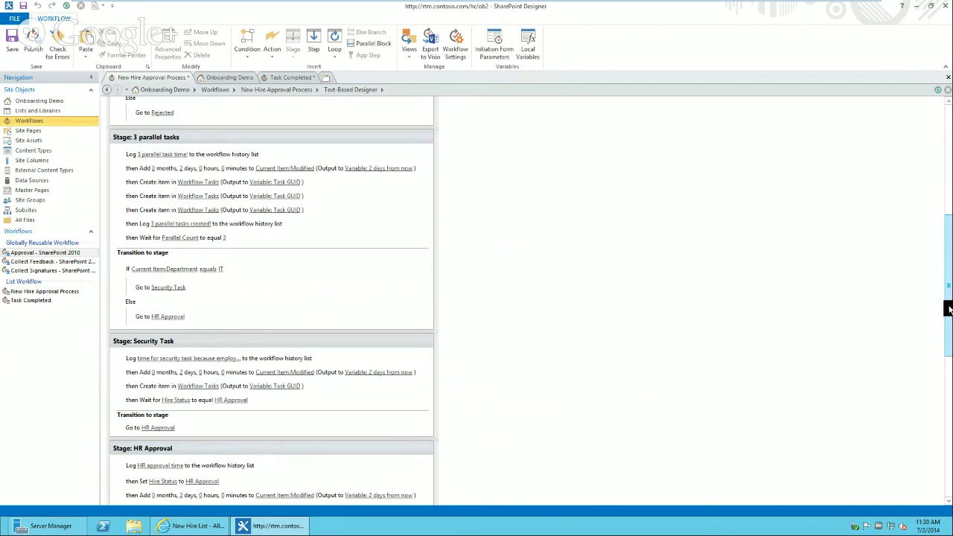
- Scroll up through the workflow stages, then bring the browser's Workflow Tasks list forward
left_click_drag(950, 305, 950, 425)
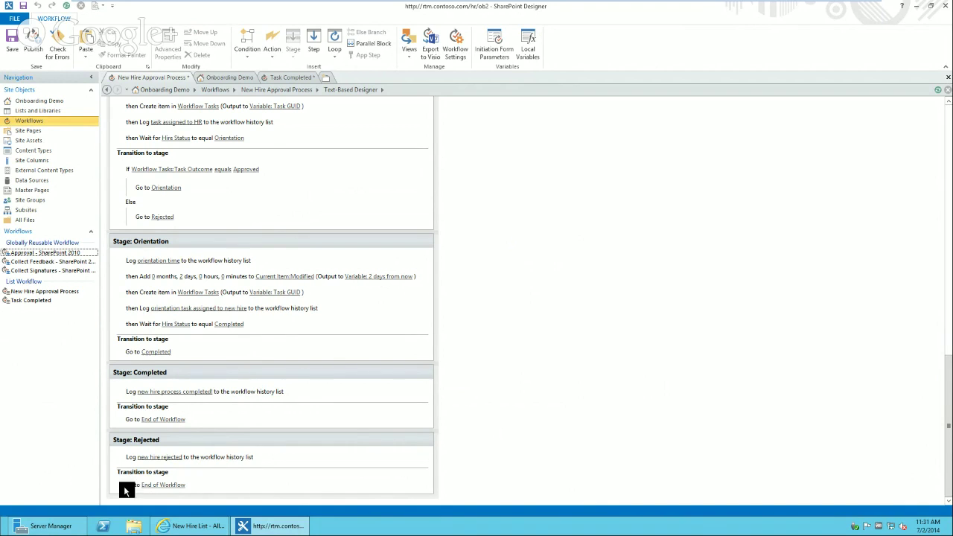
left_click(188, 526)
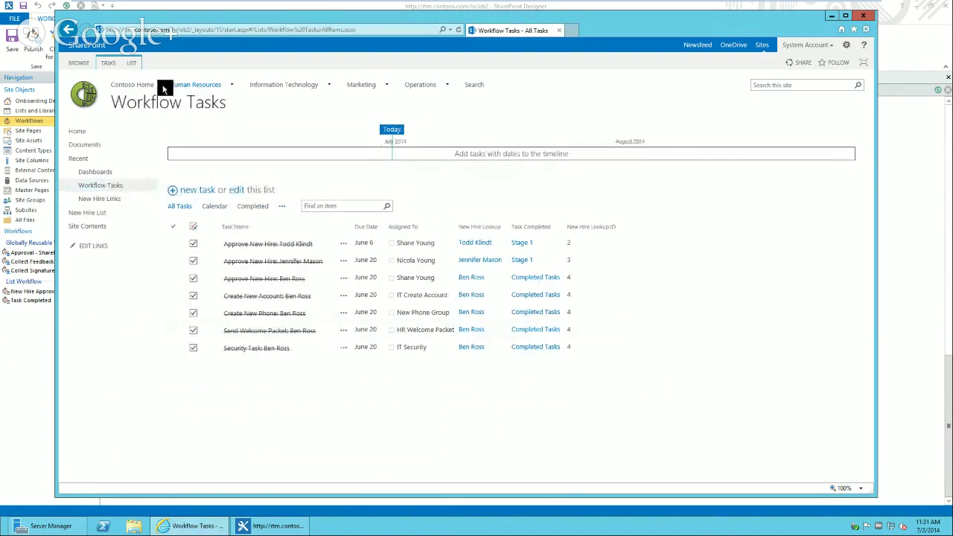
- Show the LIST ribbon options for Workflow Tasks, then go to Site Contents
left_click(132, 62)
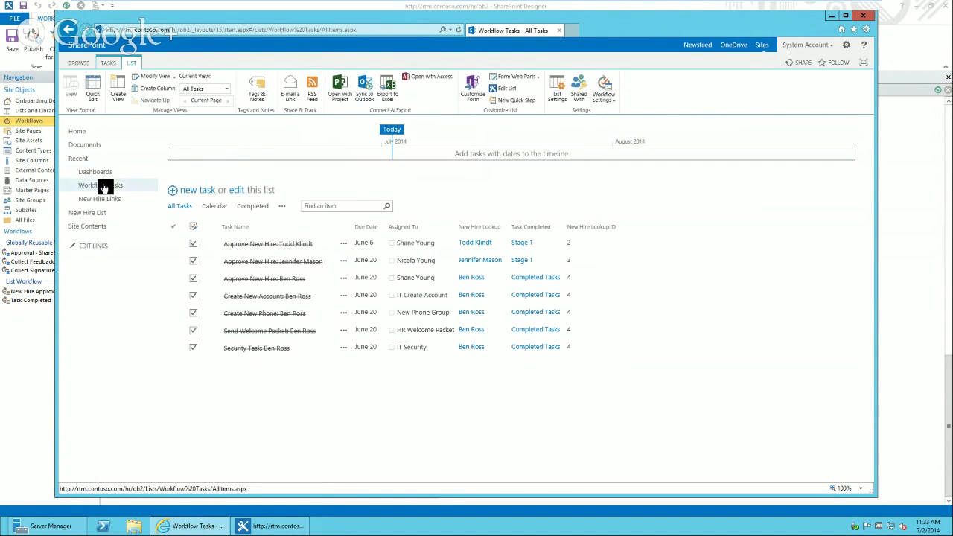
left_click(97, 228)
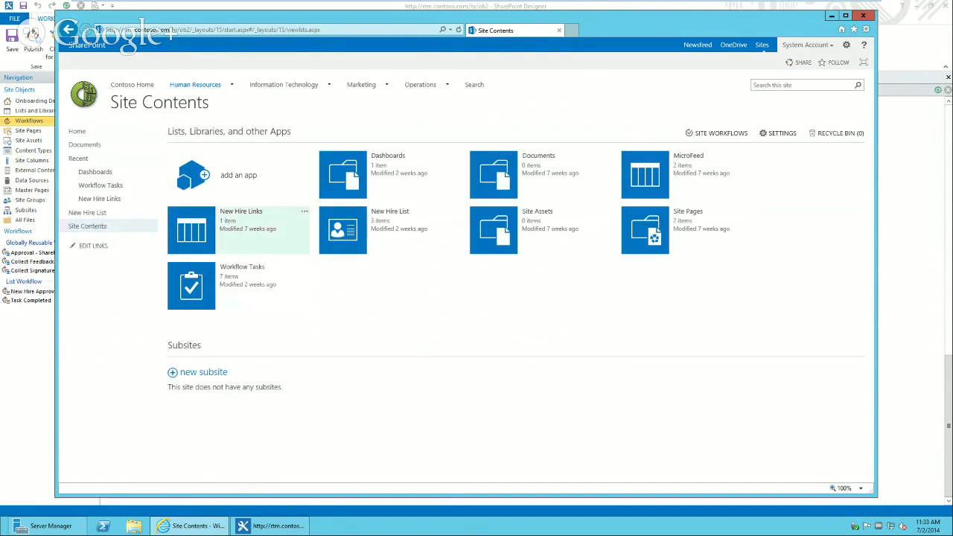
- Go from the New Hire List to the site's Site Content Types page
left_click(345, 234)
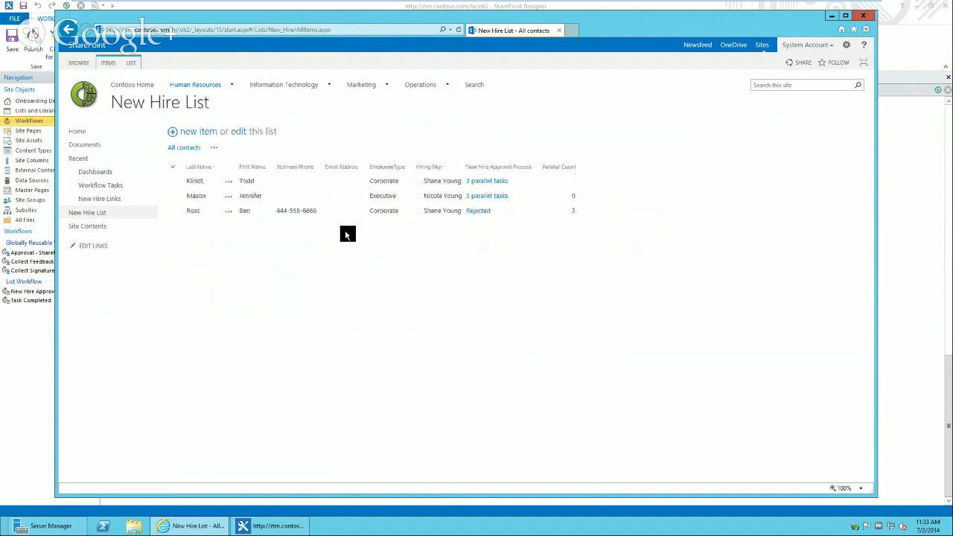
left_click(135, 64)
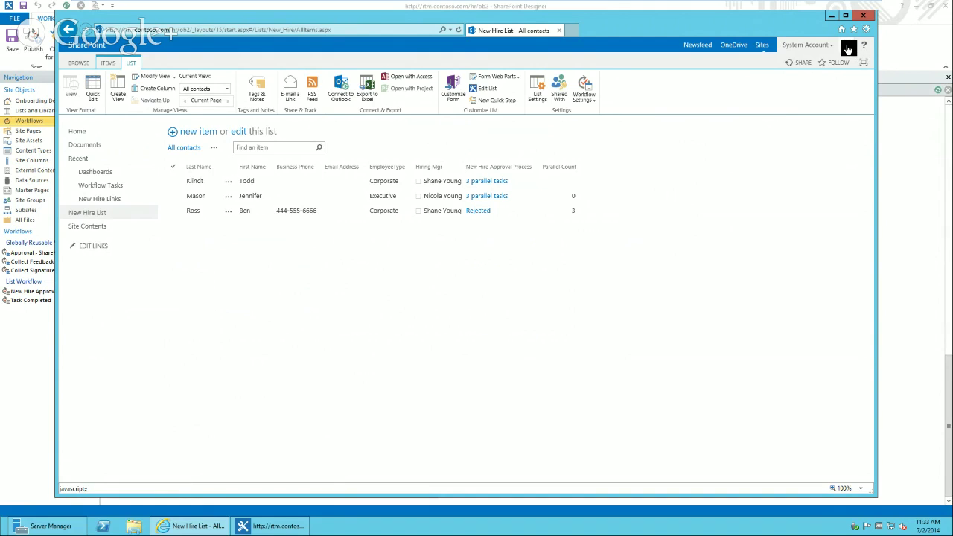
left_click(848, 46)
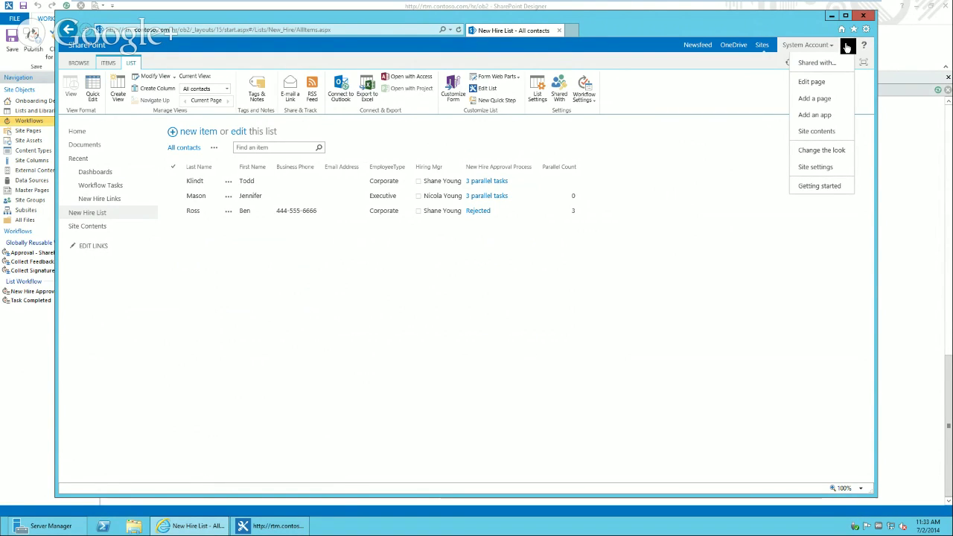
left_click(826, 172)
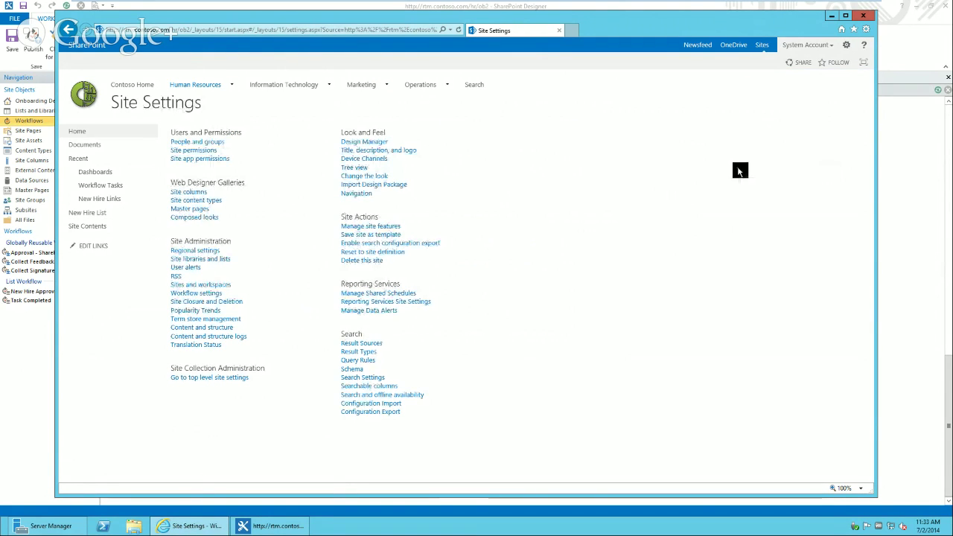
left_click(210, 202)
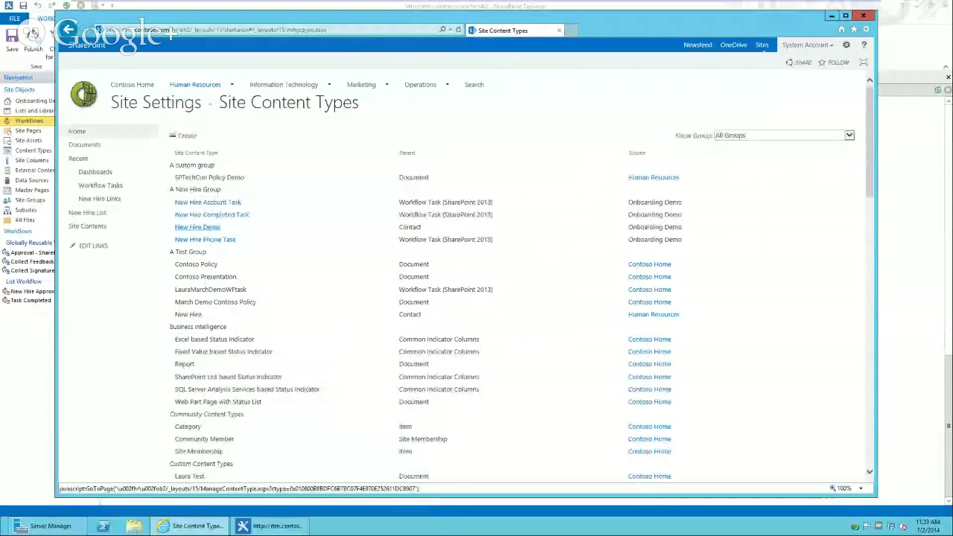
- Set the New Hire Acct column of New Hire Account Task to Required
left_click(210, 206)
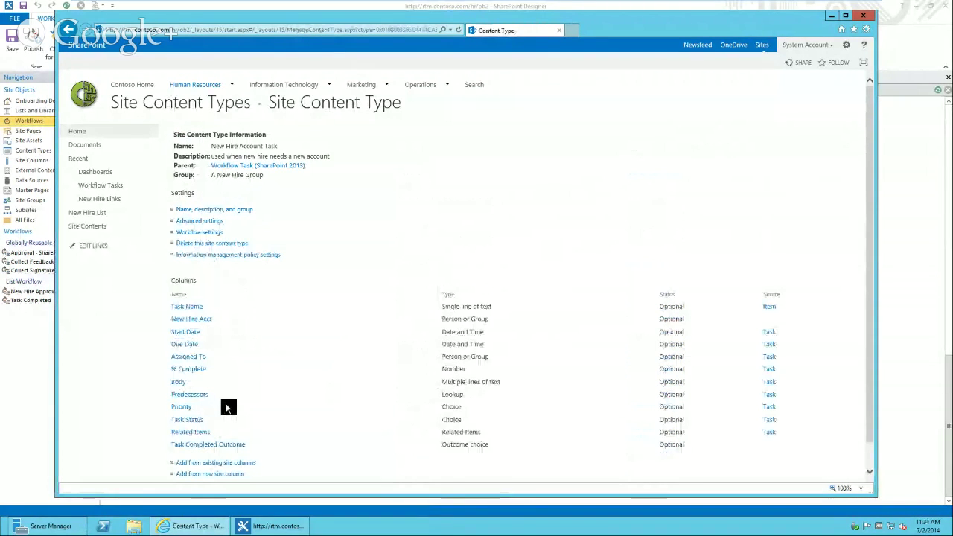
left_click(193, 321)
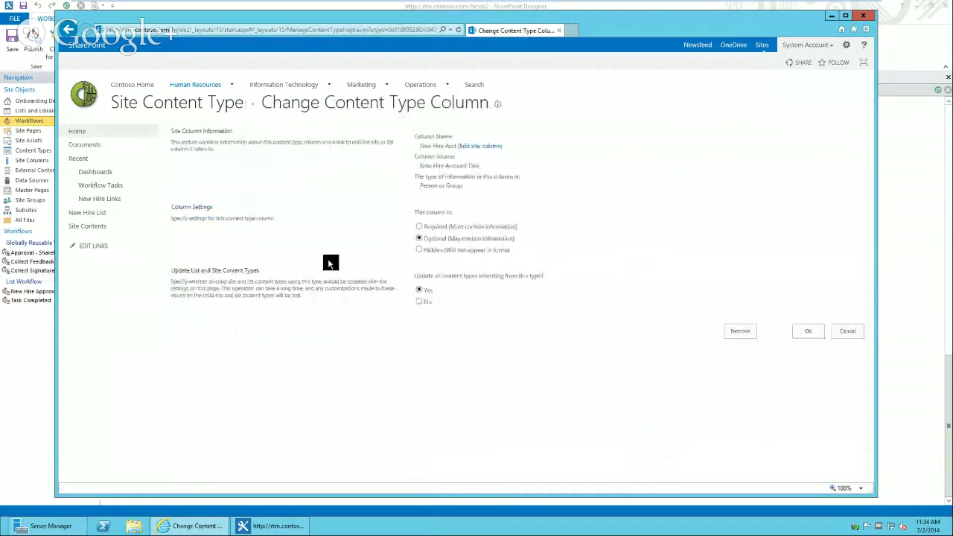
left_click(419, 228)
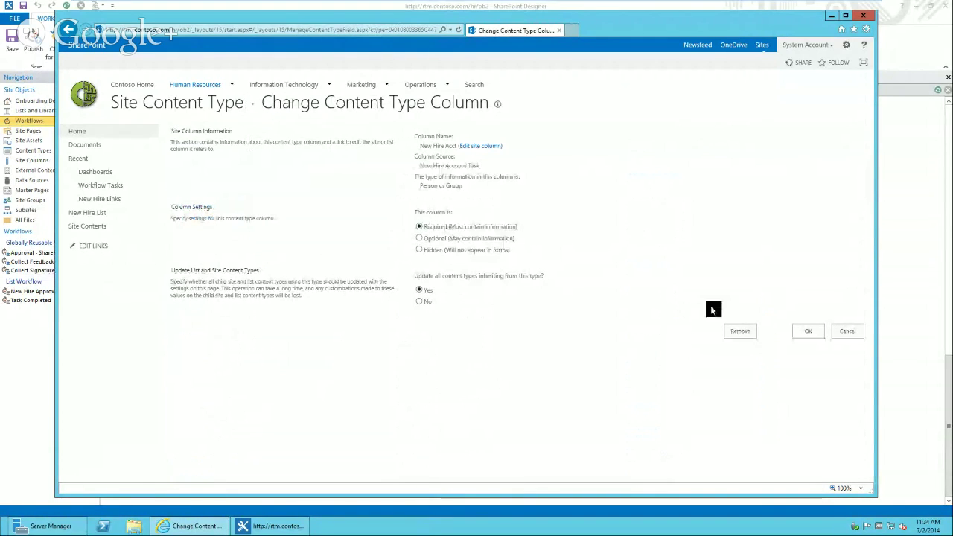
left_click(809, 332)
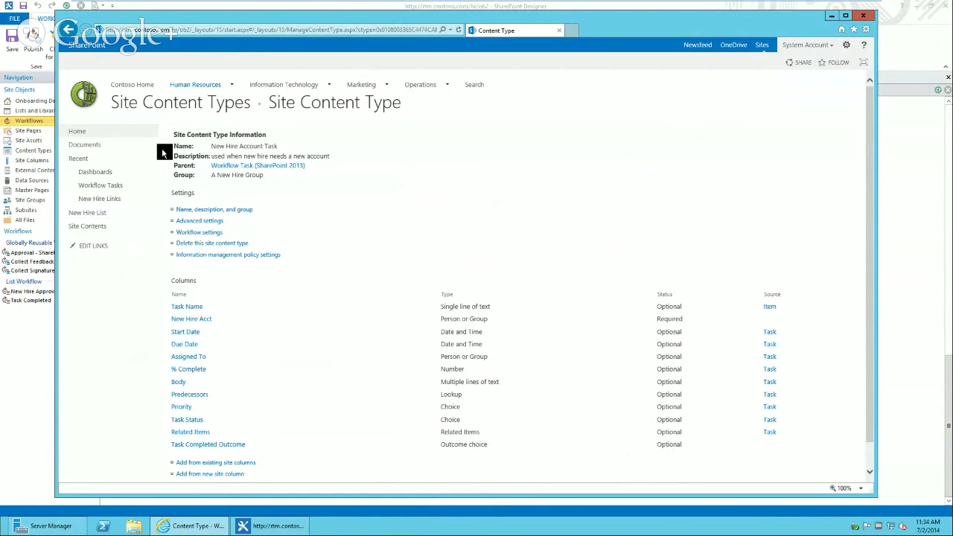
left_click(221, 108)
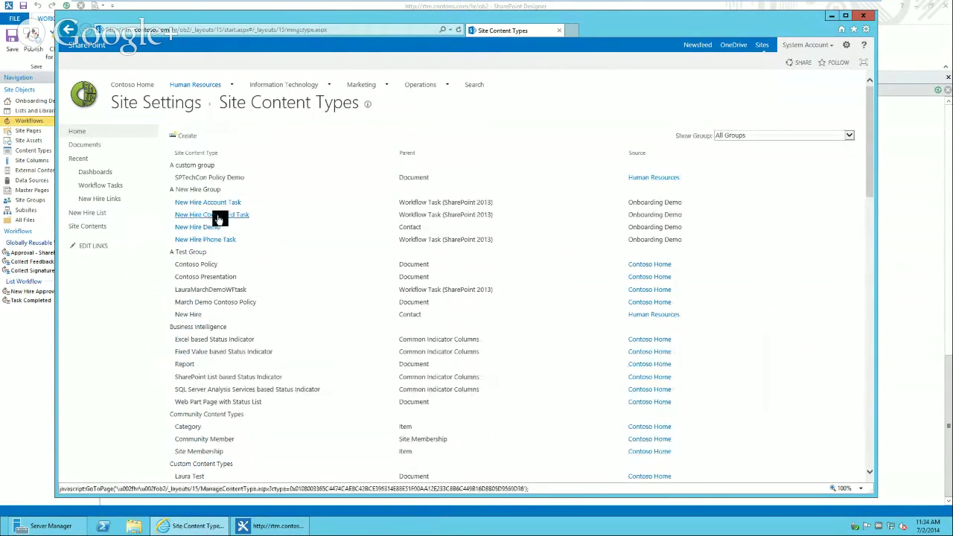
- Set Business Phone to Required in New Hire Phone Task, then go to the Onboarding Demo home page
left_click(227, 240)
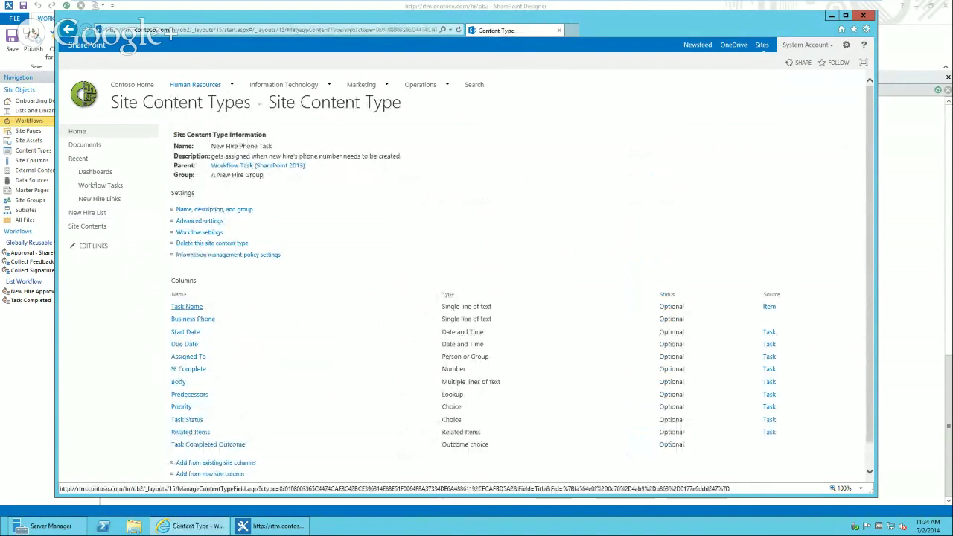
left_click(208, 322)
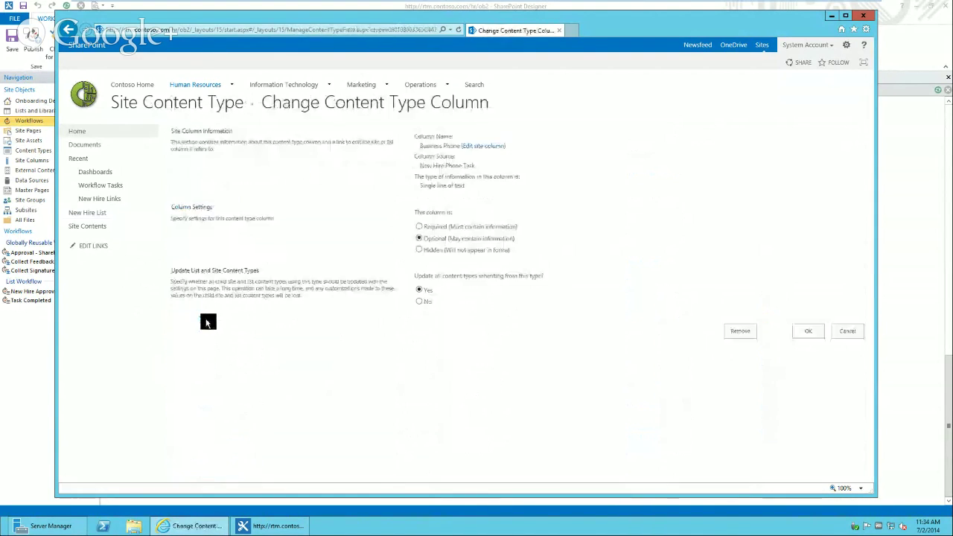
left_click(423, 228)
left_click(808, 335)
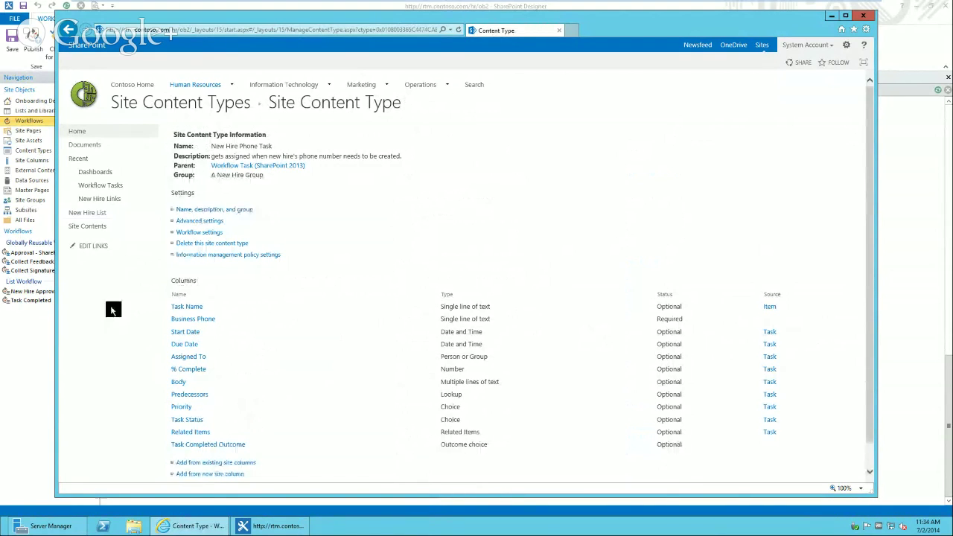
left_click(86, 136)
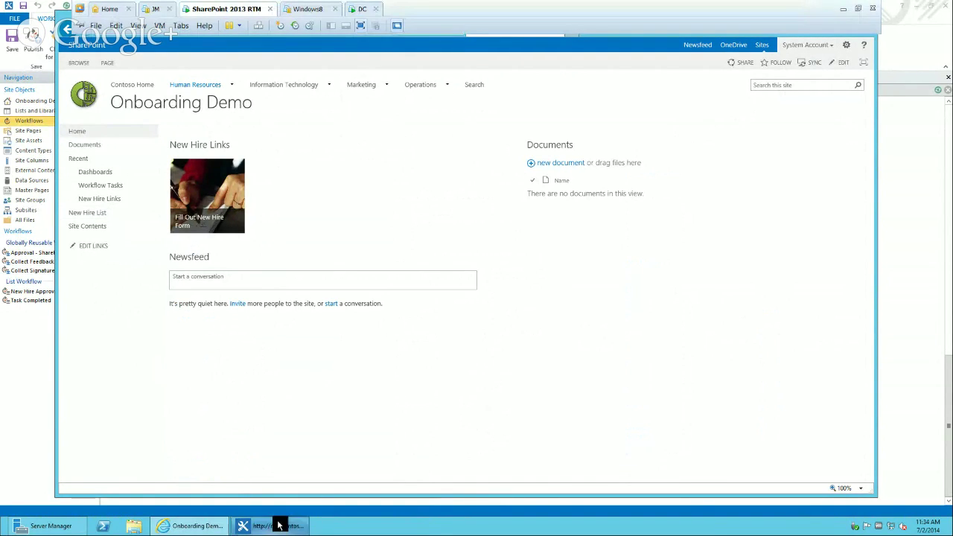
- Publish the New Hire Approval Process and Task Completed workflows, then leave the VM window
left_click(276, 526)
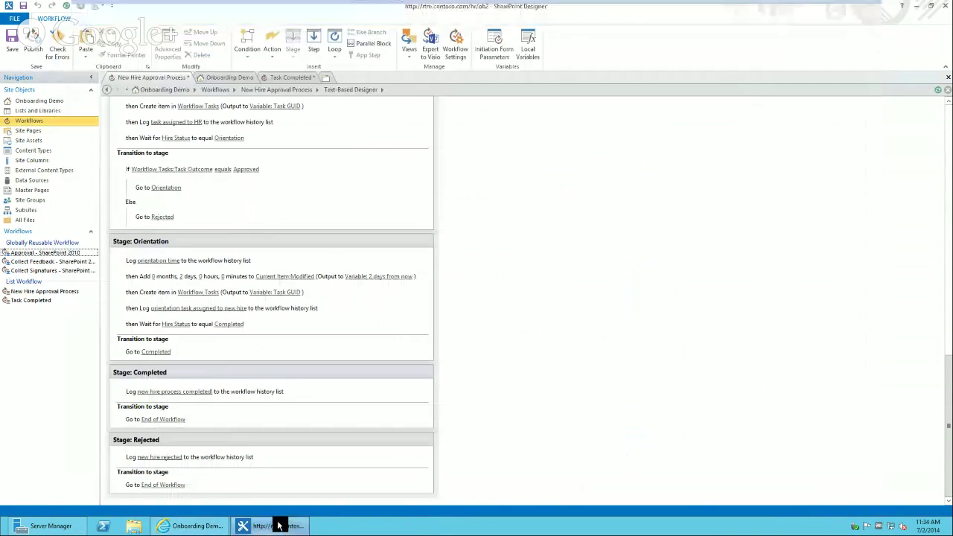
left_click(32, 46)
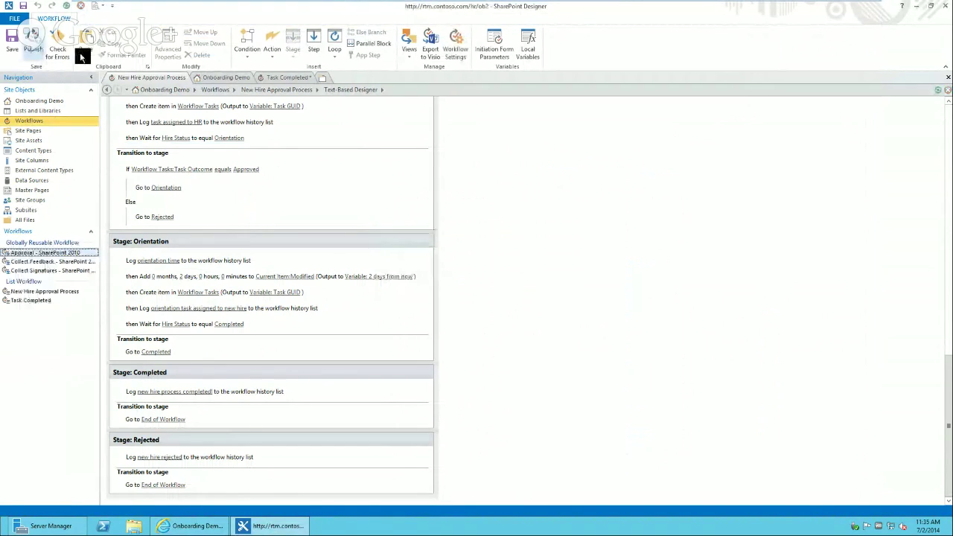
left_click(287, 78)
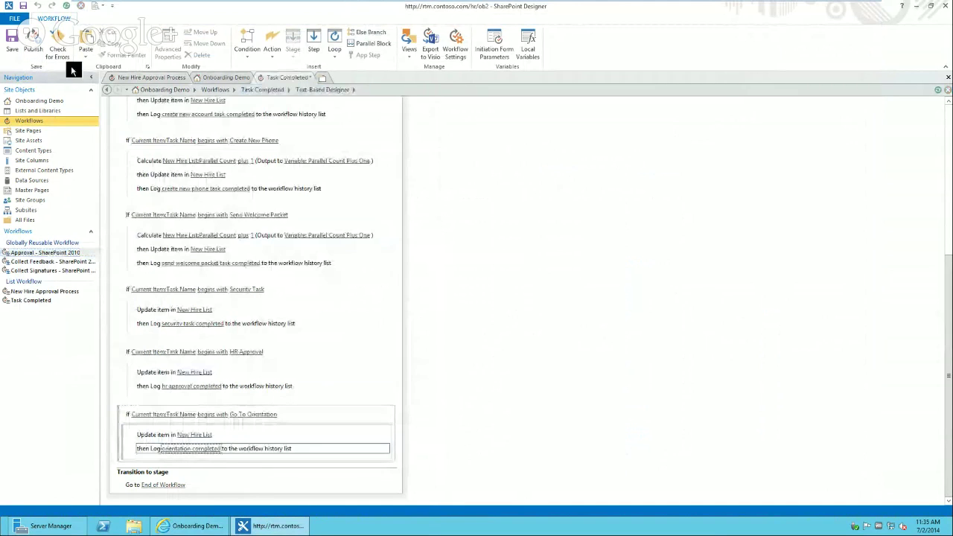
left_click(35, 48)
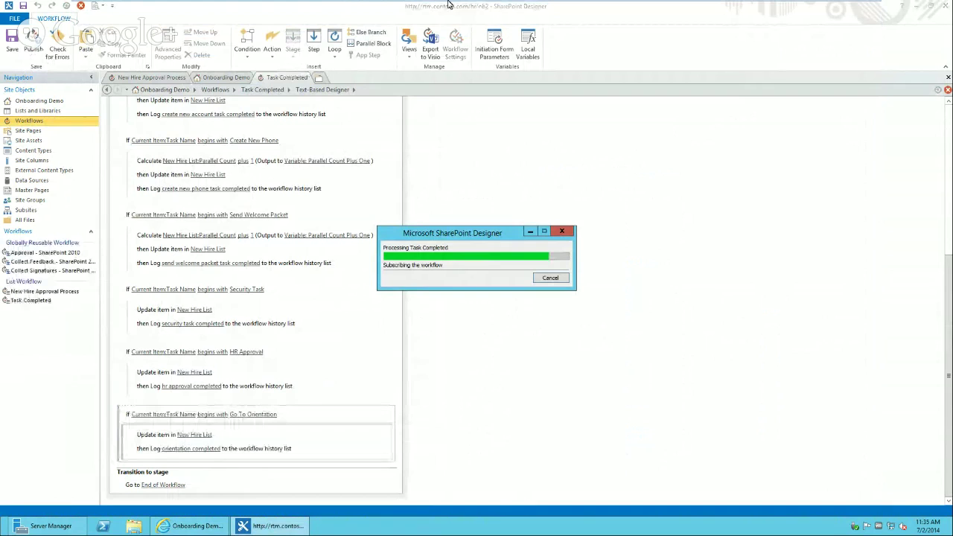
mouse_move(782, 36)
left_click(843, 9)
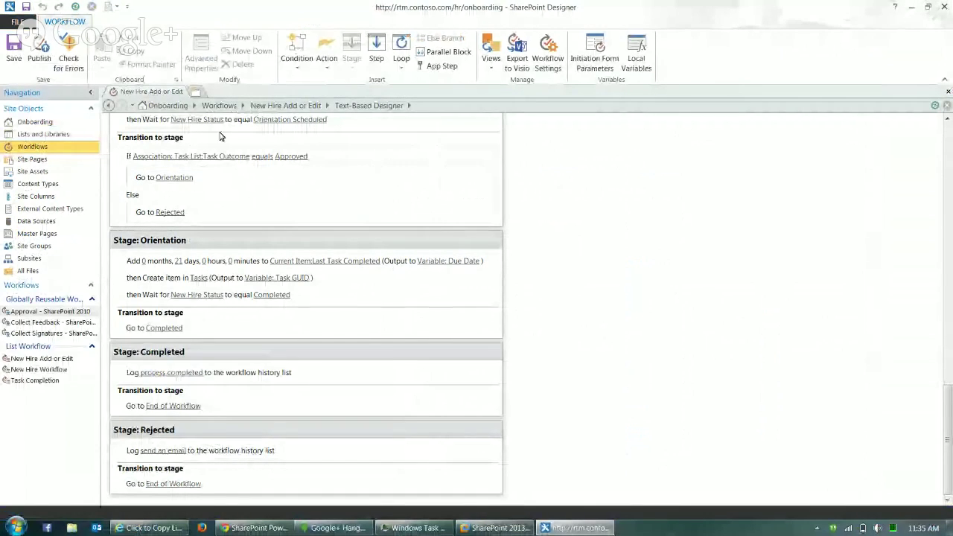
- Preview the site in a maximized browser and go to Human Resources > Onboarding Demo
left_click(60, 128)
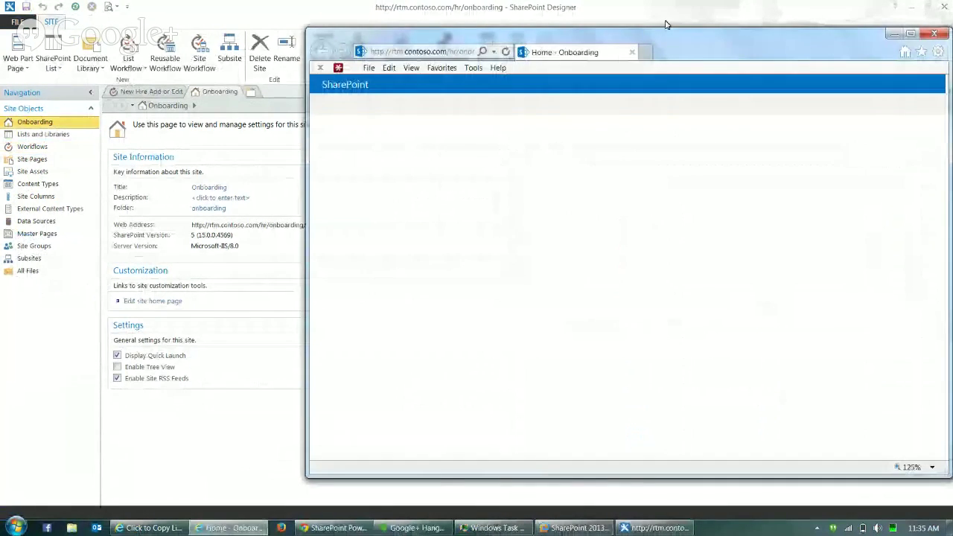
left_click(910, 34)
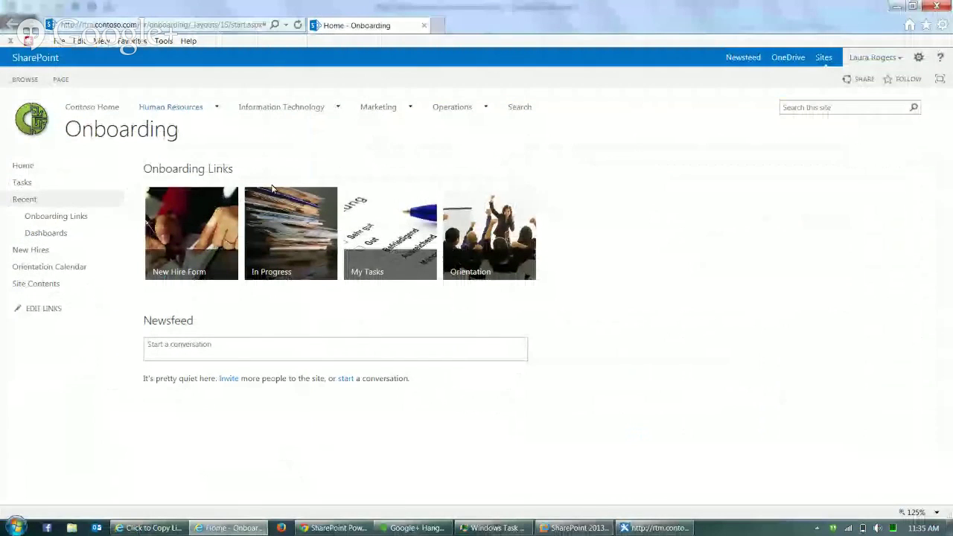
mouse_move(176, 109)
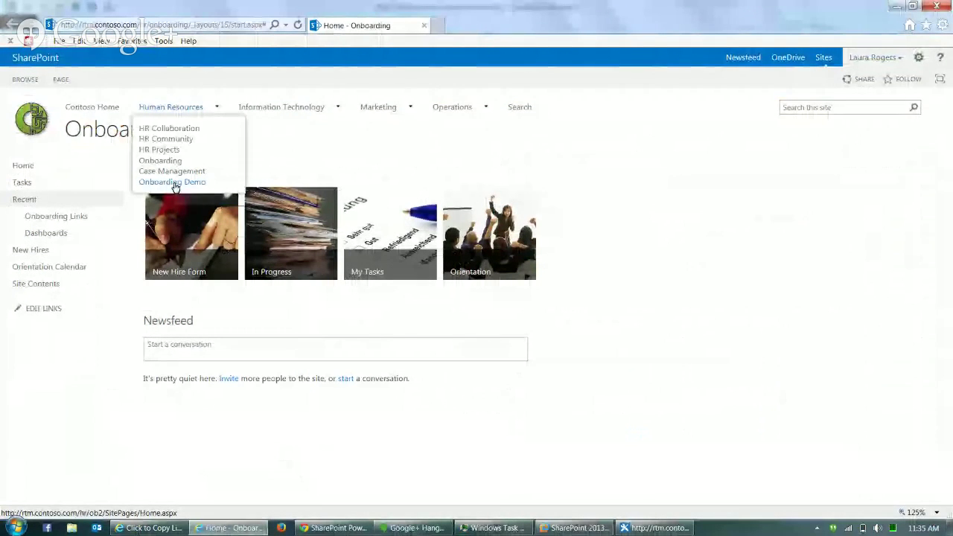
left_click(174, 183)
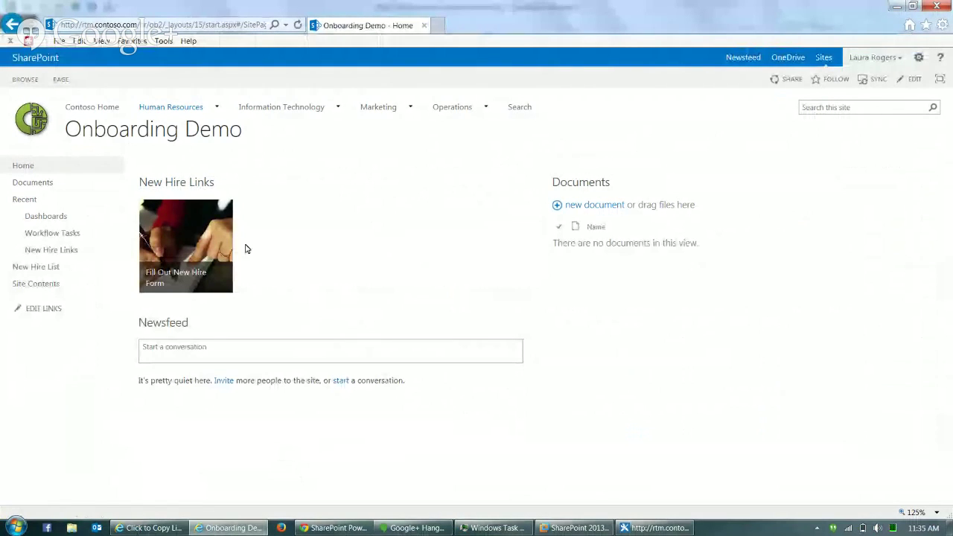
- Discard the partly filled new hire form without saving
left_click(205, 246)
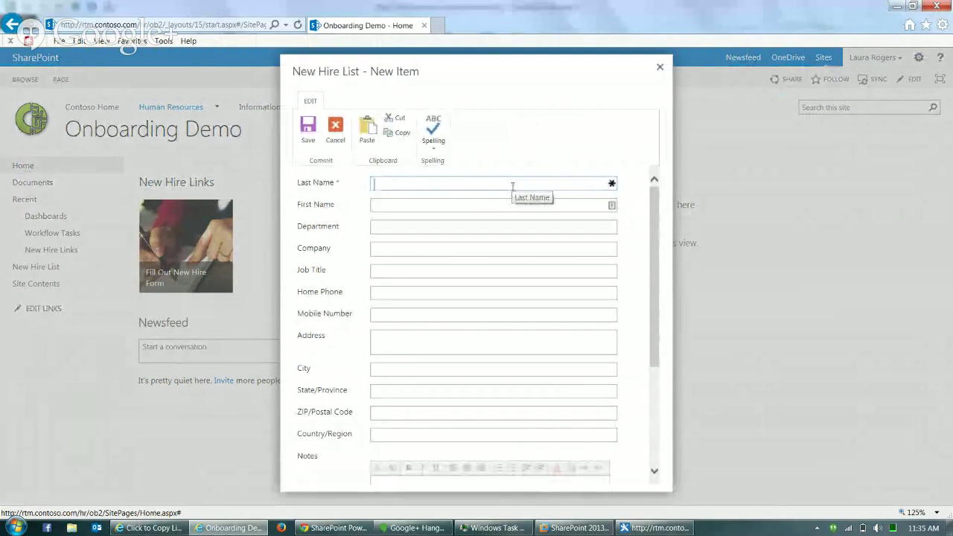
type("Wilso")
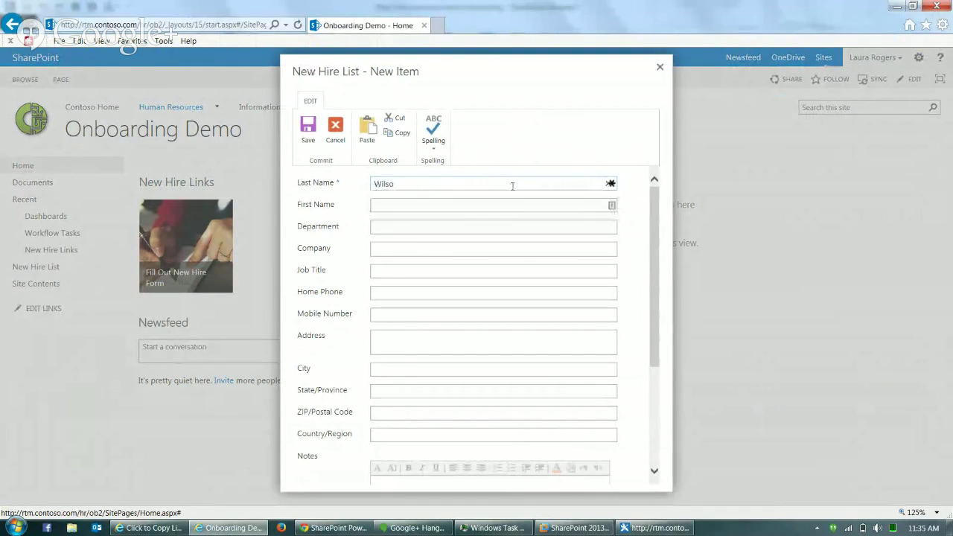
key("BackSpace")
key("BackSpace")
key("BackSpace")
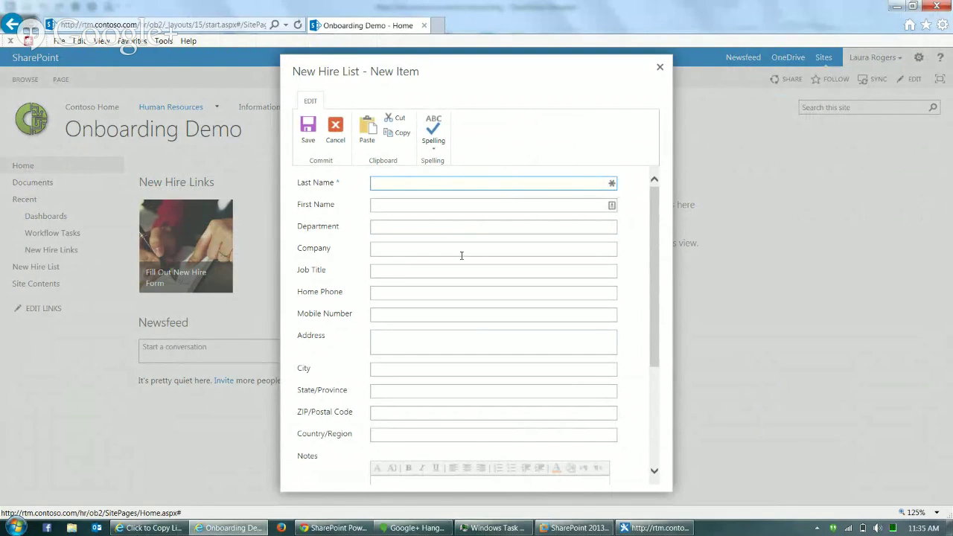
mouse_move(564, 532)
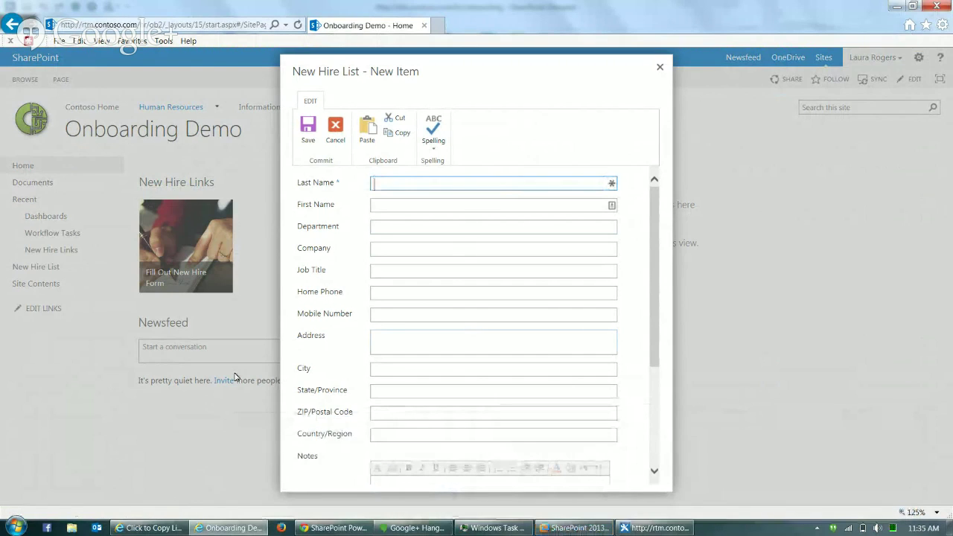
left_click(660, 68)
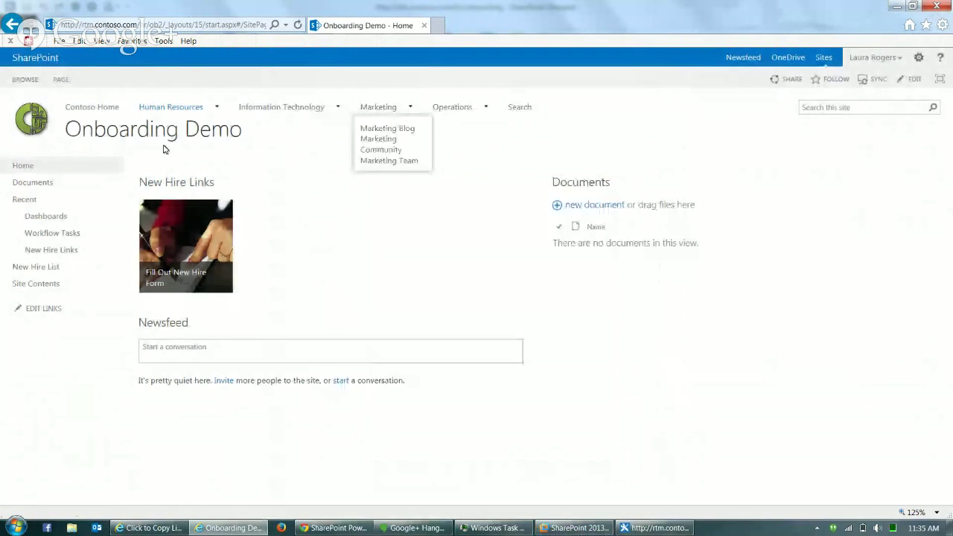
- Visit the New Hire List, return home, and reopen the Fill Out New Hire Form
left_click(54, 269)
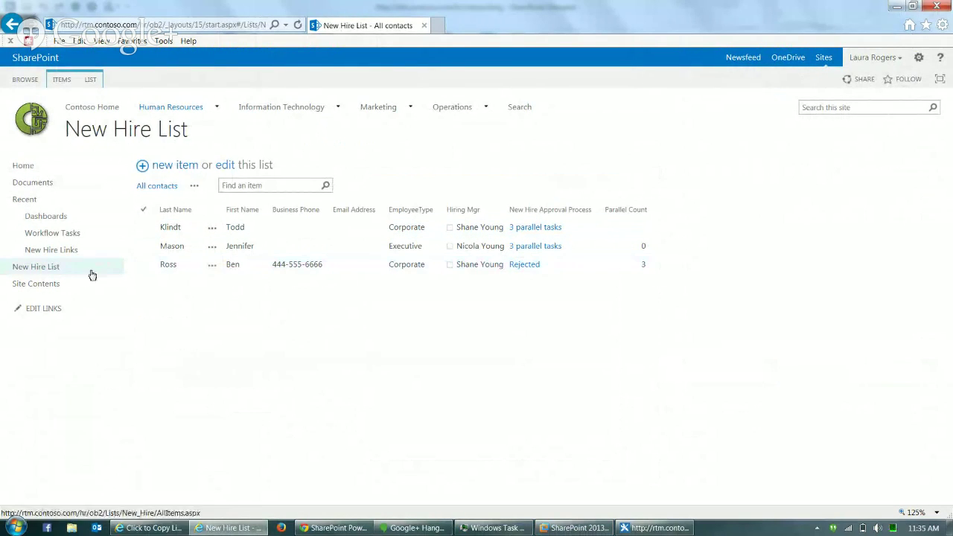
left_click(24, 165)
left_click(180, 223)
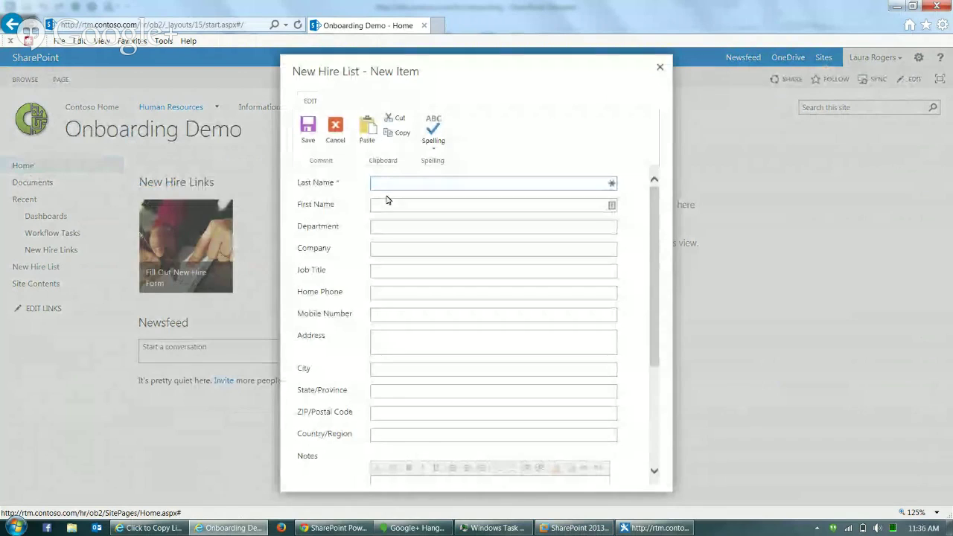
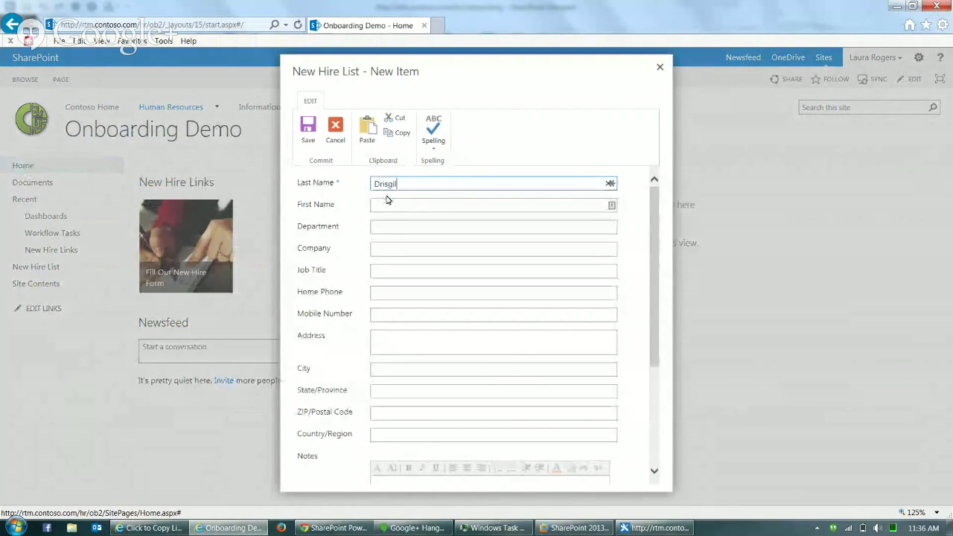
- Enter the new hire's last and first name, Department HR and a company, save, then view the New Hire List
key("Tab")
key("Tab")
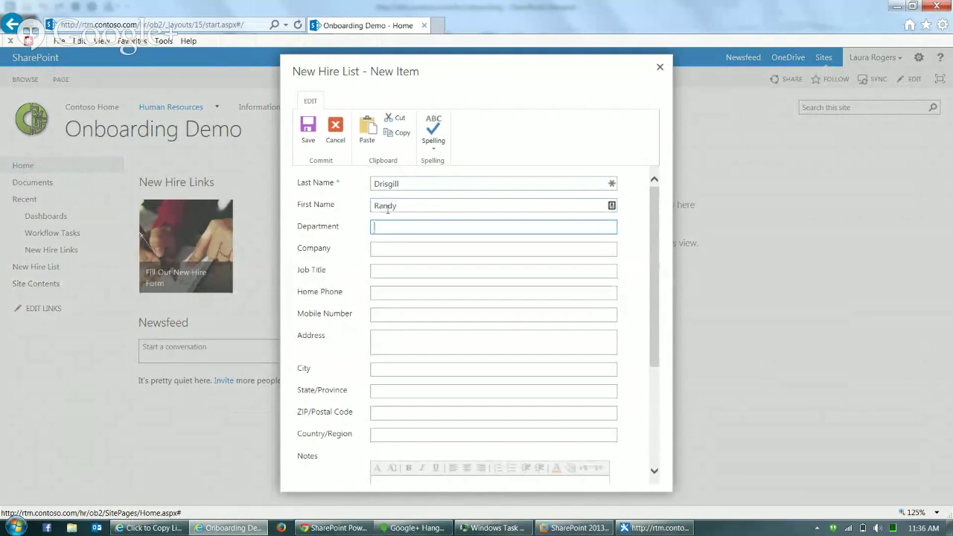
type("HR")
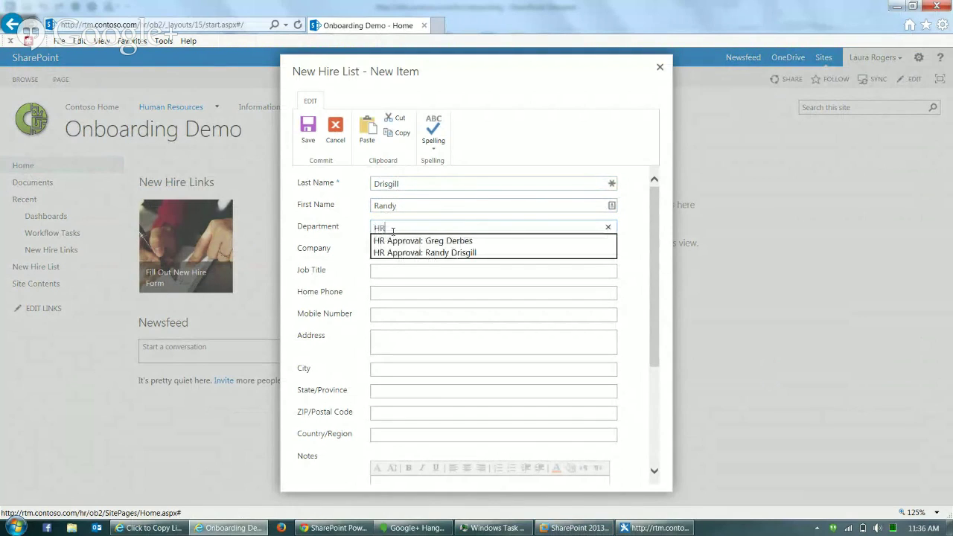
left_click(420, 201)
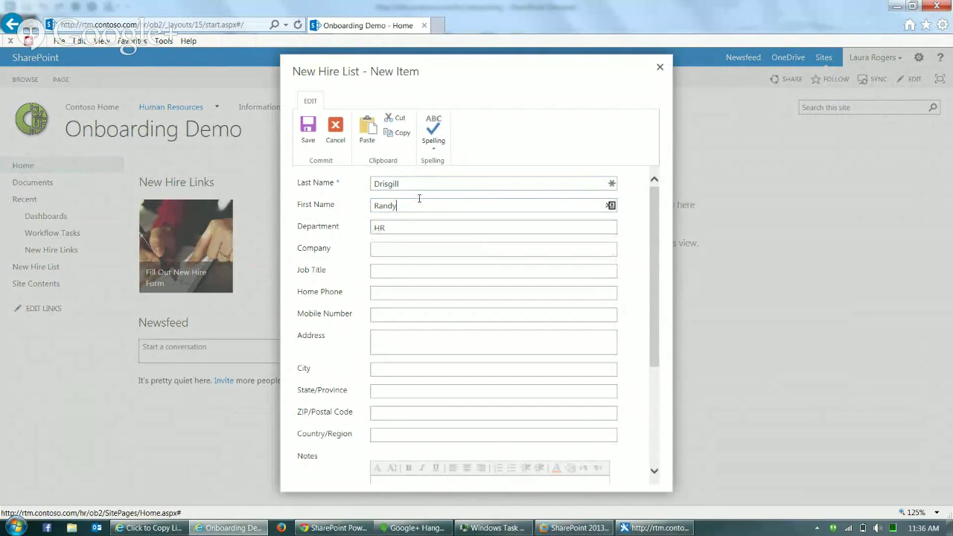
left_click(405, 250)
left_click(406, 249)
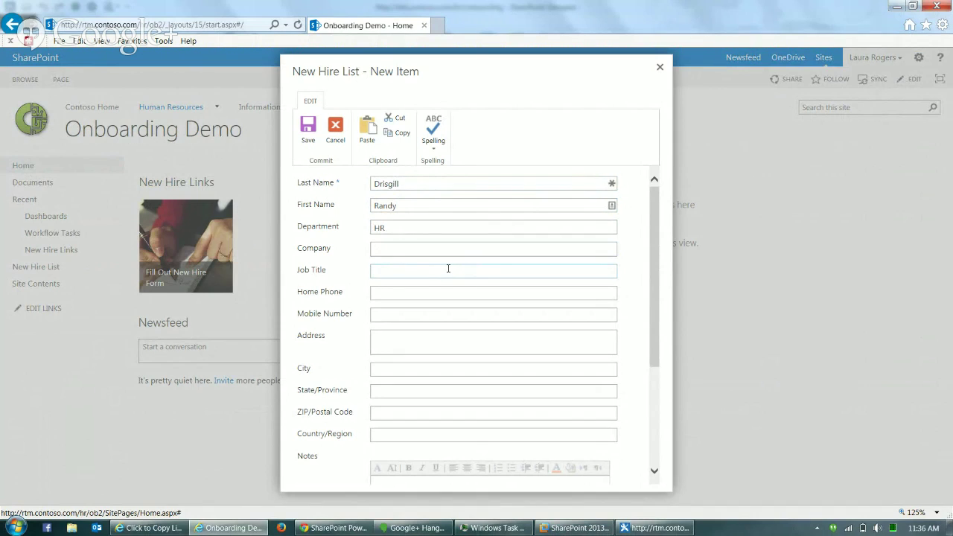
type("br")
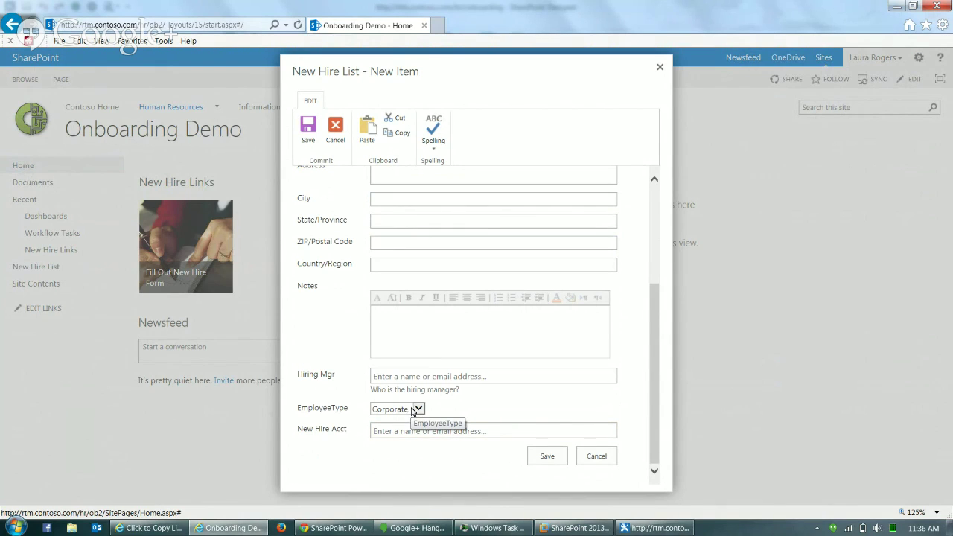
left_click(552, 458)
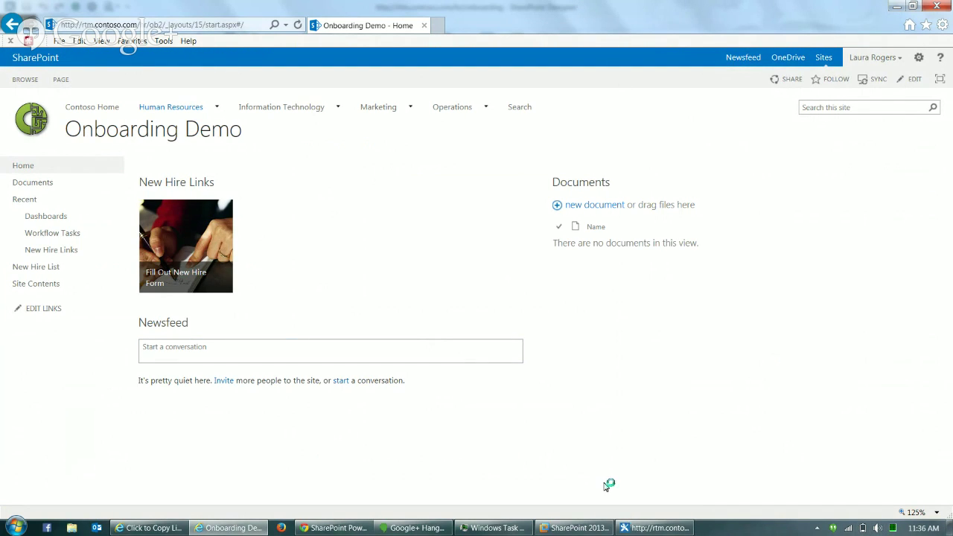
left_click(49, 266)
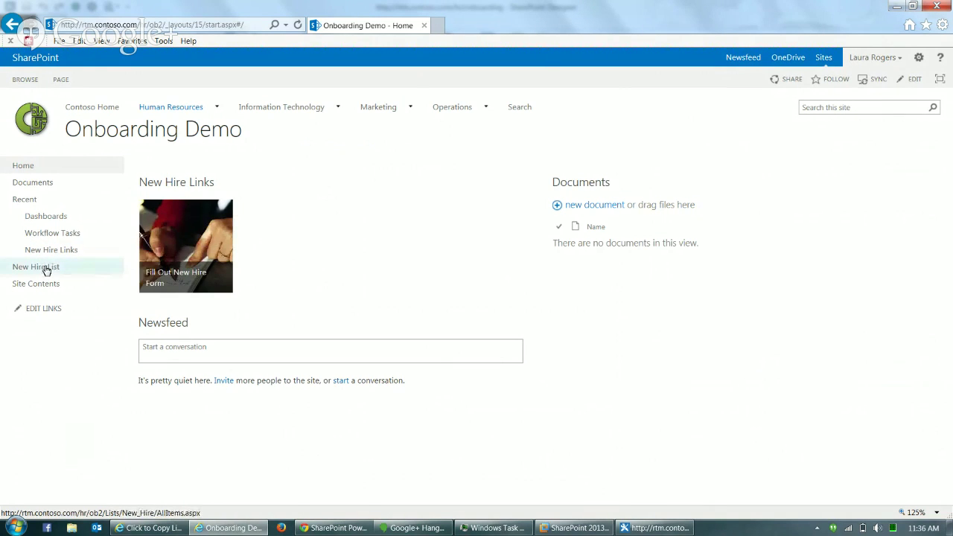
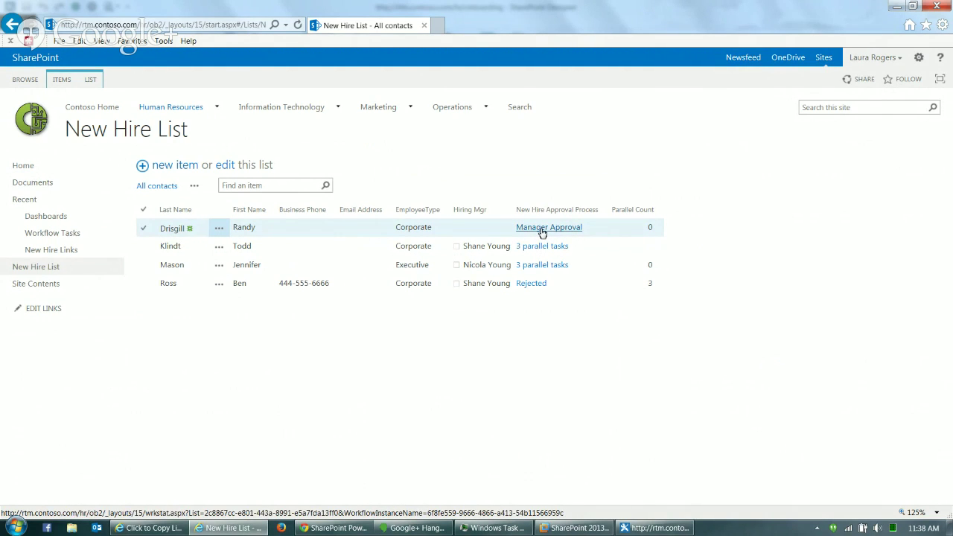
- Check the first new hire's Manager Approval workflow status, then open that hire's dashboard
left_click(556, 229)
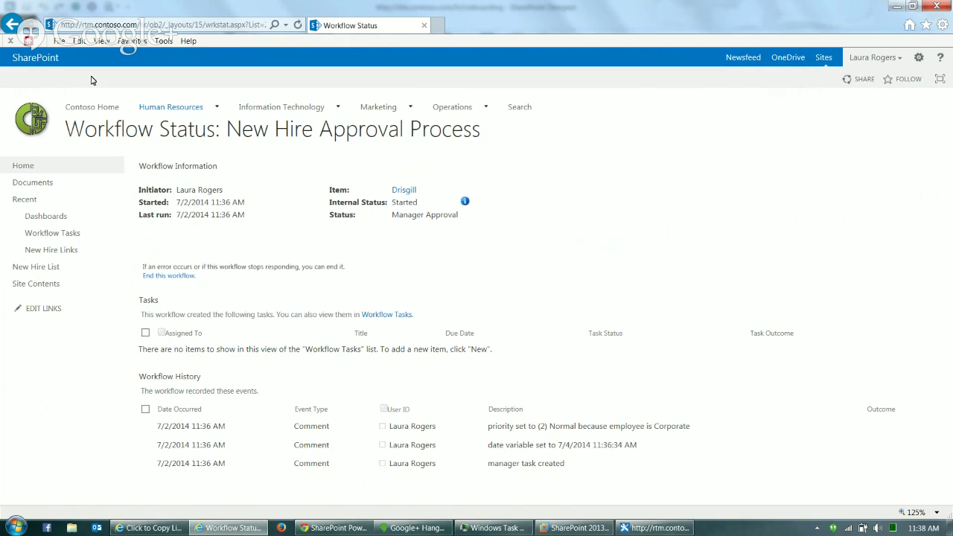
left_click(12, 23)
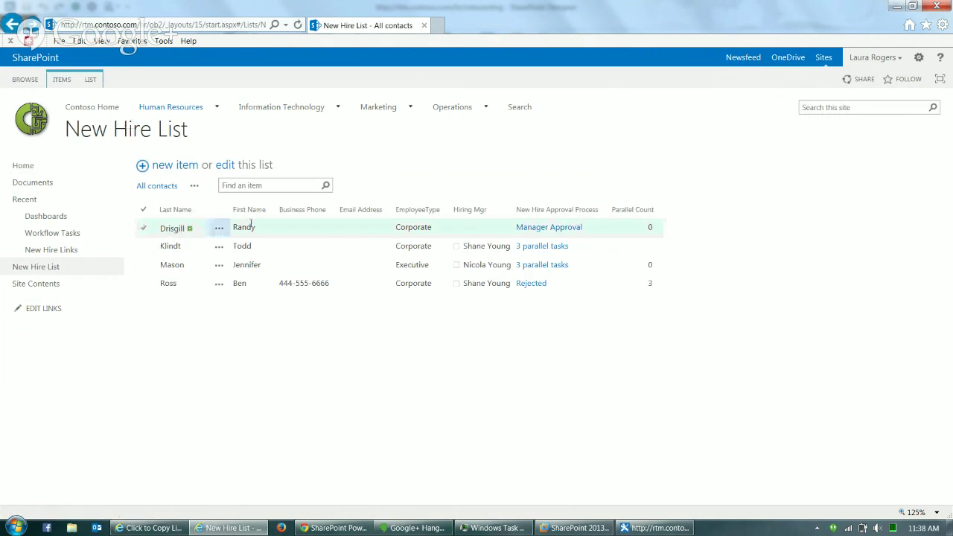
left_click(269, 233)
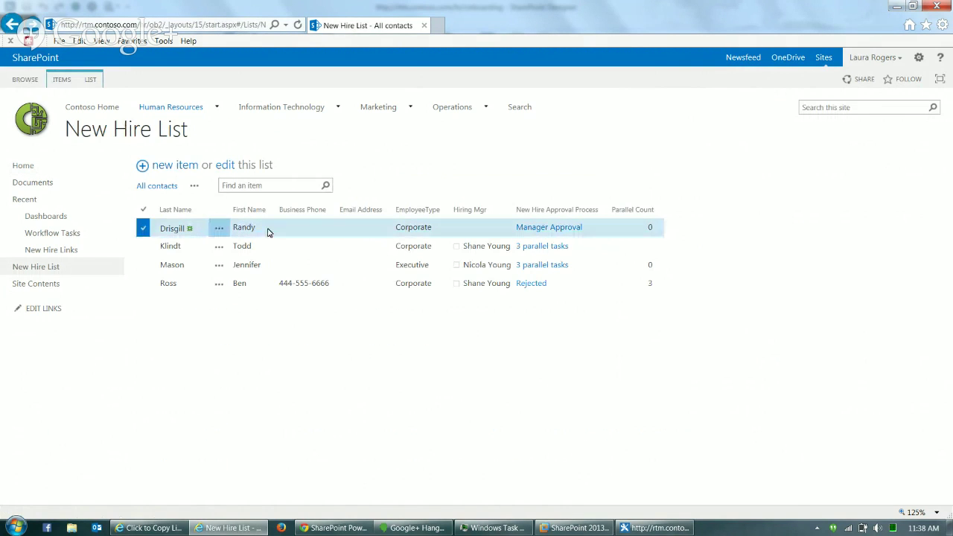
left_click(218, 231)
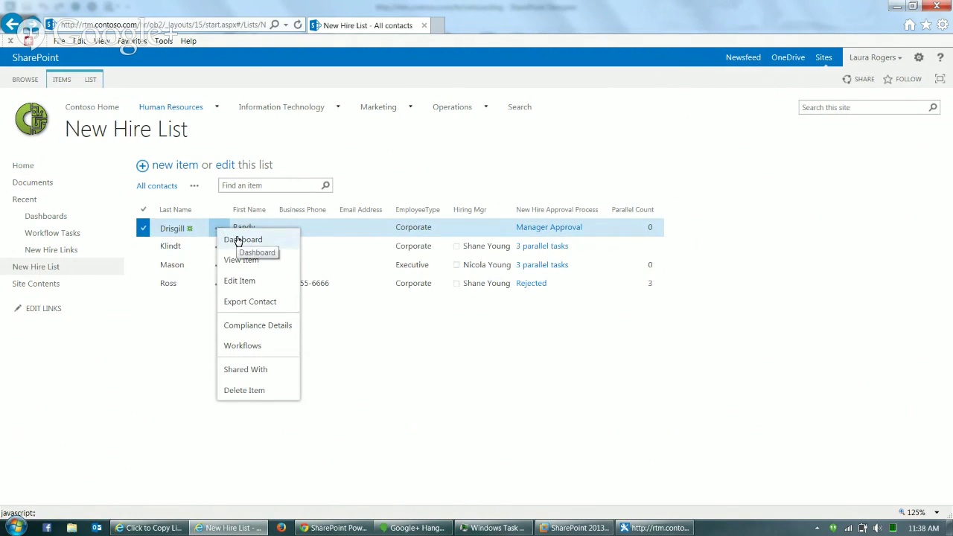
left_click(238, 240)
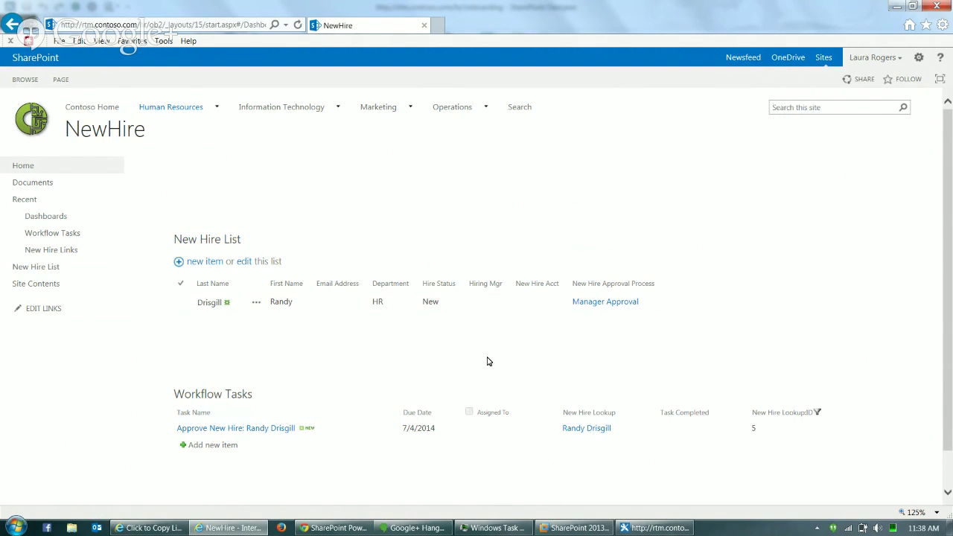
scroll(949, 343, "down", 1)
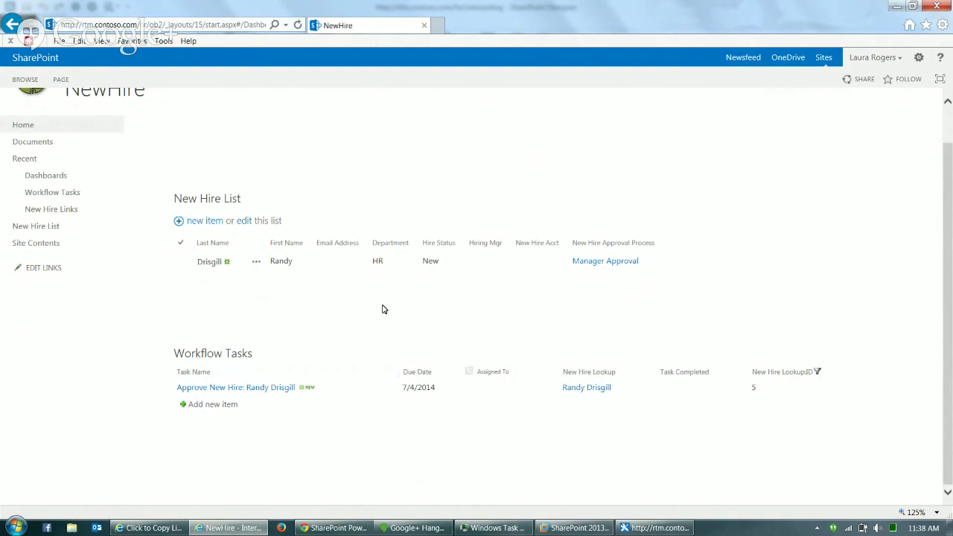
- Select the Workflow Tasks list on the dashboard, then return to the Onboarding Demo home page
left_click(505, 393)
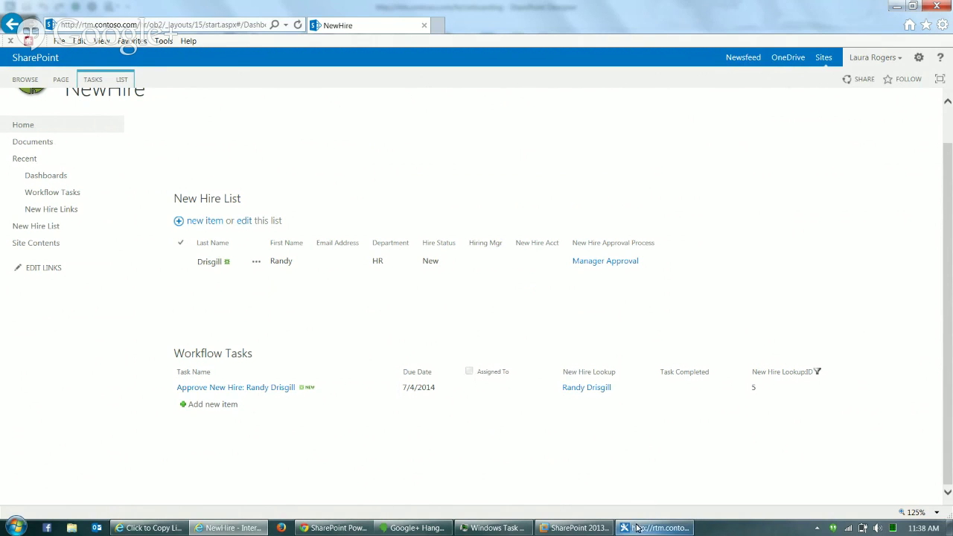
scroll(950, 121, "up", 1)
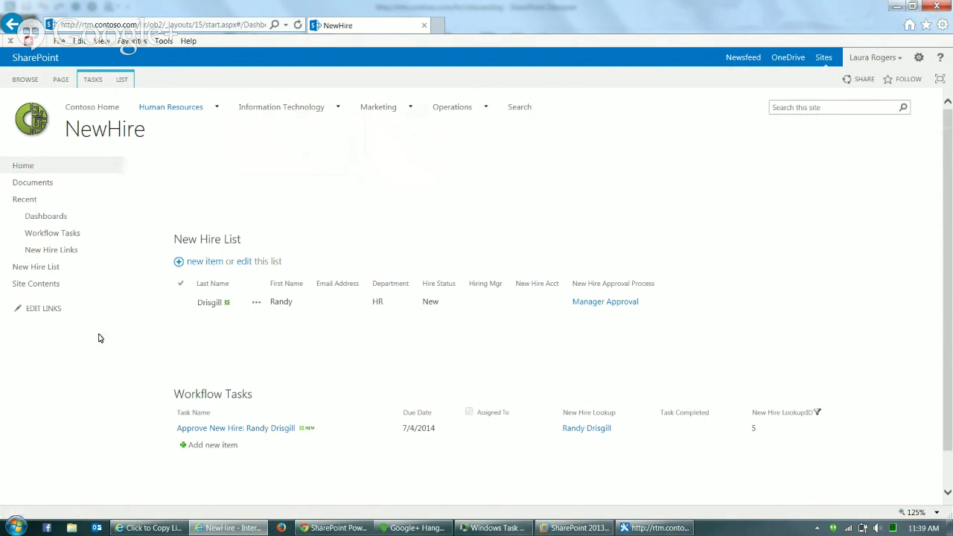
left_click(32, 170)
- Open the new hire form and cancel it without saving
left_click(181, 249)
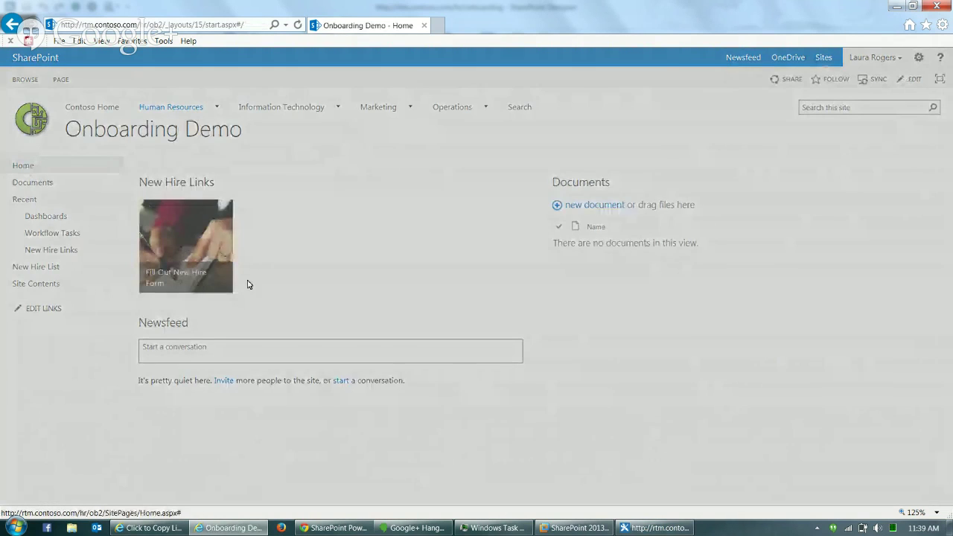
scroll(625, 418, "down", 5)
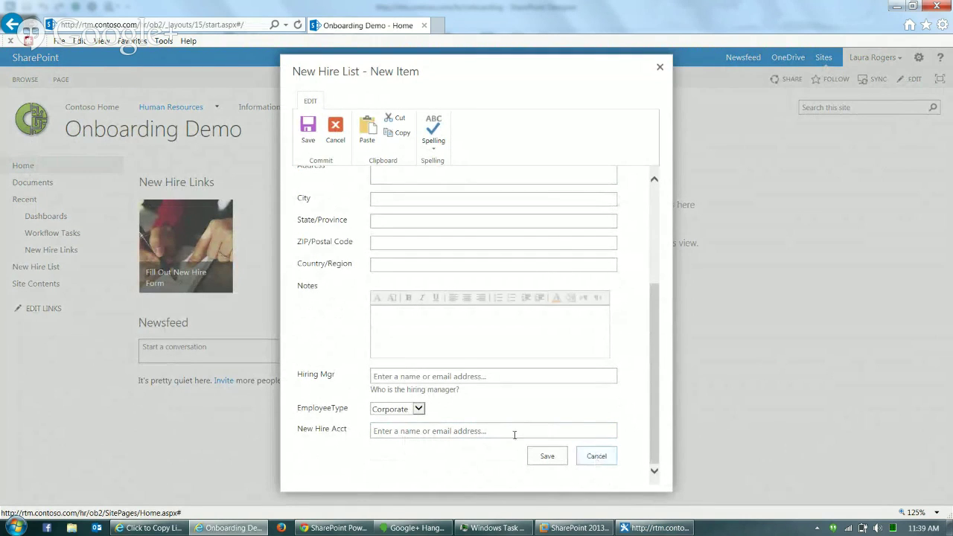
left_click(599, 456)
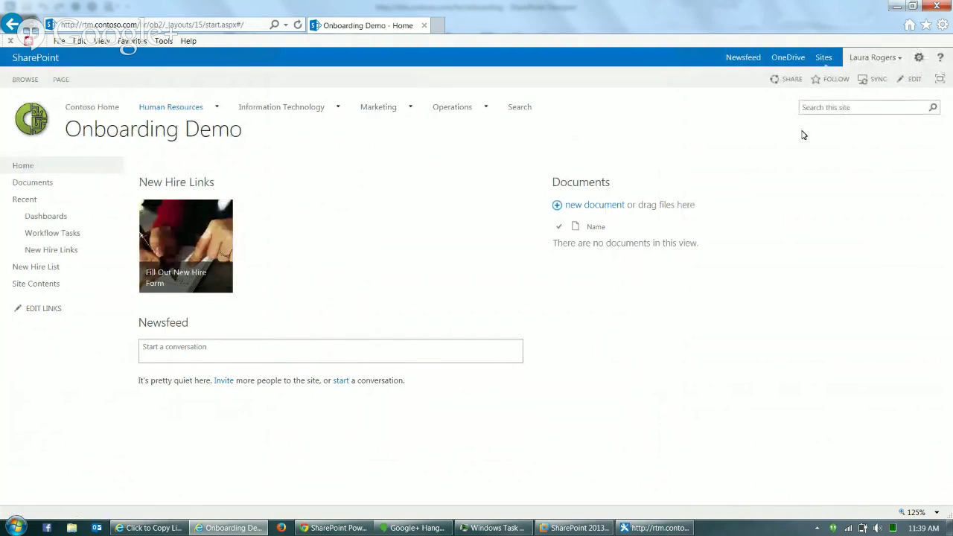
- Go through Site settings to Site content types and open the New Hire Demo content type
left_click(919, 57)
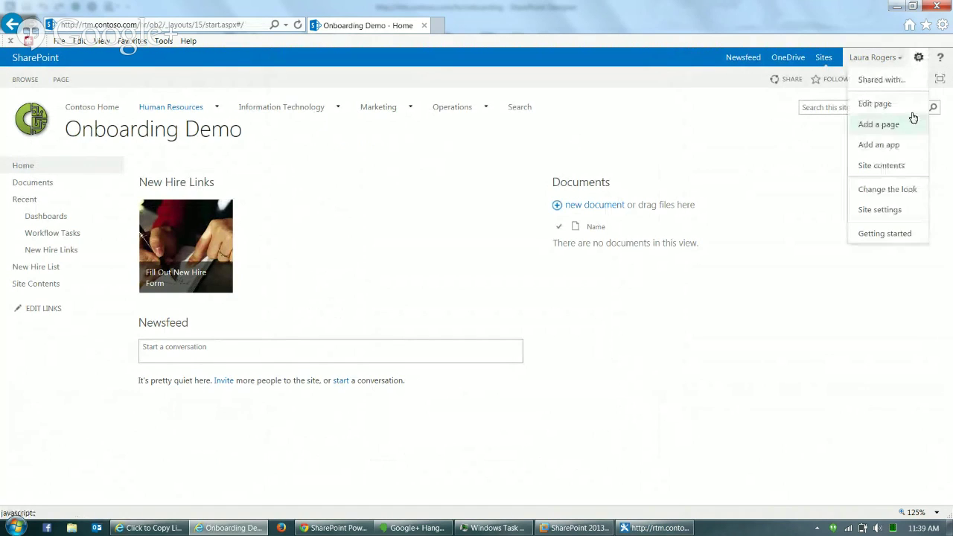
left_click(898, 210)
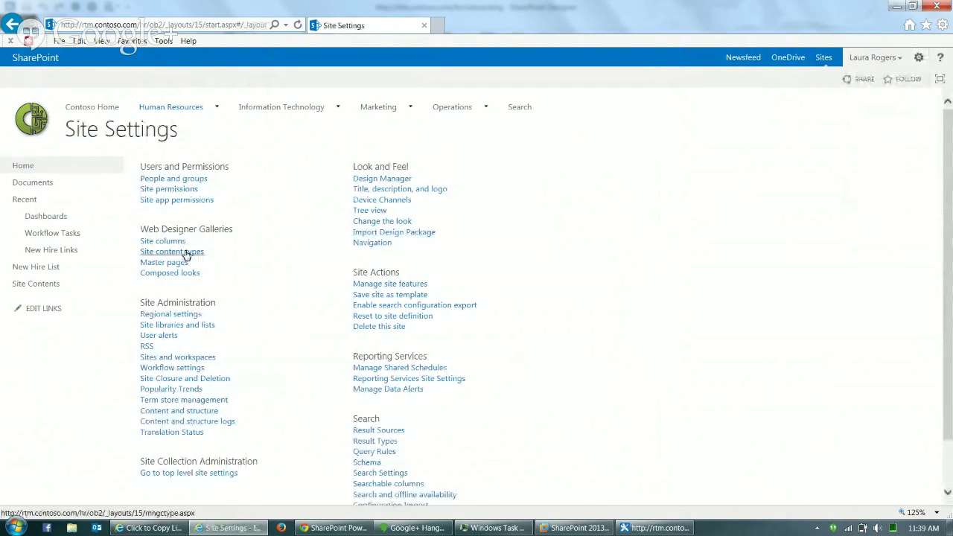
left_click(186, 253)
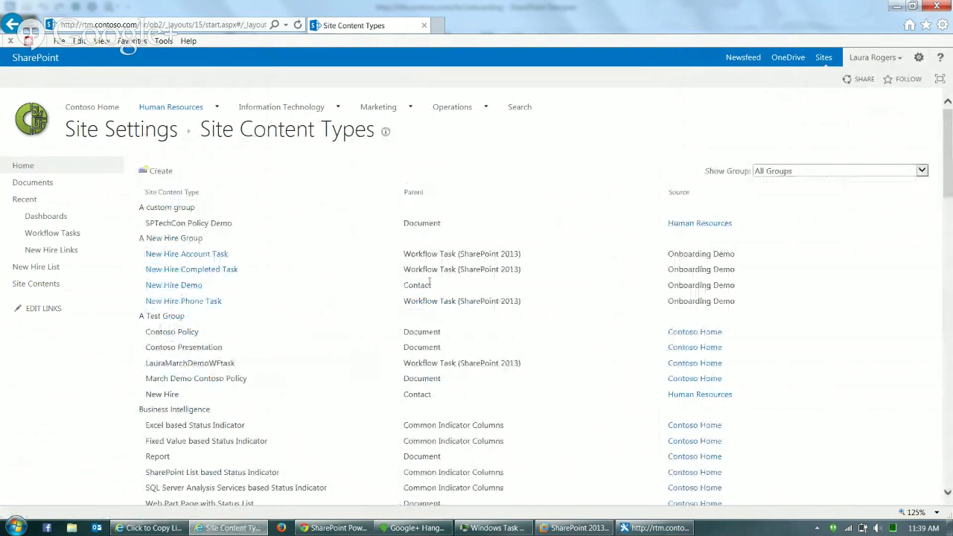
left_click_drag(433, 288, 403, 288)
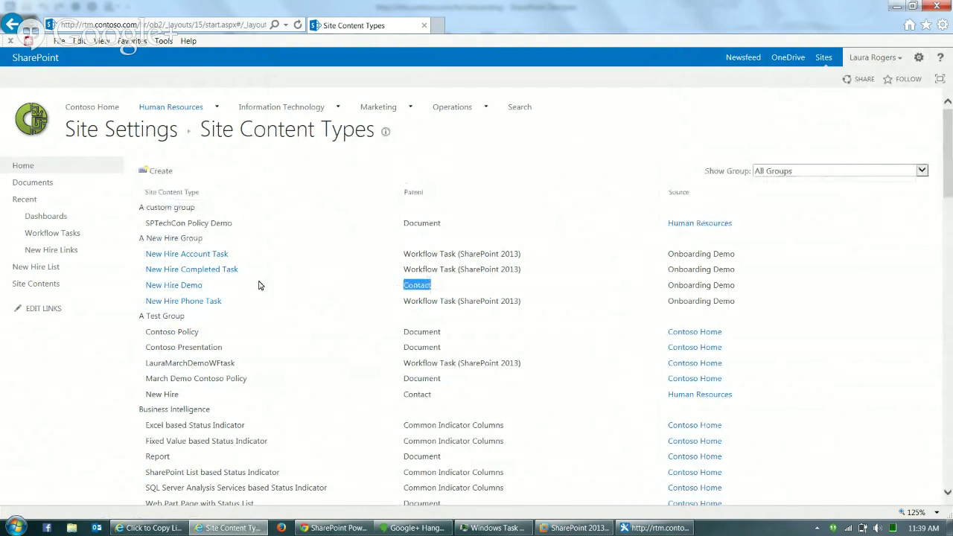
left_click(194, 287)
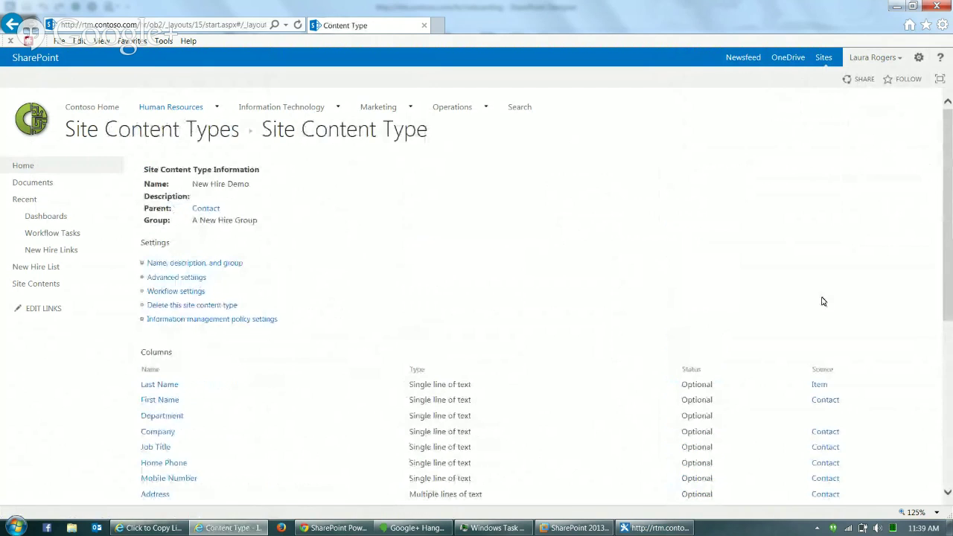
- Set the New Hire Acct column to Hidden in New Hire Demo
left_click_drag(951, 226, 952, 342)
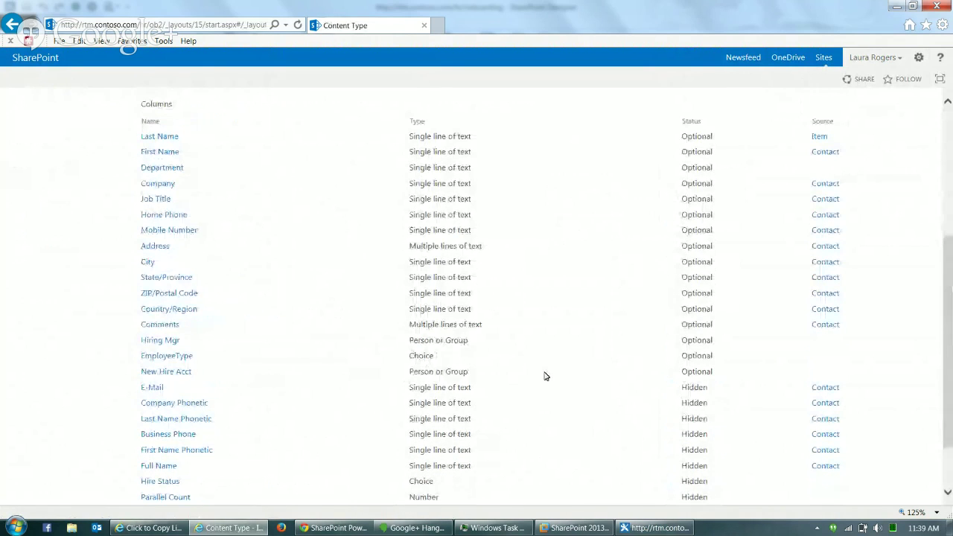
scroll(952, 476, "down", 2)
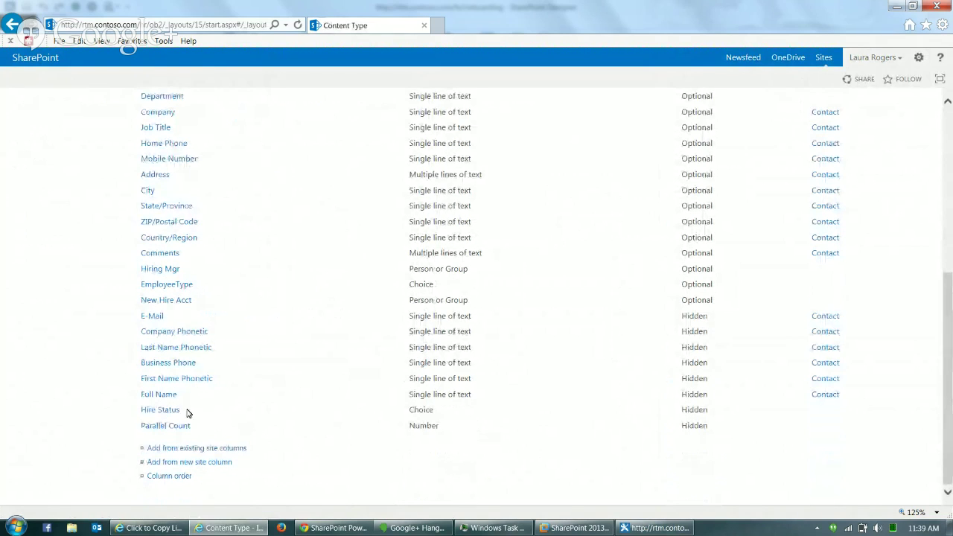
left_click(178, 303)
left_click(435, 316)
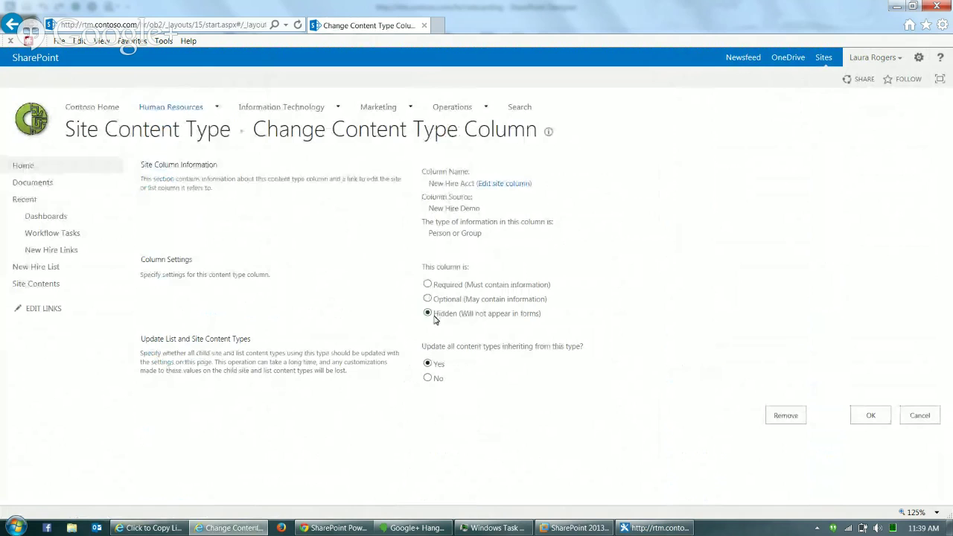
left_click(873, 417)
- Make the Hiring Mgr and Department columns Required
left_click_drag(949, 285, 942, 381)
left_click(160, 385)
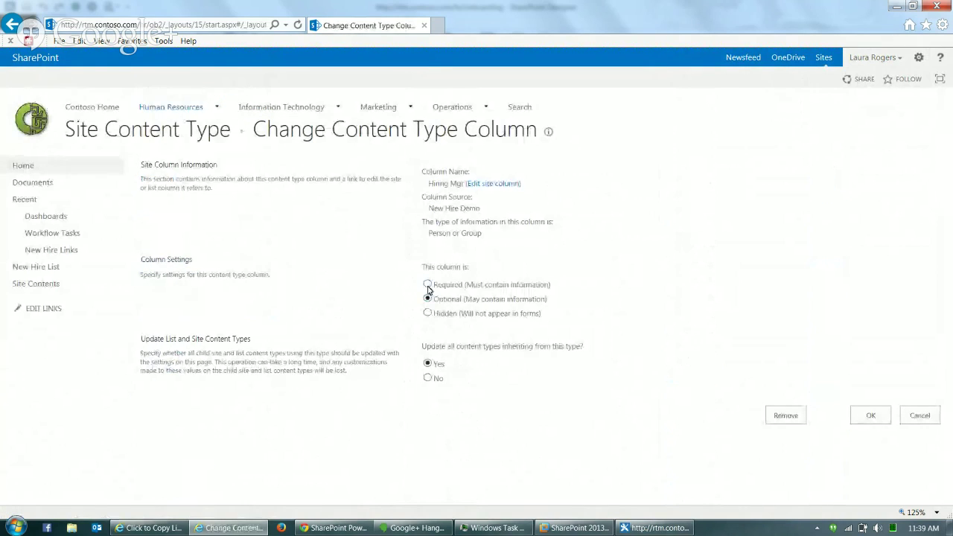
left_click(428, 284)
left_click(871, 418)
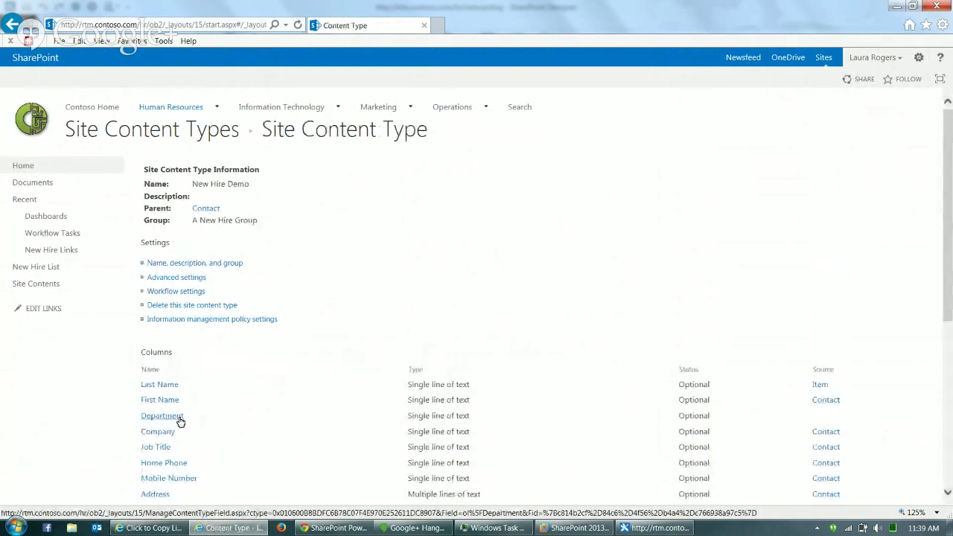
left_click(177, 419)
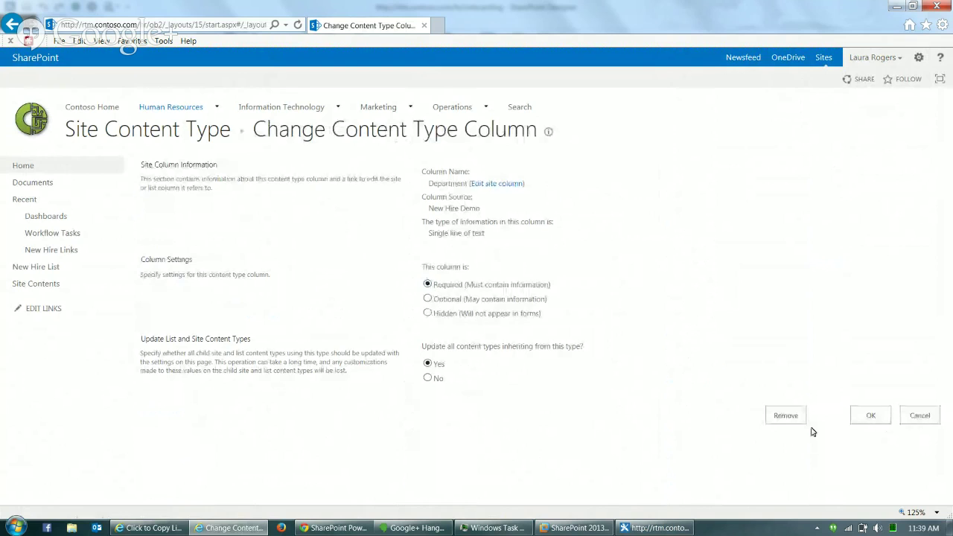
left_click(861, 417)
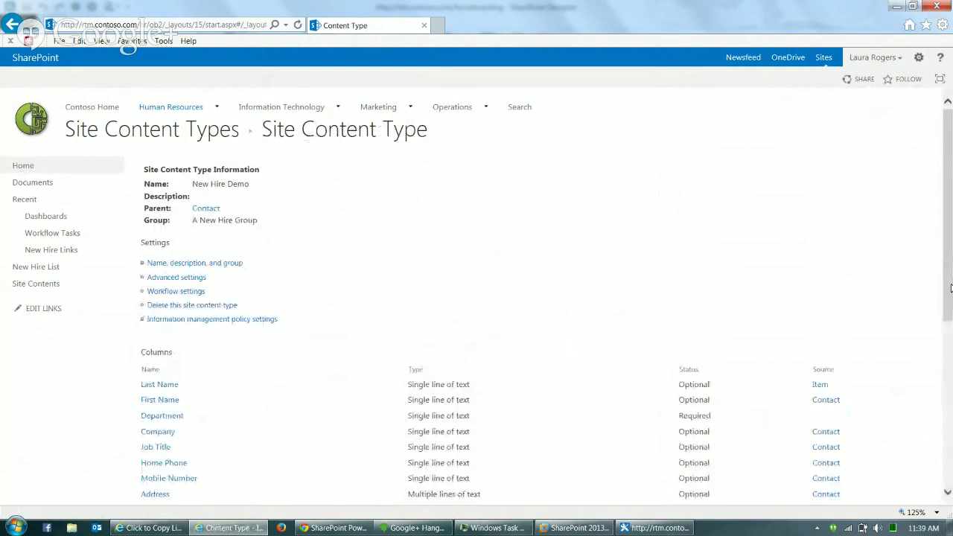
left_click_drag(951, 288, 952, 400)
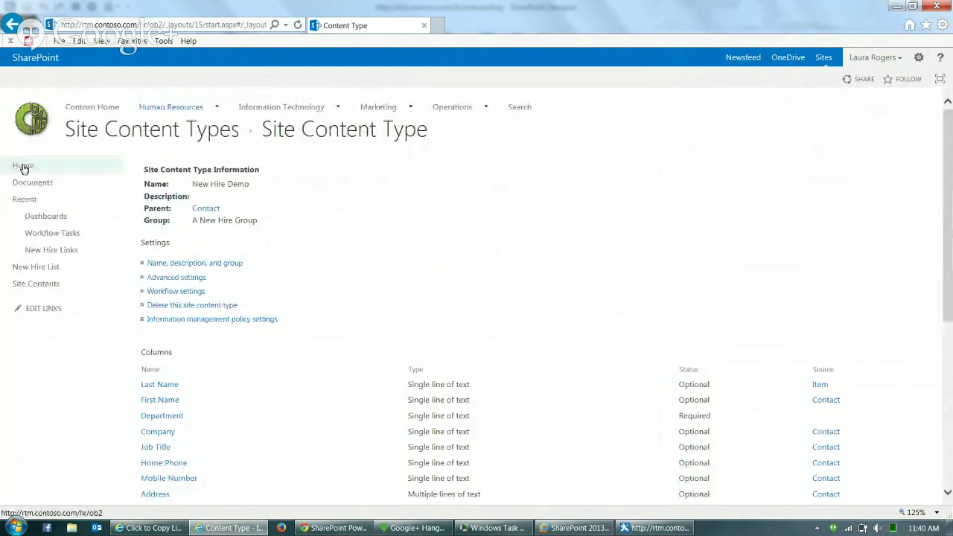
- From the New Hire List, open the Workflow Tasks list settings
left_click(41, 269)
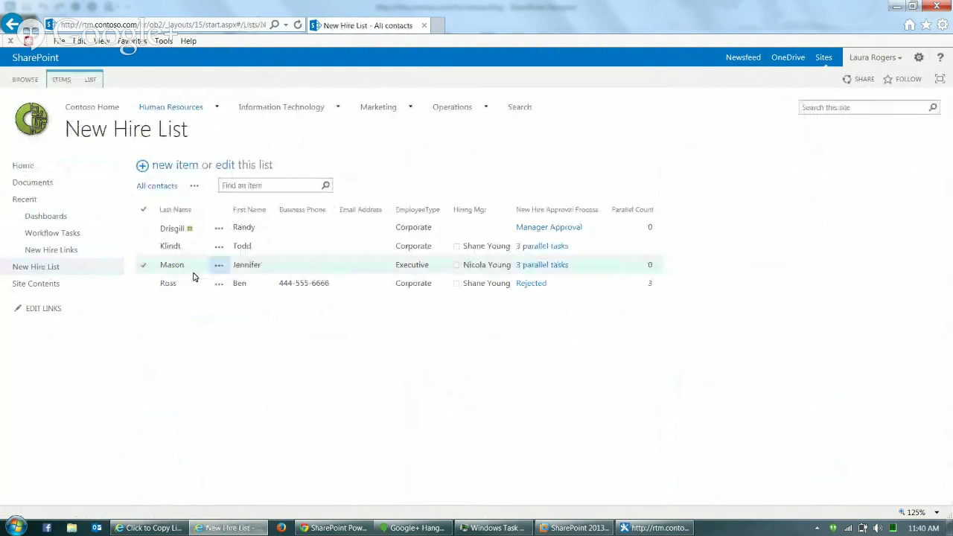
left_click(277, 227)
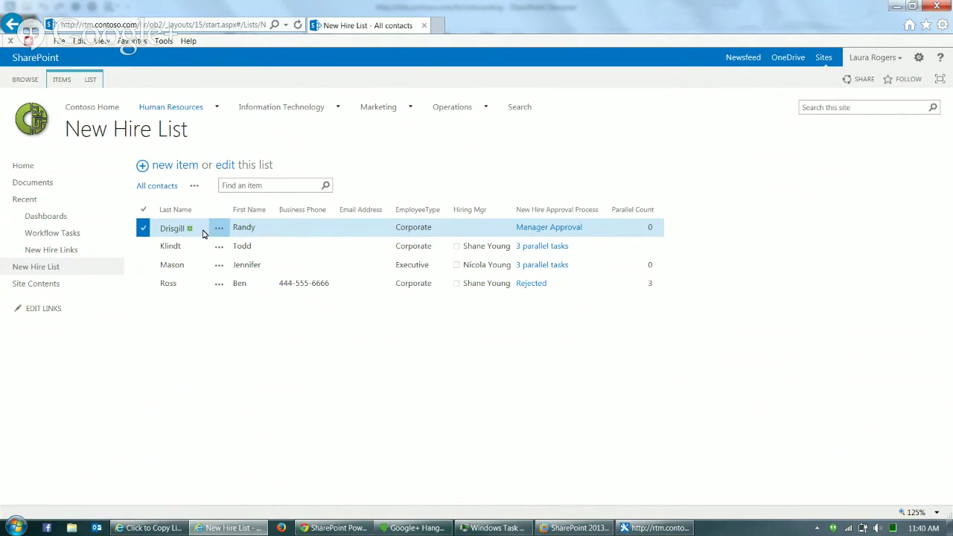
left_click(73, 234)
left_click(91, 80)
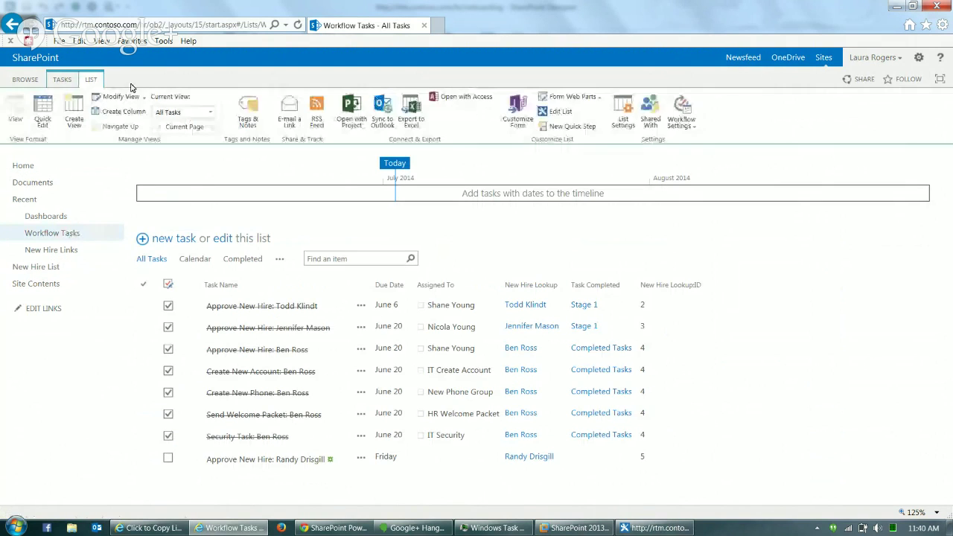
left_click(625, 112)
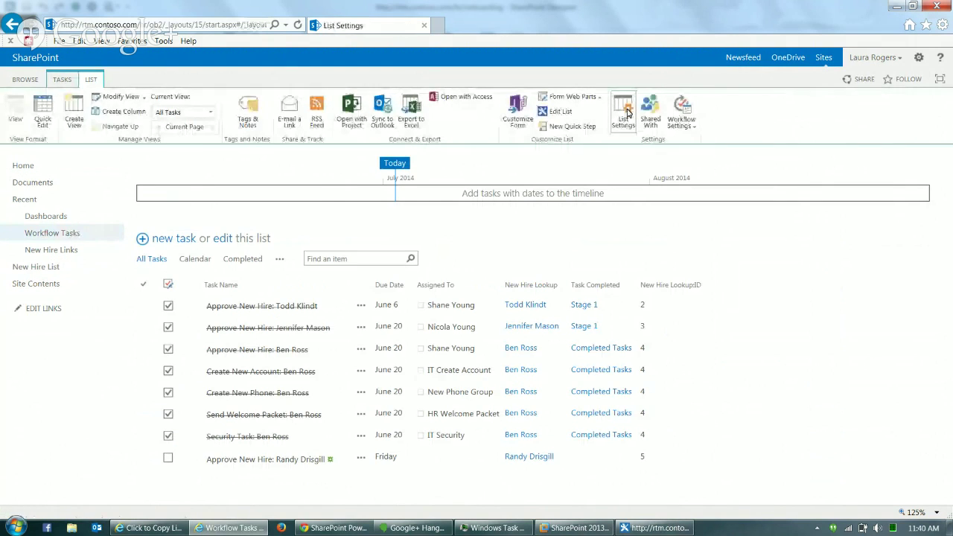
scroll(949, 380, "down", 5)
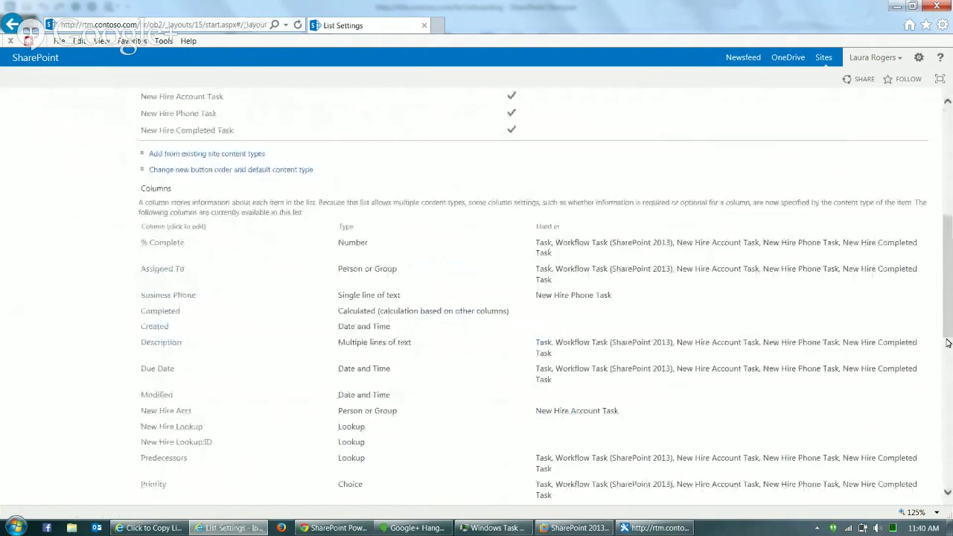
left_click_drag(949, 326, 952, 401)
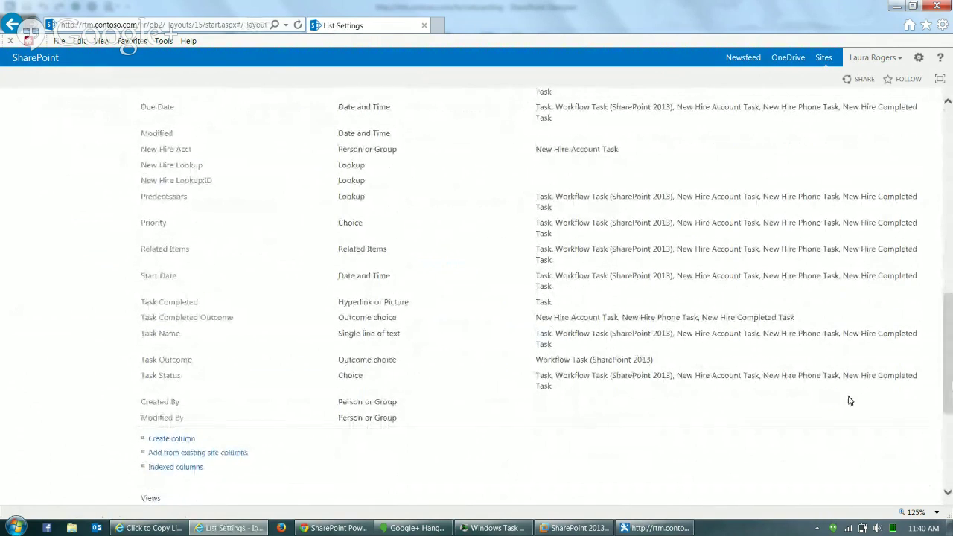
- Make the New Hire Lookup column enforce relationship behavior with Cascade delete and index it
left_click(173, 165)
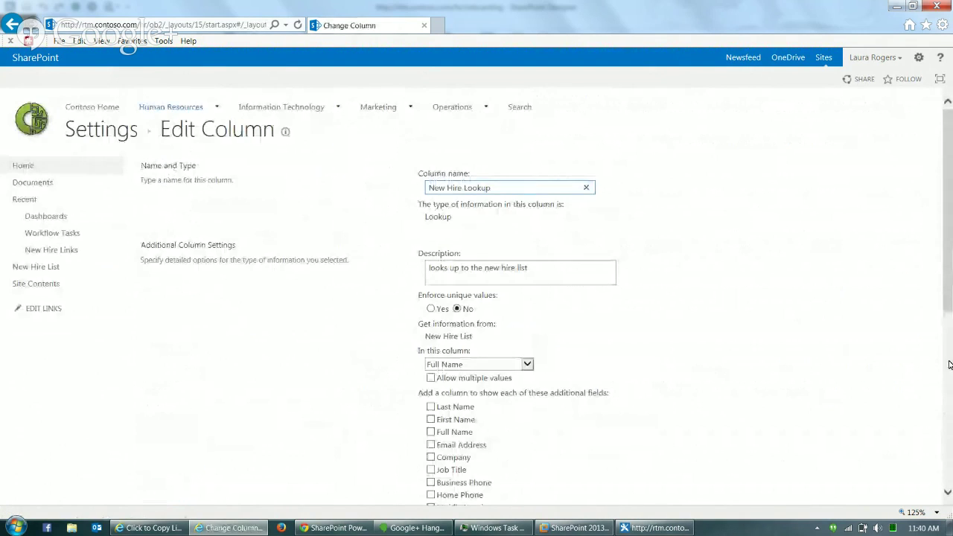
left_click(949, 364)
left_click(424, 345)
left_click(431, 373)
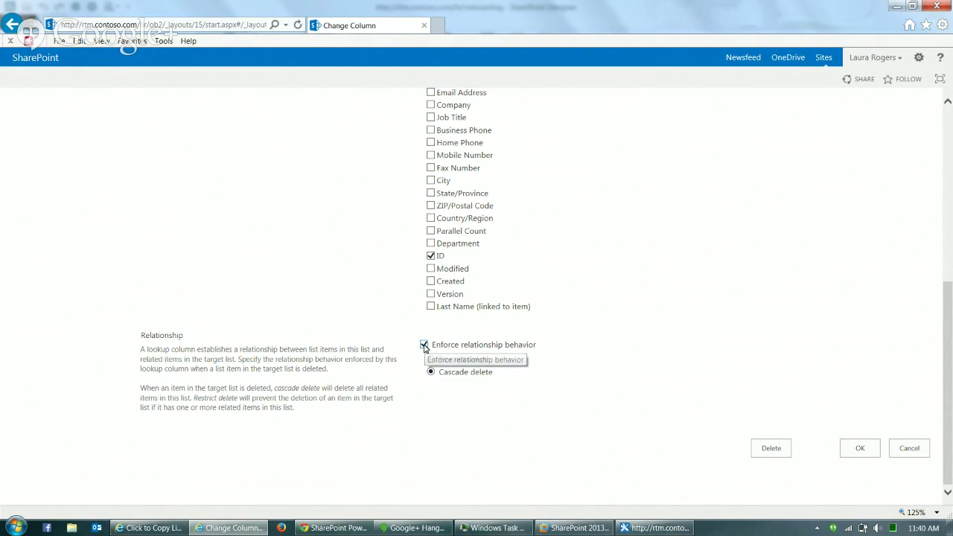
left_click(861, 449)
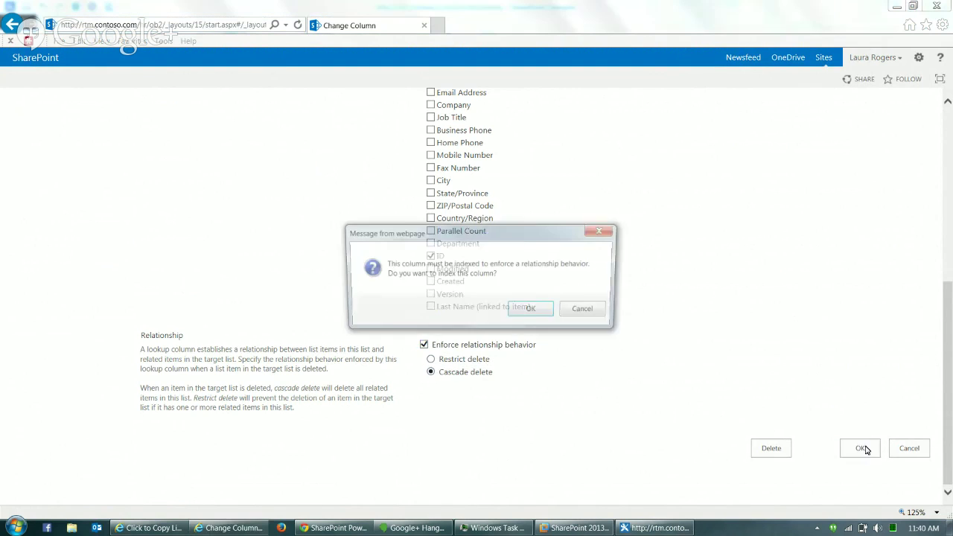
left_click(543, 312)
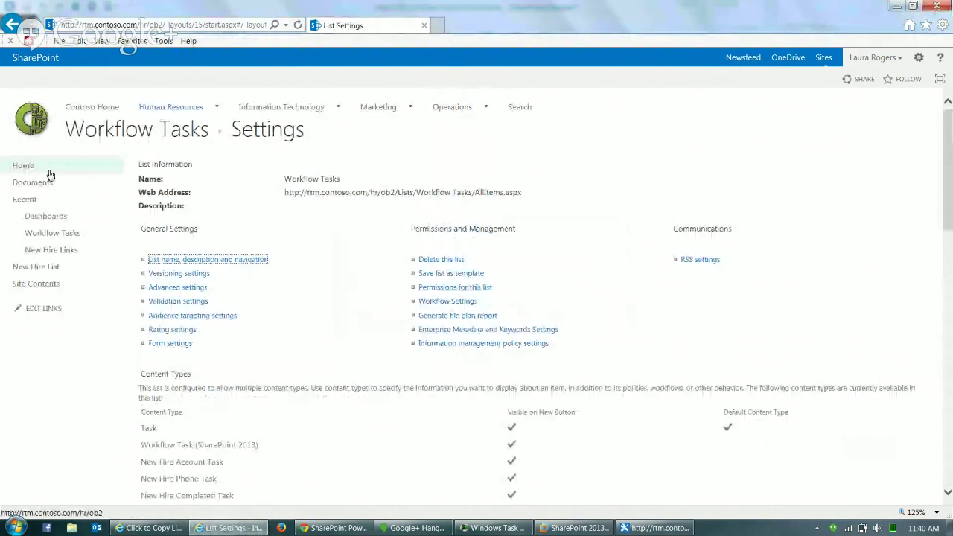
- Delete the first new hire from the New Hire List, confirming the move to the Recycle Bin
left_click(53, 266)
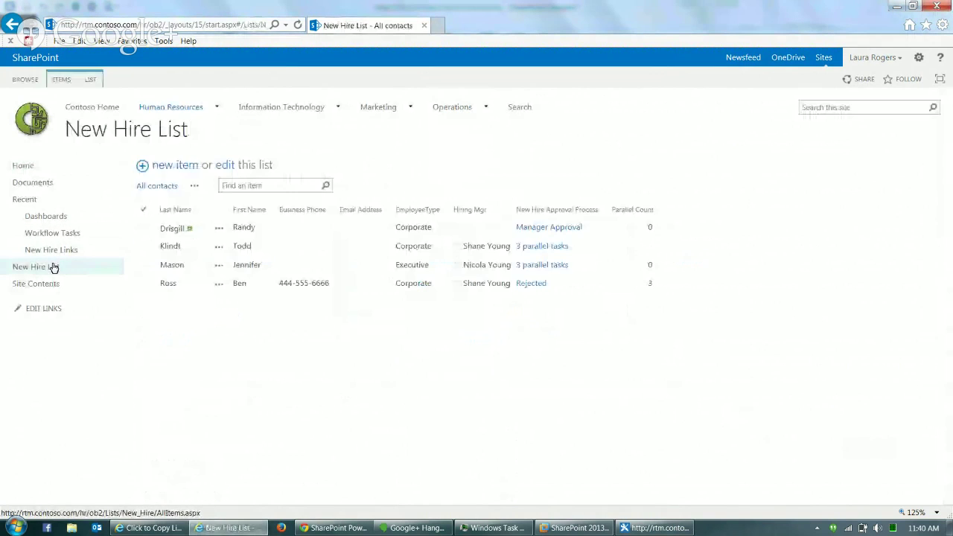
left_click(219, 231)
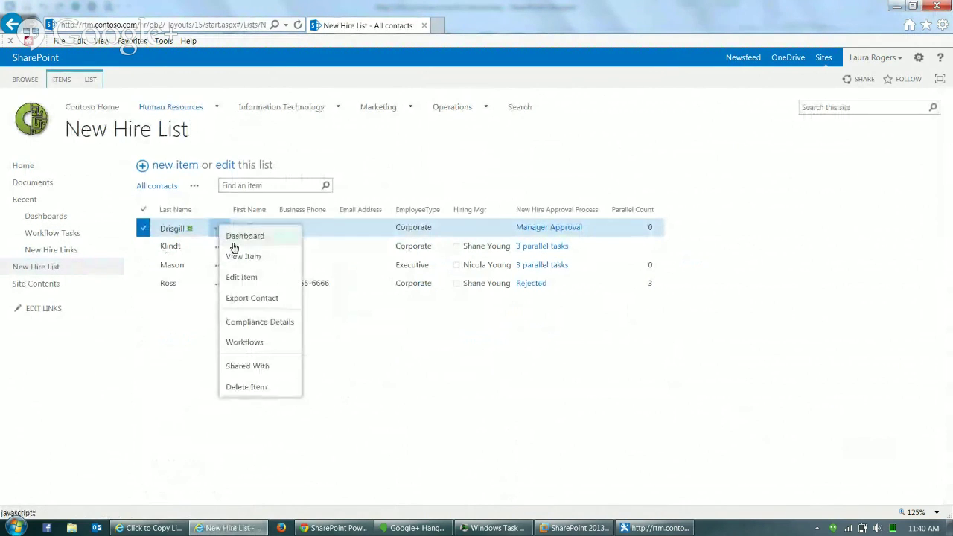
left_click(261, 388)
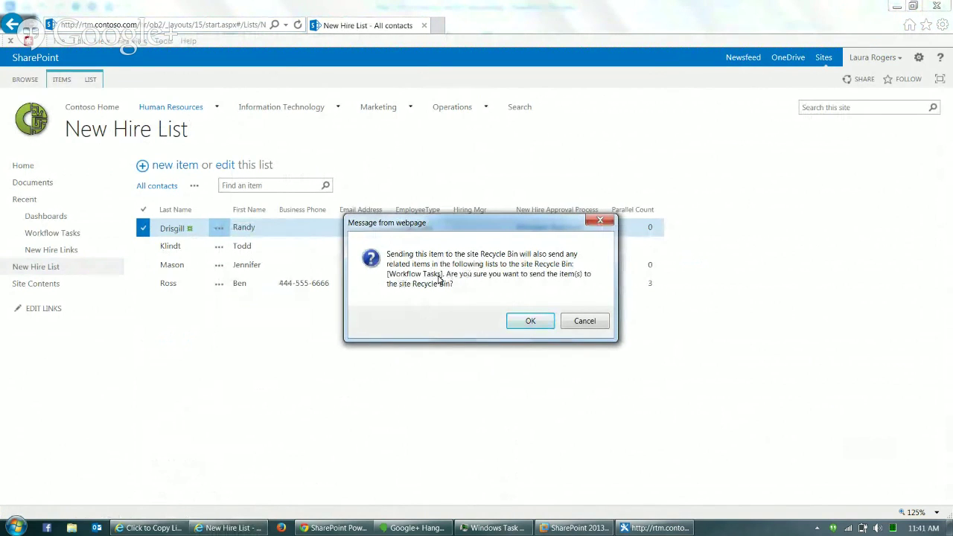
left_click(534, 322)
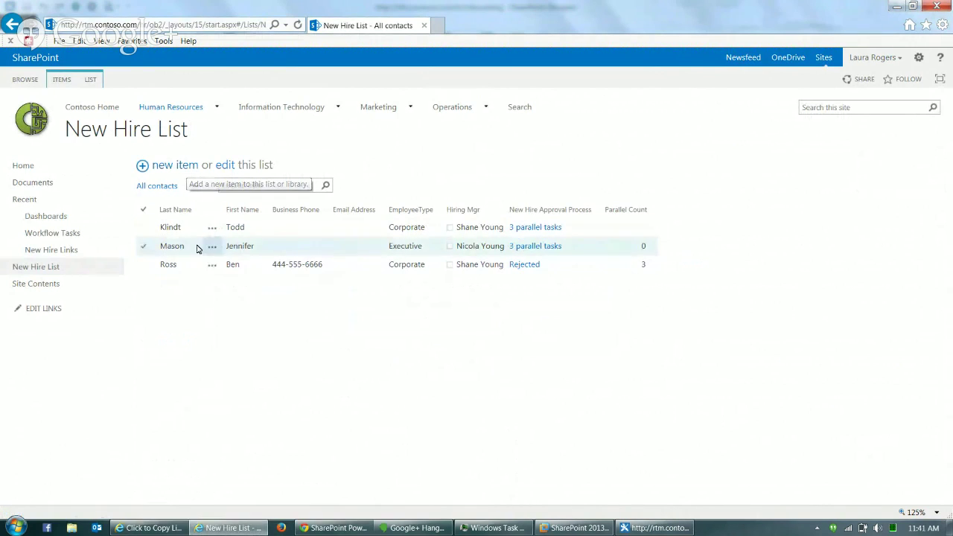
- Start a new hire form with the hire's last and first name and Department HR
left_click(34, 165)
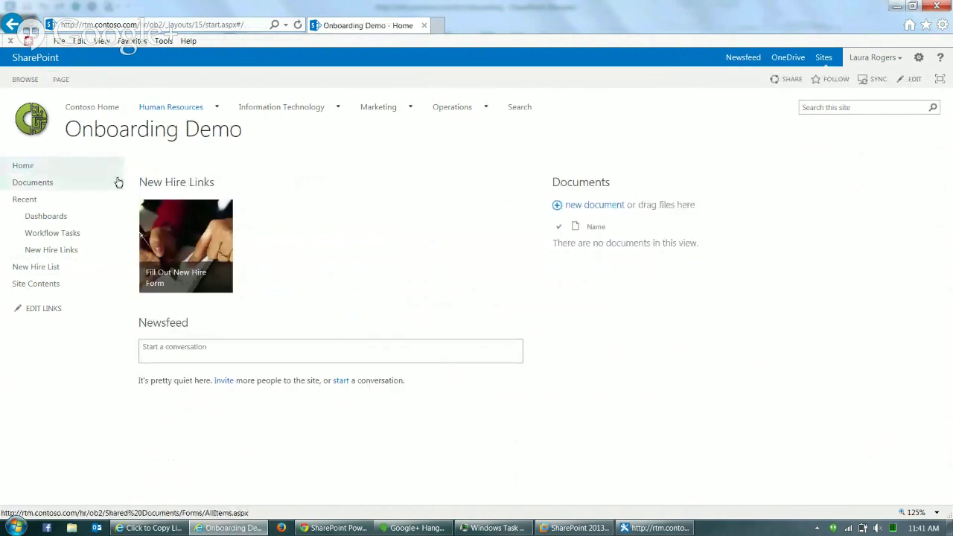
left_click(182, 236)
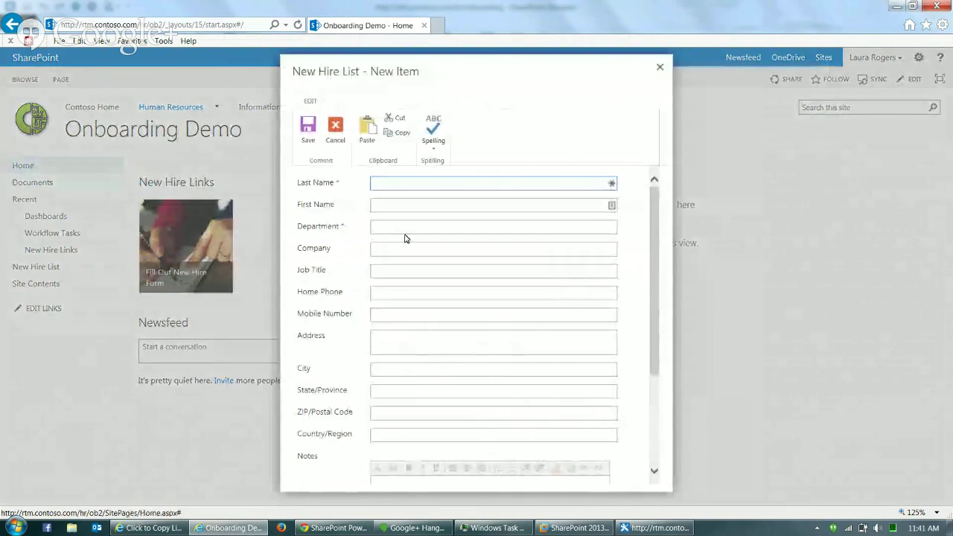
key("Tab")
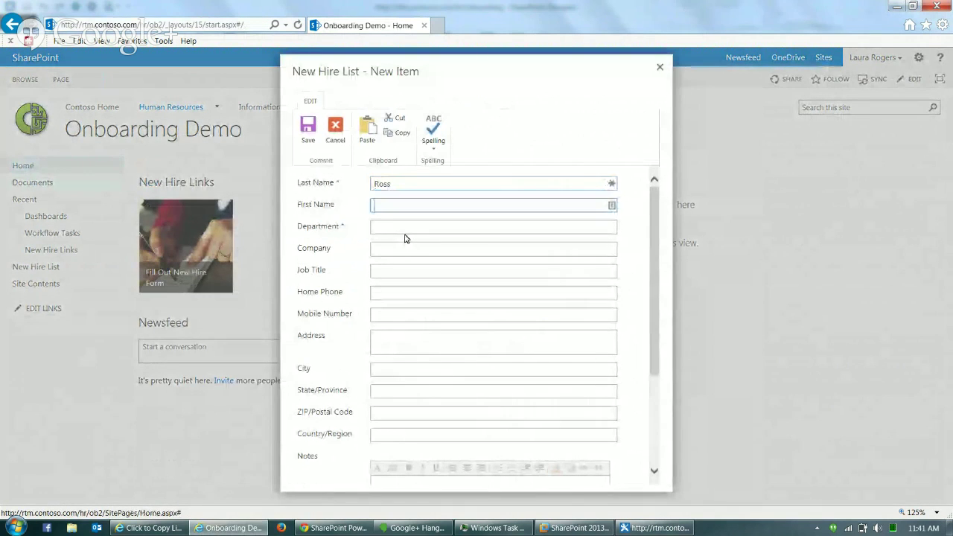
key("Tab")
type("HR")
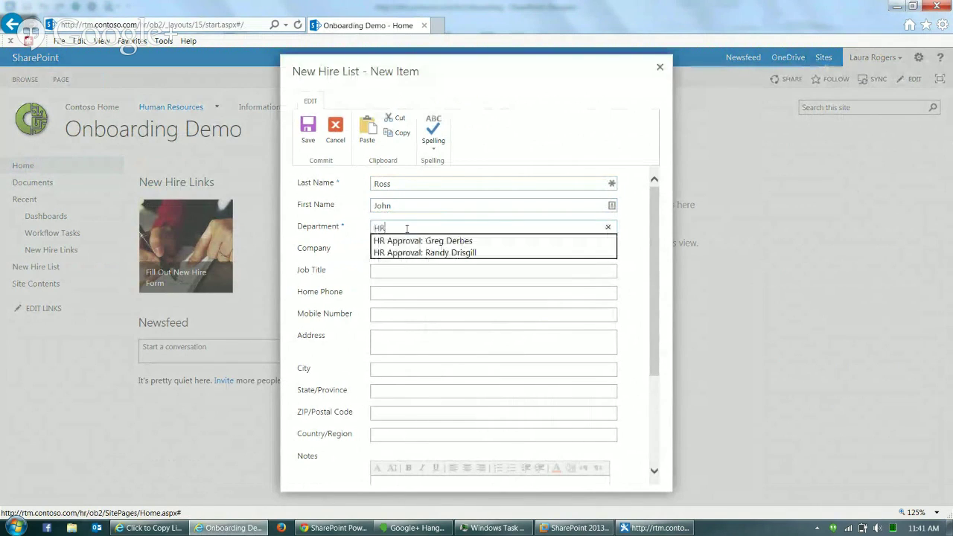
left_click(344, 252)
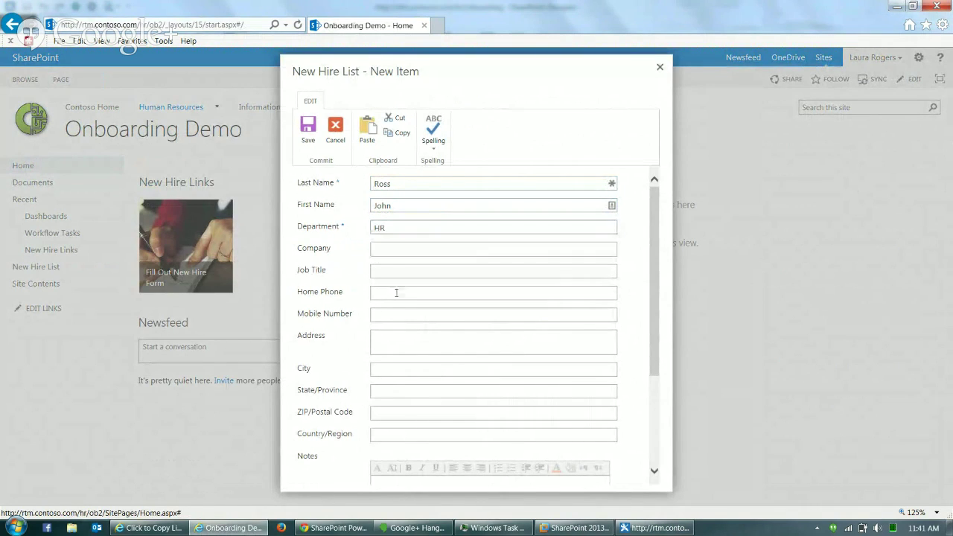
- Pick the suggested person as Hiring Mgr, save the entry, and view the New Hire List
left_click(656, 389)
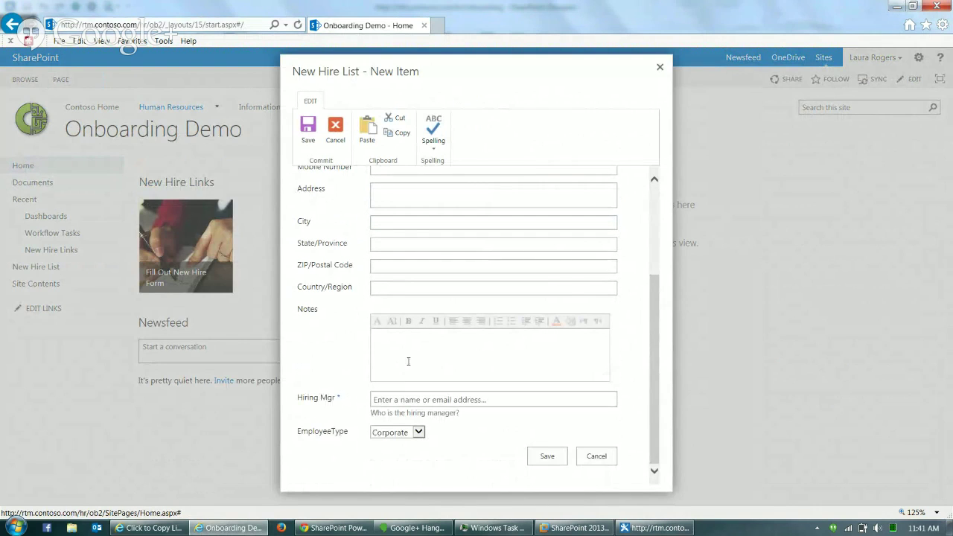
left_click(427, 400)
type("l")
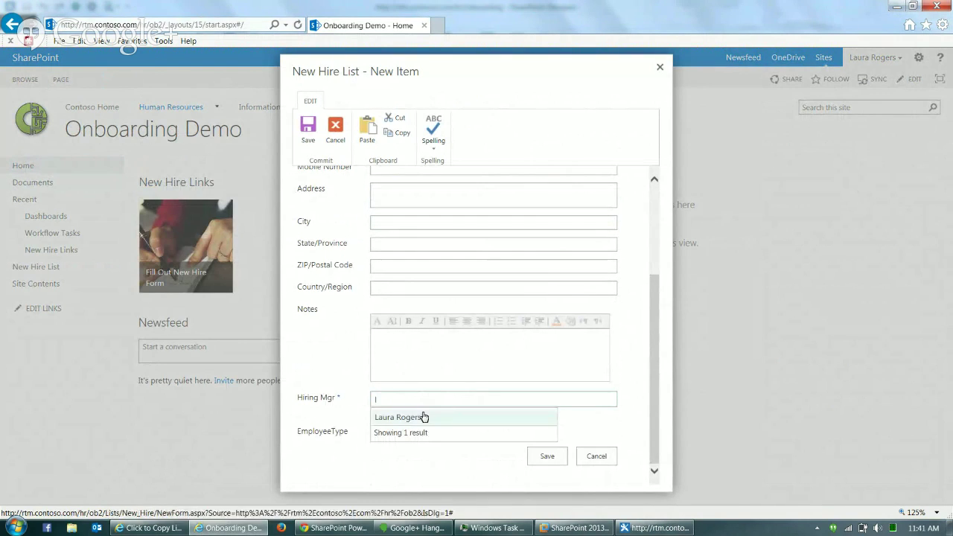
left_click(423, 417)
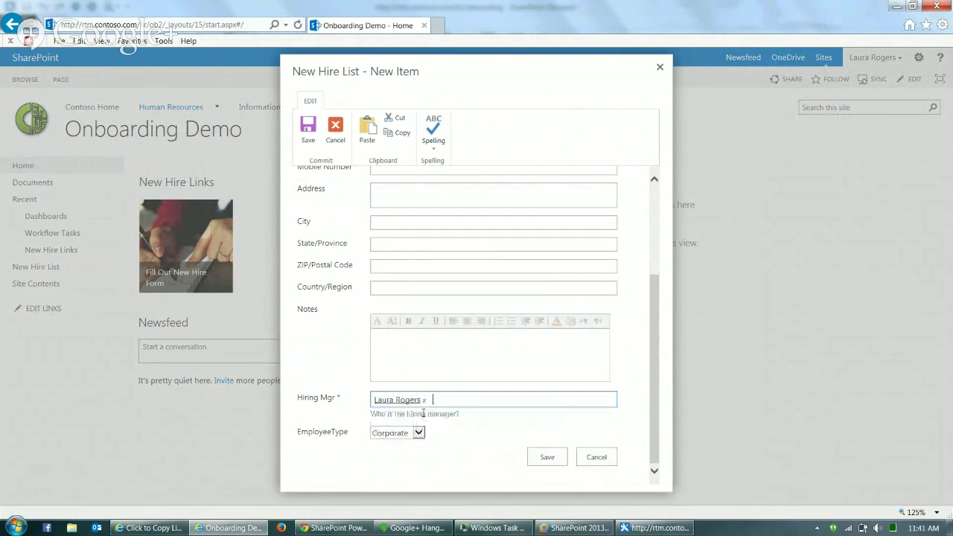
left_click(555, 459)
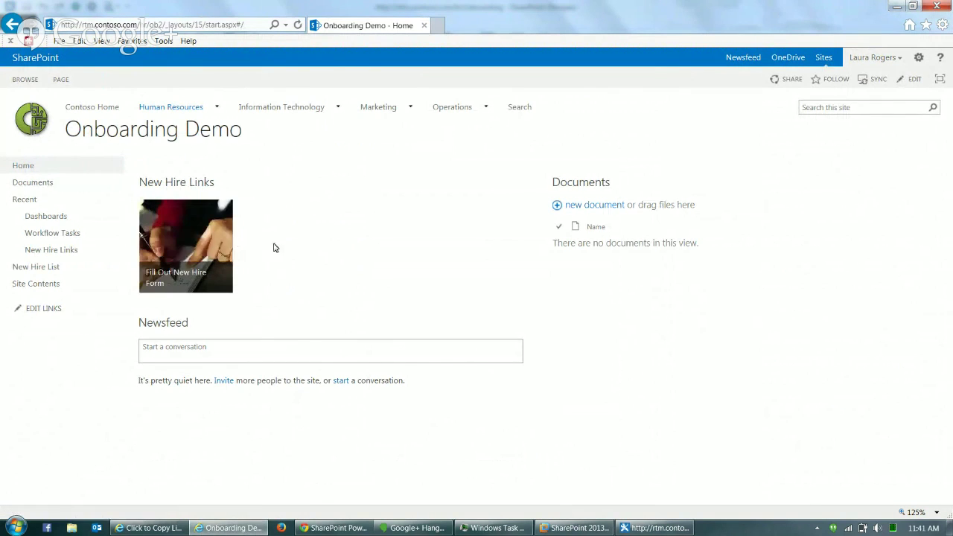
left_click(52, 271)
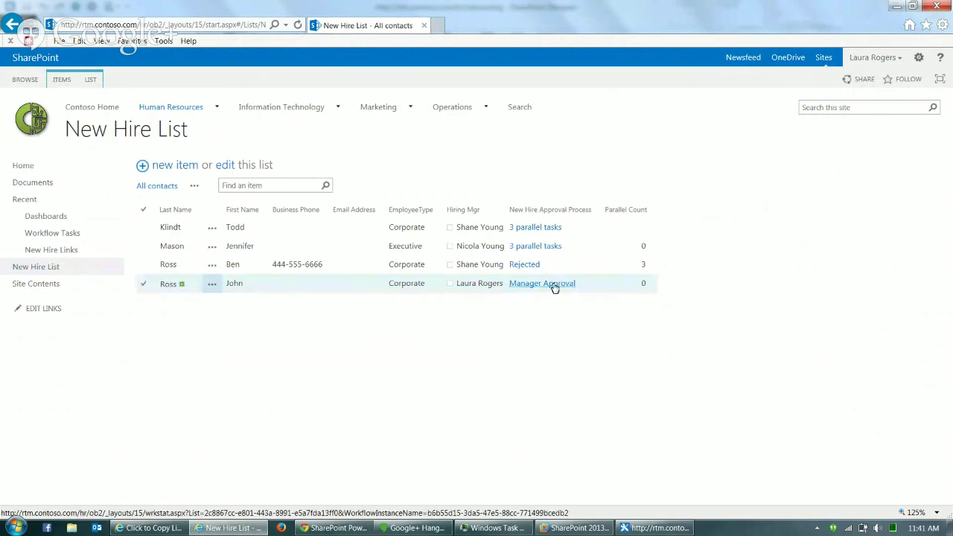
- Open the new HR hire's dashboard and mark its approval task Approved
left_click(212, 284)
left_click(231, 302)
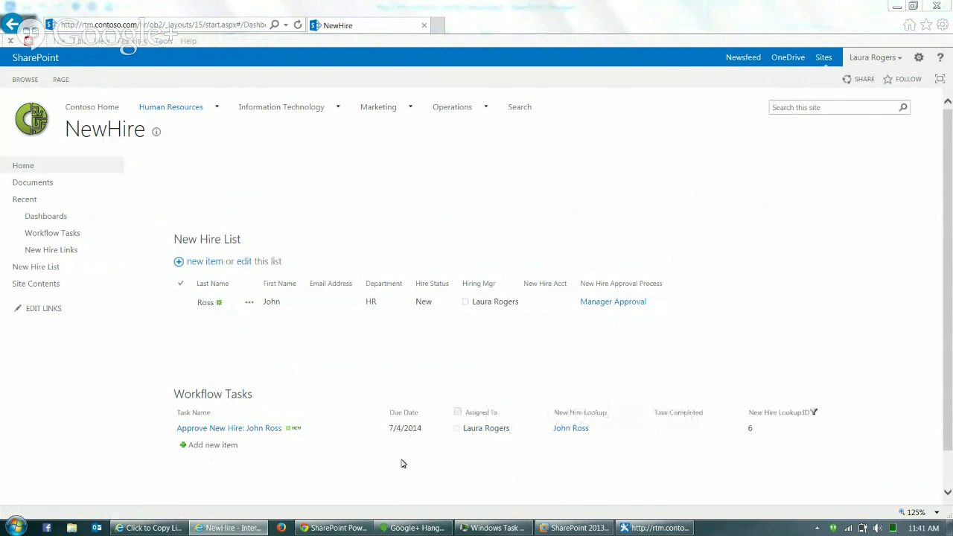
left_click(262, 429)
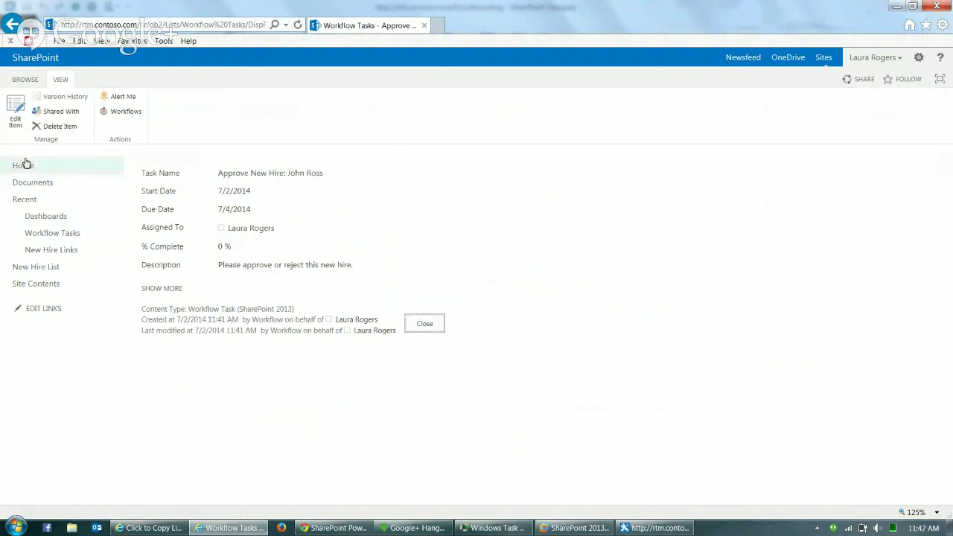
left_click(18, 121)
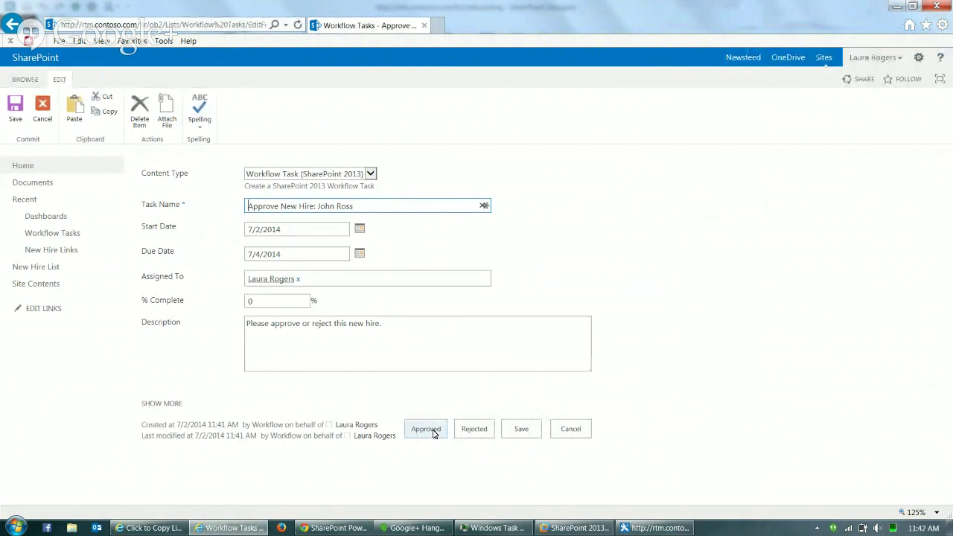
left_click(426, 429)
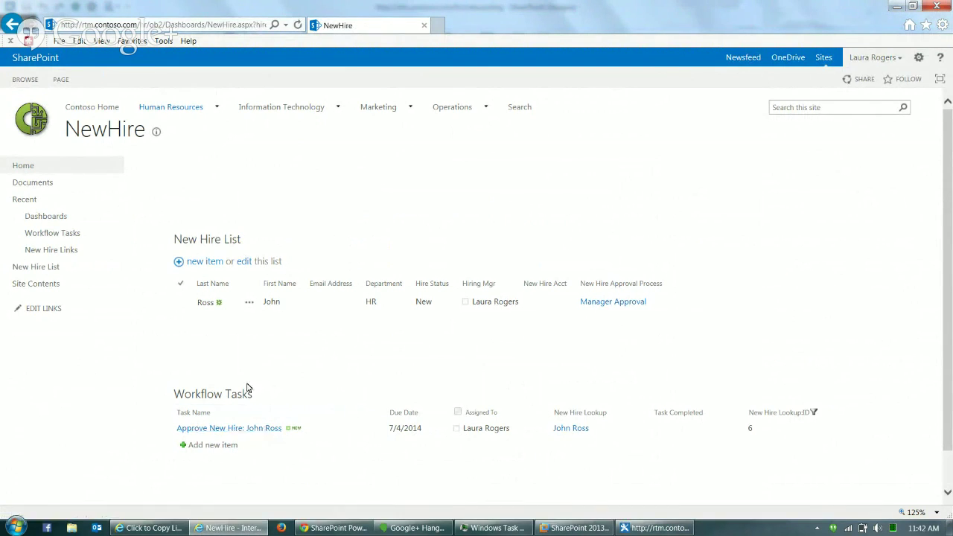
- Reload the dashboard and open the Create New Account task for editing
left_click(141, 23)
key("Return")
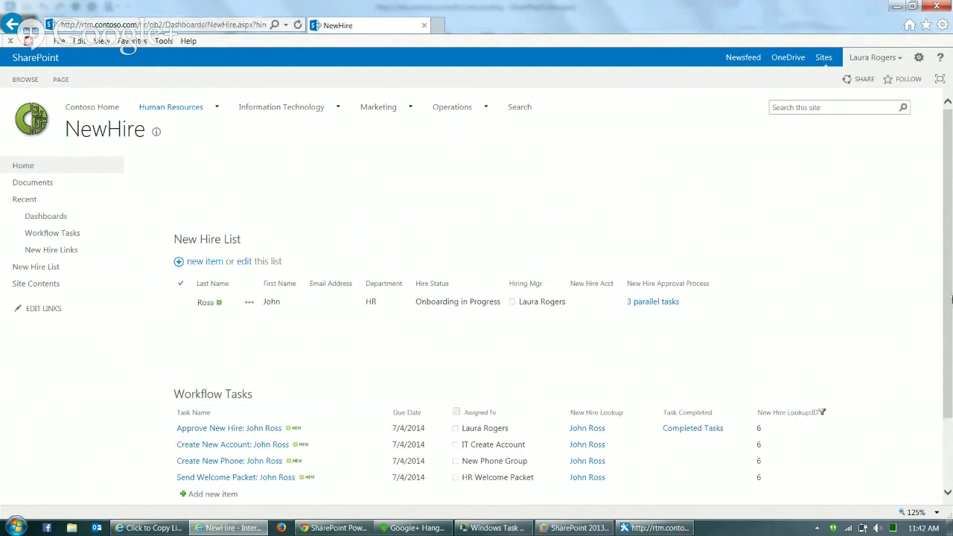
scroll(950, 345, "down", 2)
left_click_drag(951, 345, 952, 370)
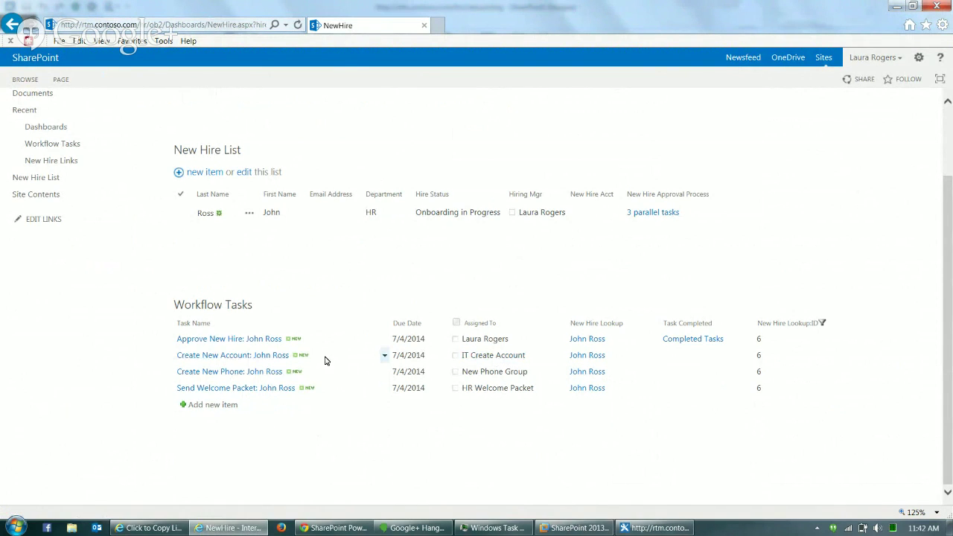
left_click(384, 355)
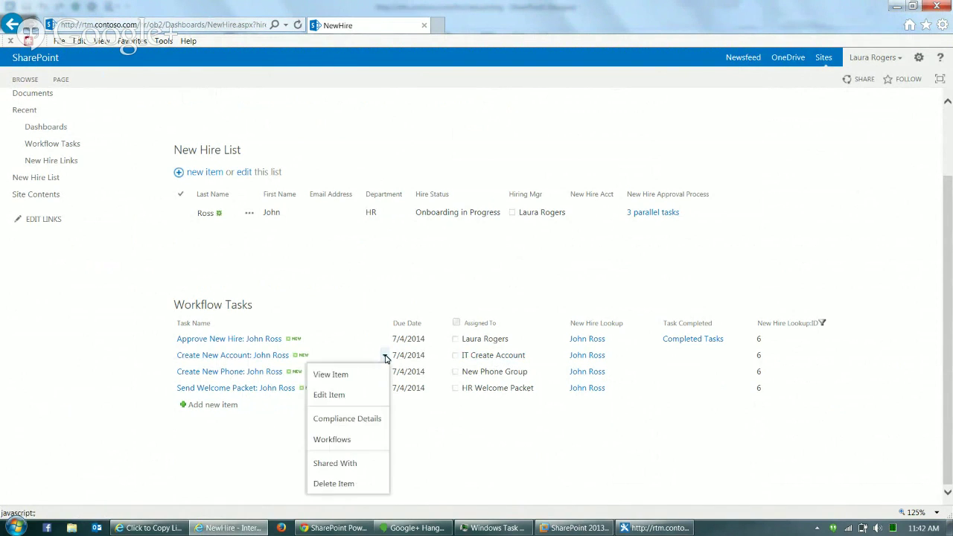
left_click(340, 397)
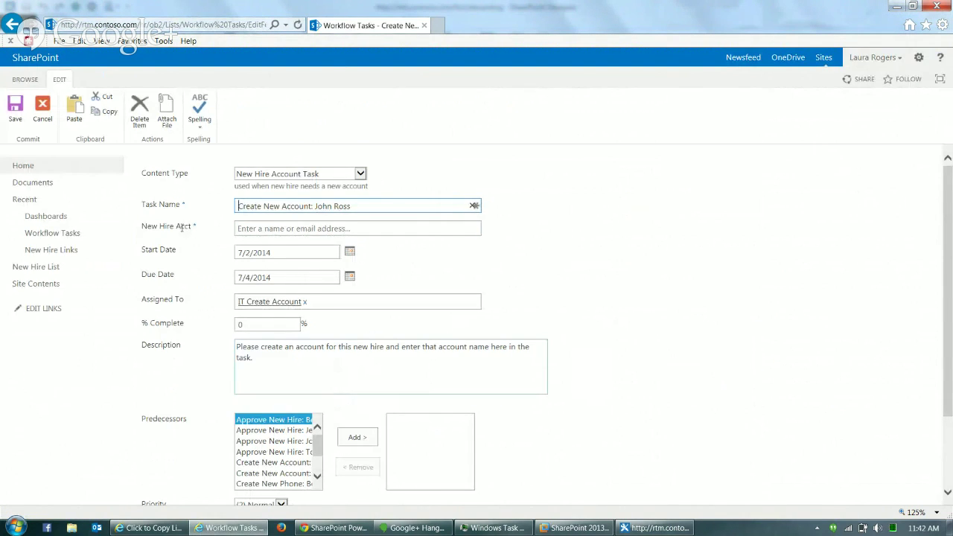
- Choose the new hire in New Hire Acct and mark the task Completed
left_click(265, 229)
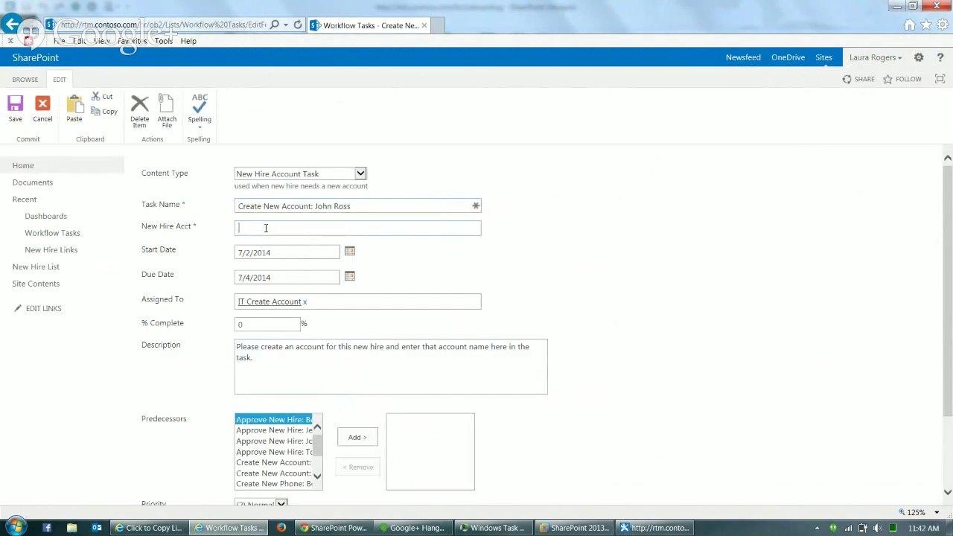
type("joh")
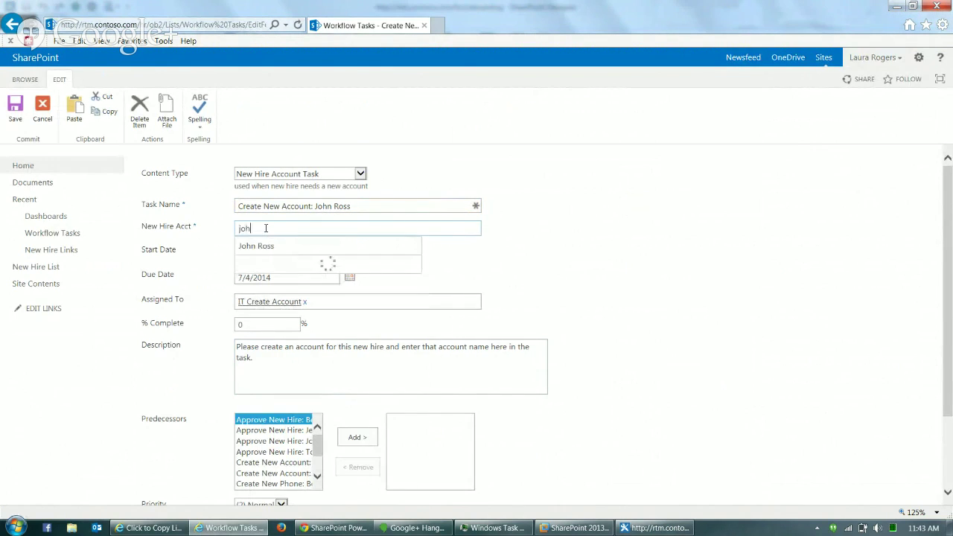
left_click(277, 248)
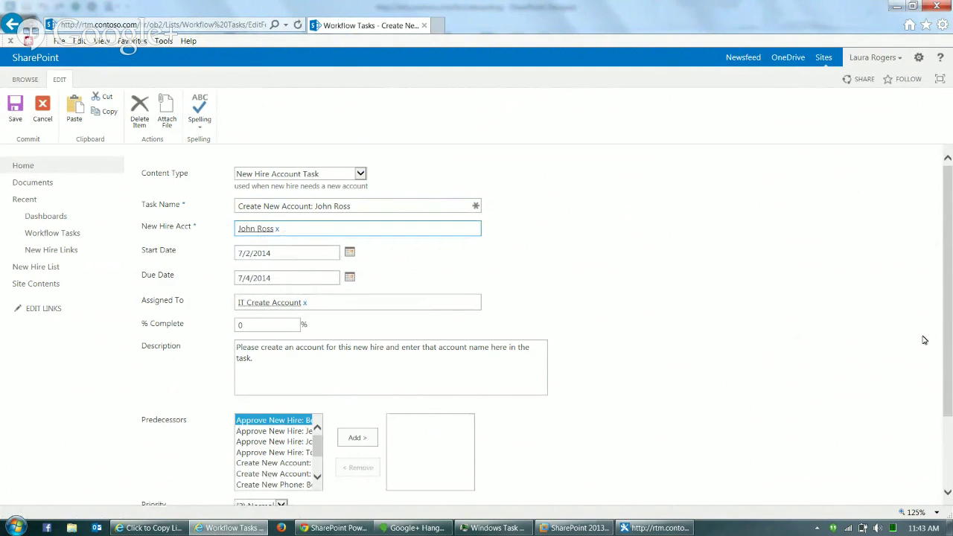
scroll(948, 316, "down", 2)
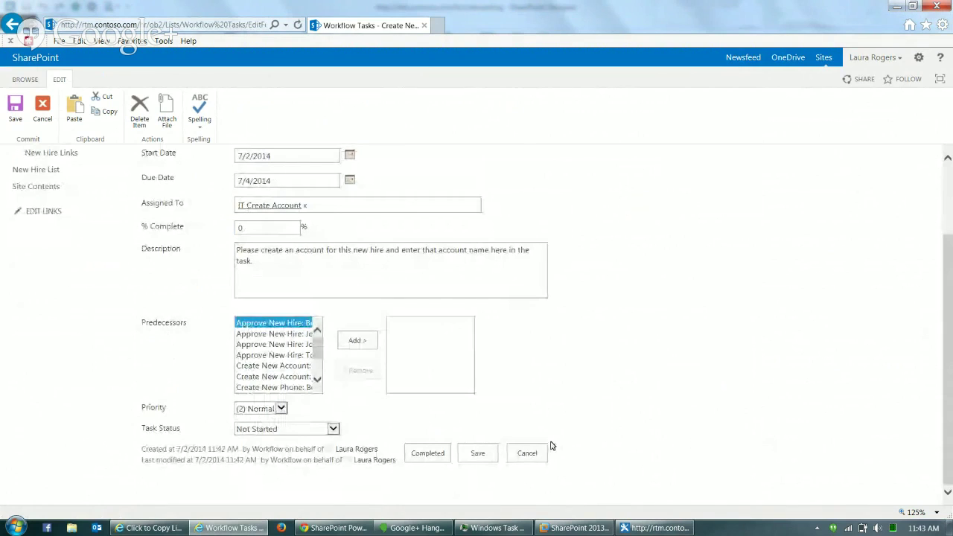
left_click(429, 454)
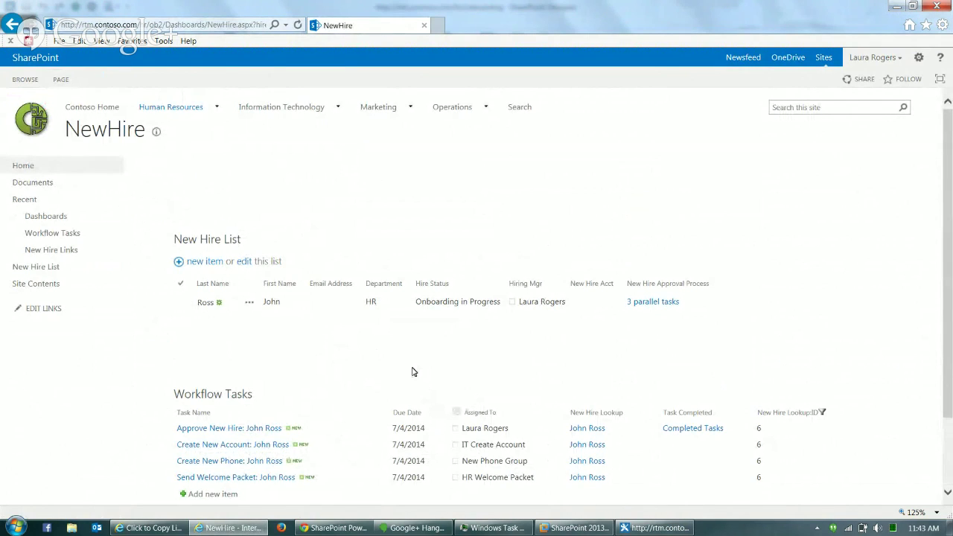
- Reload the dashboard, select the new hire entry, and put the page into edit mode
left_click(229, 31)
key("Return")
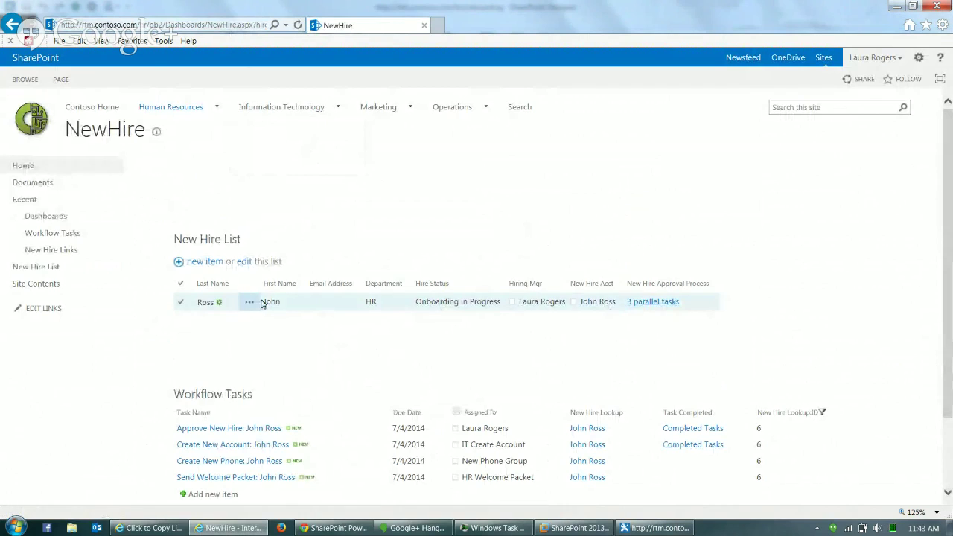
left_click(331, 306)
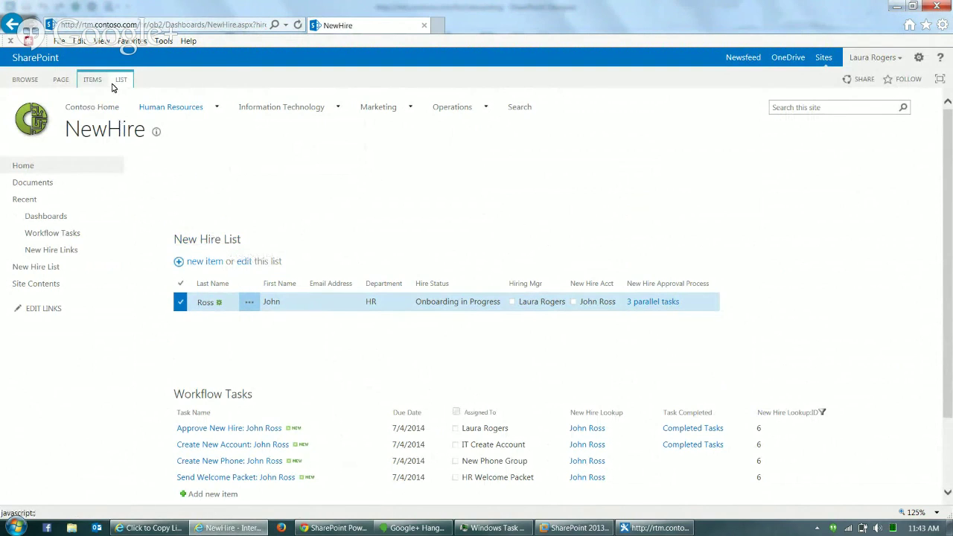
left_click(61, 81)
left_click(16, 110)
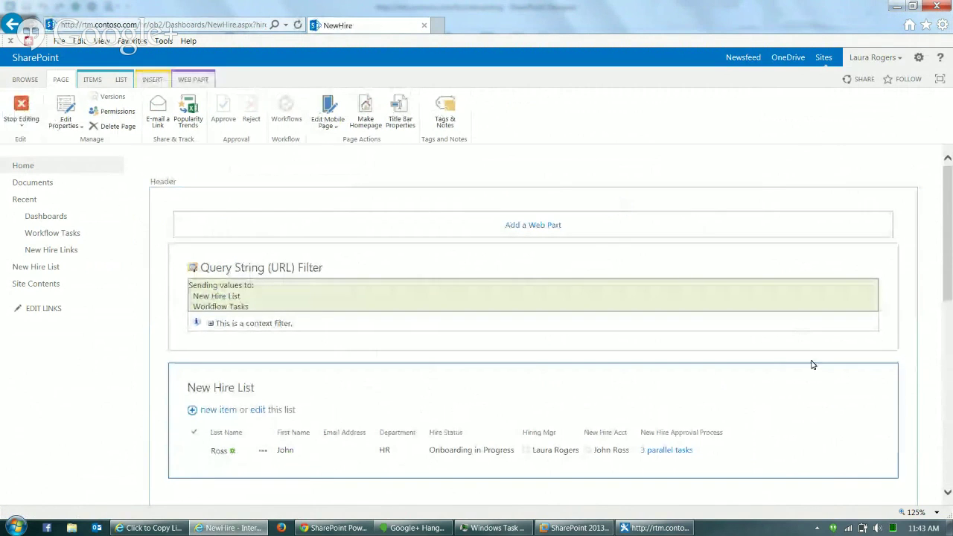
- Edit the New Hire List web part's current view to include Parallel Count
left_click(862, 387)
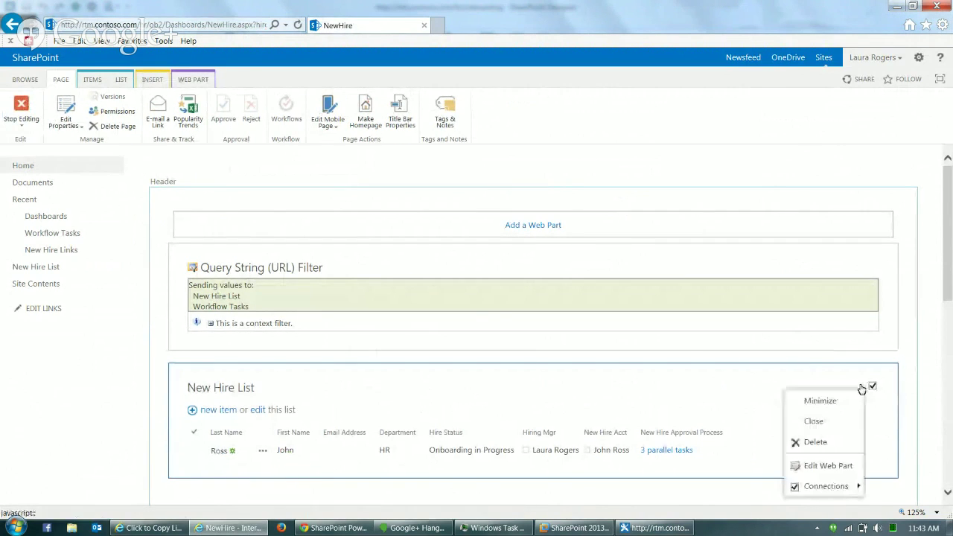
left_click(828, 466)
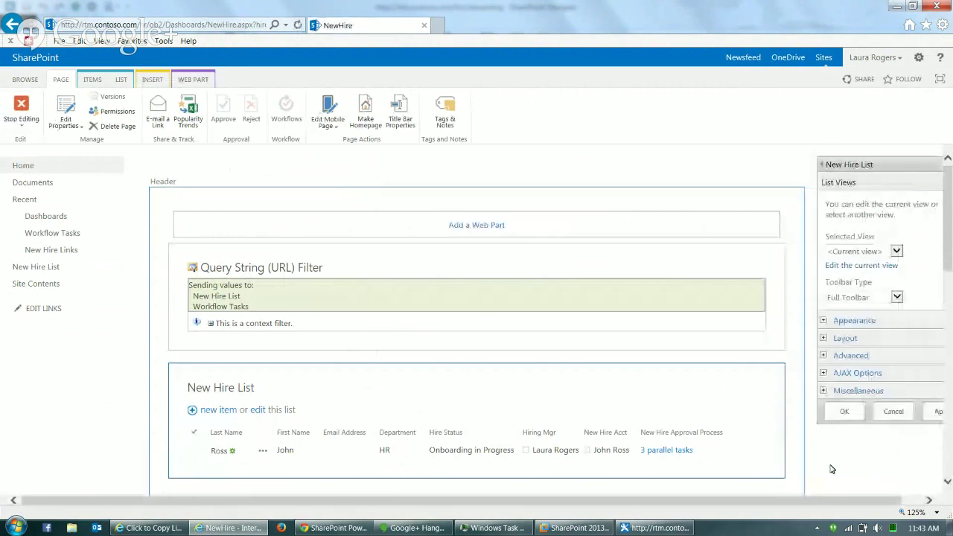
left_click(865, 267)
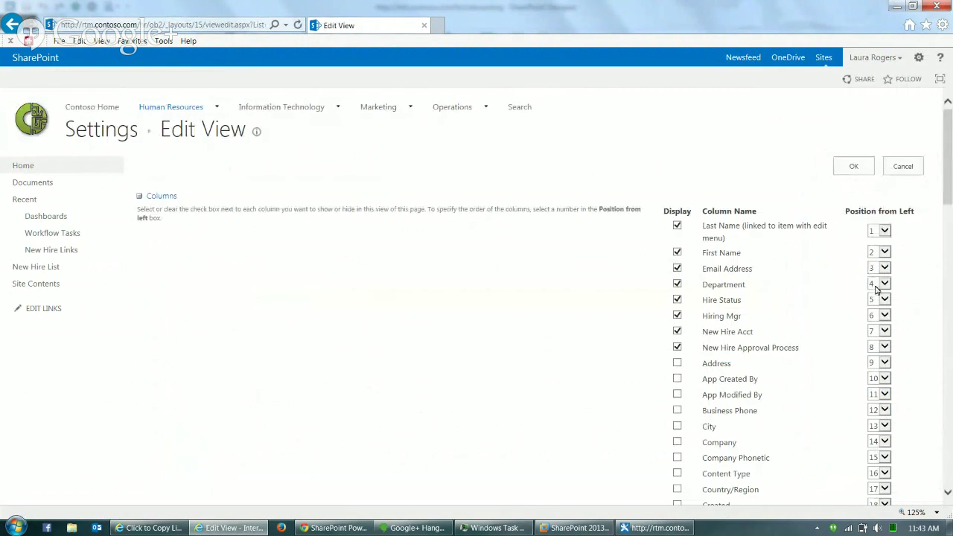
left_click(951, 347)
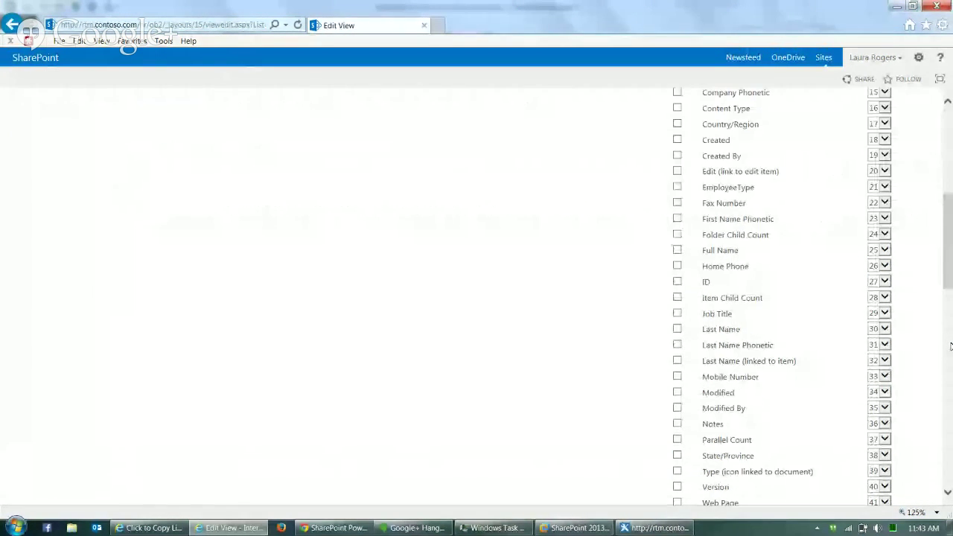
left_click(683, 444)
left_click(950, 142)
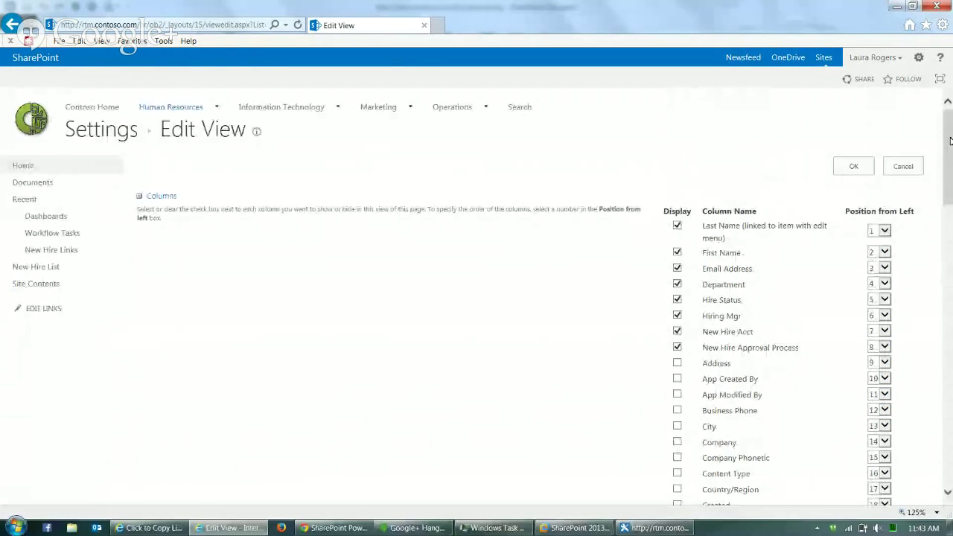
left_click(858, 166)
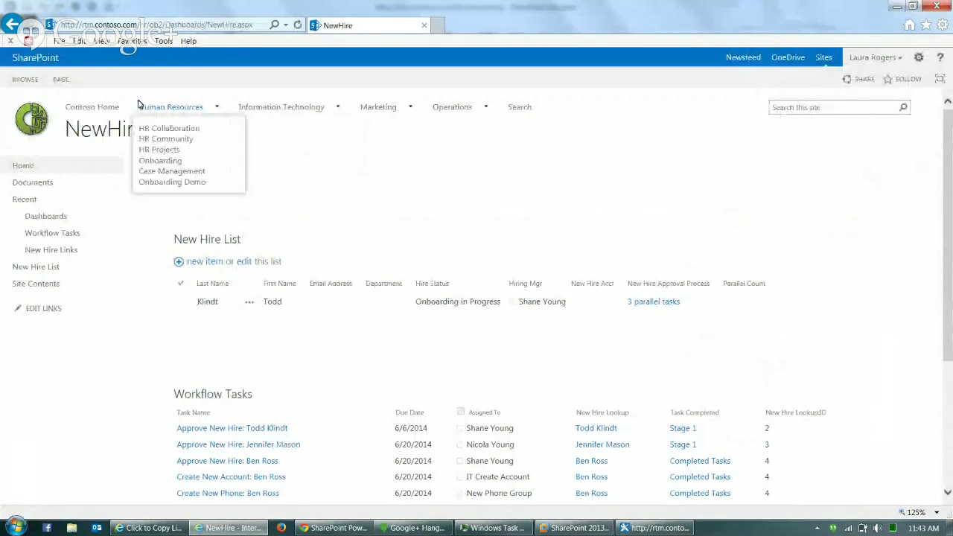
- Go from Home to the New Hire List and open the new hire's dashboard
left_click(43, 171)
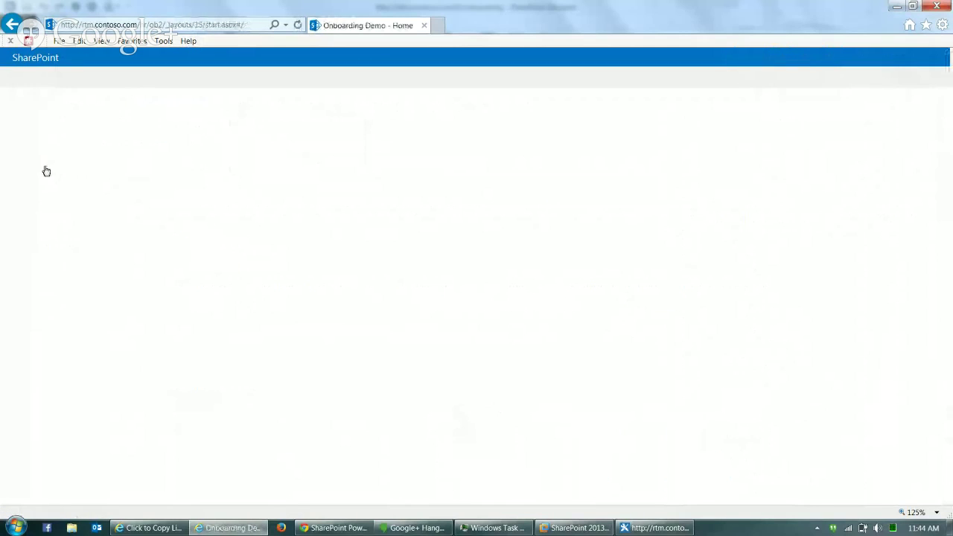
left_click(45, 273)
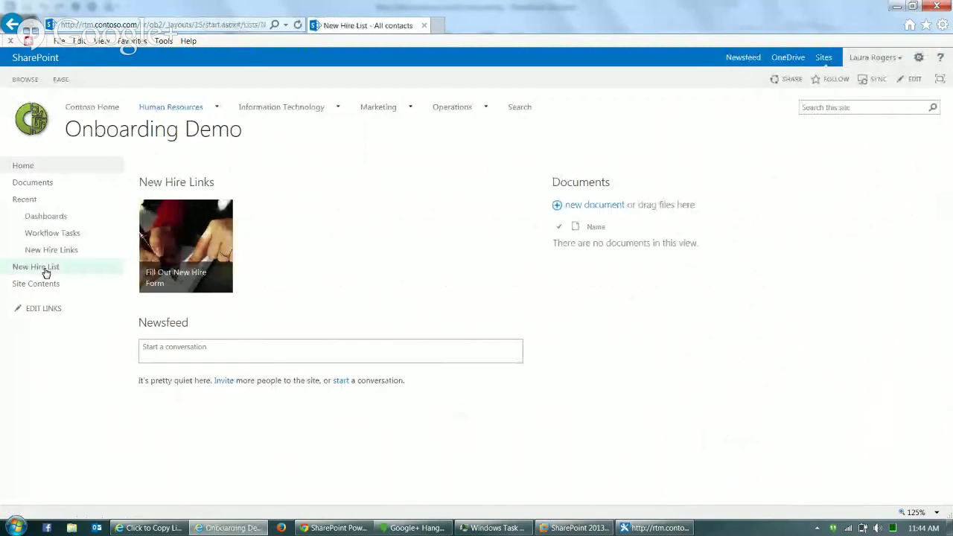
left_click(215, 285)
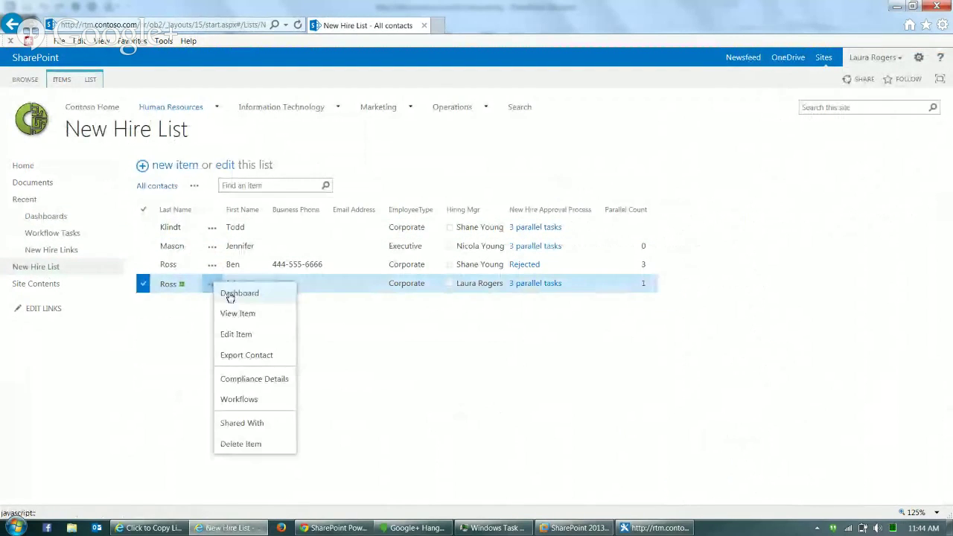
left_click(242, 296)
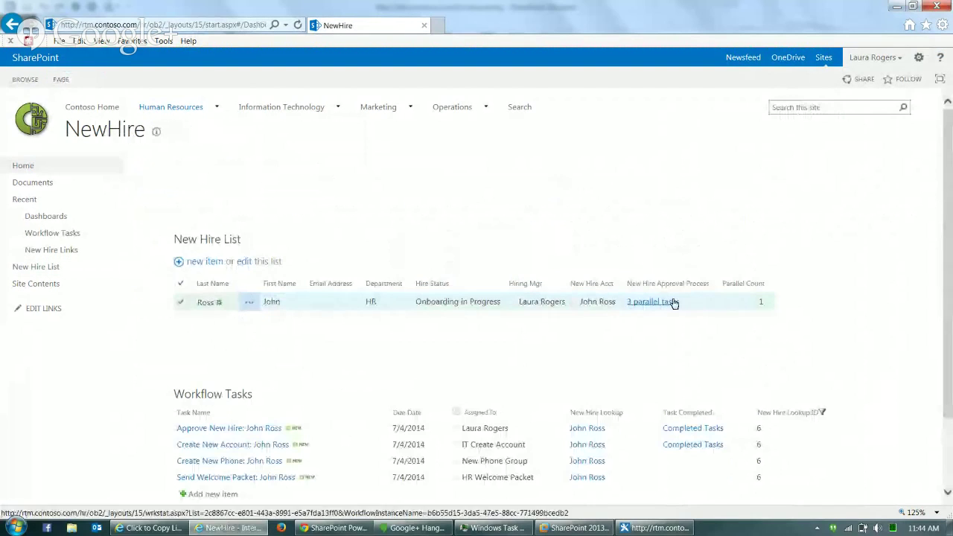
scroll(849, 382, "down", 1)
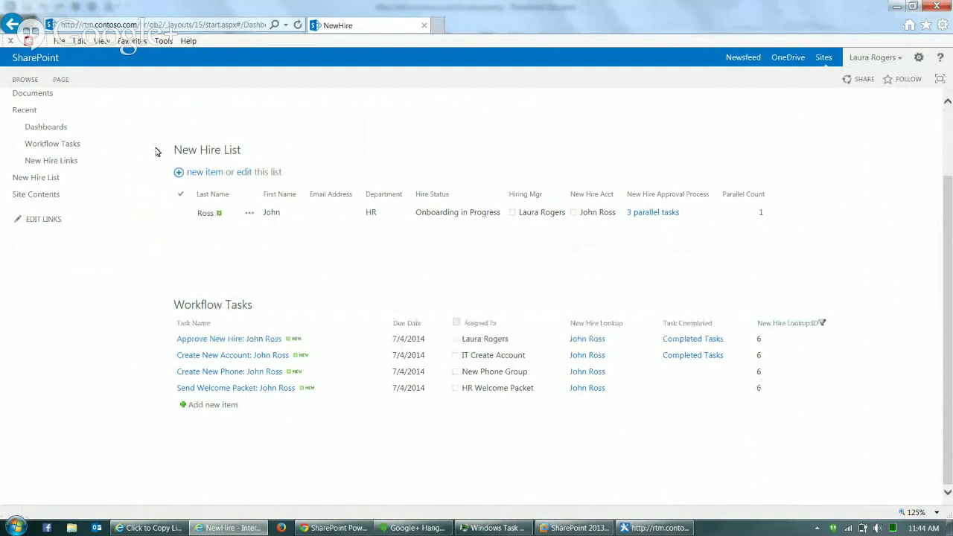
left_click(248, 27)
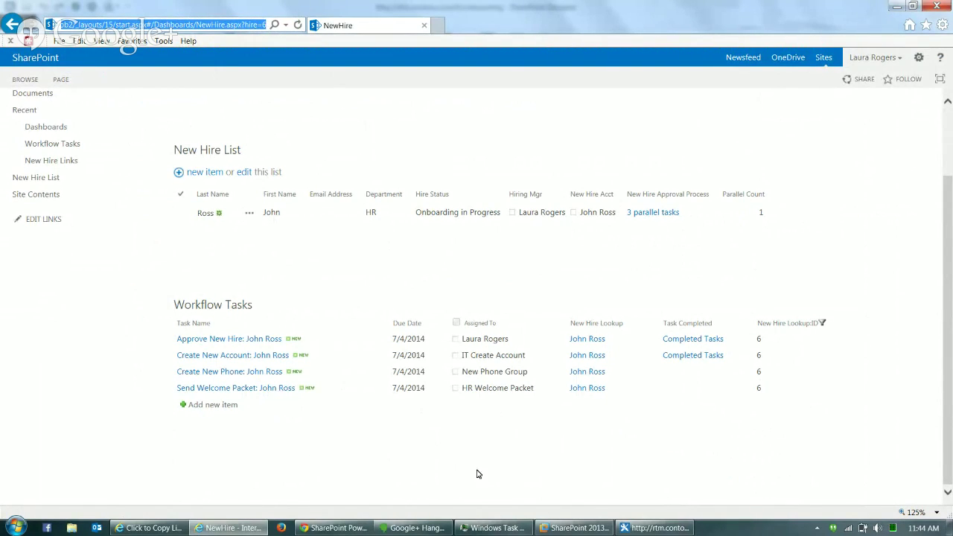
- Mark the Send Welcome Packet task Completed and reload the dashboard
left_click(254, 388)
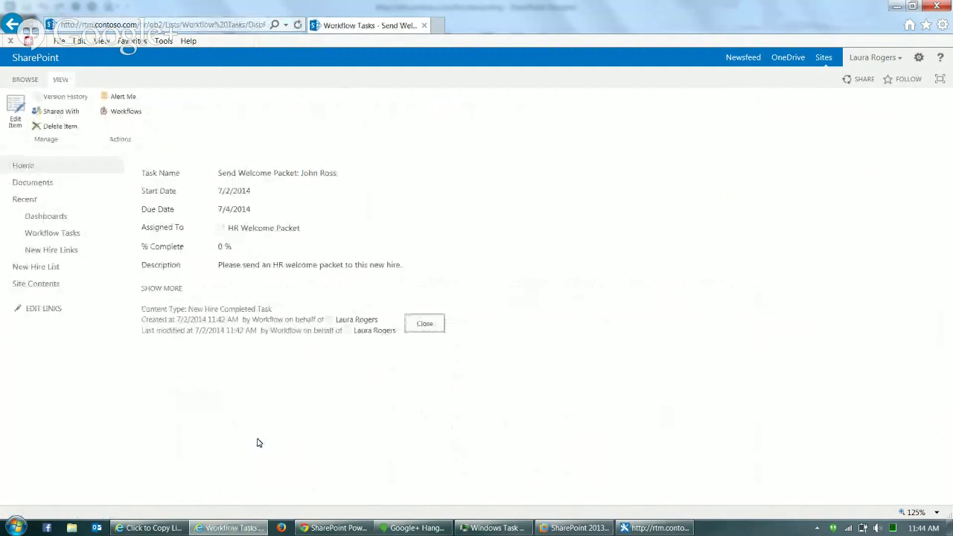
left_click(19, 106)
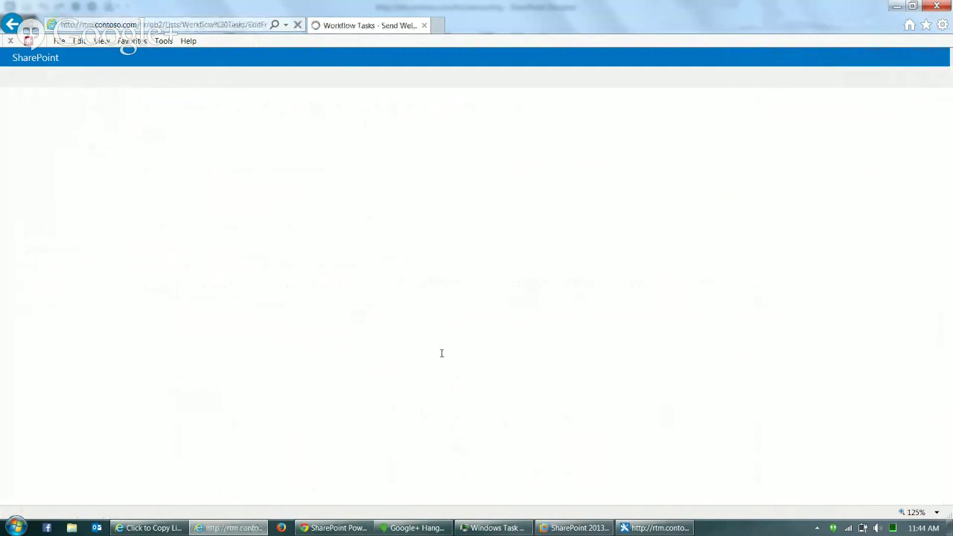
left_click(427, 430)
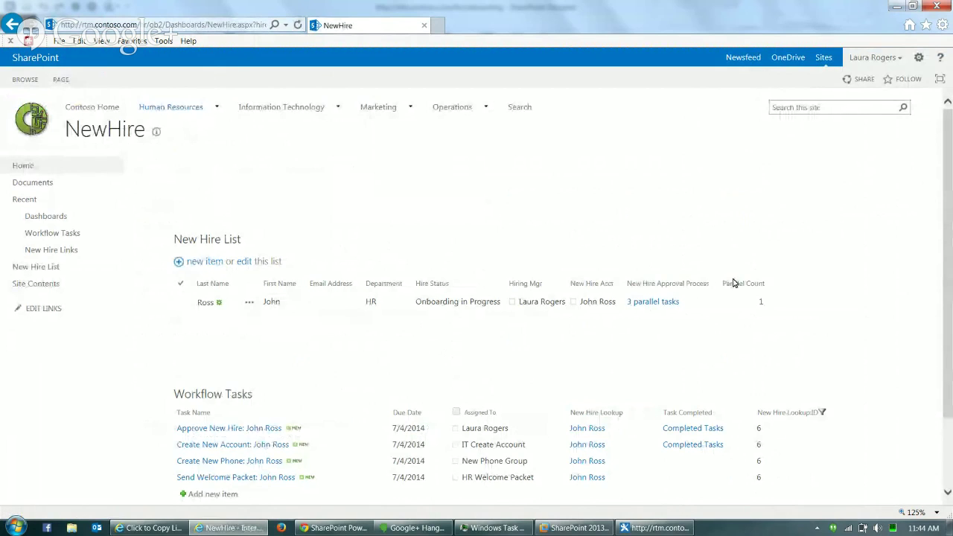
left_click(176, 24)
key("Return")
- Check the workflow status shows Parallel Count 2, then return to the Create New Phone task
scroll(935, 359, "down", 3)
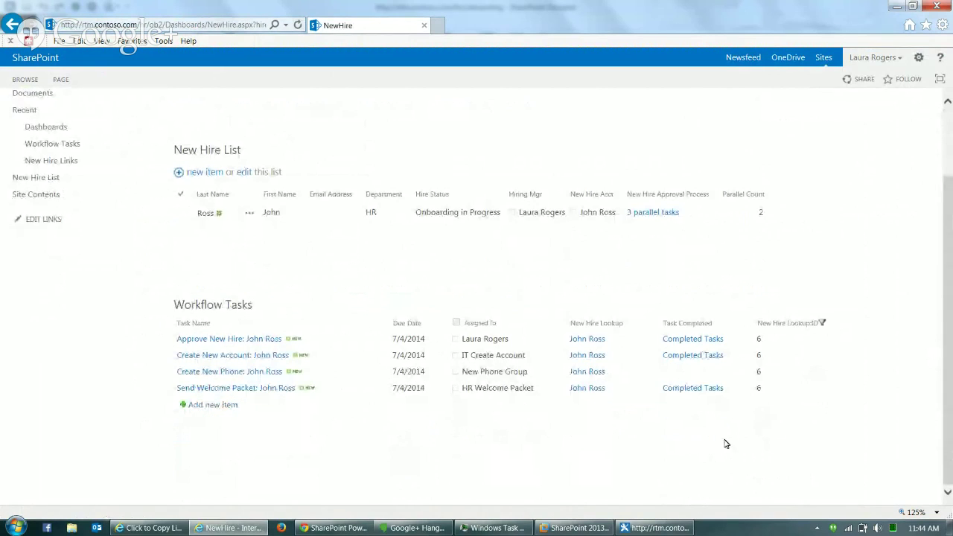
left_click(693, 388)
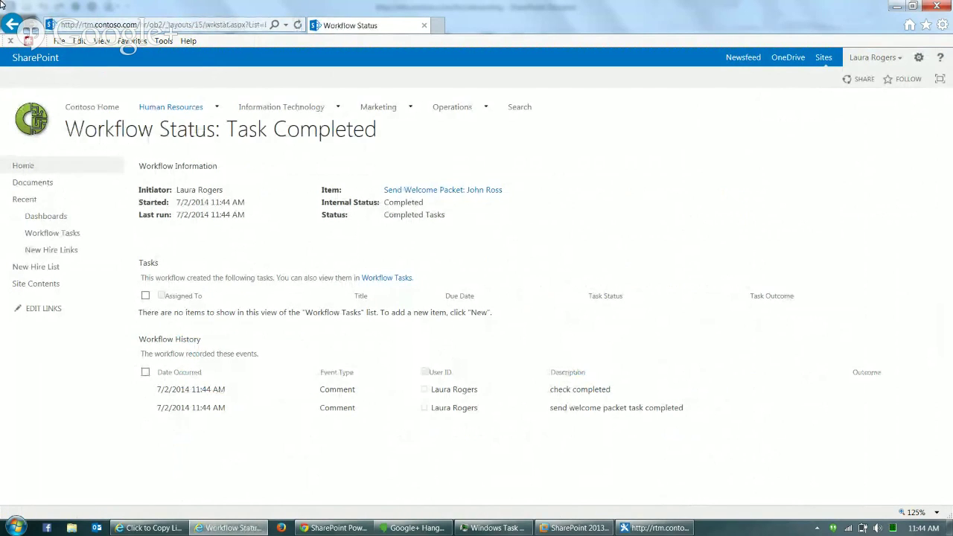
left_click(12, 26)
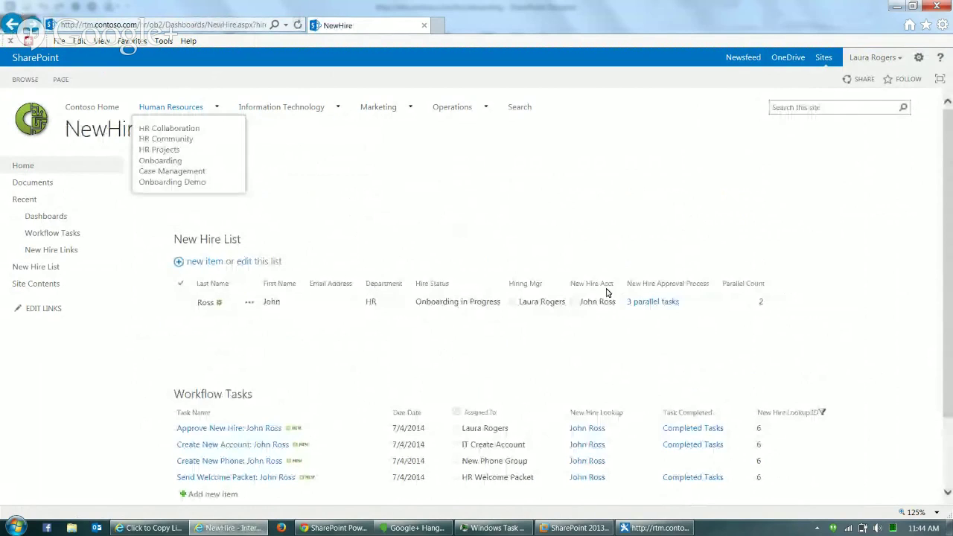
left_click(388, 462)
- Enter the business phone number on Create New Phone, mark it Completed, and reload the dashboard
left_click(329, 406)
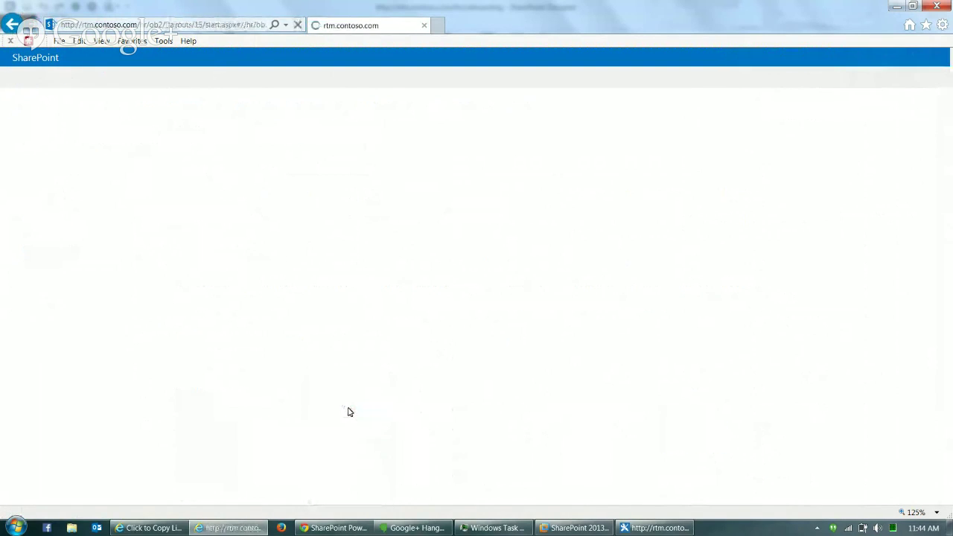
left_click(281, 226)
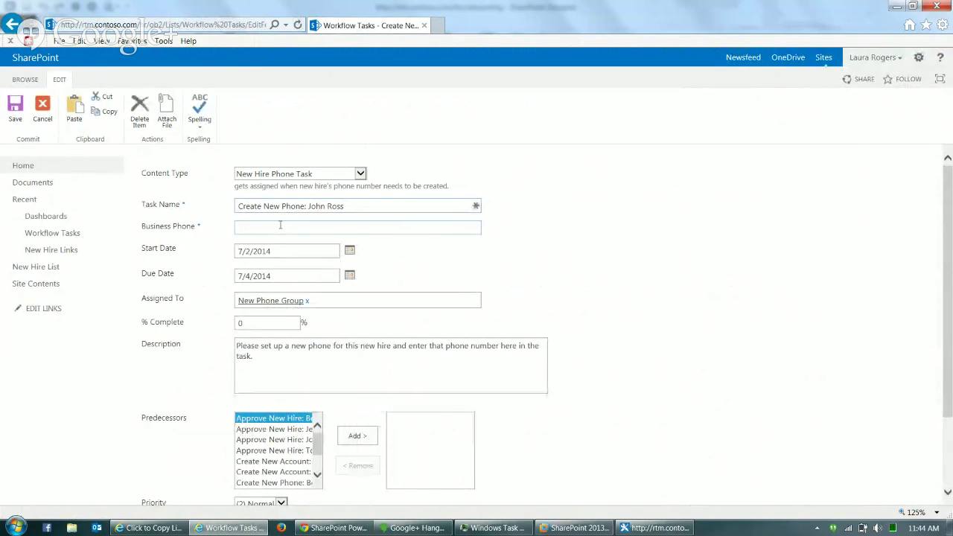
type("333-444-5555")
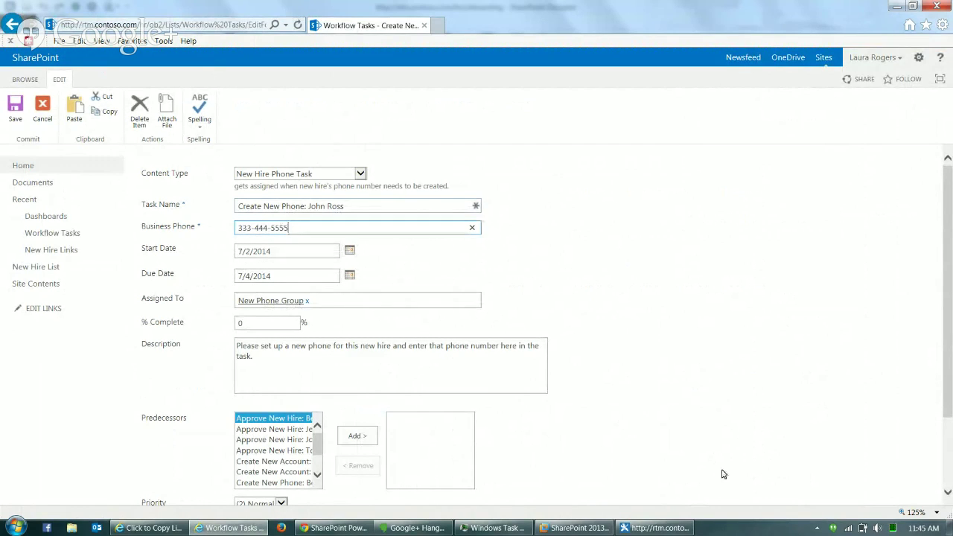
scroll(951, 400, "down", 2)
left_click(429, 454)
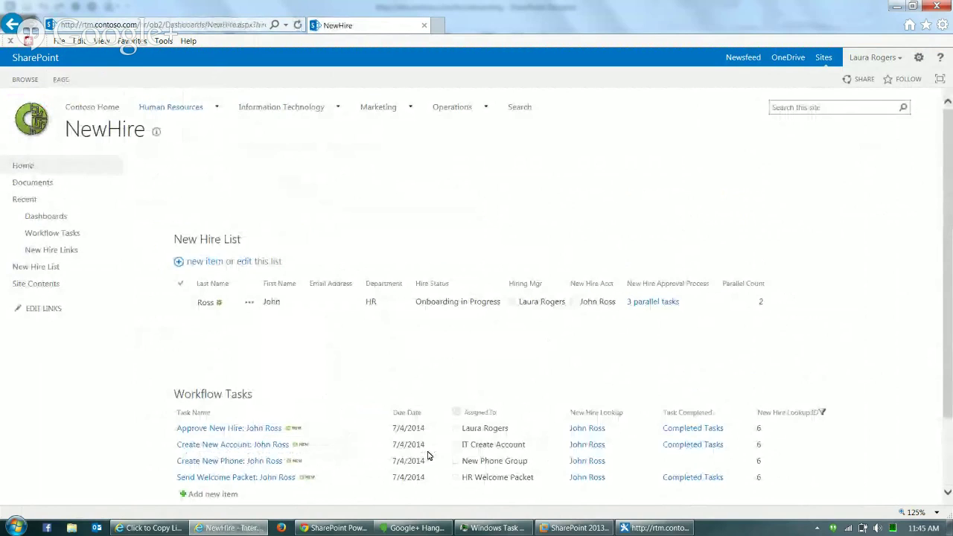
left_click(249, 25)
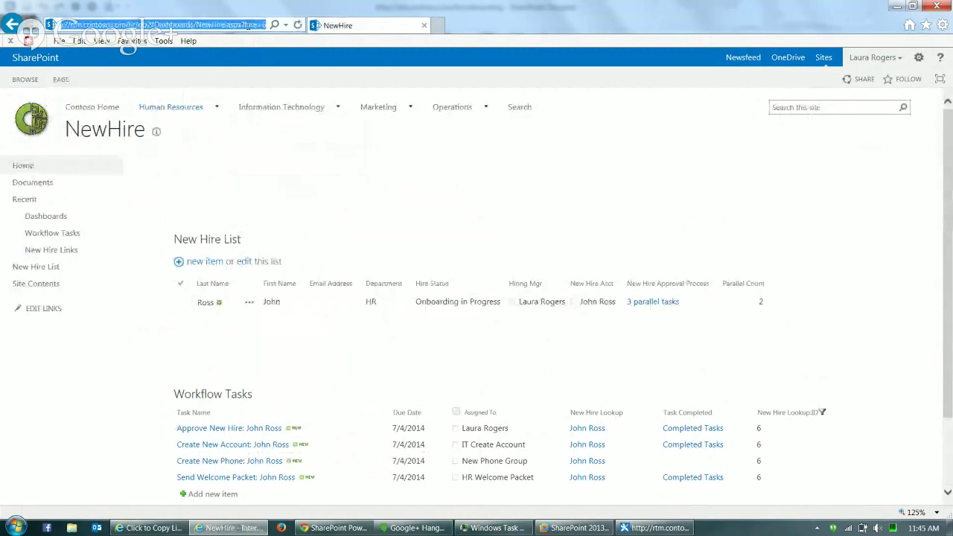
key("Return")
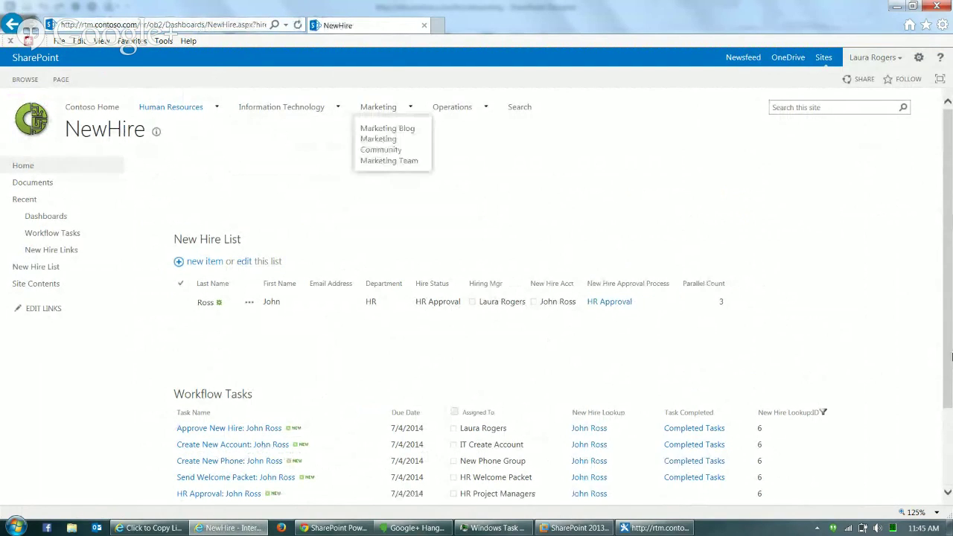
scroll(952, 358, "down", 2)
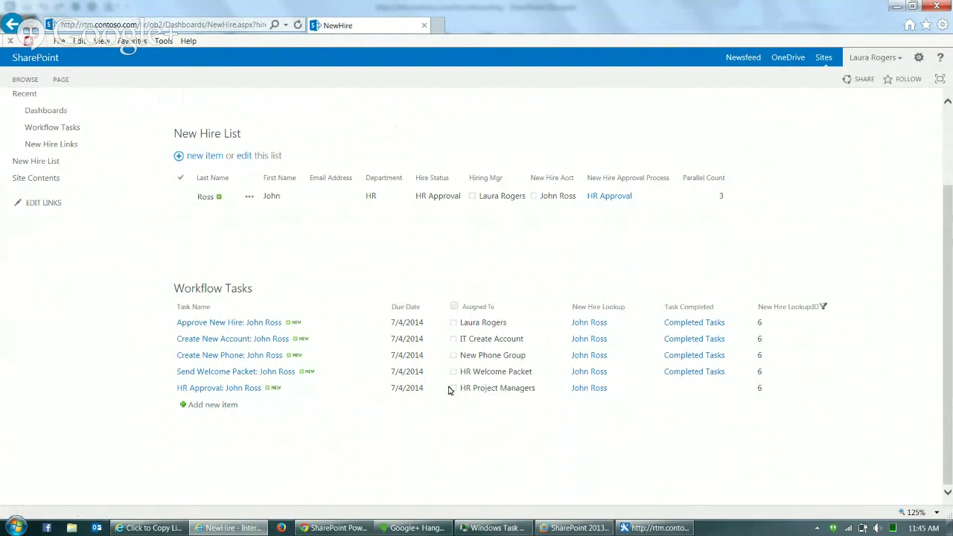
- Edit the HR Approval task and submit its approval decision
left_click(384, 389)
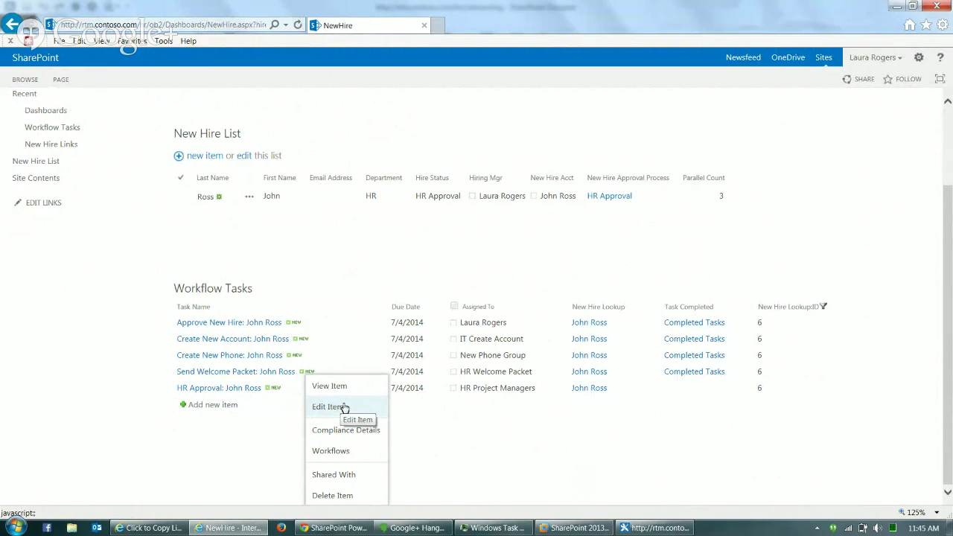
left_click(345, 408)
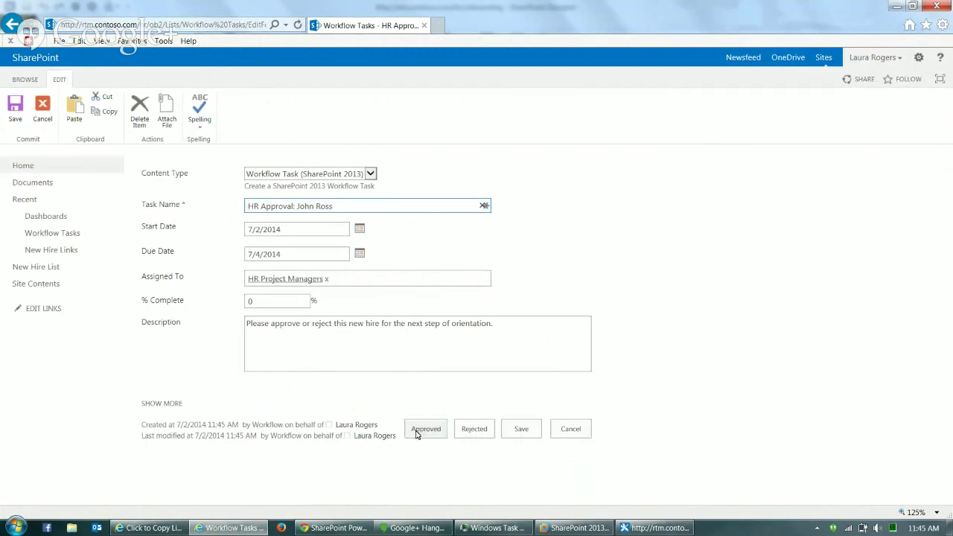
left_click(474, 430)
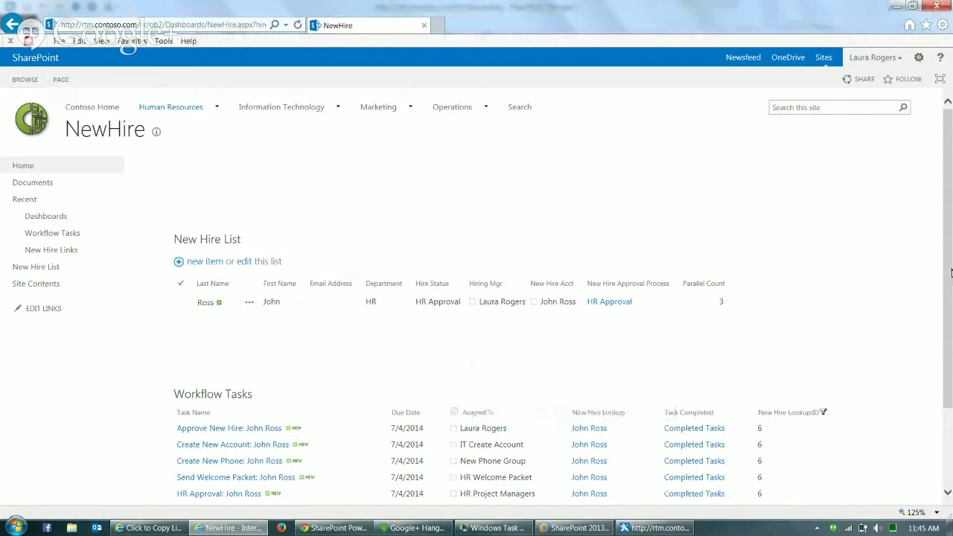
scroll(952, 259, "down", 3)
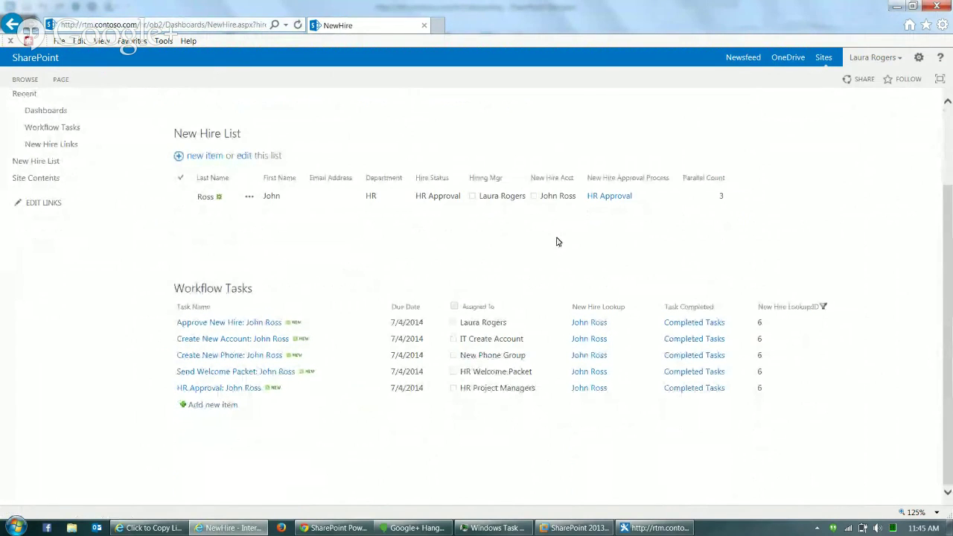
- Reload the NewHire dashboard to check the workflow task statuses
left_click(226, 29)
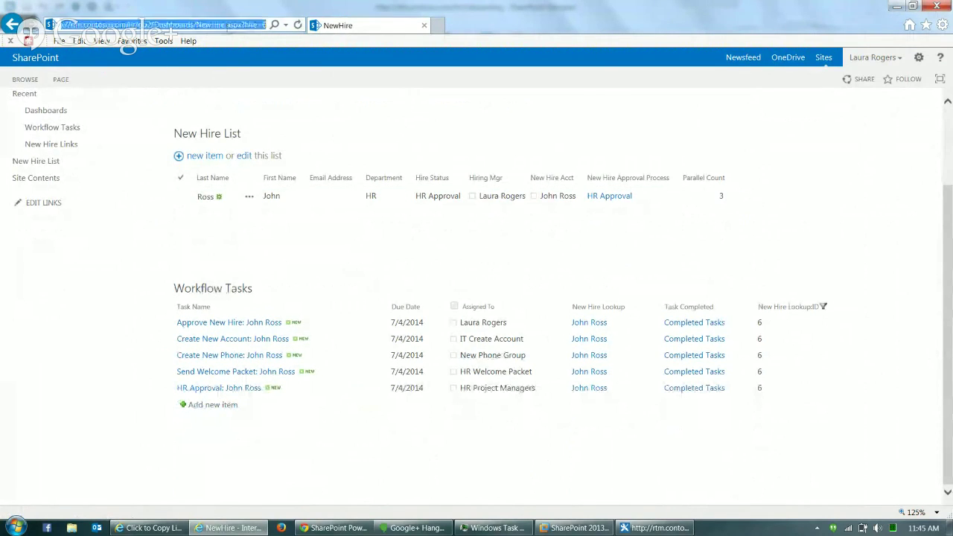
key("Return")
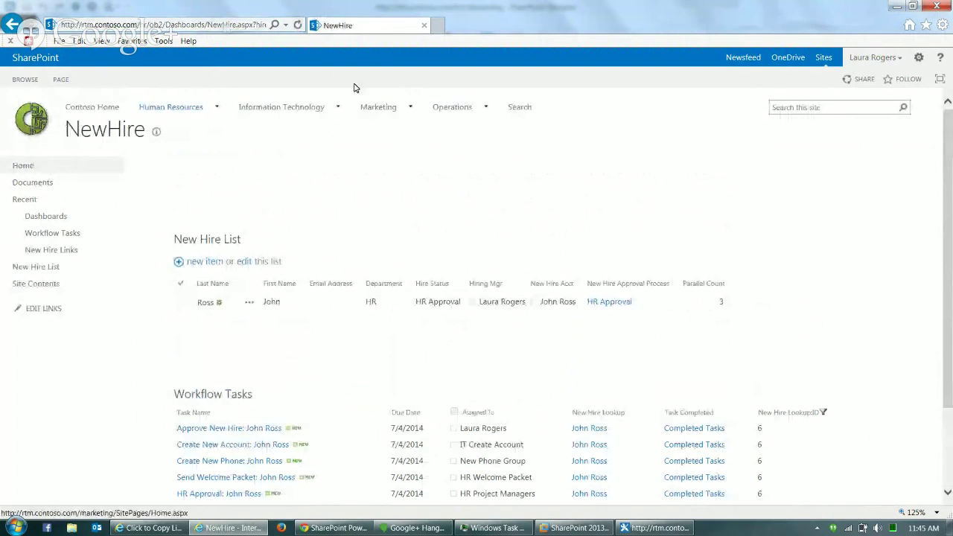
scroll(946, 419, "down", 2)
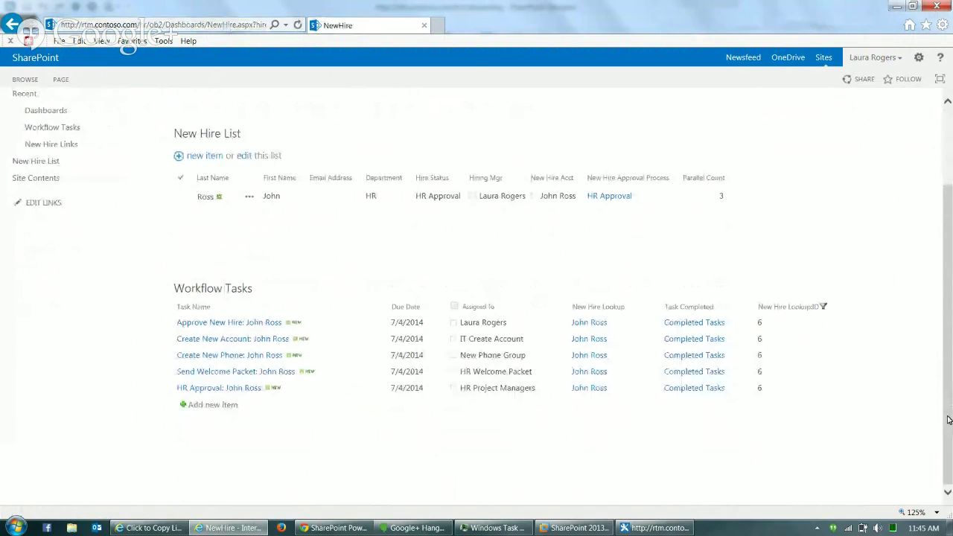
- Review the new hire's New Hire Approval Process status page, then return to SharePoint Designer
left_click(610, 196)
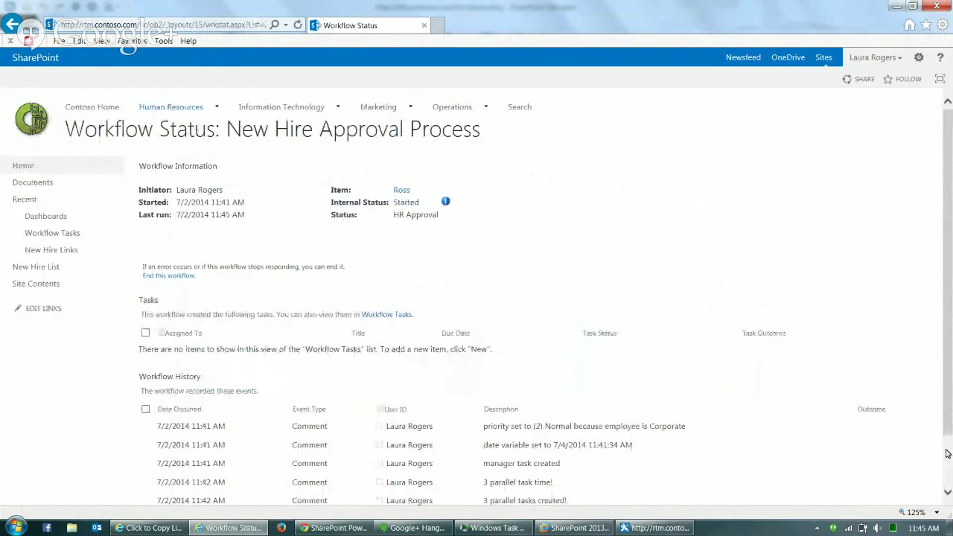
scroll(948, 454, "down", 2)
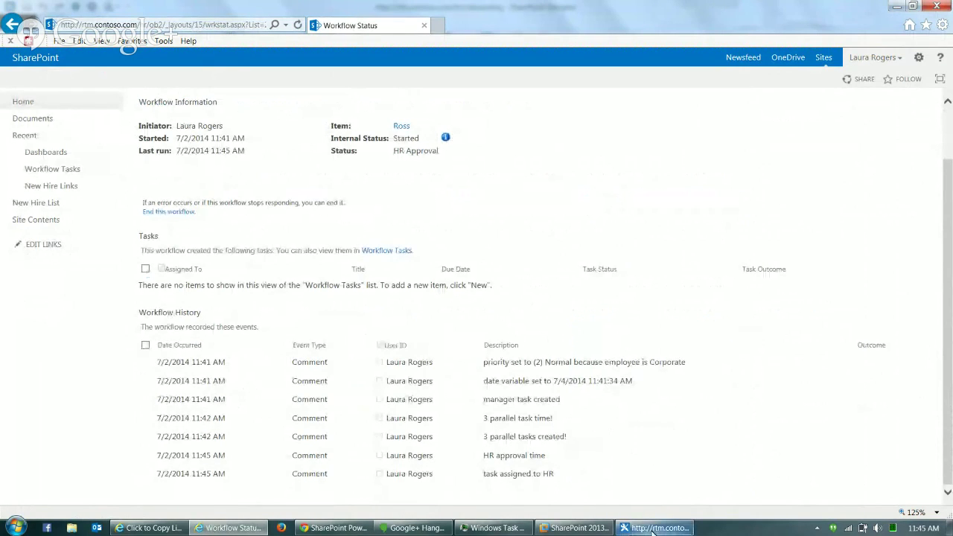
mouse_move(653, 530)
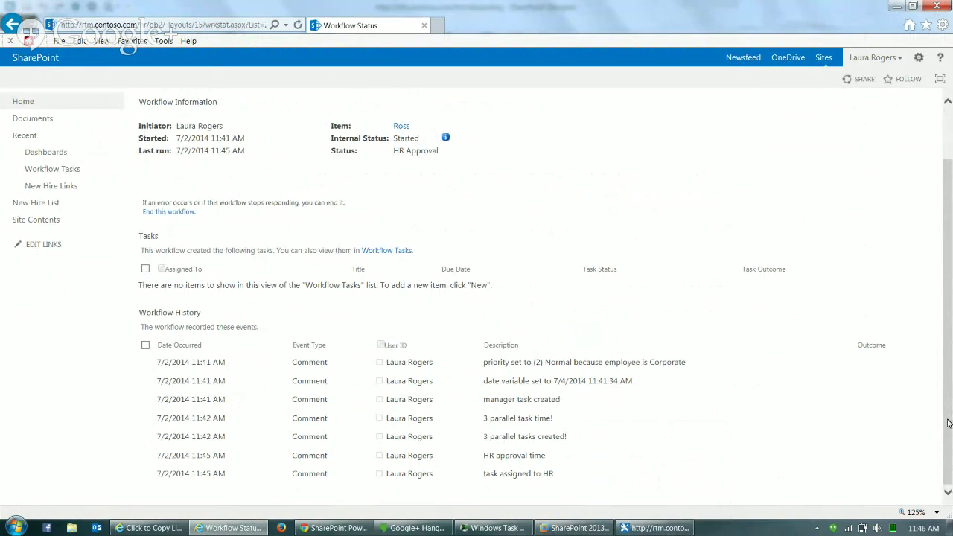
scroll(948, 423, "up", 2)
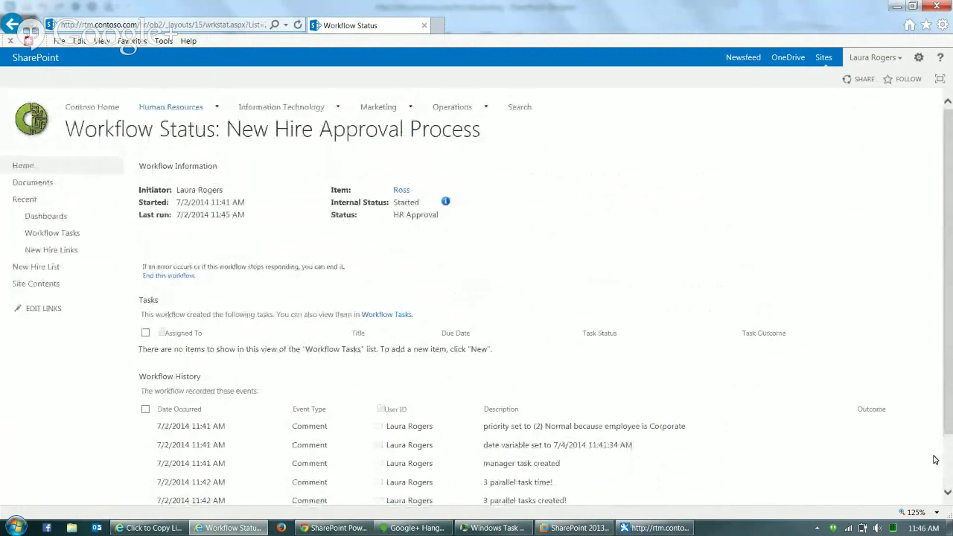
scroll(949, 461, "down", 2)
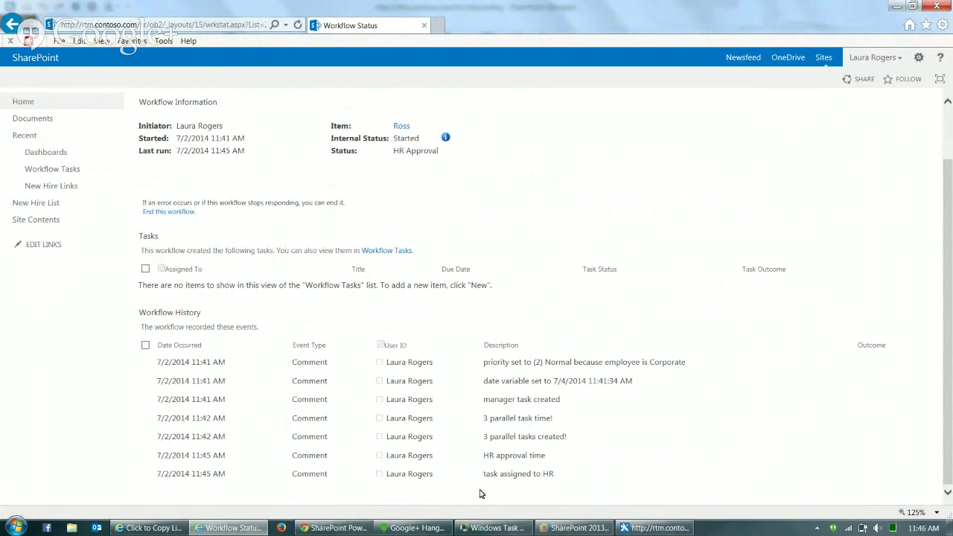
left_click(574, 528)
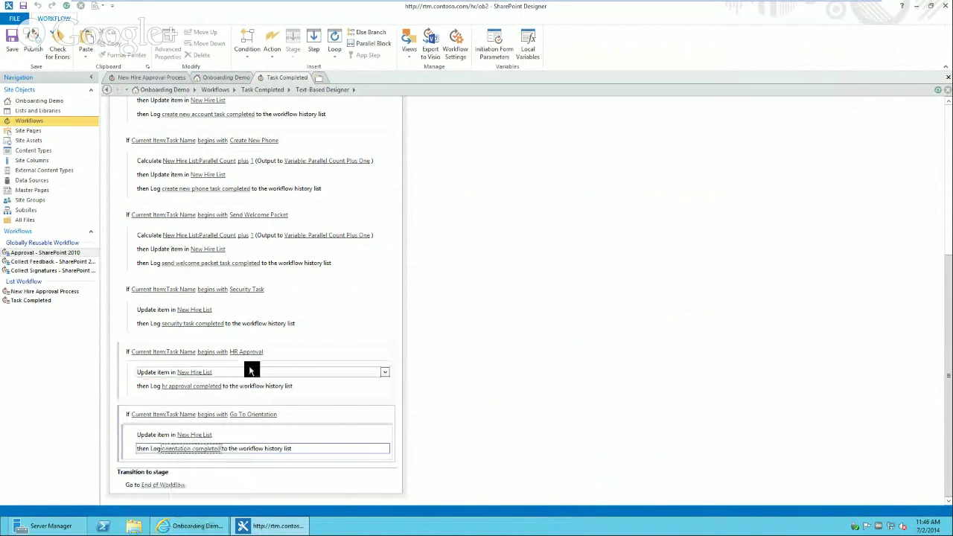
- Select the HR Approval condition in Task Completed, then bring the Onboarding Demo site forward
left_click(277, 353)
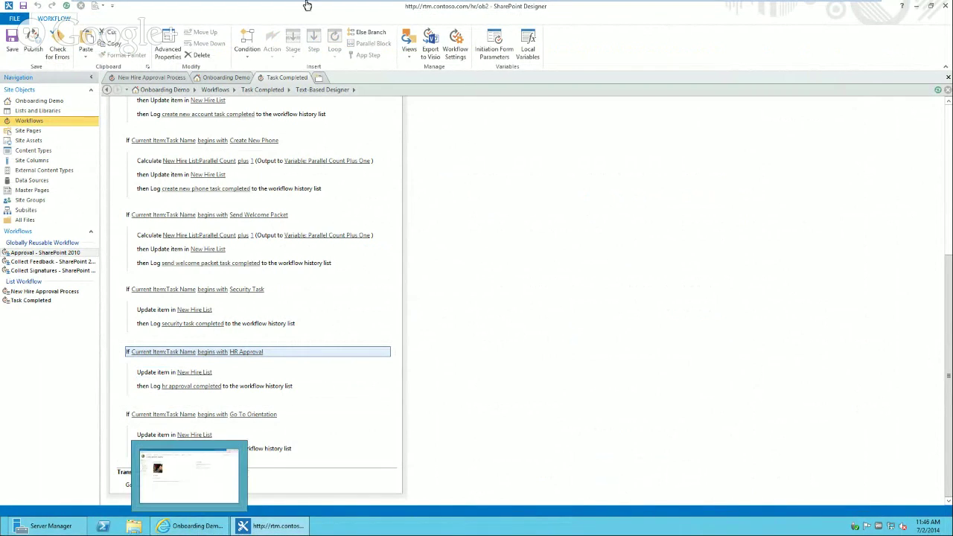
left_click(183, 527)
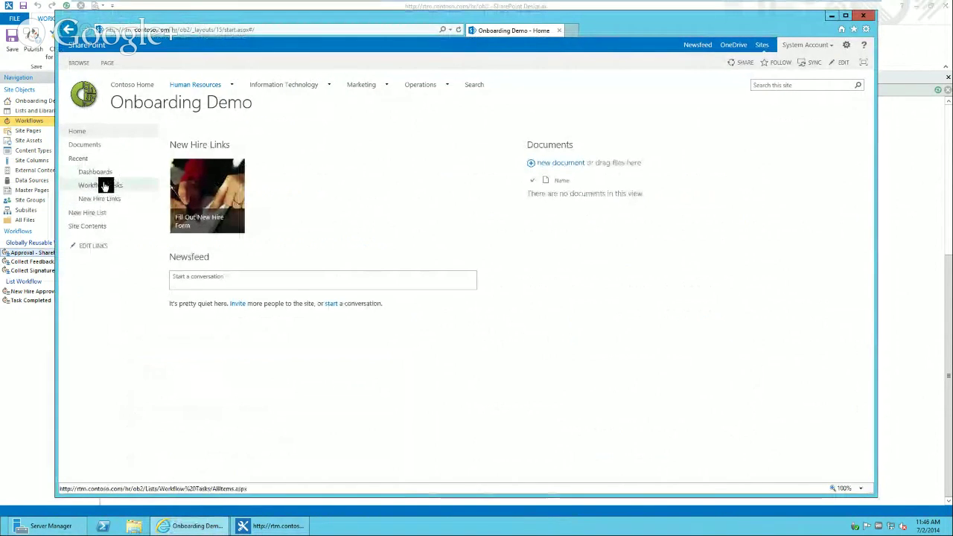
- From the new hire's dashboard, open the HR Approval task's suspended Task Completed workflow status, then return to Designer
left_click(98, 213)
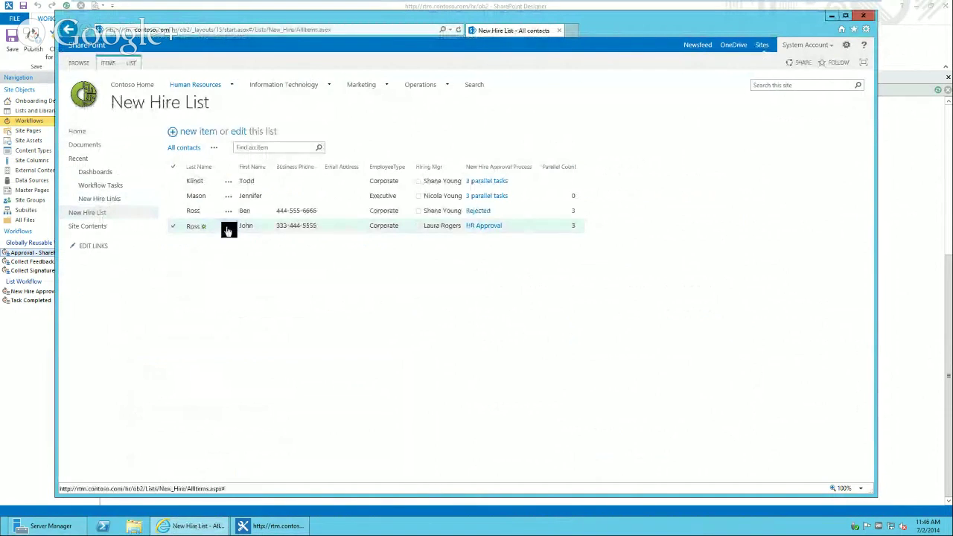
left_click(228, 232)
left_click(238, 240)
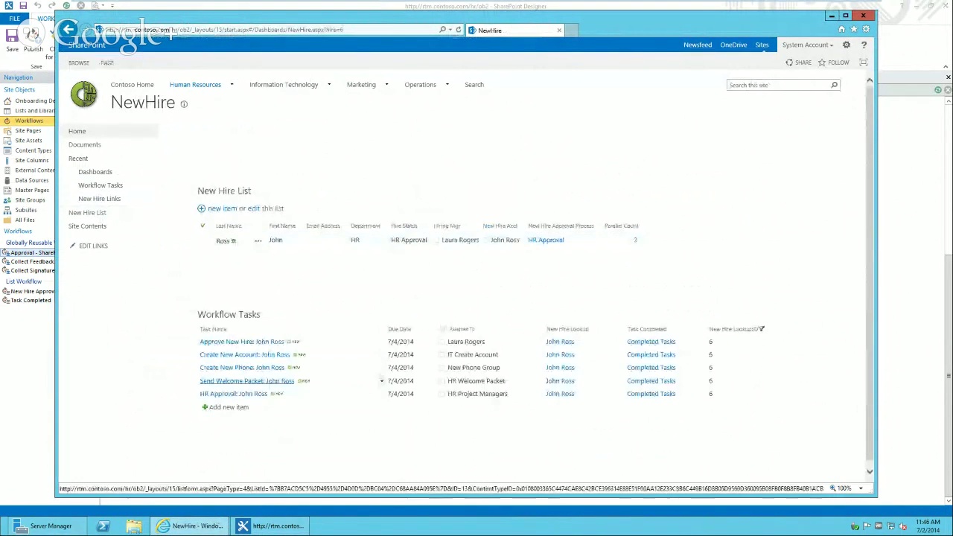
right_click(380, 394)
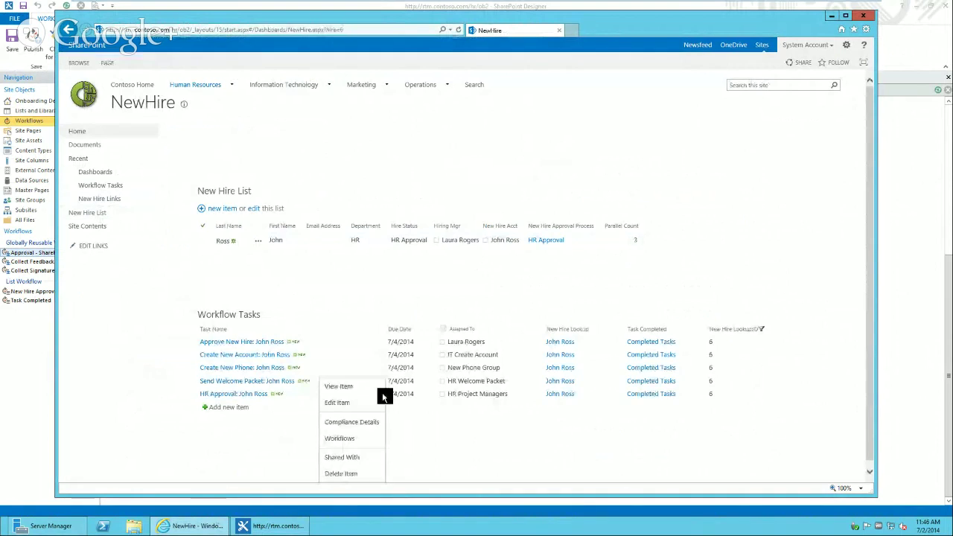
left_click(358, 438)
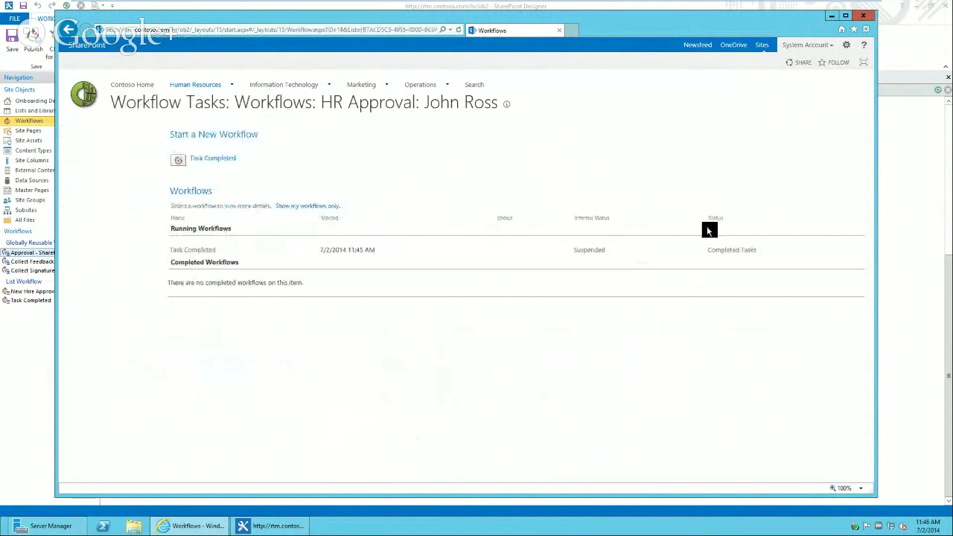
left_click(590, 251)
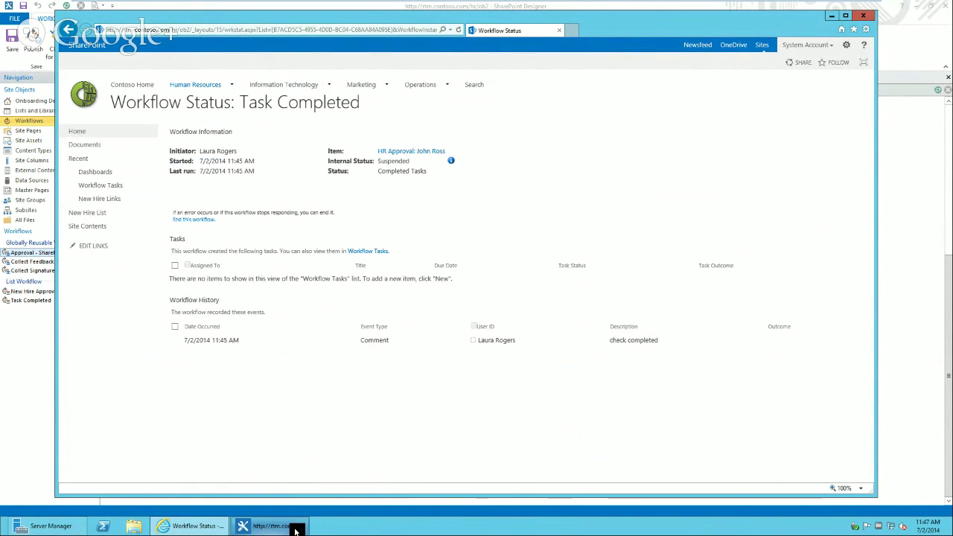
mouse_move(298, 529)
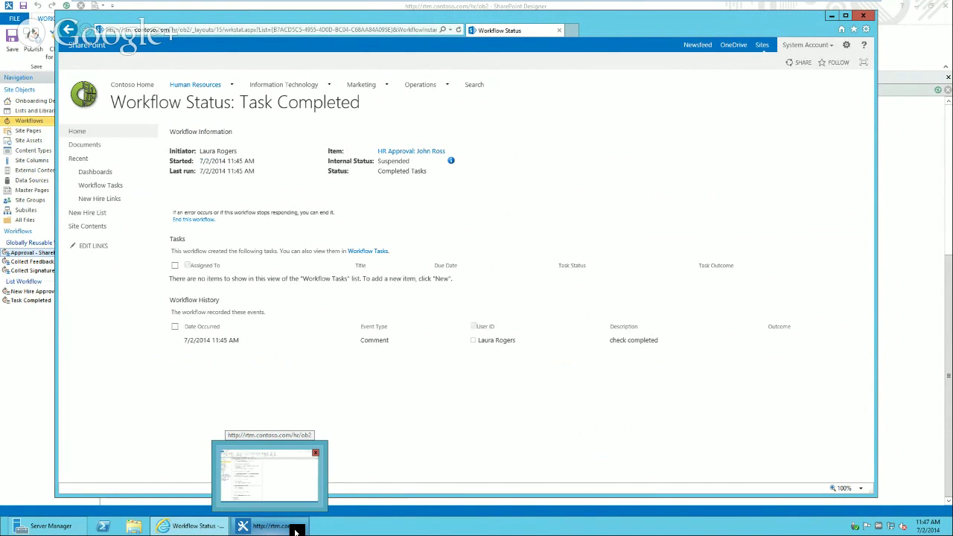
left_click(296, 529)
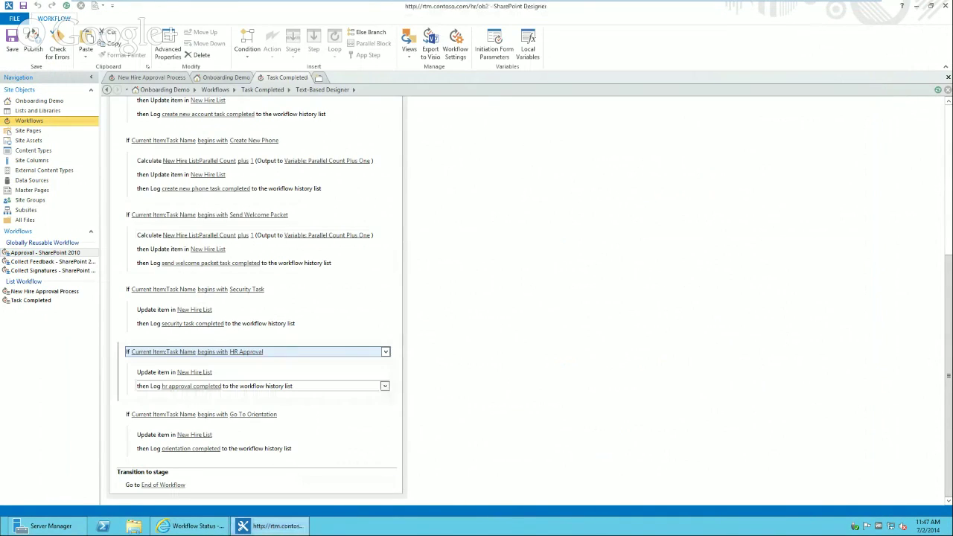
- Move the 'hr approval completed' log action above the New Hire List update
left_click(160, 372)
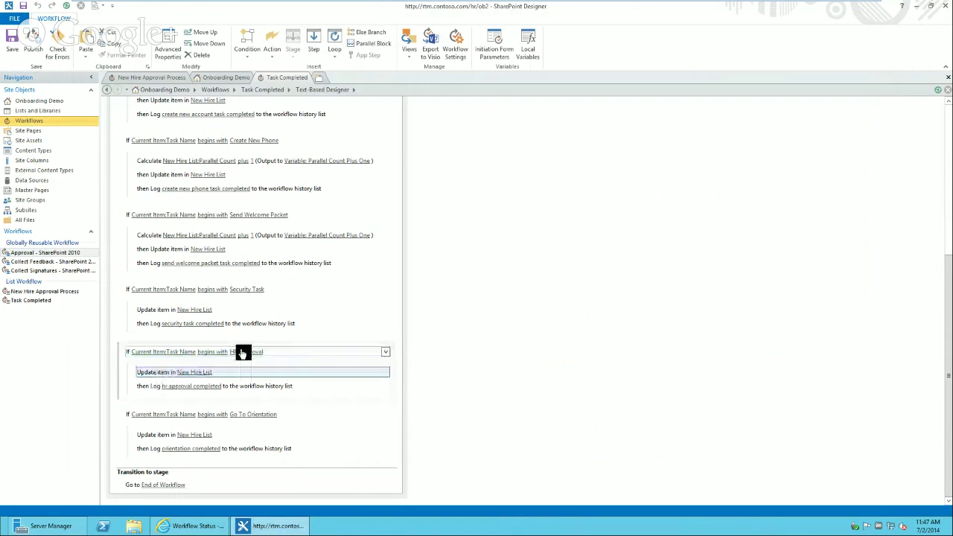
left_click(151, 388)
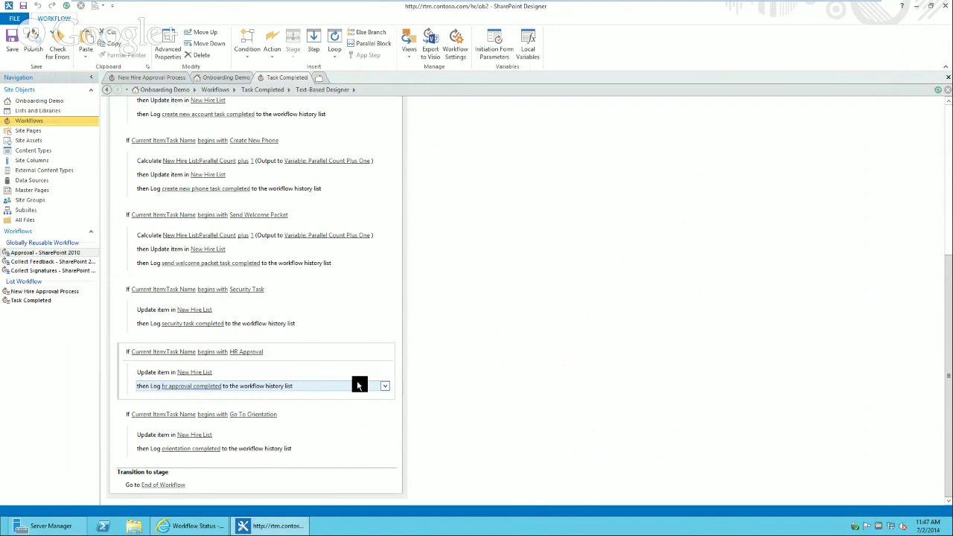
left_click(387, 389)
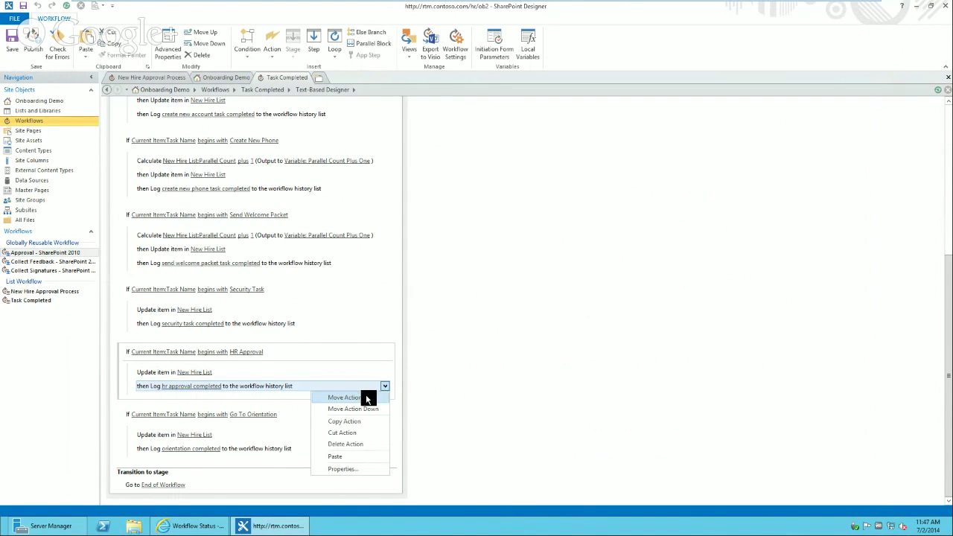
left_click(366, 394)
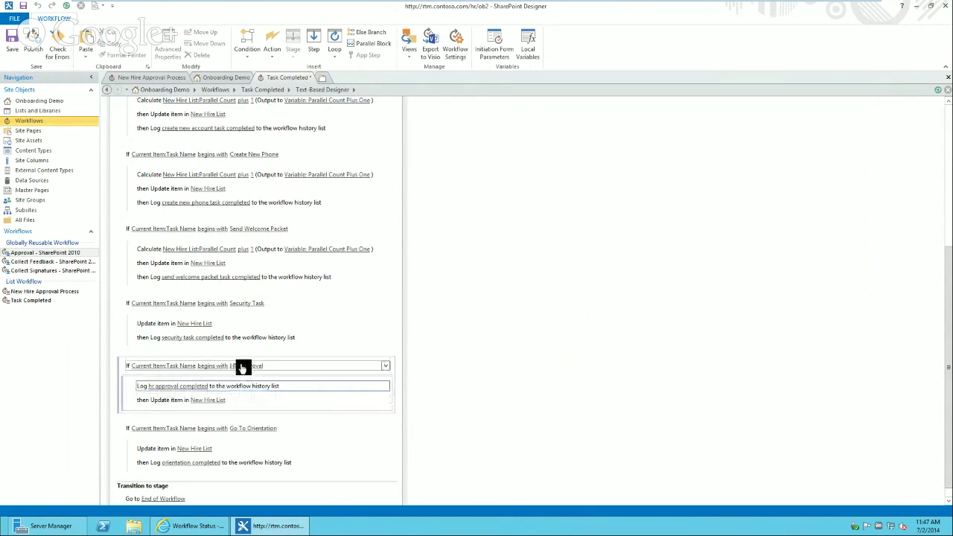
- Check the suspended Task Completed workflow's error details in the browser, then return to Designer
left_click(197, 528)
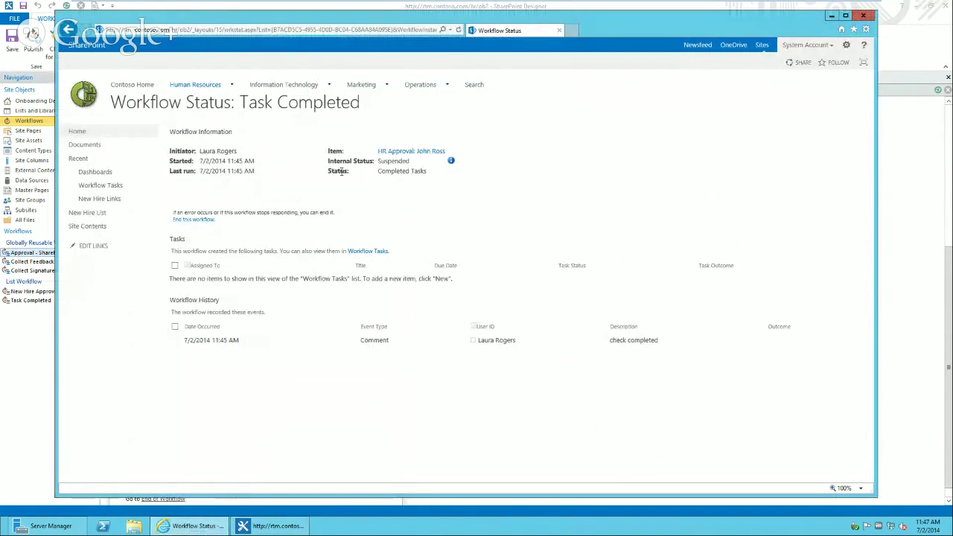
left_click(253, 526)
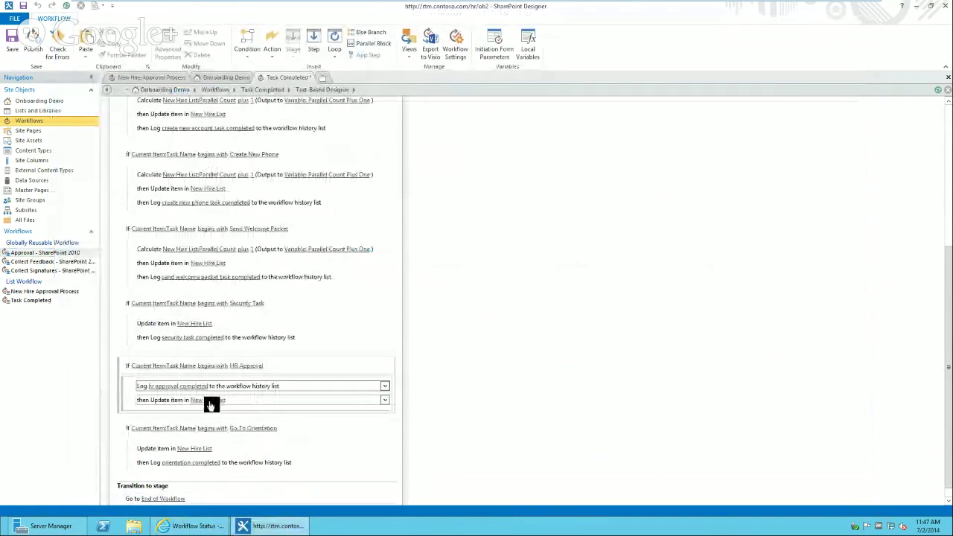
left_click(205, 526)
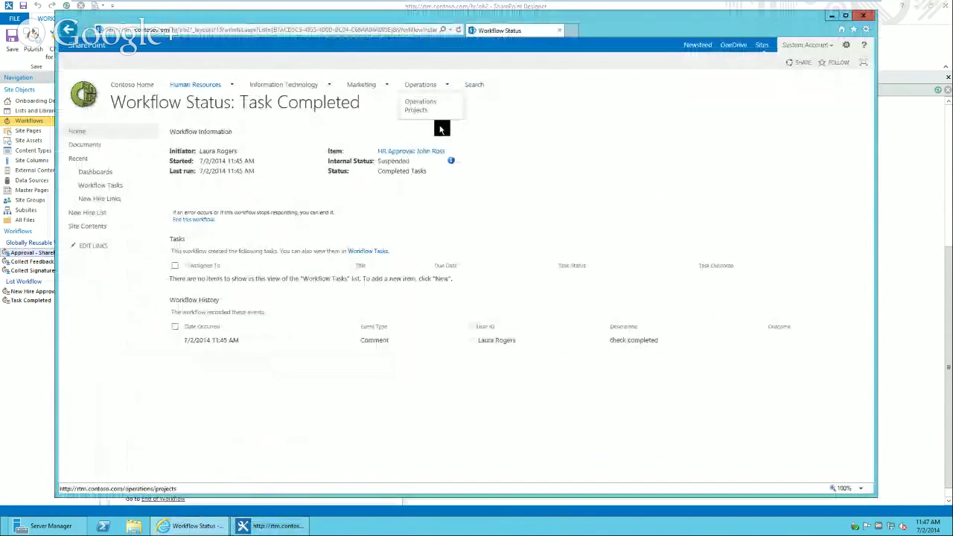
left_click(451, 160)
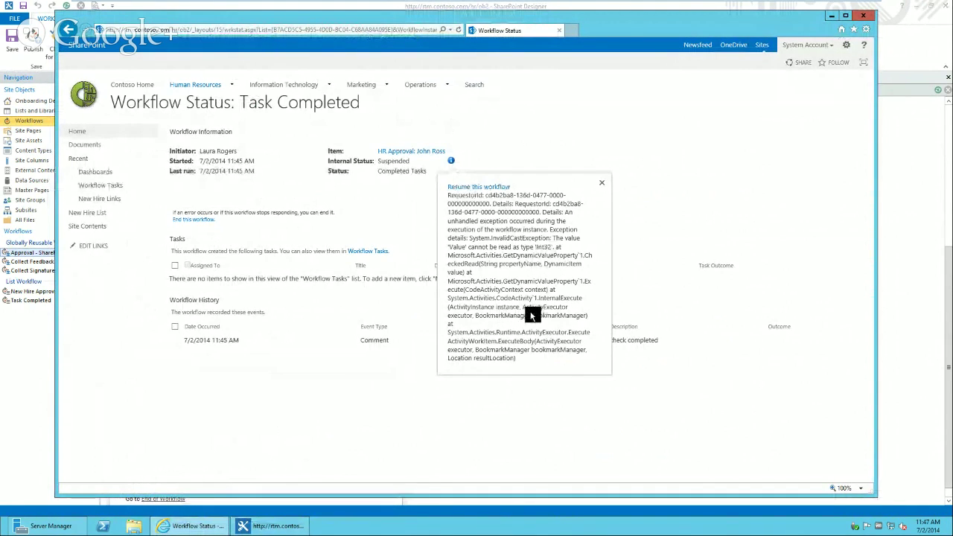
left_click(482, 444)
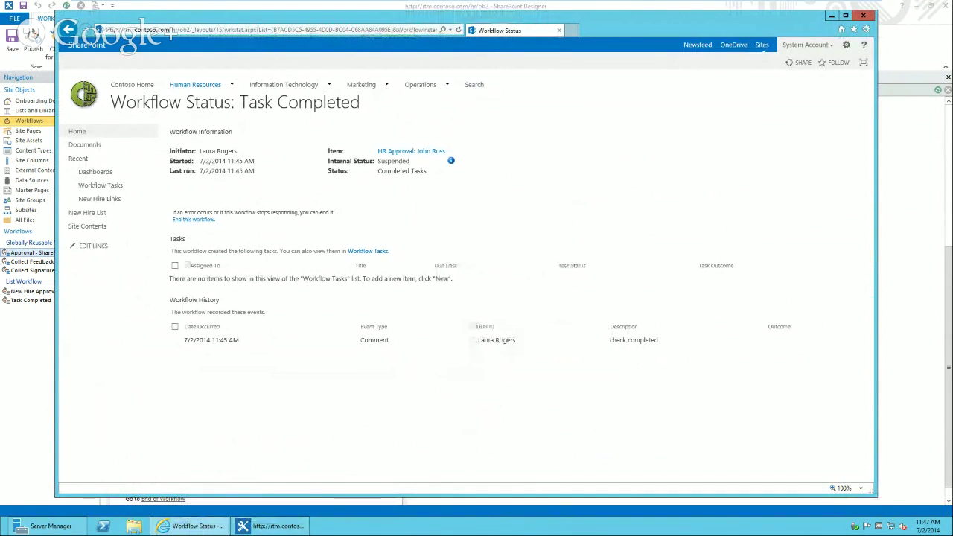
left_click(251, 528)
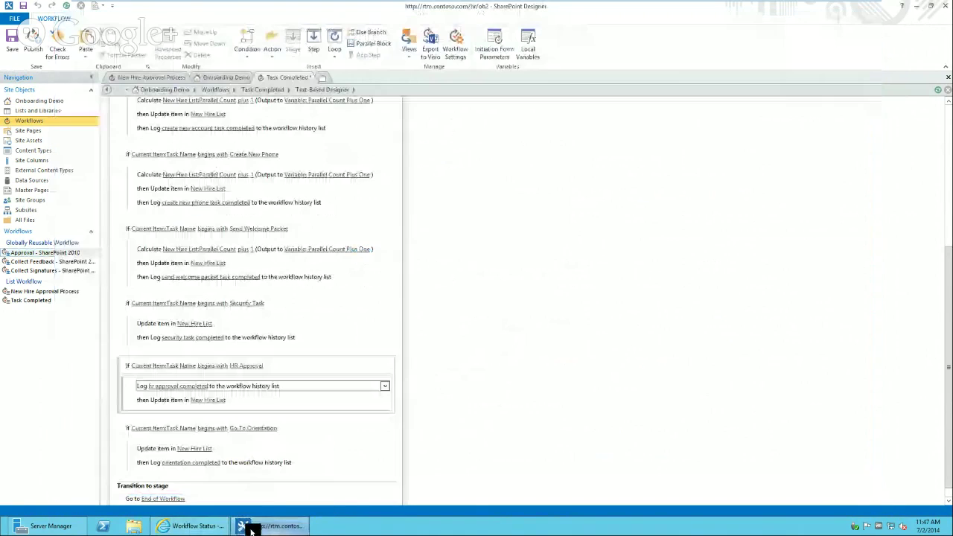
- Compare the HR Approval and Send Welcome Packet Update item settings and their item lookup
left_click(211, 401)
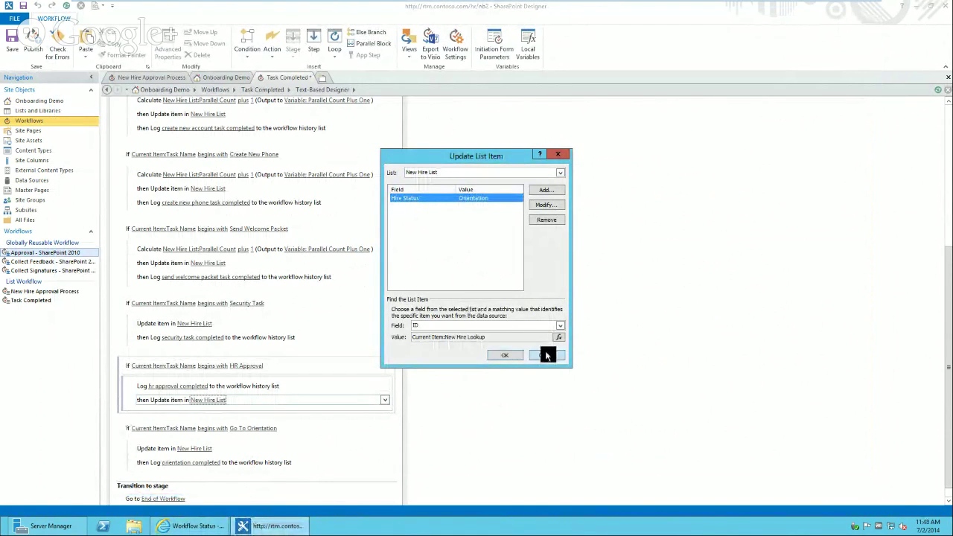
left_click(502, 355)
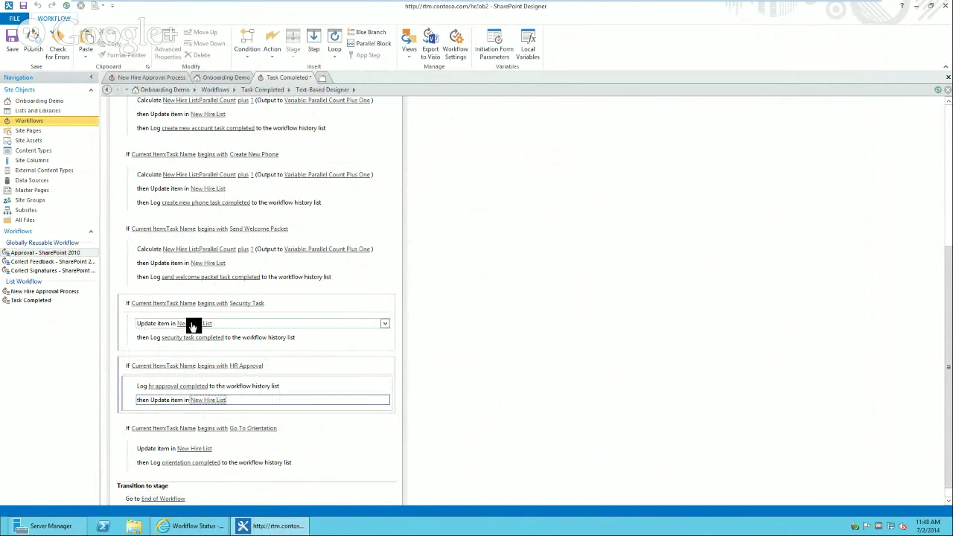
left_click(213, 263)
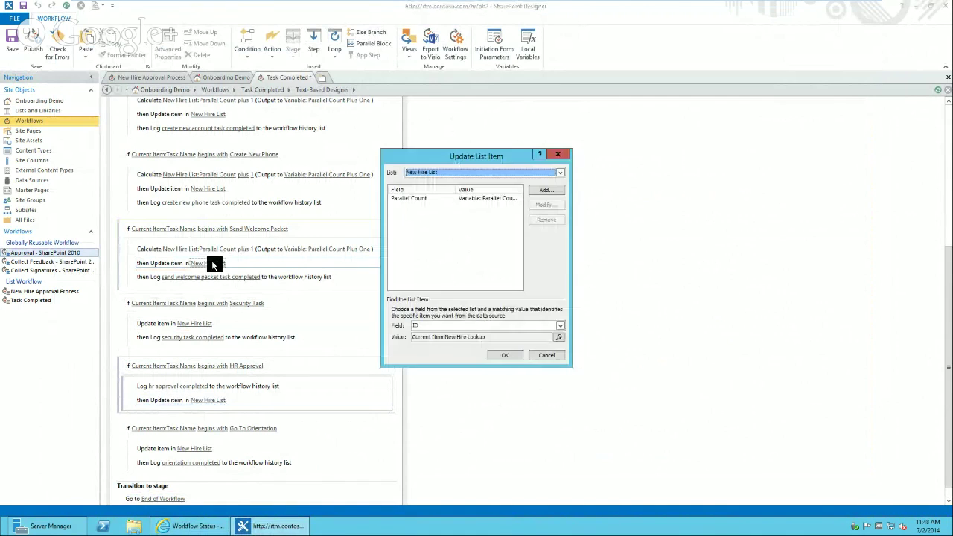
left_click(560, 338)
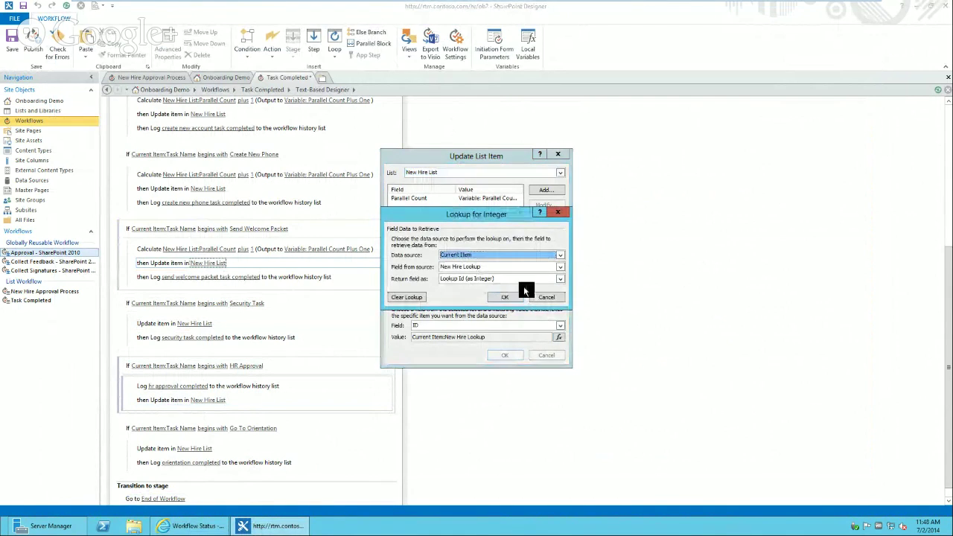
left_click(546, 298)
left_click(548, 355)
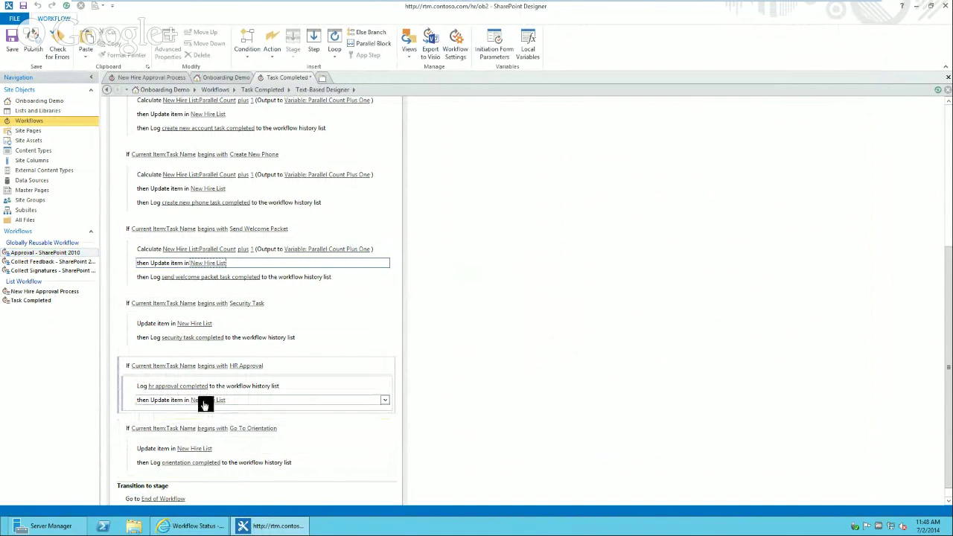
- Make the HR Approval update match the New Hire List item by Lookup Id (as Integer)
left_click(209, 400)
left_click(558, 337)
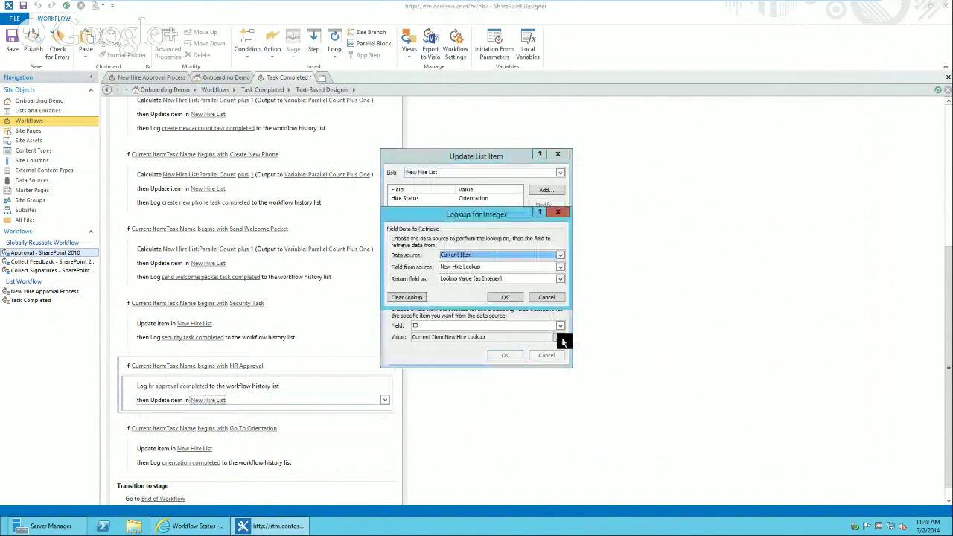
left_click(470, 282)
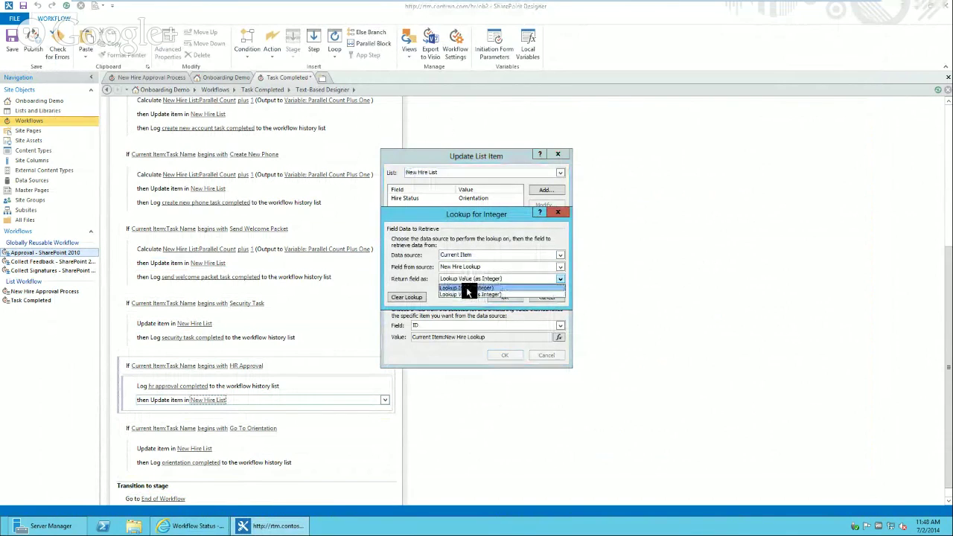
left_click(466, 287)
left_click(499, 298)
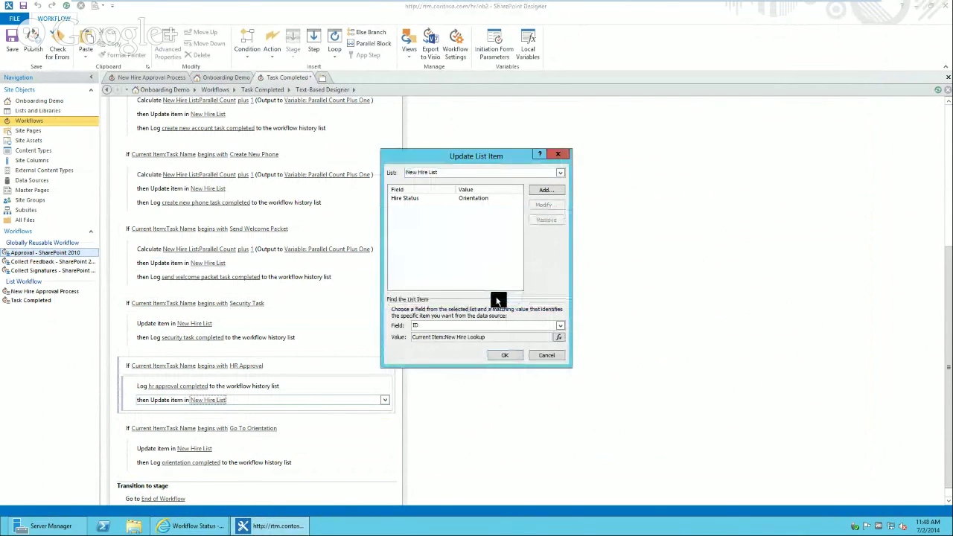
left_click(505, 355)
- Open Go To Orientation's Update item lookup to view its return formats
left_click(198, 447)
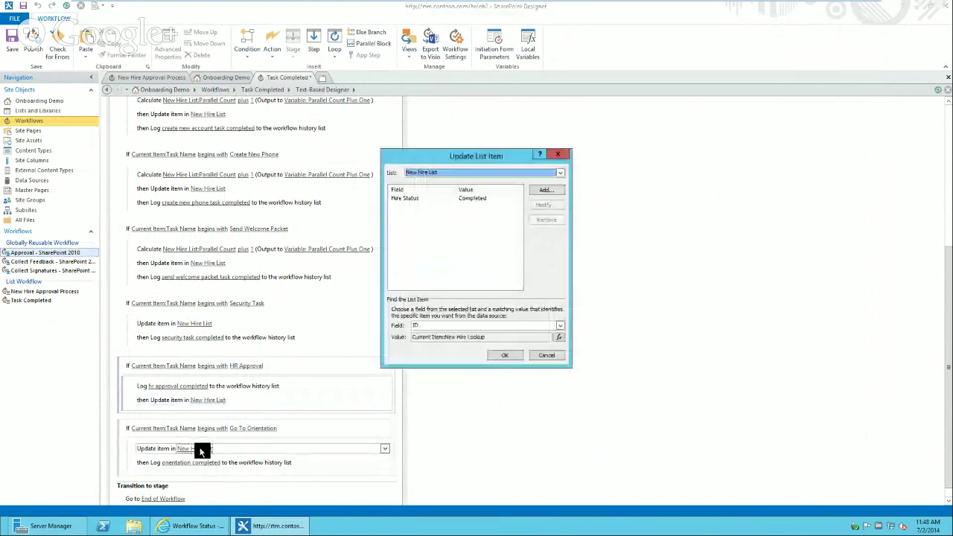
left_click(559, 338)
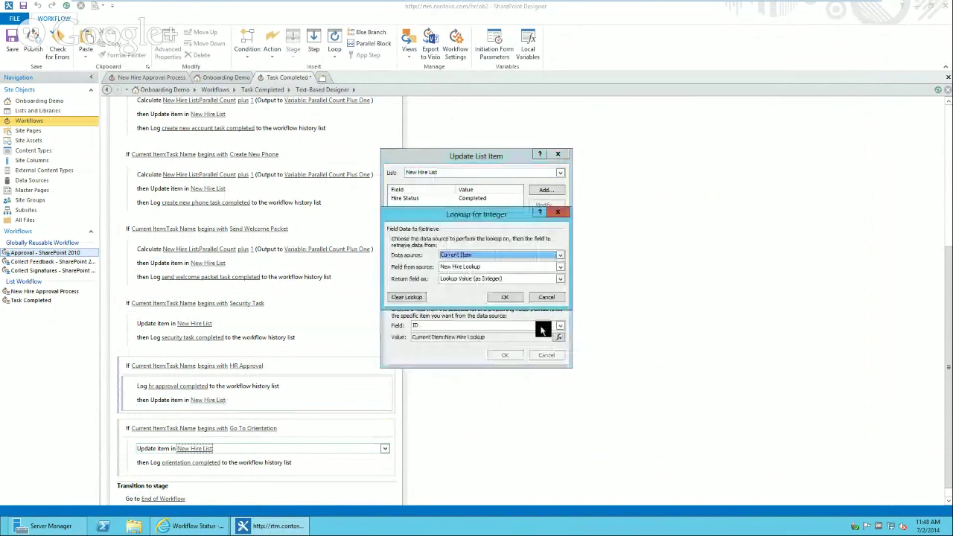
left_click(490, 279)
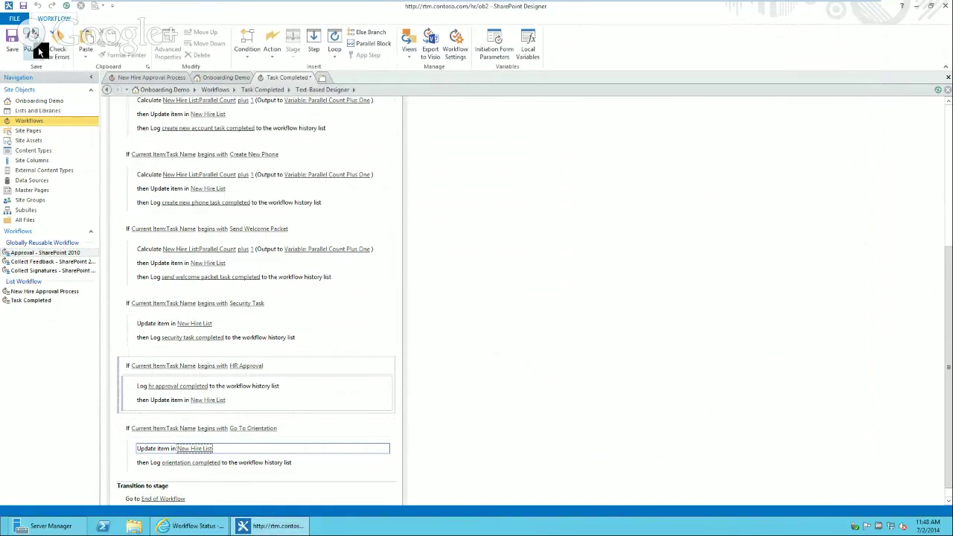
- Publish the Task Completed workflow and bring its browser status page forward
left_click(32, 43)
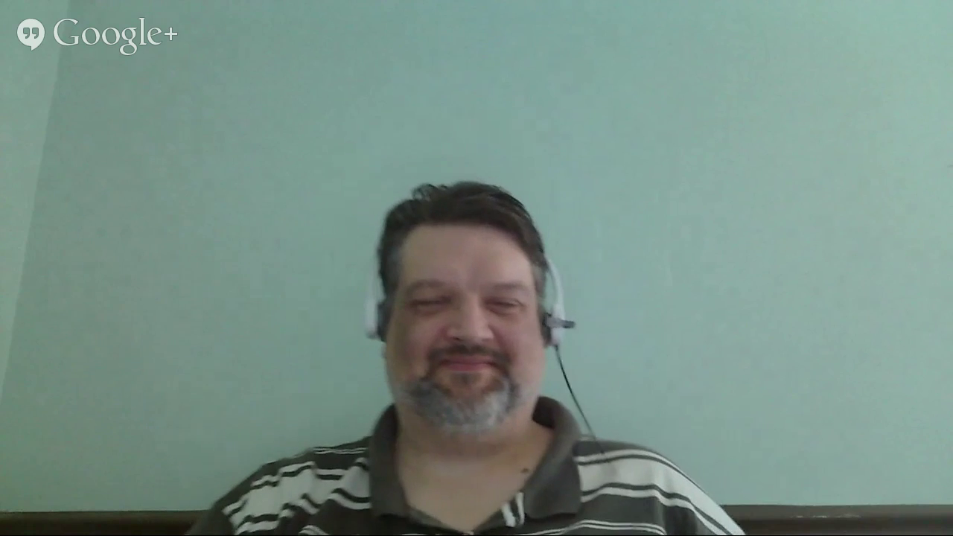
mouse_move(202, 525)
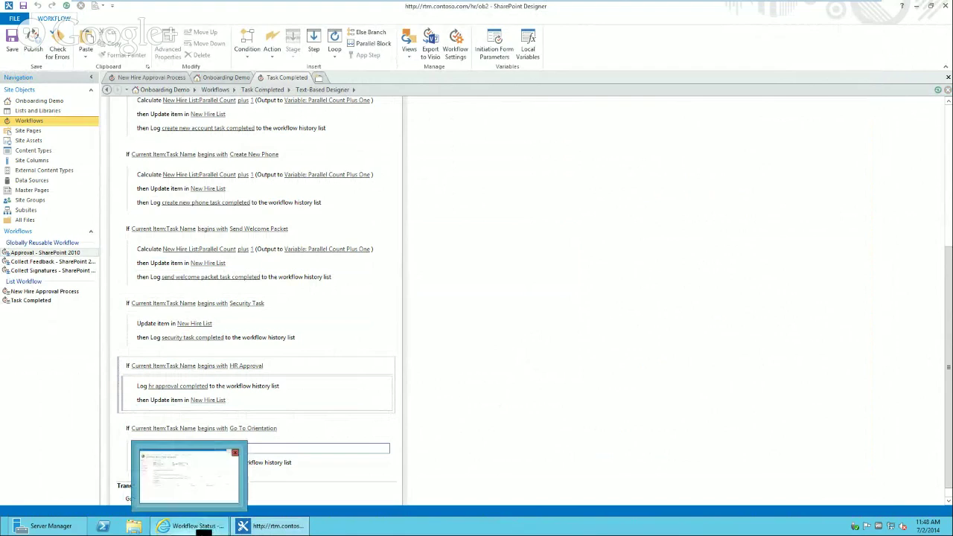
left_click(209, 485)
- End the suspended Task Completed workflow, then minimize the VM viewer to reach the host browser
left_click(195, 219)
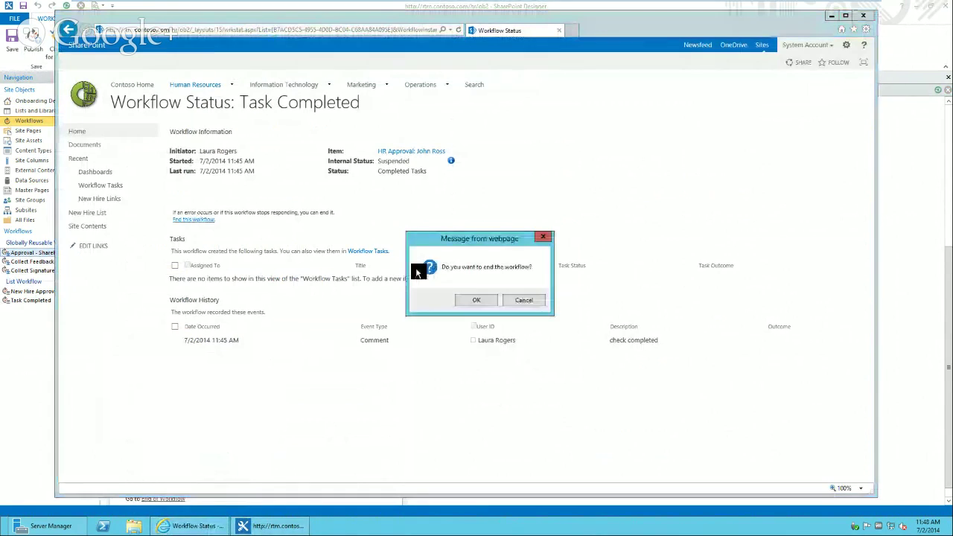
left_click(480, 301)
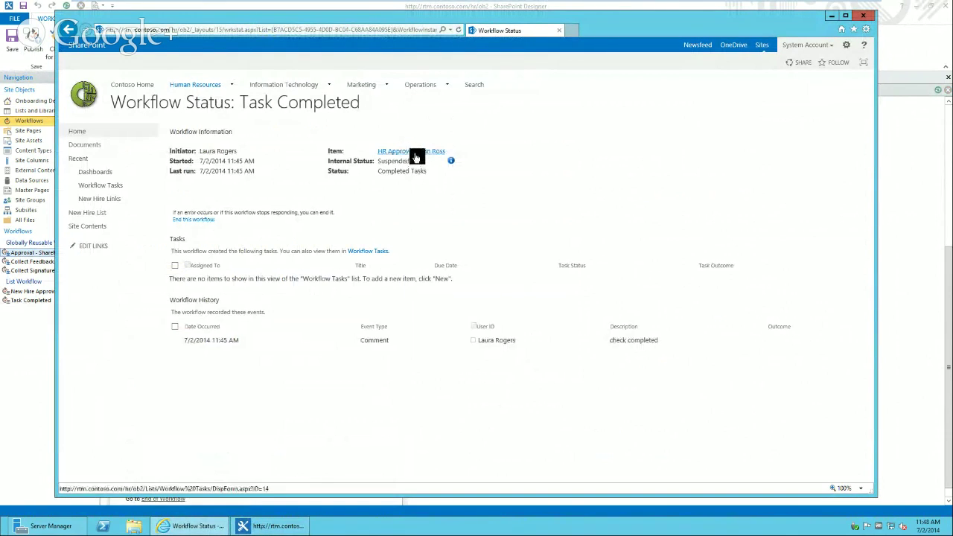
mouse_move(563, 5)
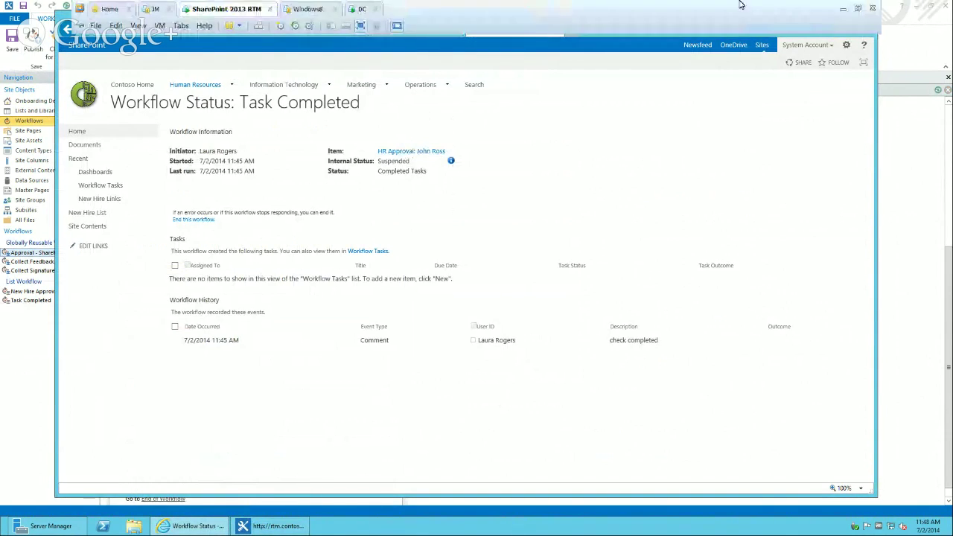
left_click(842, 7)
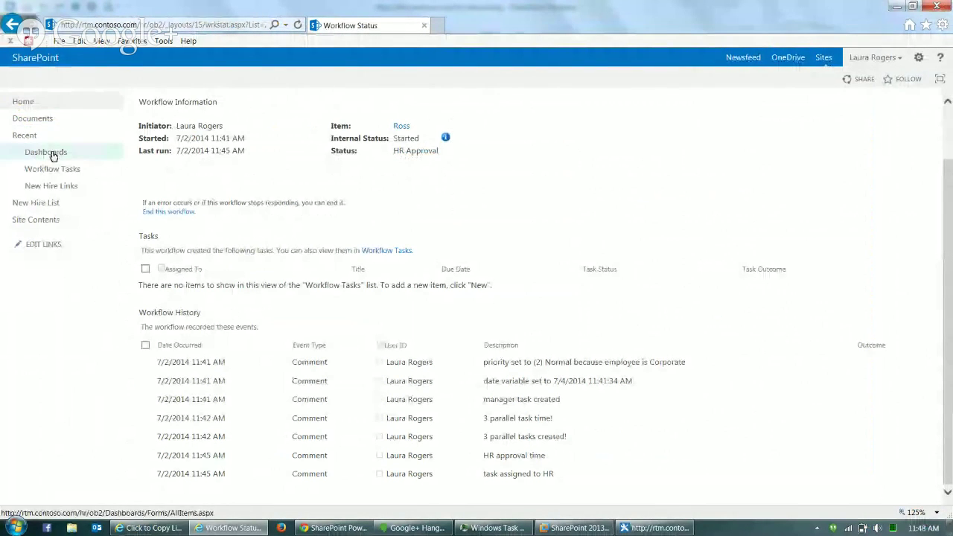
- Open the HR approval task from Workflow Tasks for editing and save it
left_click(66, 170)
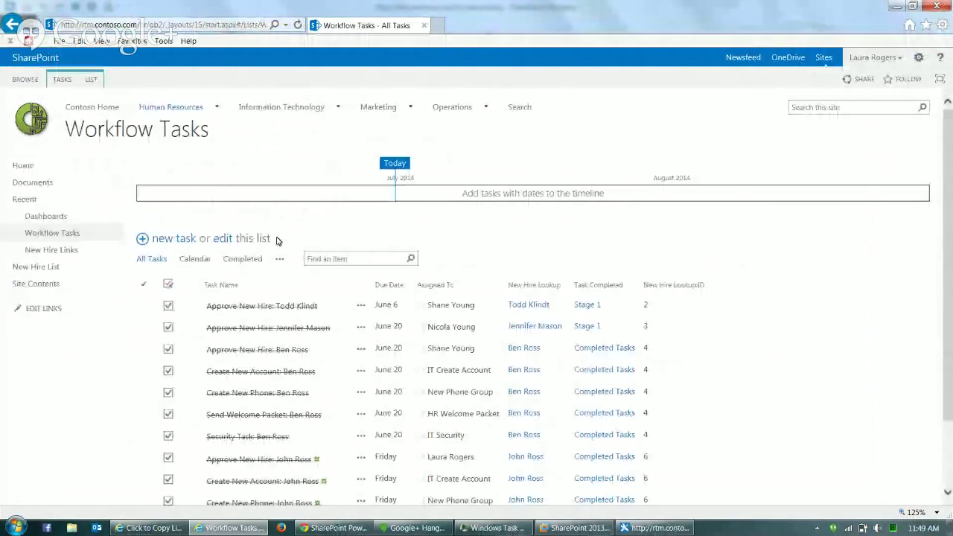
scroll(596, 410, "down", 2)
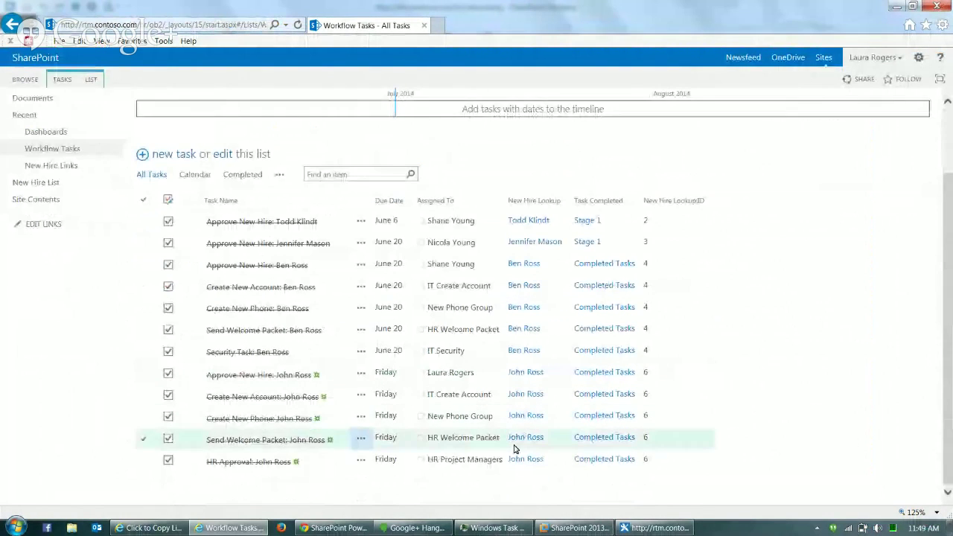
left_click(360, 464)
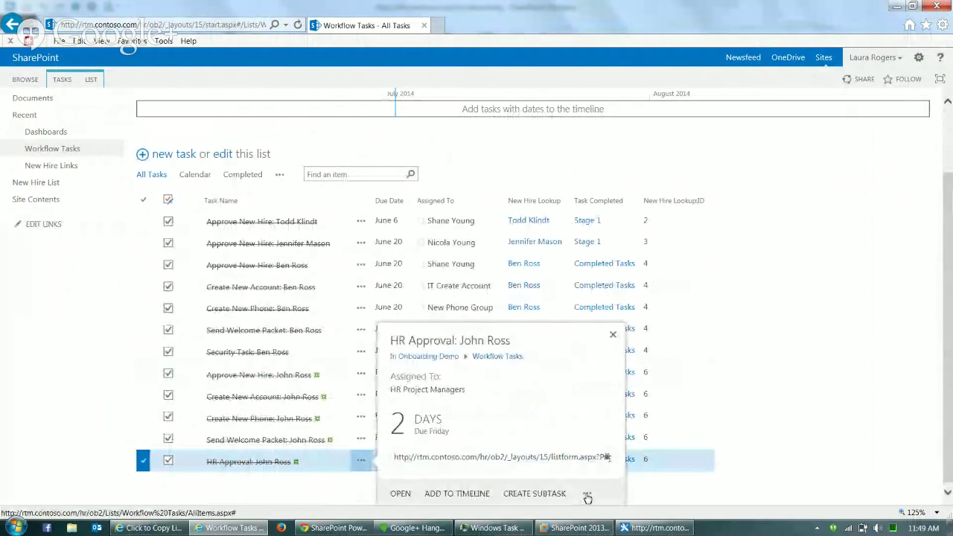
left_click(588, 495)
left_click(607, 408)
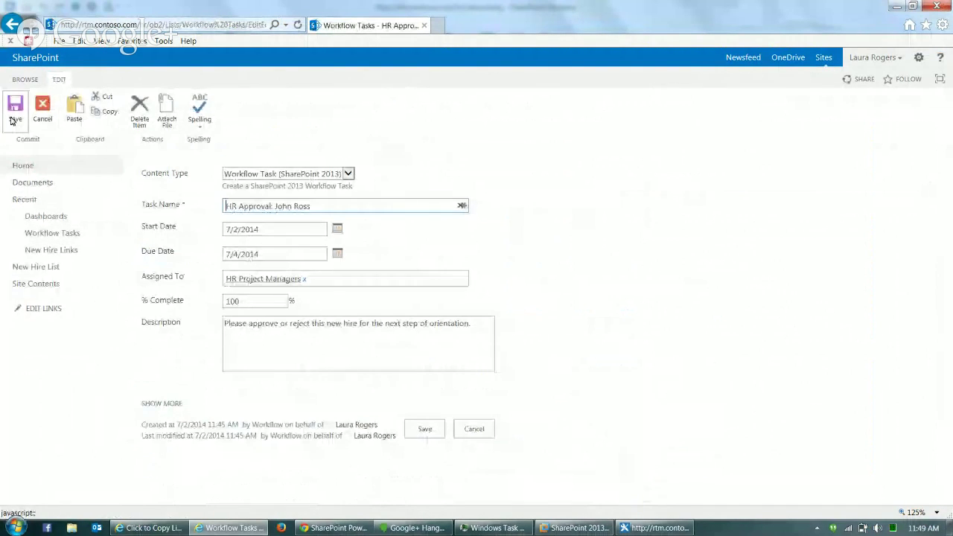
left_click(15, 111)
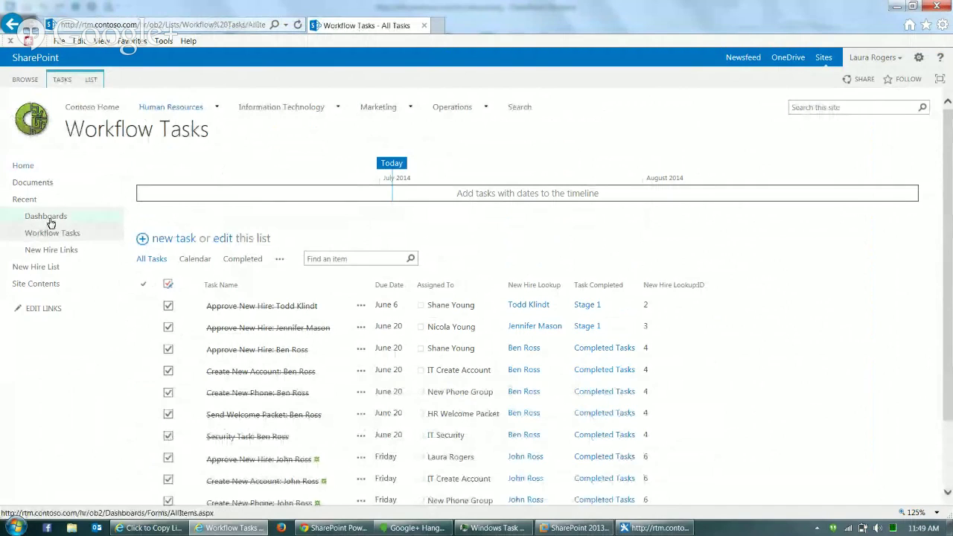
- Open the new hire's dashboard, view the Rejected approval workflow status, then restore the VM window
left_click(50, 266)
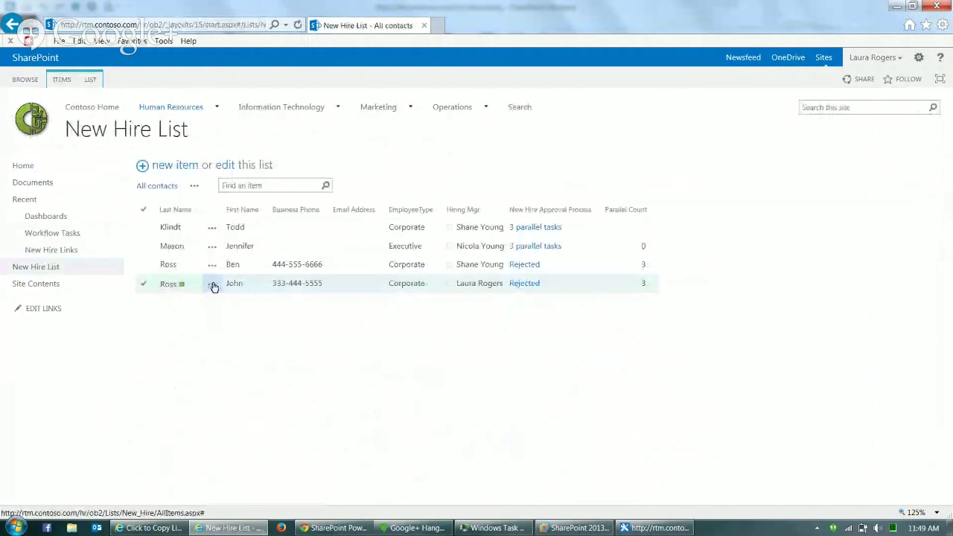
left_click(213, 286)
left_click(242, 297)
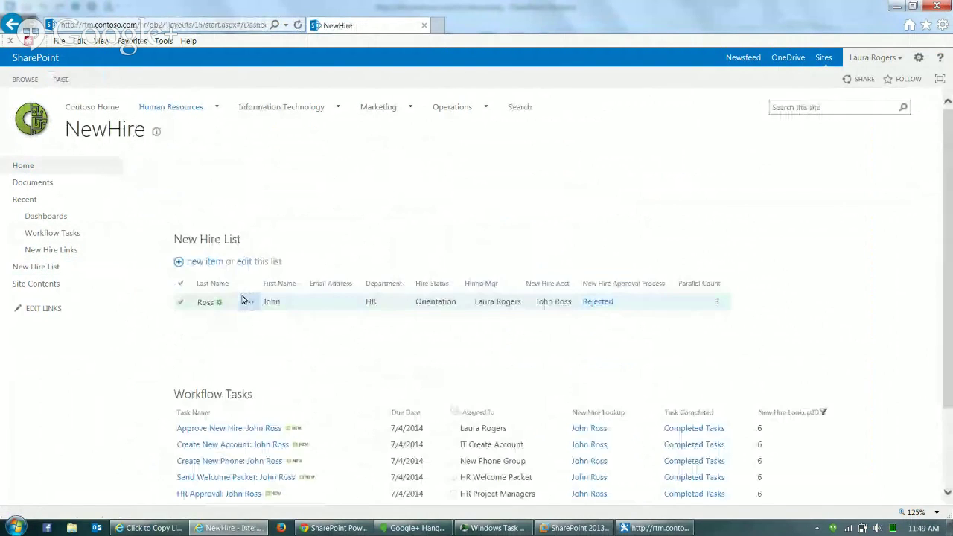
scroll(949, 438, "down", 3)
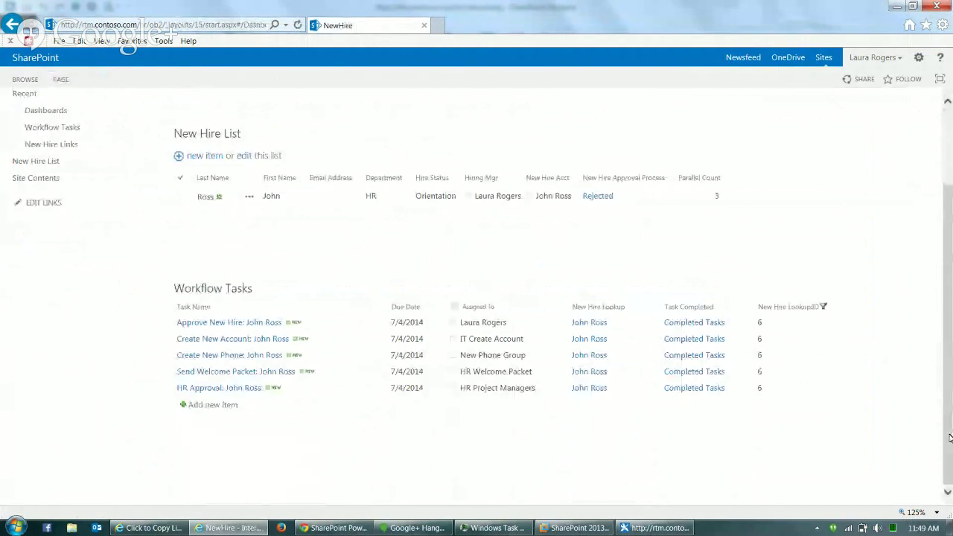
left_click(602, 198)
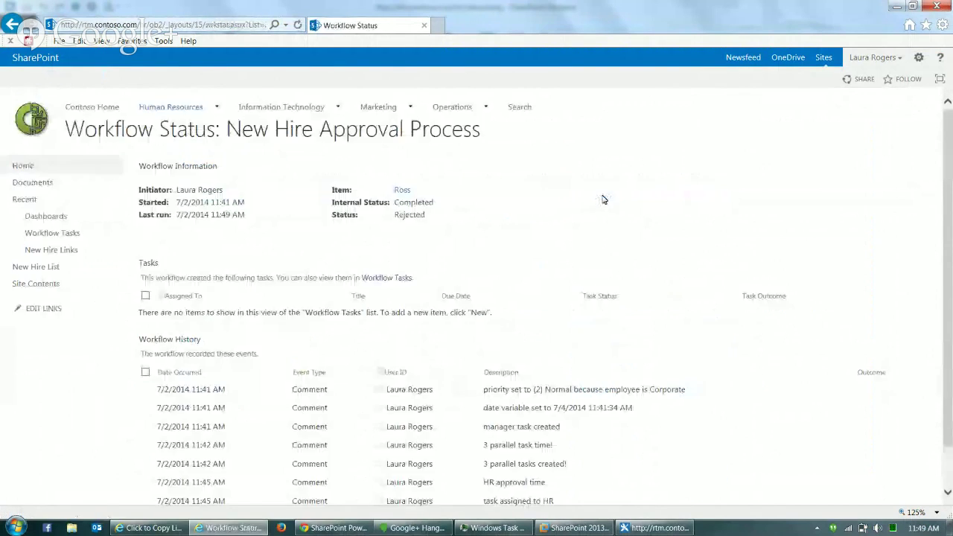
scroll(948, 484, "down", 2)
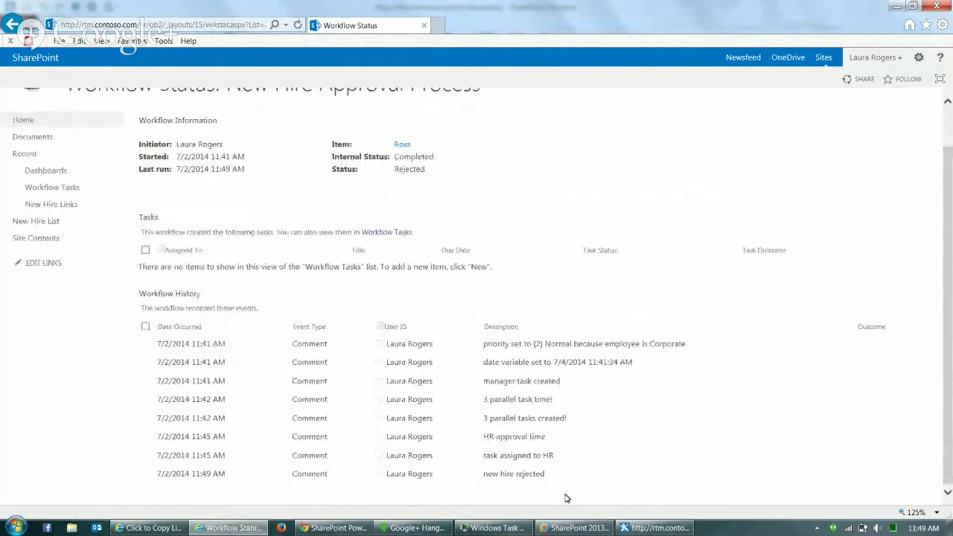
left_click(641, 528)
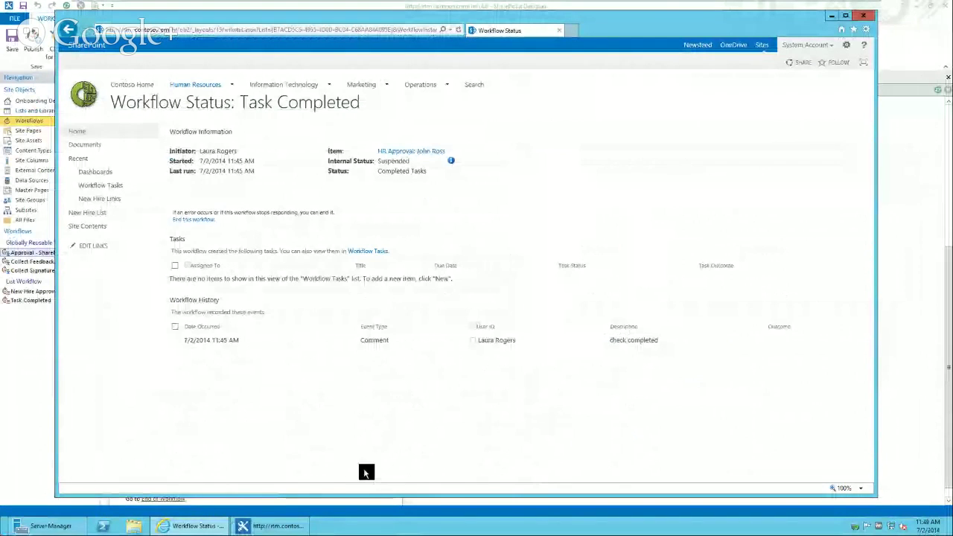
- Open the New Hire Approval Process and edit the Rejected stage's log message in String Builder
left_click(307, 525)
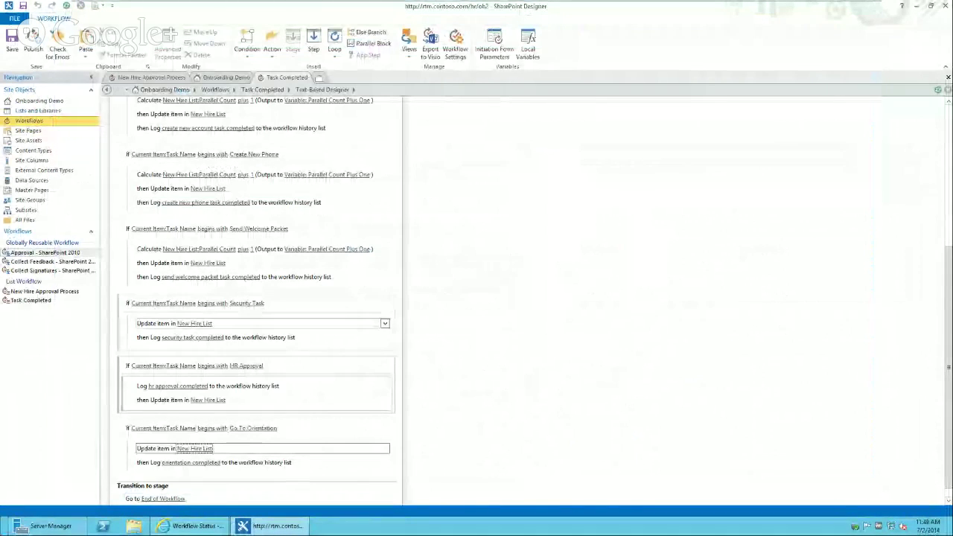
left_click(161, 81)
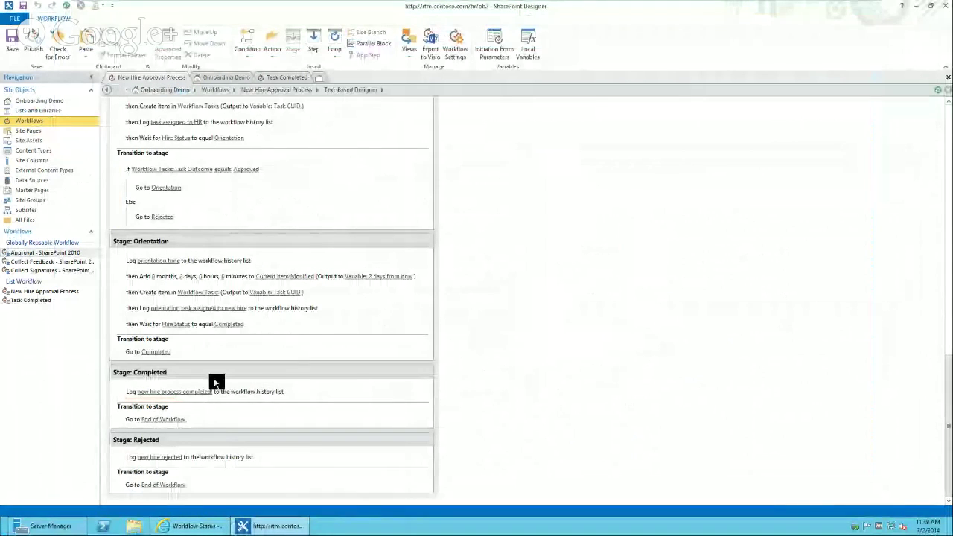
left_click(167, 459)
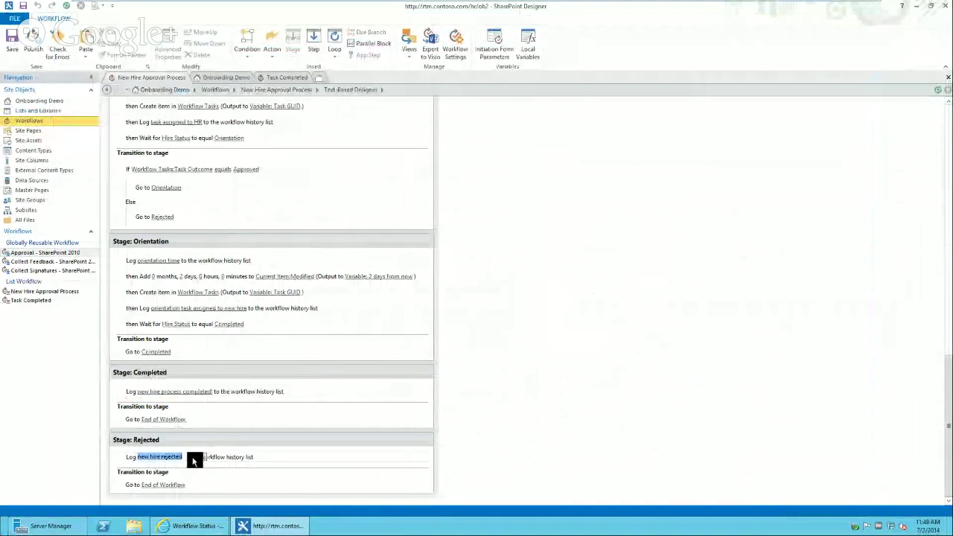
left_click(195, 457)
- Append ' by ' plus the Modified By lookup as Display Name and save the message
type("by")
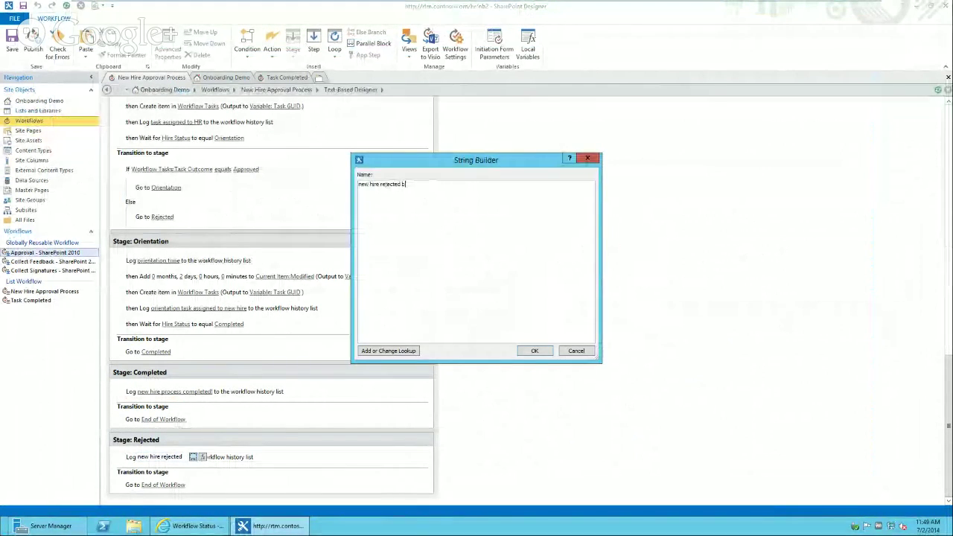
left_click(405, 349)
key("m")
key("m")
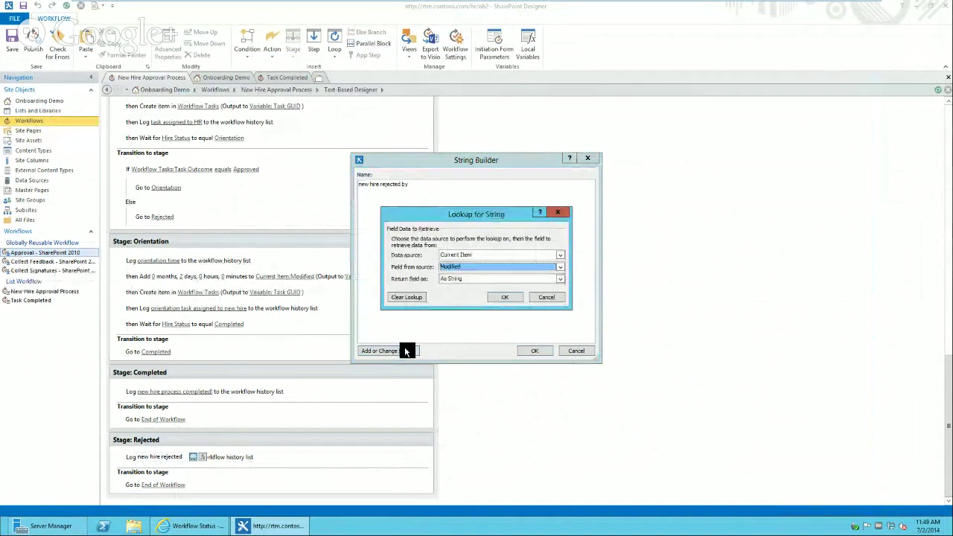
key("m")
left_click(460, 278)
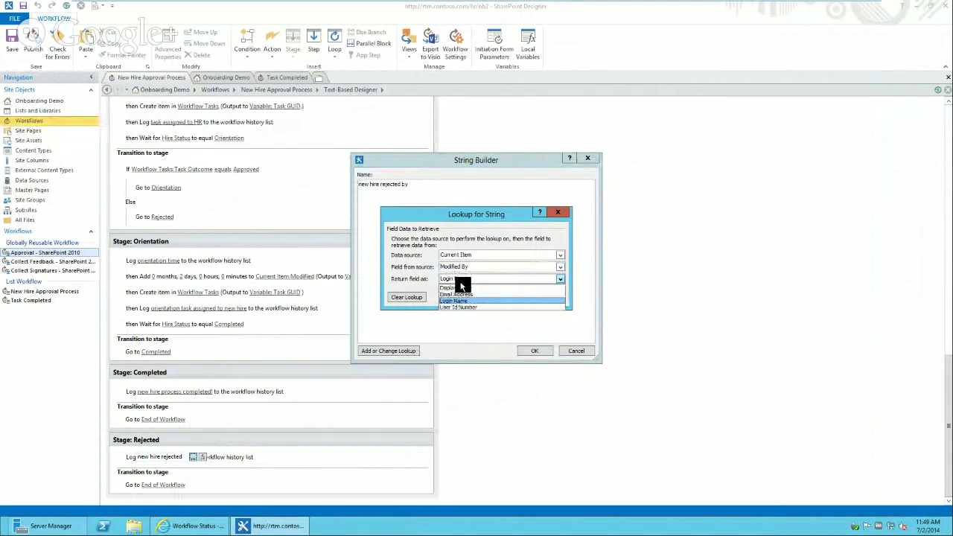
left_click(461, 287)
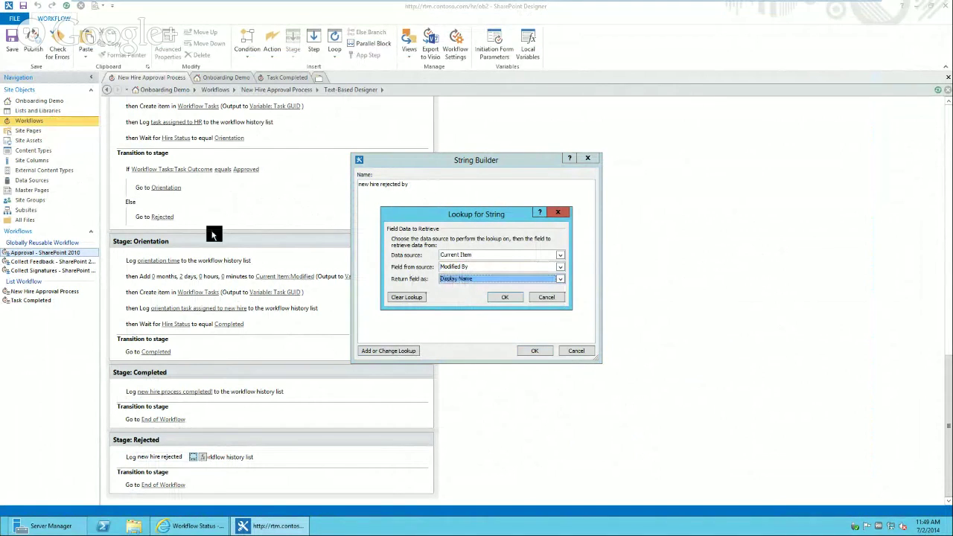
left_click(505, 299)
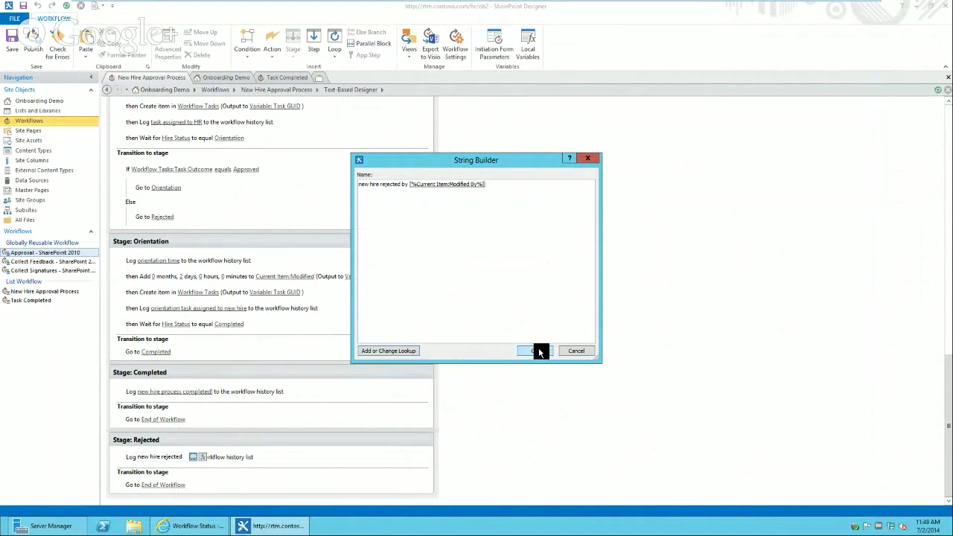
left_click(537, 351)
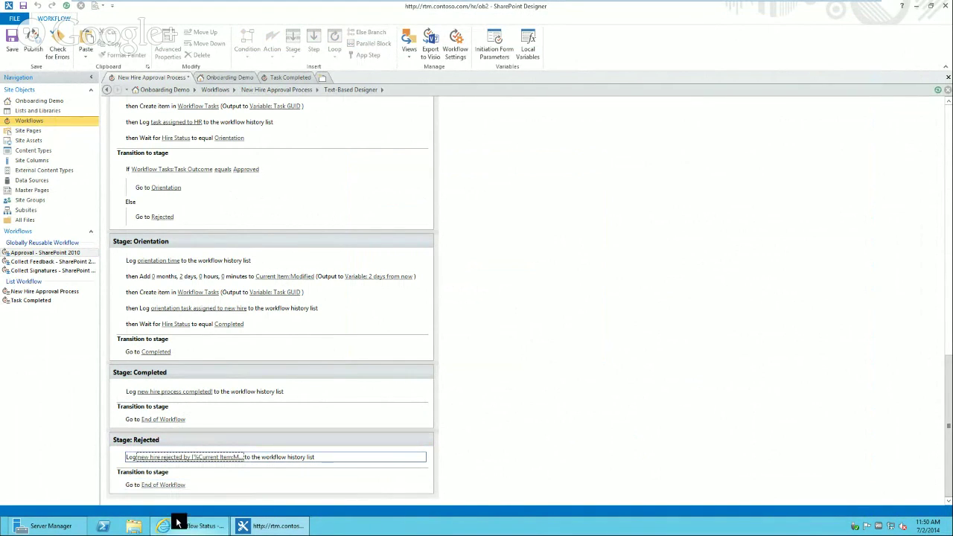
mouse_move(193, 527)
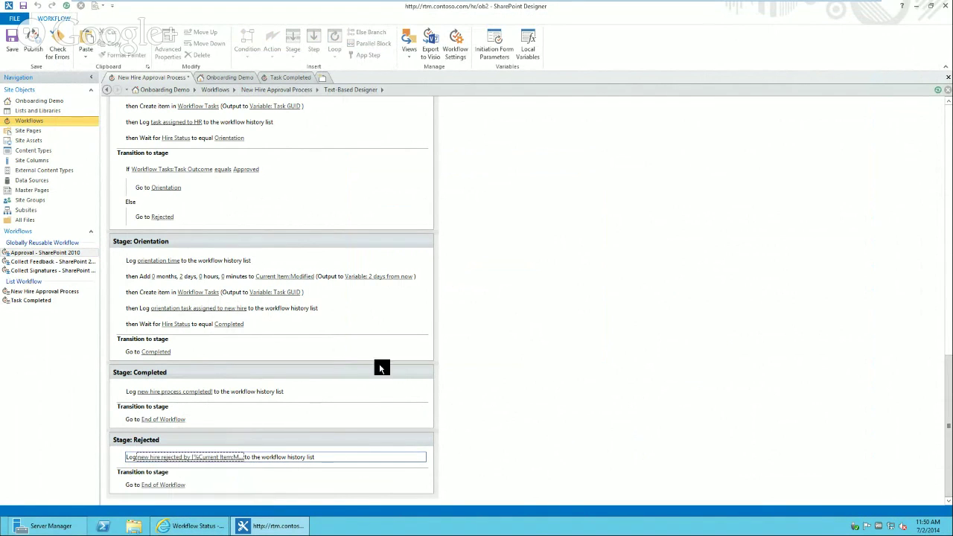
- Go back to the Onboarding Demo home page, open the New Hire List, and expand its view options
left_click(194, 526)
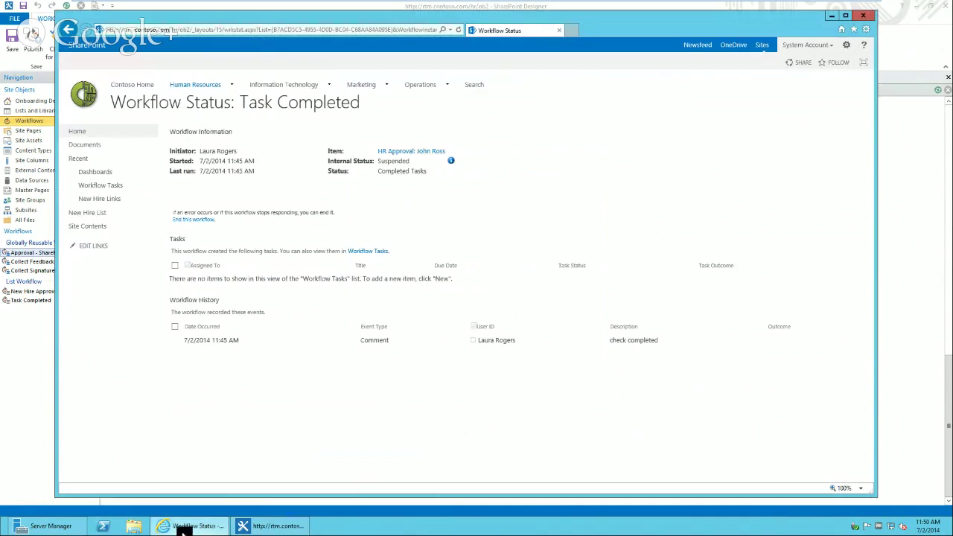
left_click(97, 136)
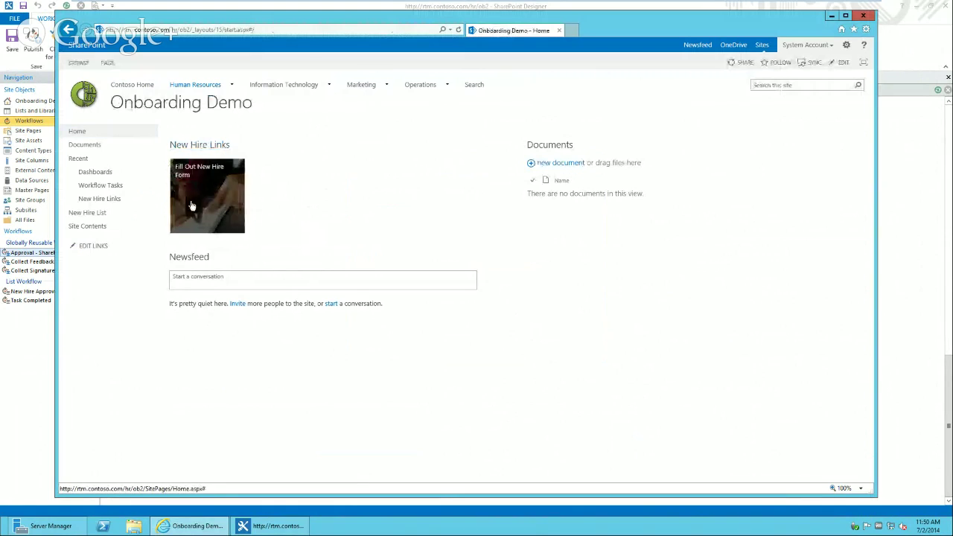
left_click(100, 215)
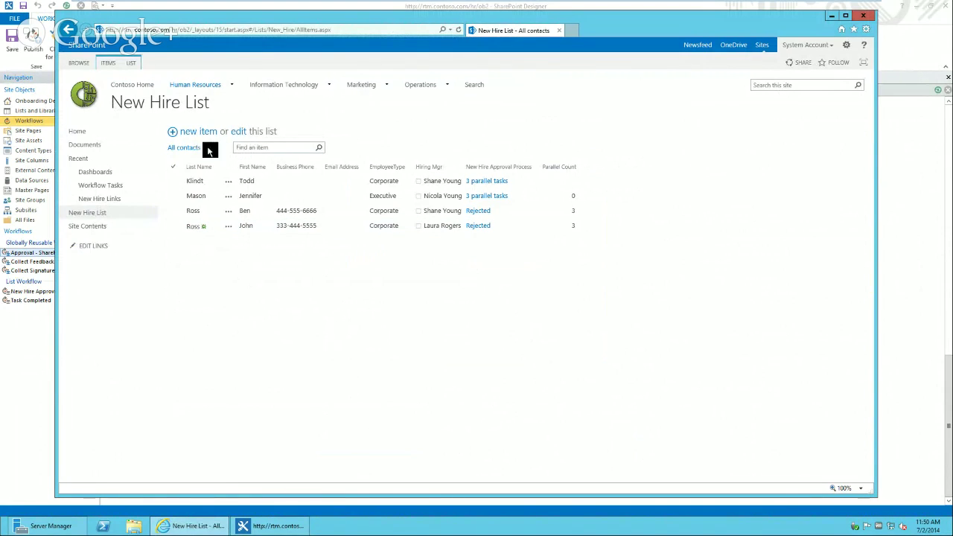
left_click(215, 147)
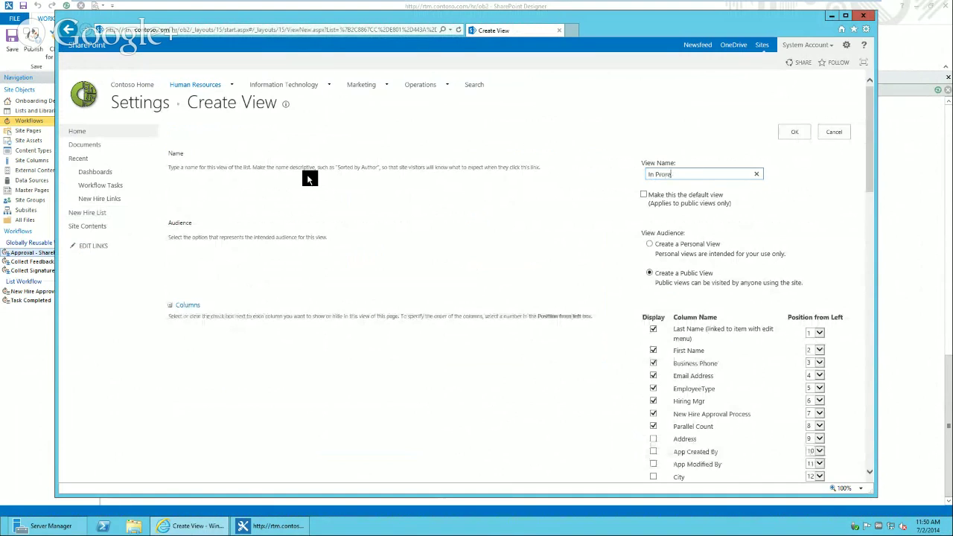
- Name the new view and sort it by Modified, newest items first
type("gress")
left_click_drag(869, 176, 873, 376)
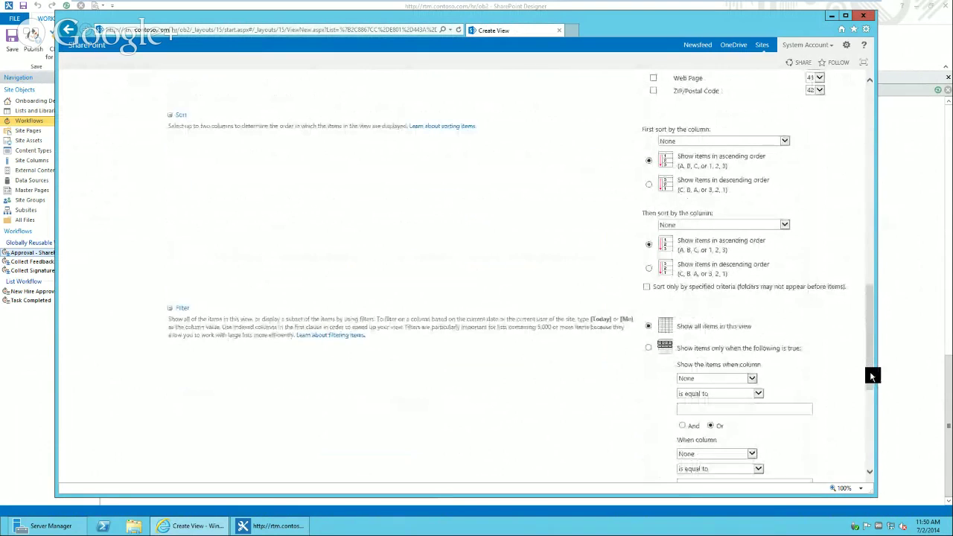
left_click(709, 142)
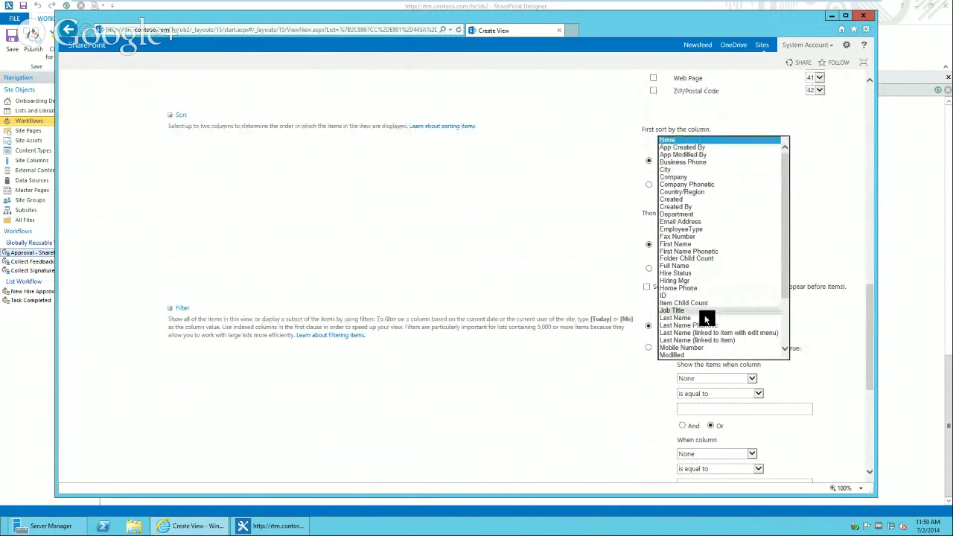
left_click(710, 356)
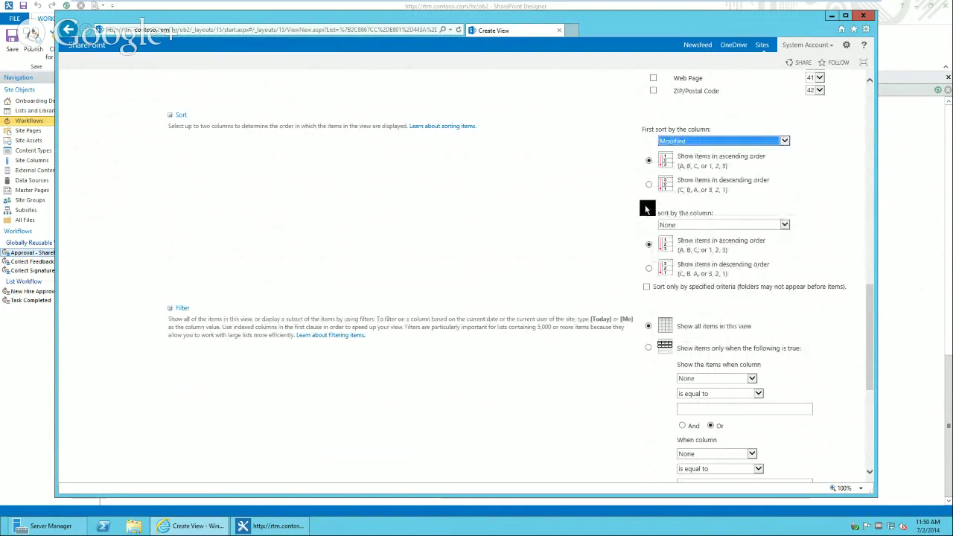
left_click(649, 184)
scroll(873, 316, "down", 3)
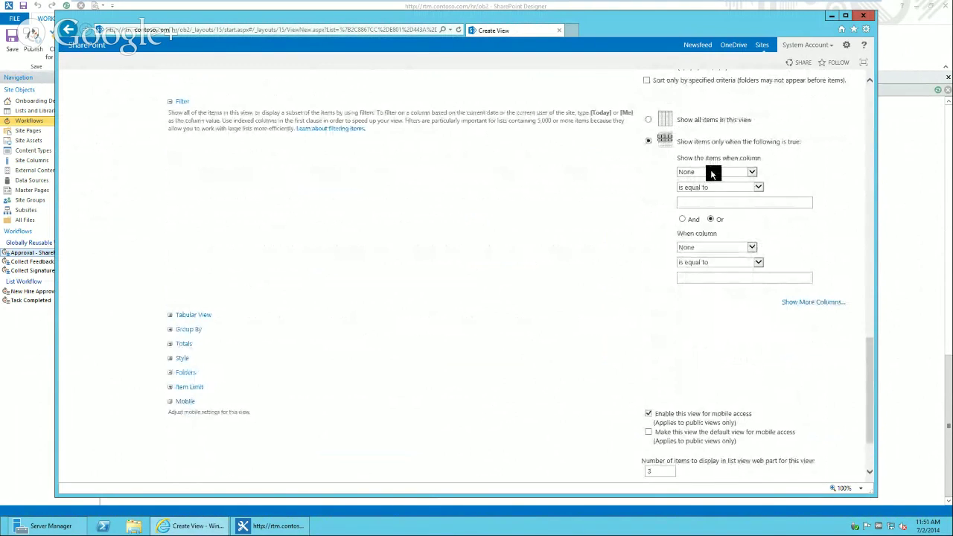
- Filter the view to Hire Status not equal to completed and save it
left_click(710, 172)
left_click_drag(750, 201, 768, 238)
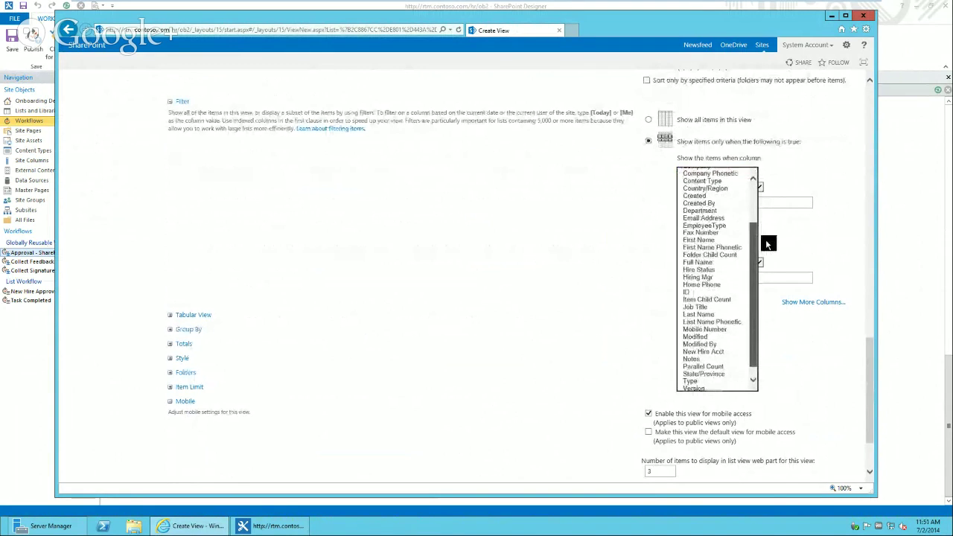
left_click(715, 269)
left_click(715, 187)
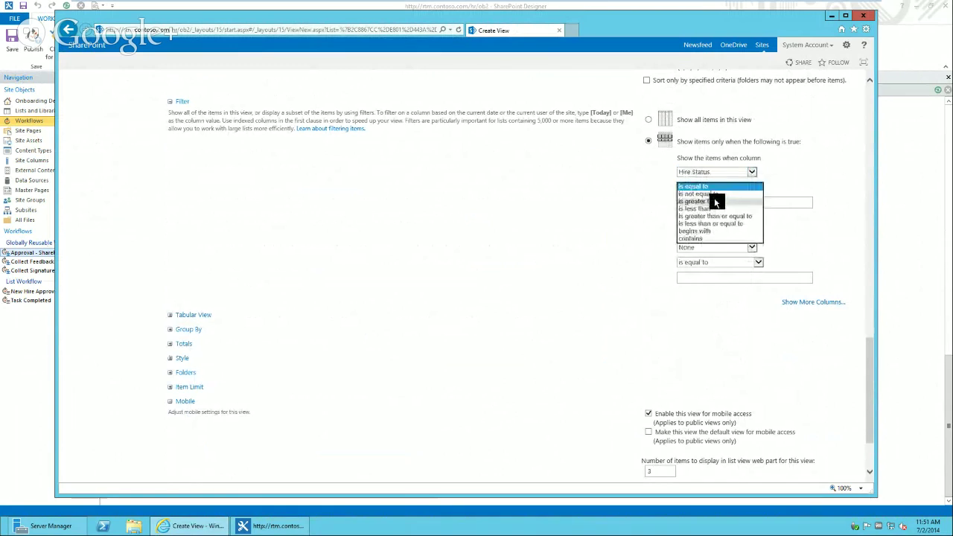
left_click(716, 194)
left_click(723, 199)
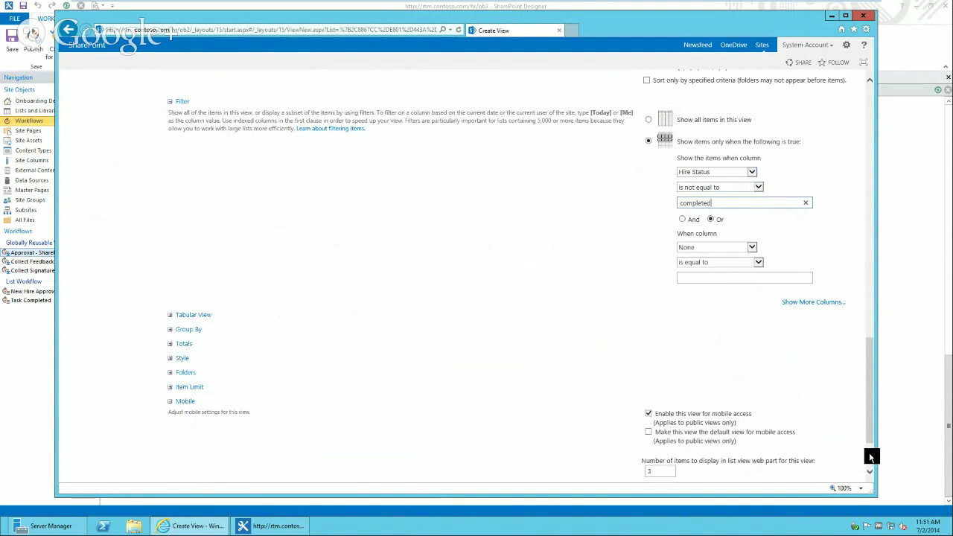
scroll(869, 452, "down", 3)
left_click(798, 427)
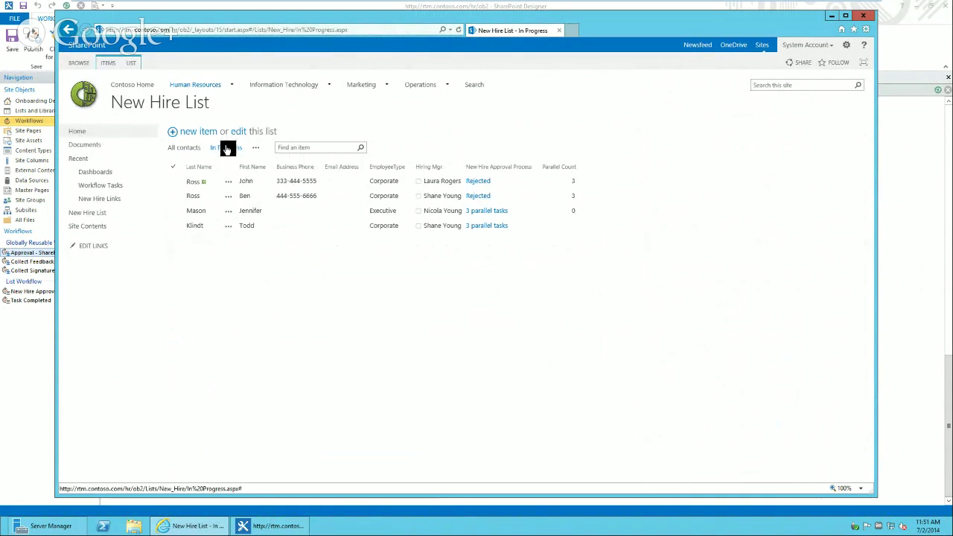
- Copy the In Progress view's web address and open the New Hire Links list
left_click(354, 32)
key("ctrl+c")
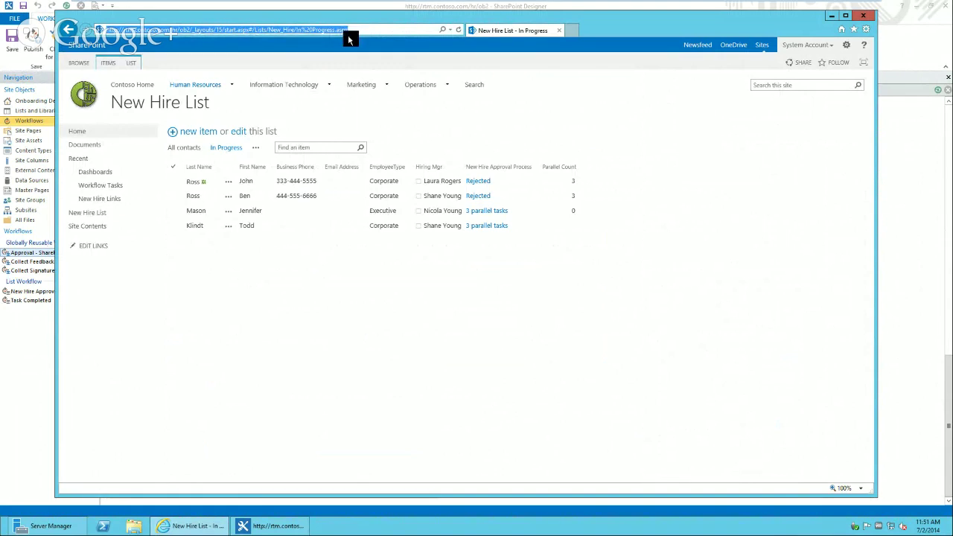
left_click(84, 134)
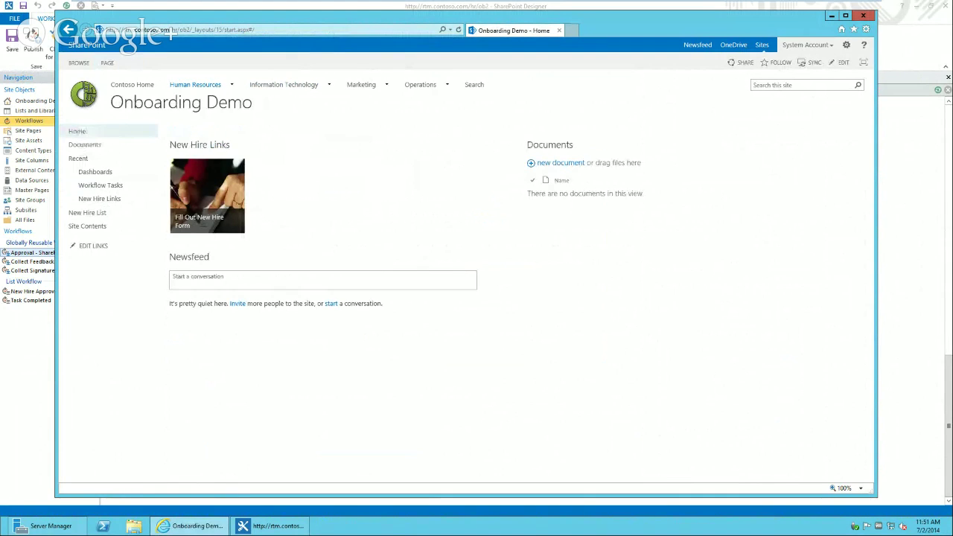
left_click(207, 147)
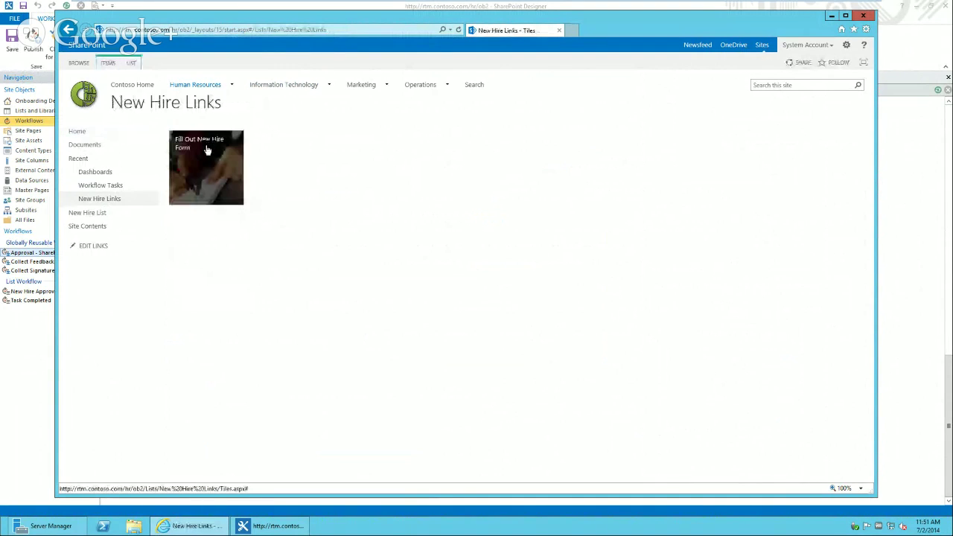
- Switch New Hire Links to the All Promoted Links view and begin a new link item
left_click(131, 62)
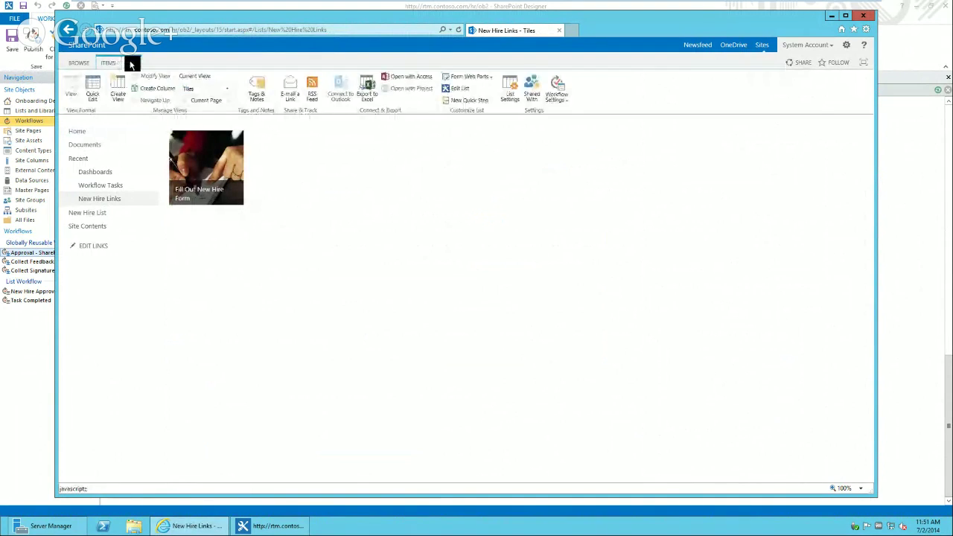
left_click(227, 88)
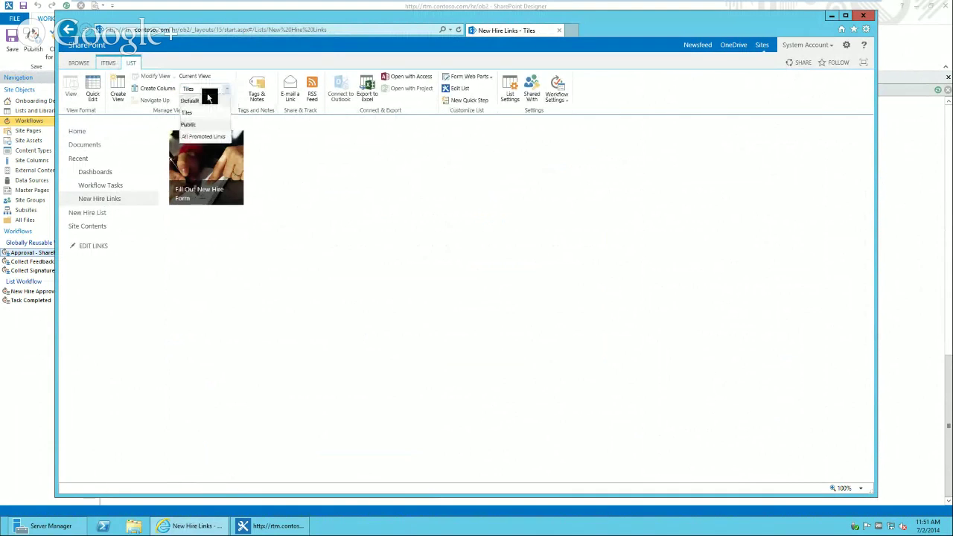
left_click(207, 136)
left_click(204, 134)
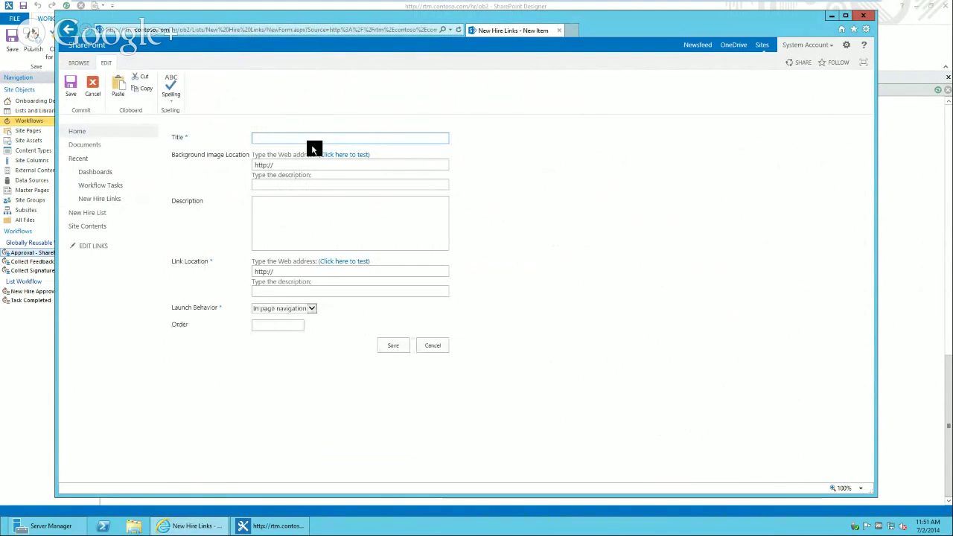
- Save an 'In Progress' link with the pasted view URL, a description, In page navigation and order 2
type("In Progress")
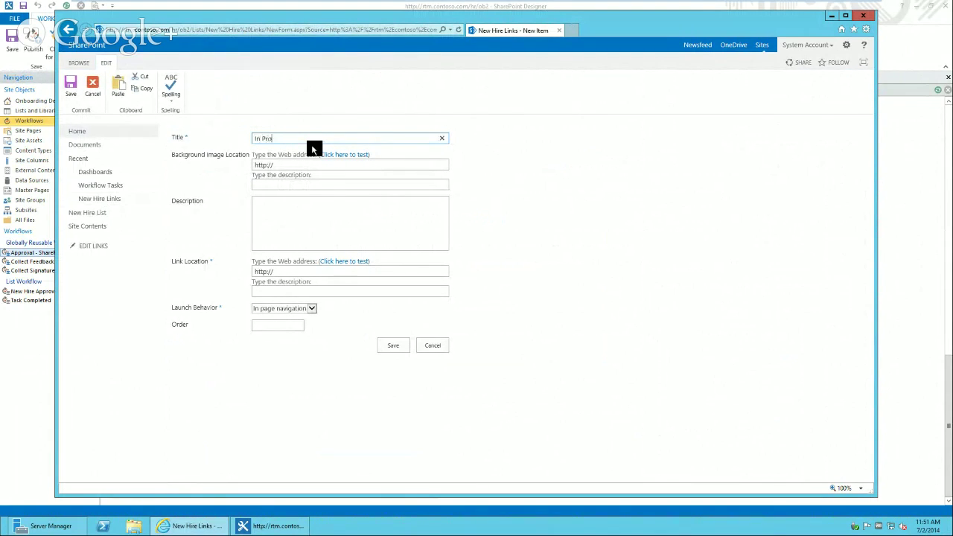
left_click(293, 272)
key("ctrl+v")
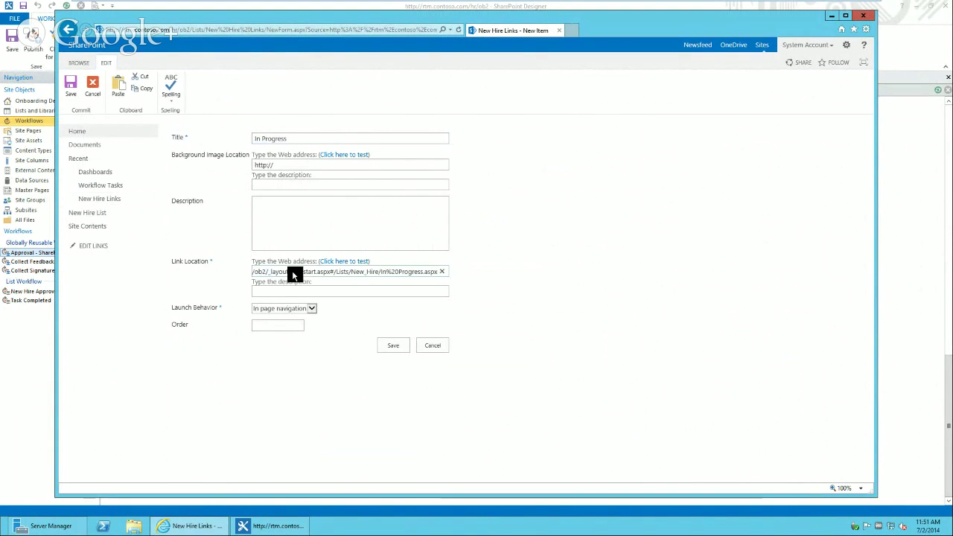
left_click(286, 215)
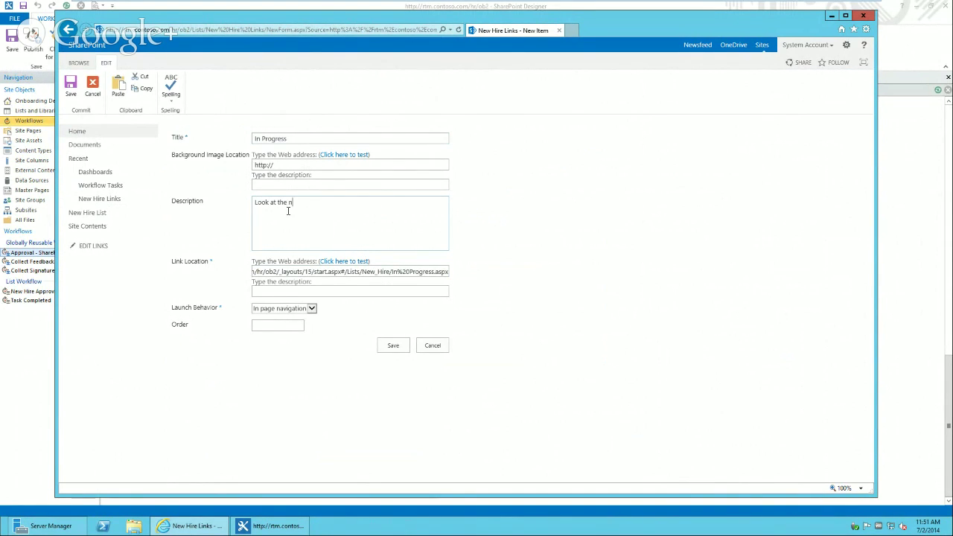
type("Look at new hires")
left_click(290, 310)
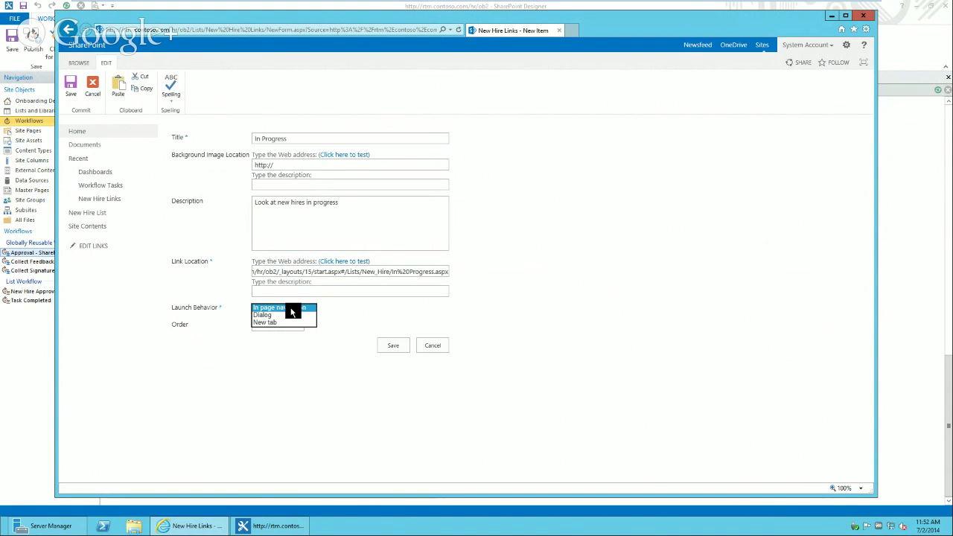
left_click(283, 308)
left_click(276, 326)
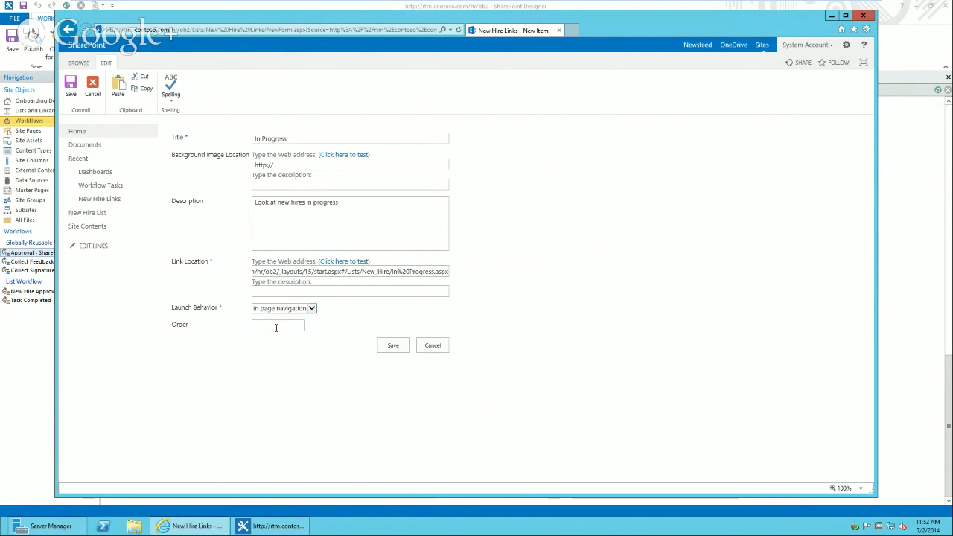
type("2")
left_click(395, 346)
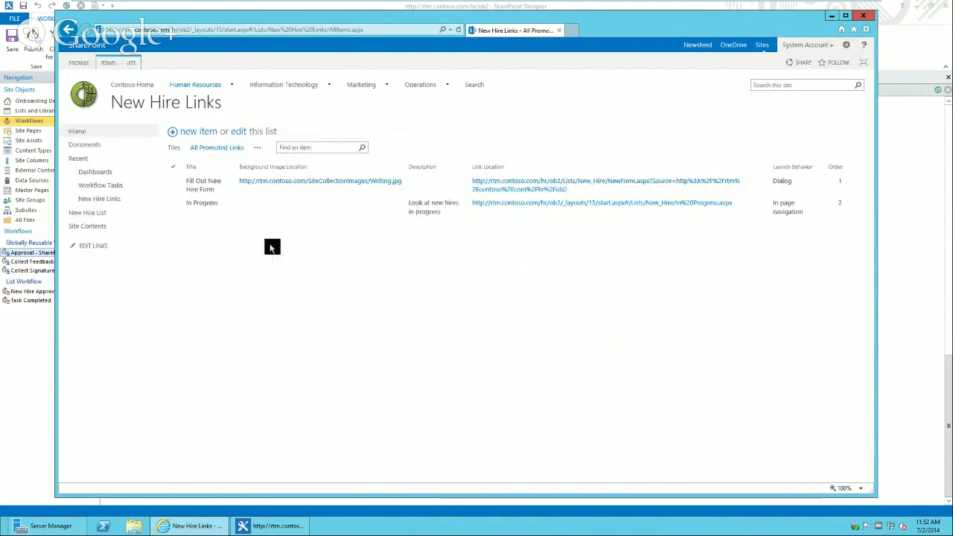
- Find team.jpg on the second page of Contoso Home's Site Collection Images and copy its address
left_click(134, 86)
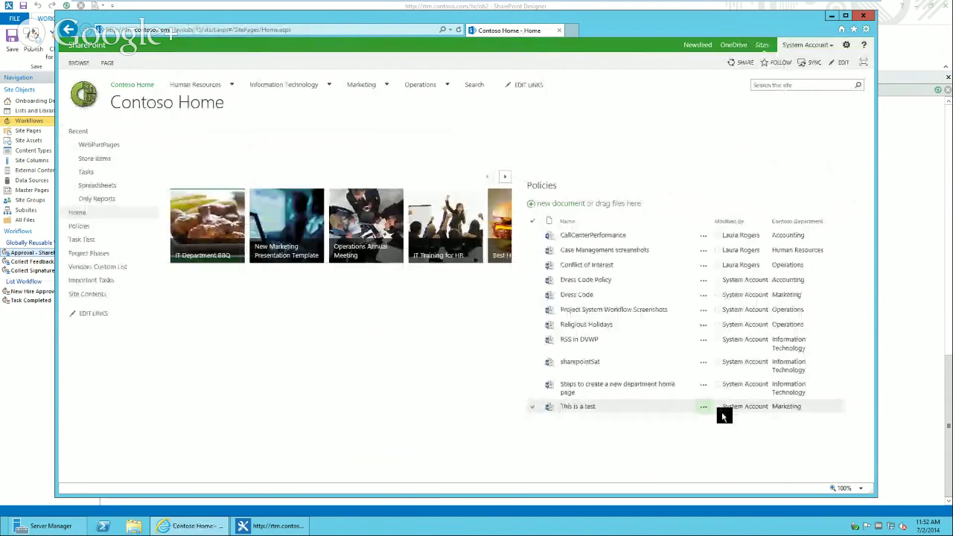
left_click(93, 295)
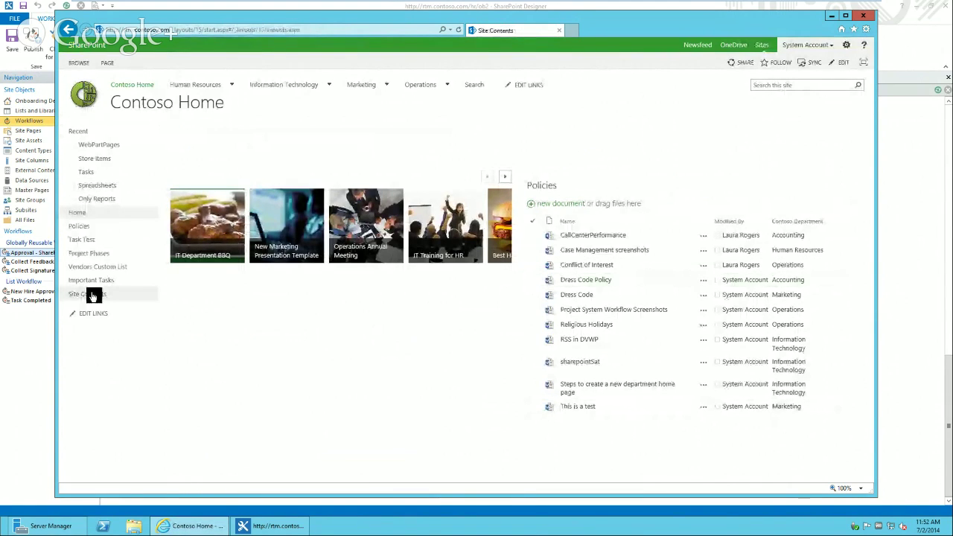
scroll(871, 427, "down", 5)
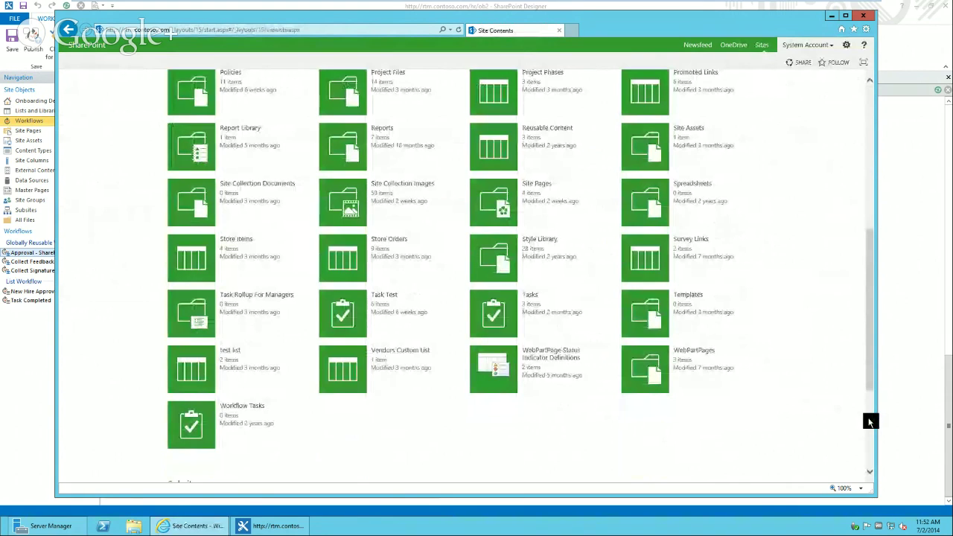
left_click(352, 207)
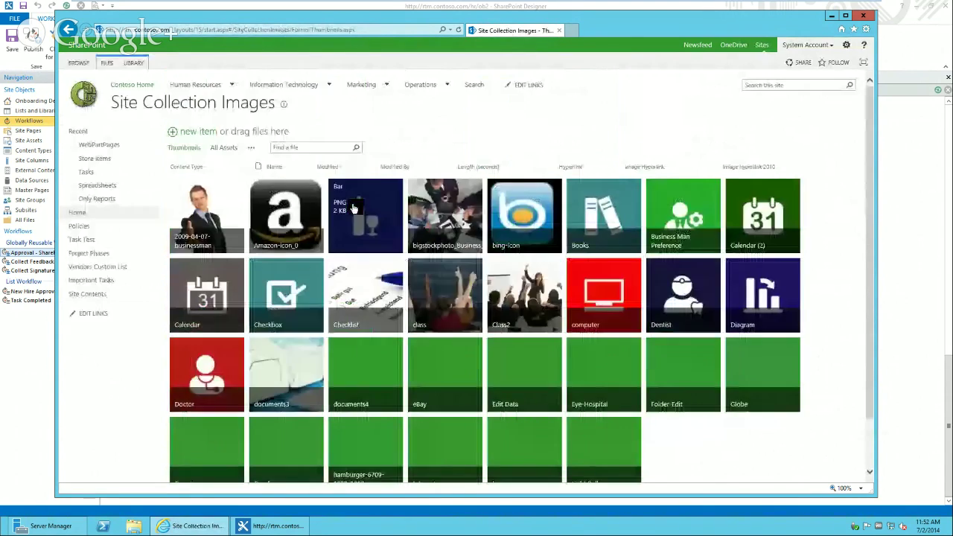
scroll(870, 436, "down", 2)
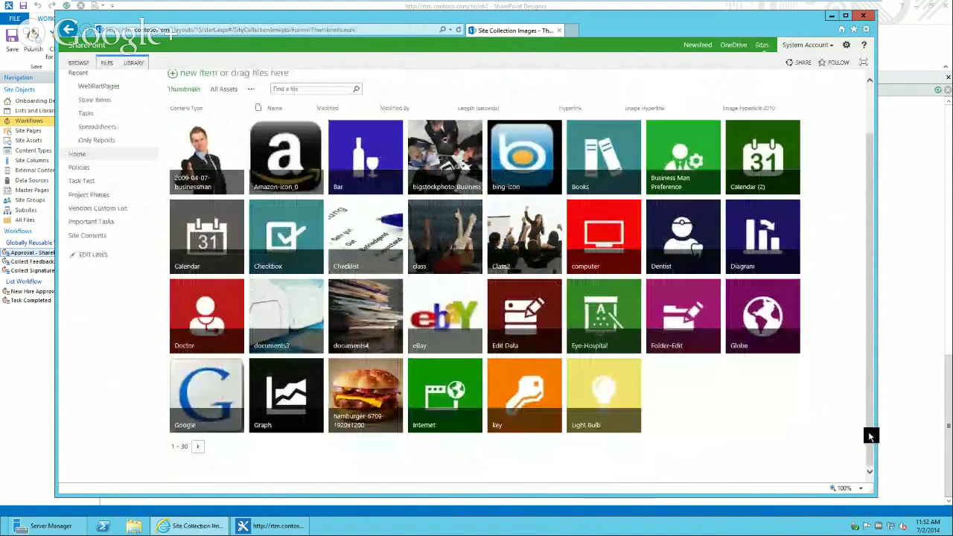
left_click(199, 447)
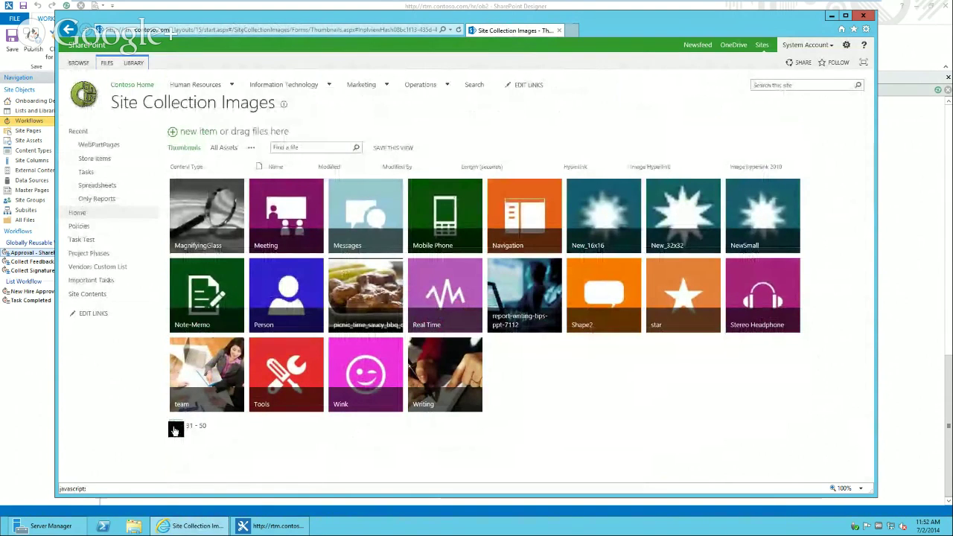
mouse_move(205, 369)
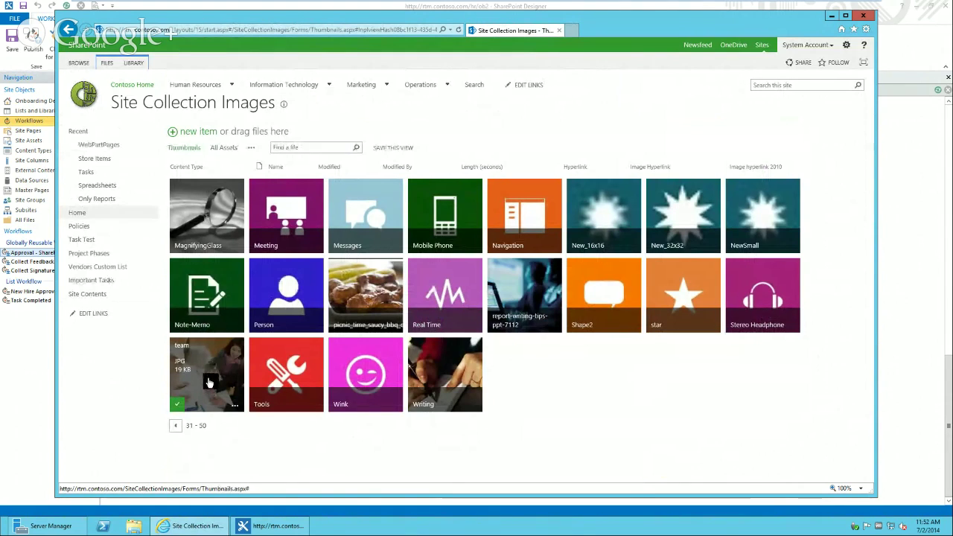
left_click(209, 383)
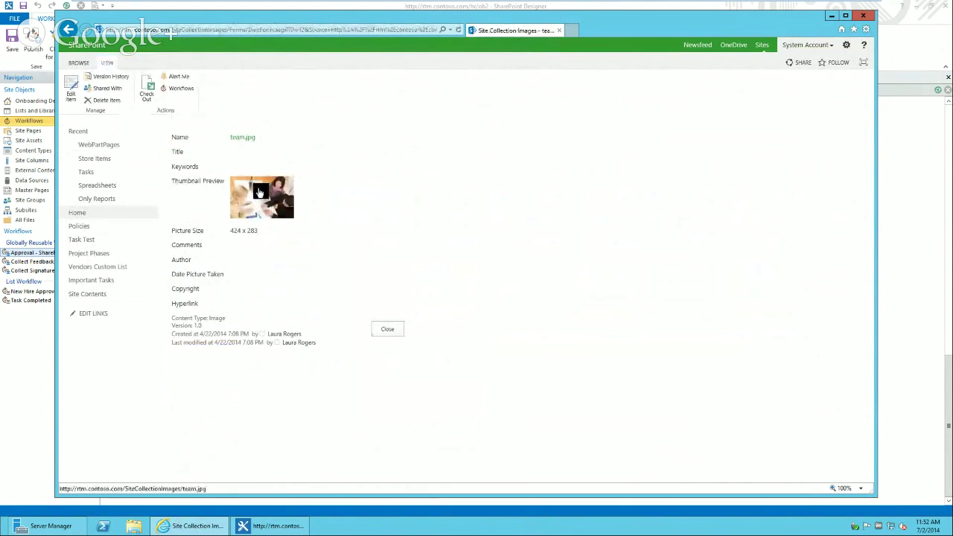
right_click(258, 190)
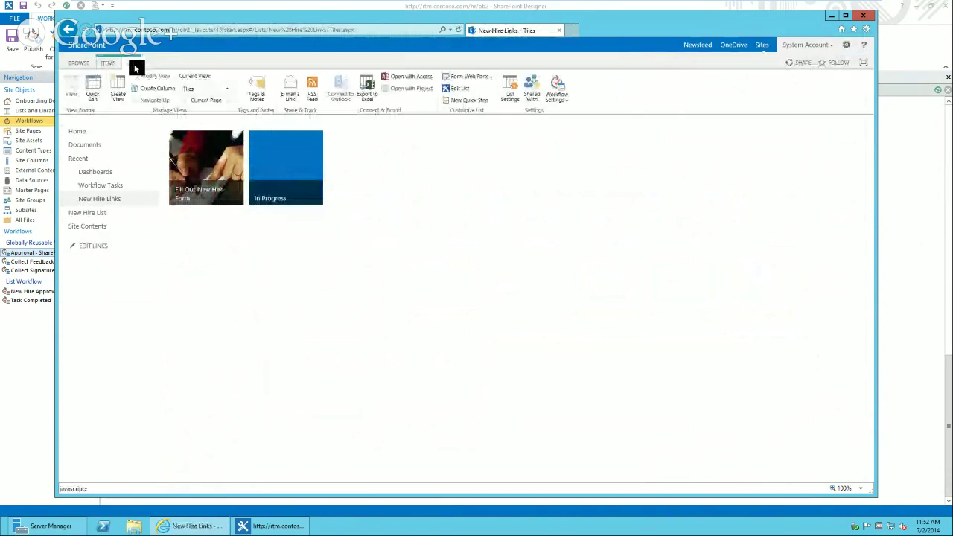
- Set the In Progress link's background image to the pasted team.jpg address, then go to Dashboards
left_click(199, 88)
left_click(207, 139)
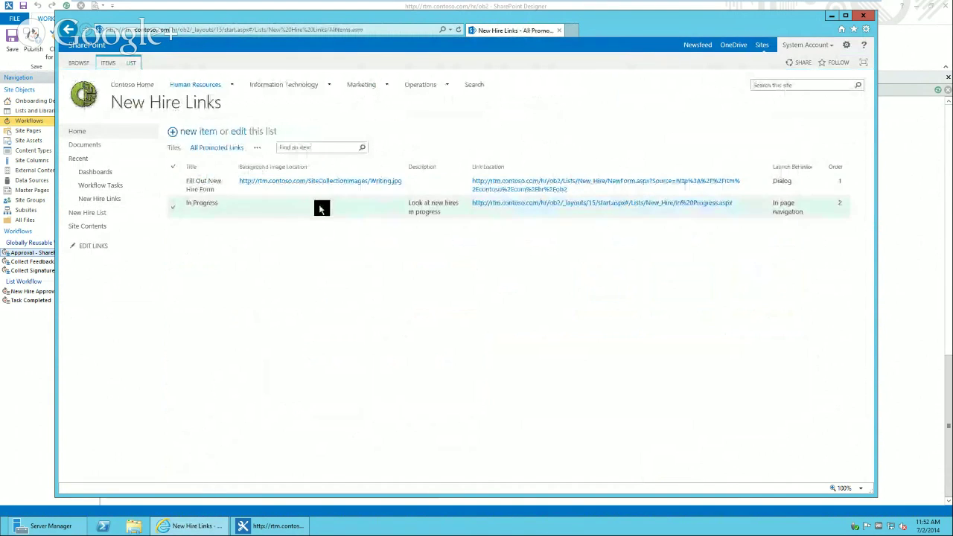
left_click(319, 208)
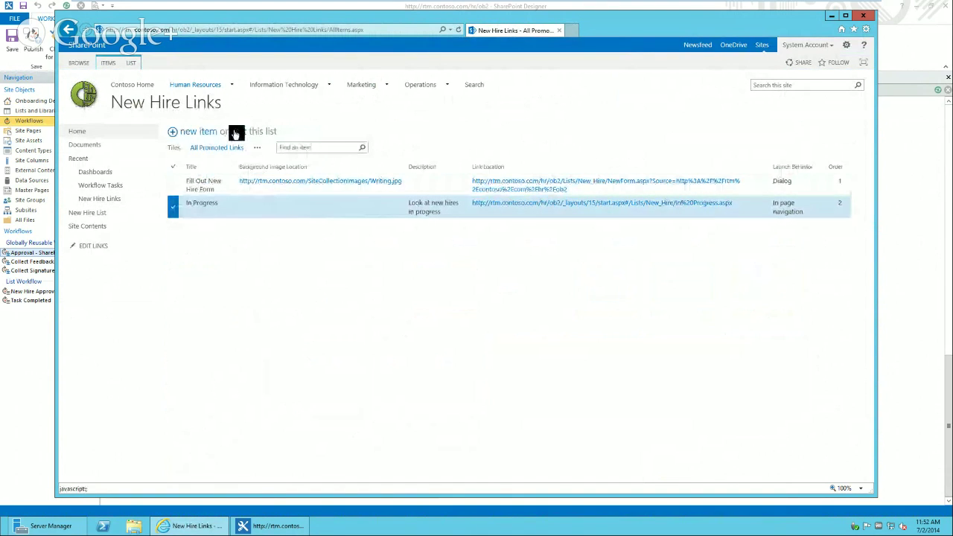
left_click(108, 63)
left_click(142, 85)
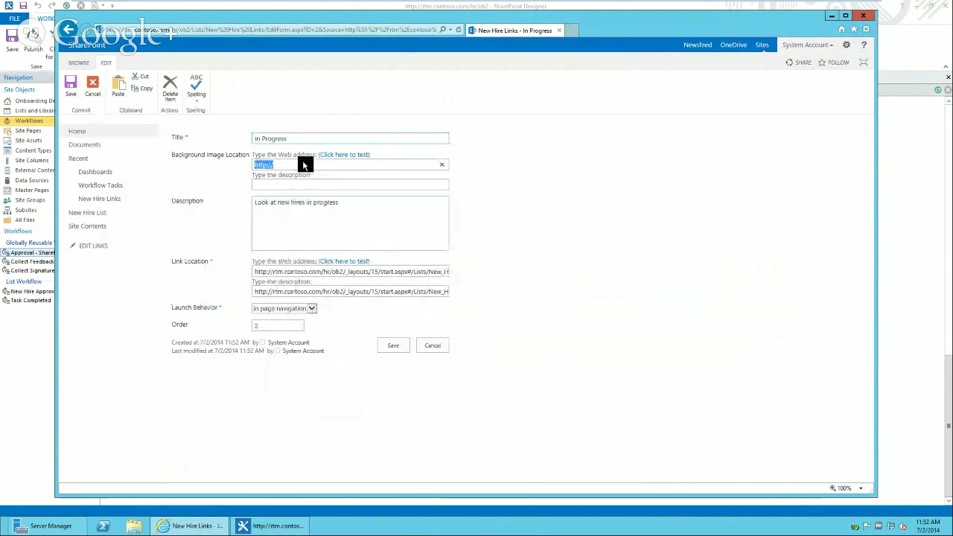
type("http://rtm.contoso.com/SiteCollectionImages/team.jpg")
left_click(394, 346)
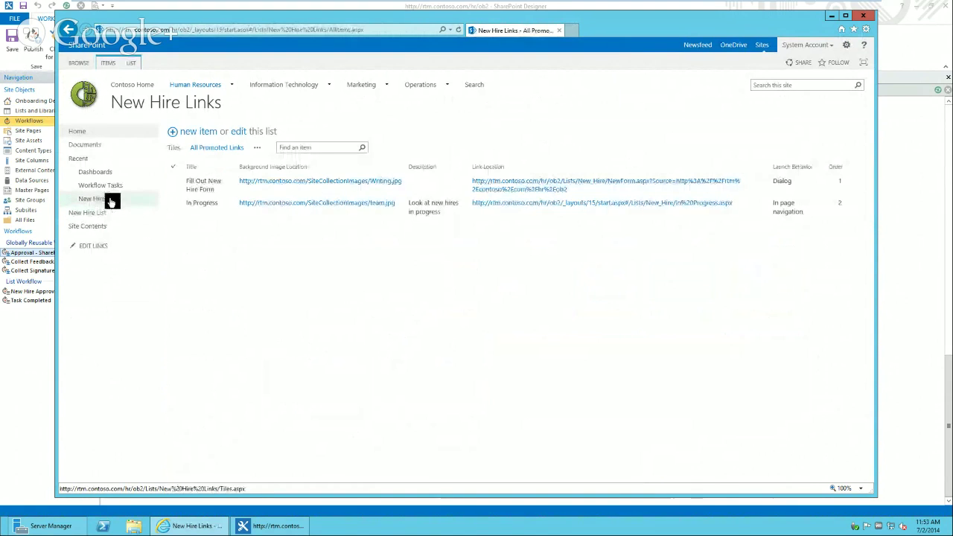
left_click(108, 174)
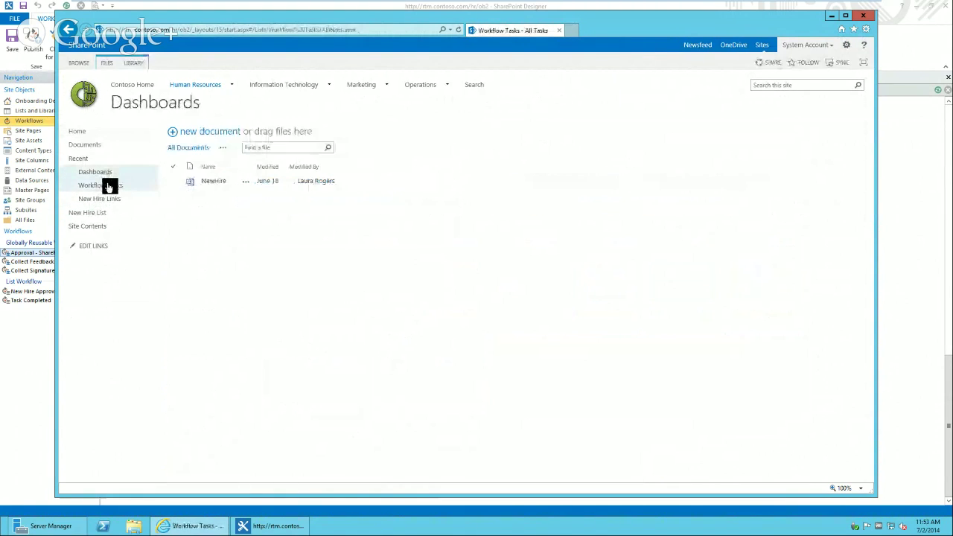
- Set 'Launch forms in a dialog' to Yes in Workflow Tasks advanced settings
left_click(108, 186)
left_click(132, 63)
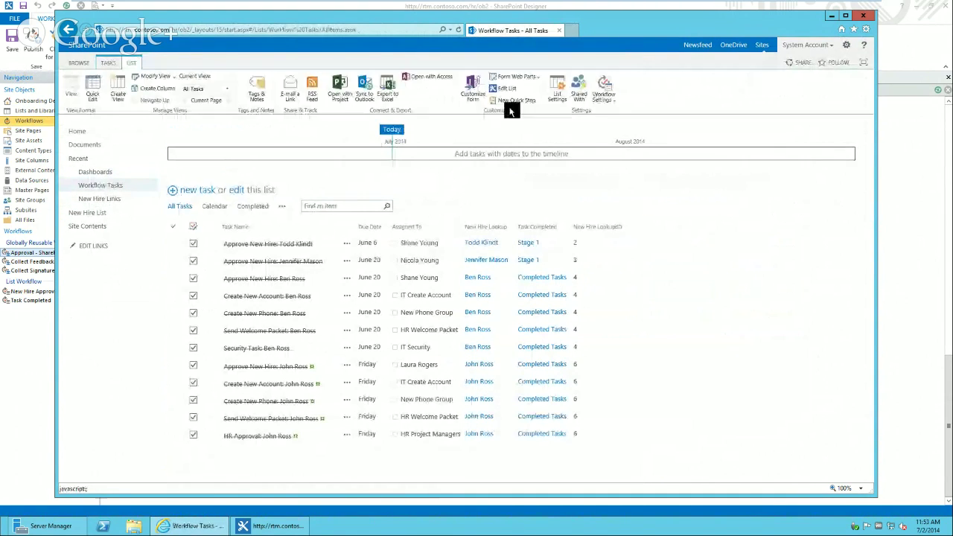
left_click(558, 90)
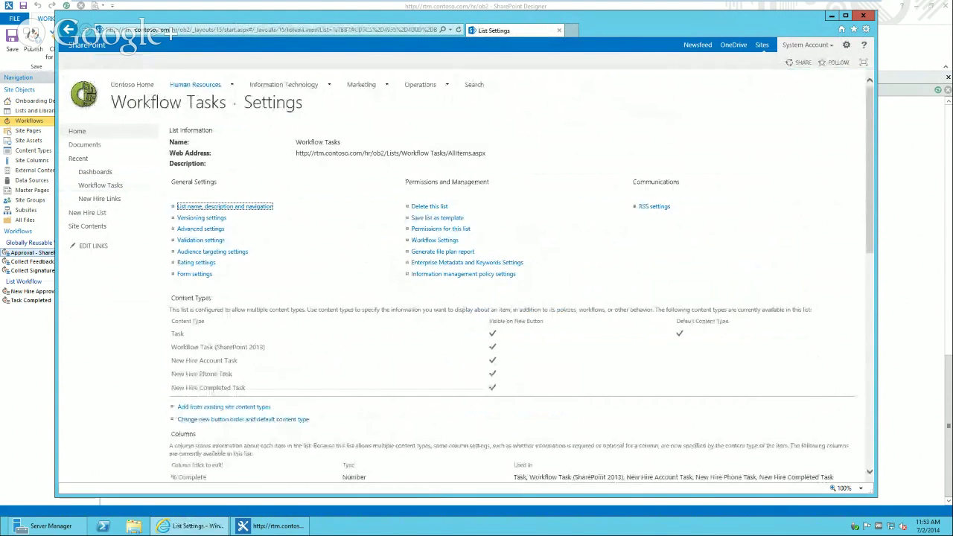
left_click(211, 230)
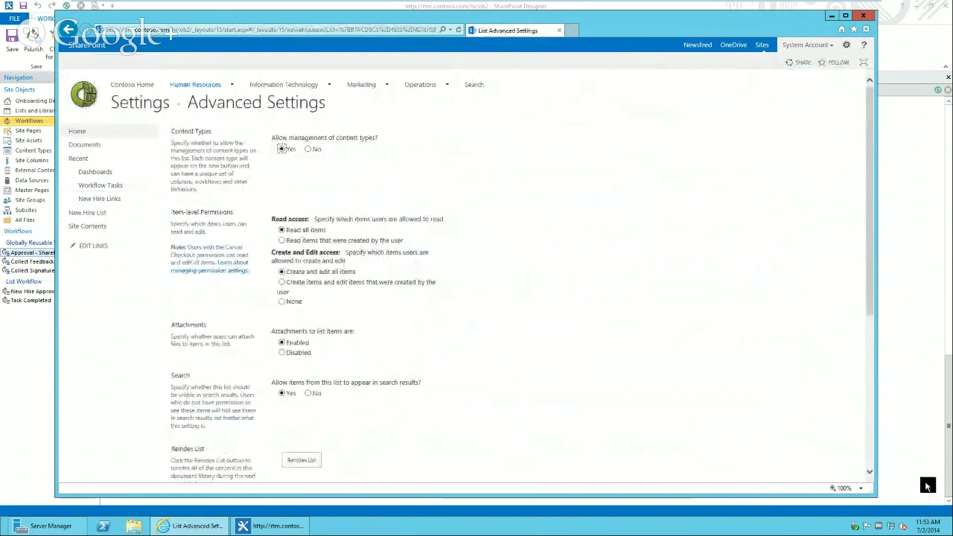
scroll(867, 443, "down", 3)
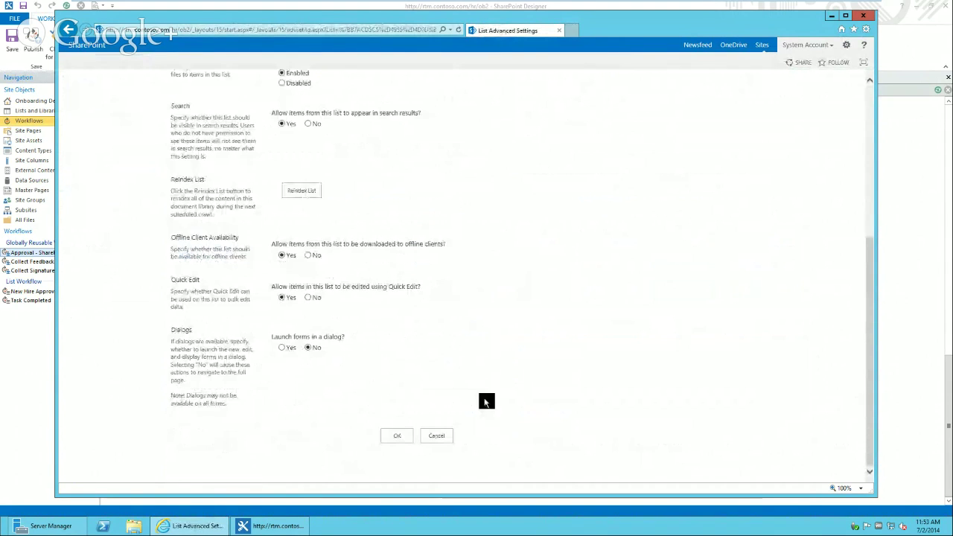
left_click(281, 348)
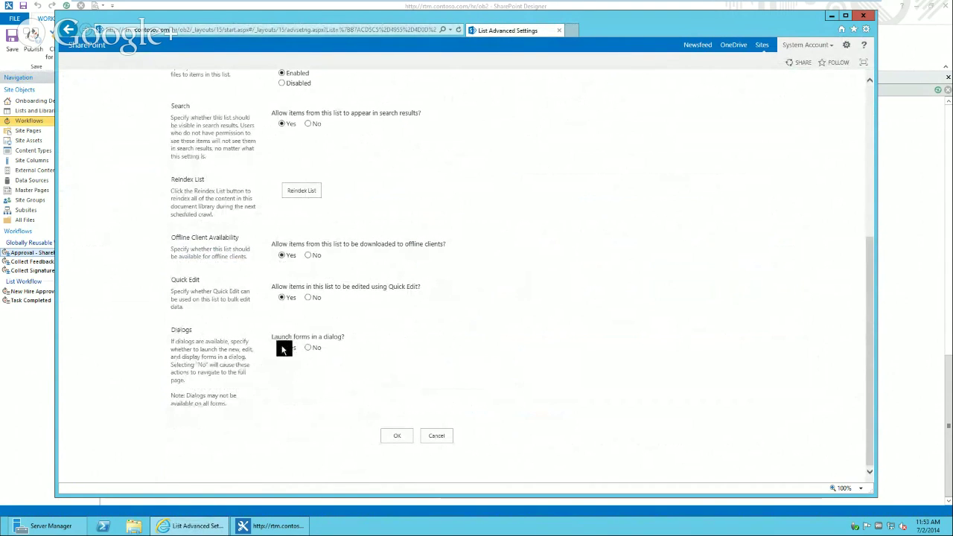
left_click(399, 437)
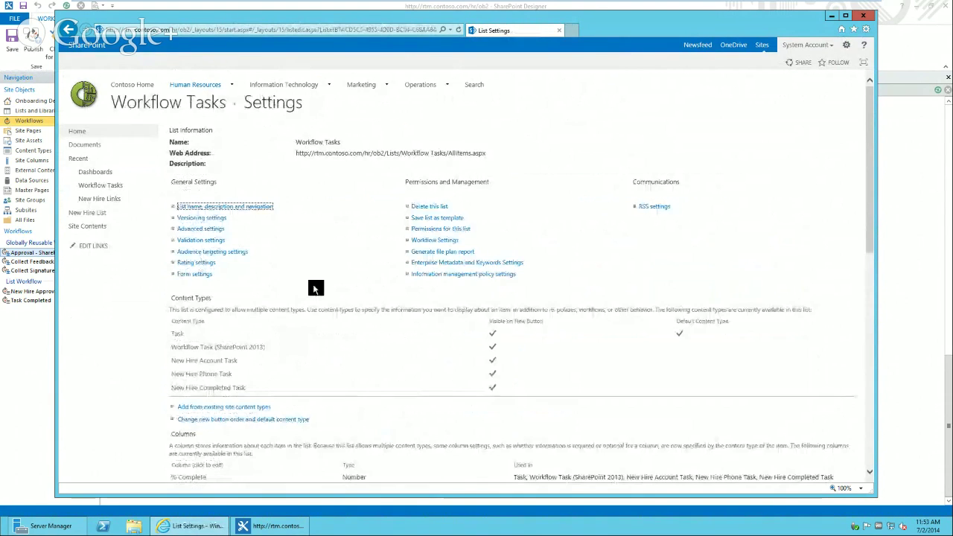
left_click(94, 133)
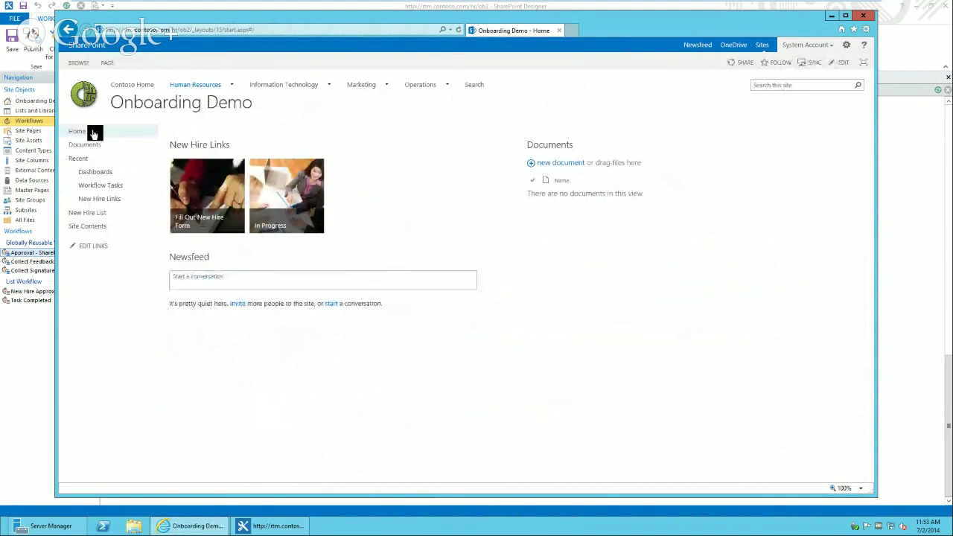
- From the In Progress tile, open a new hire's dashboard and view then close an approval task
left_click(298, 202)
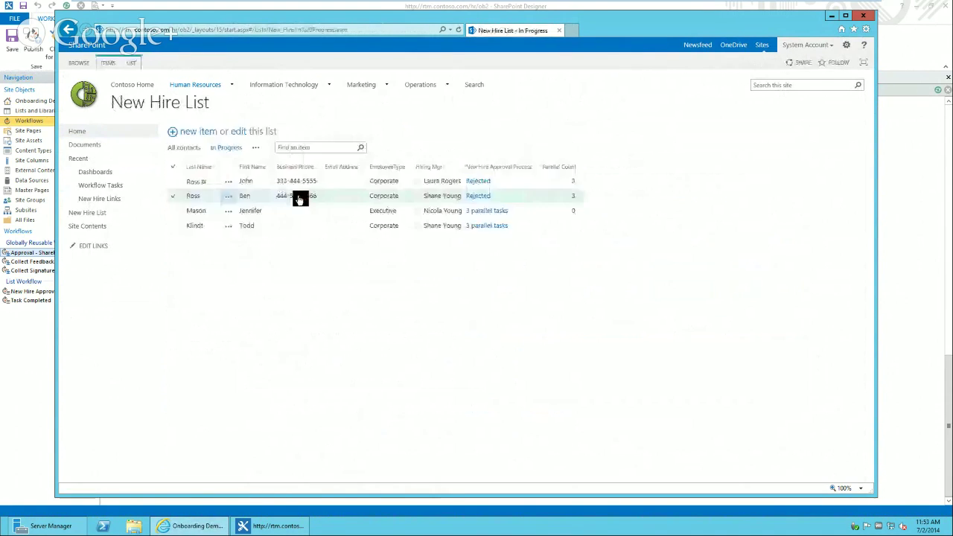
left_click(226, 182)
left_click(244, 191)
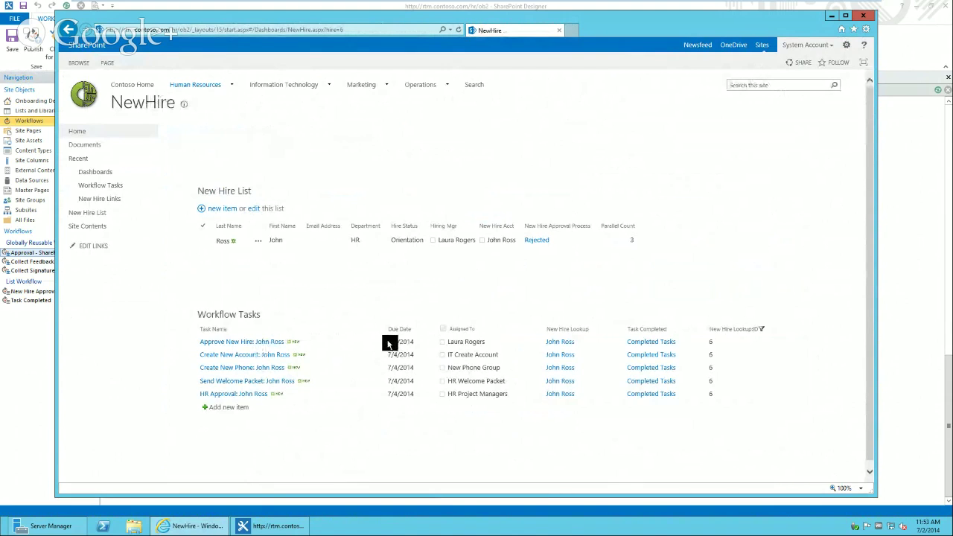
left_click(246, 341)
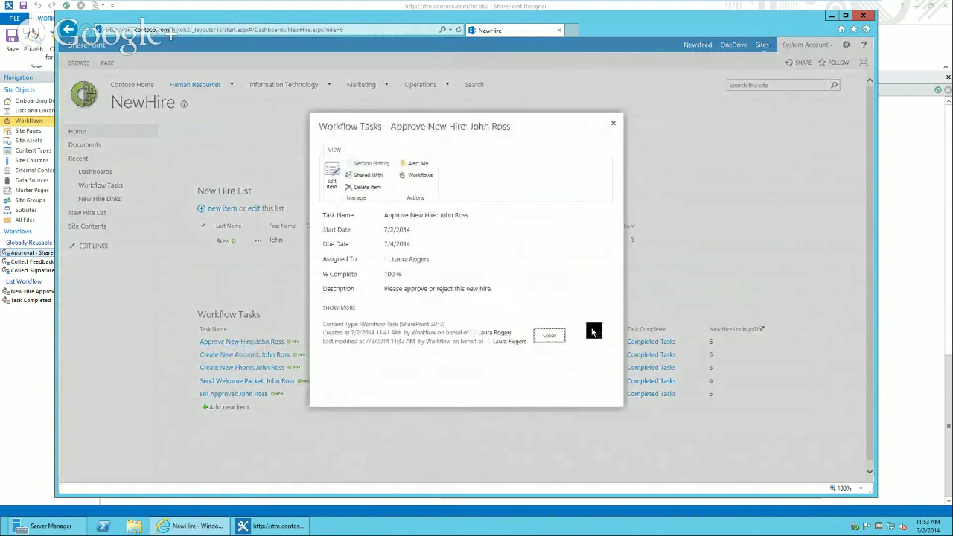
left_click(615, 128)
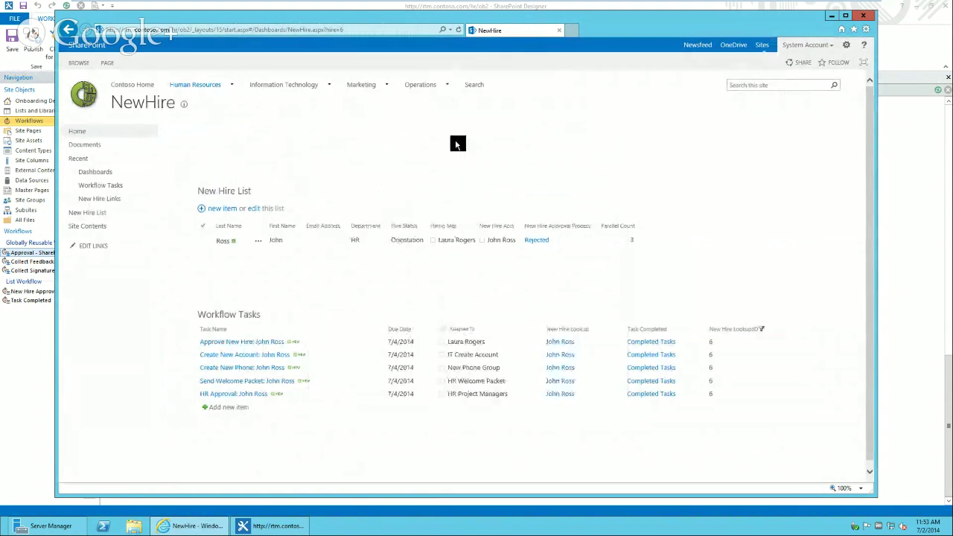
- Put the new hire's dashboard page into edit mode
left_click(108, 63)
left_click(74, 87)
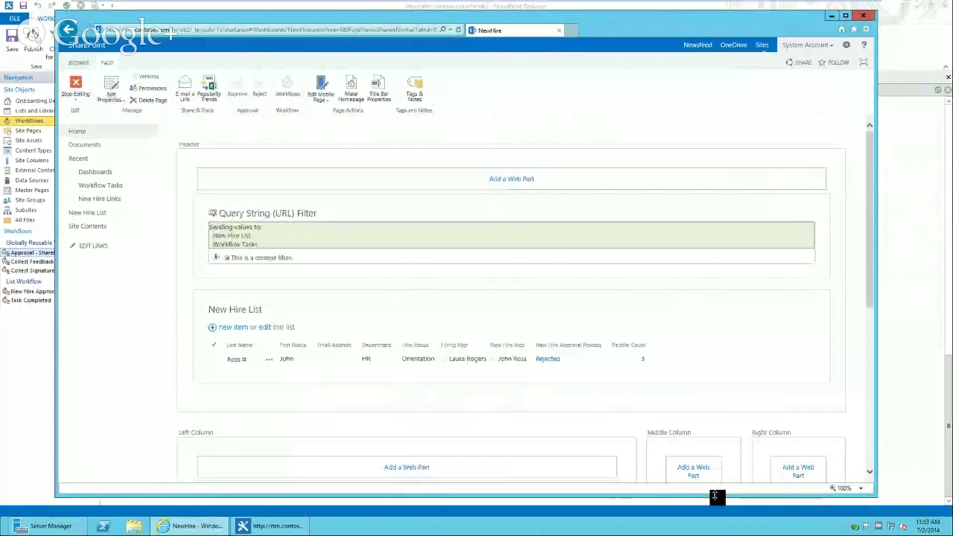
left_click(871, 395)
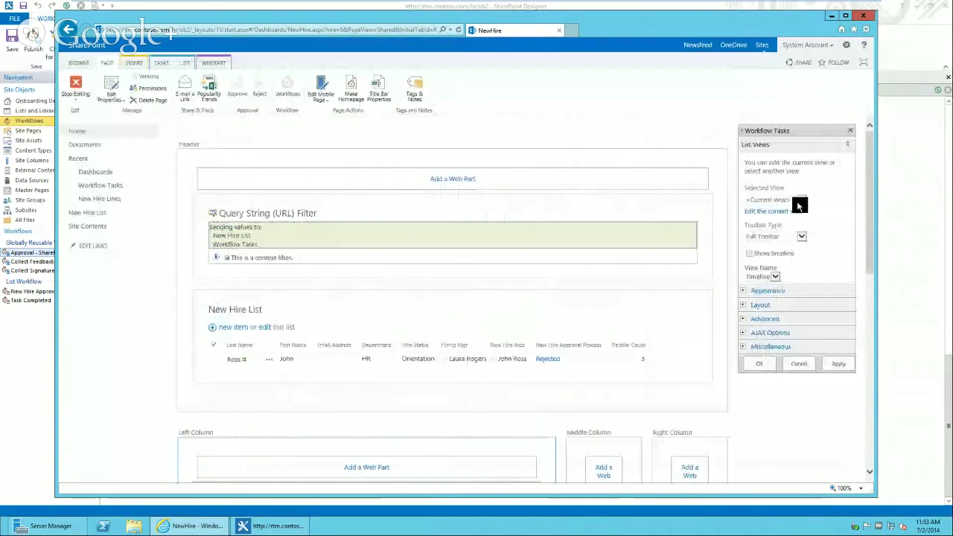
- Edit the current view of the dashboard's Workflow Tasks web part
left_click(792, 210)
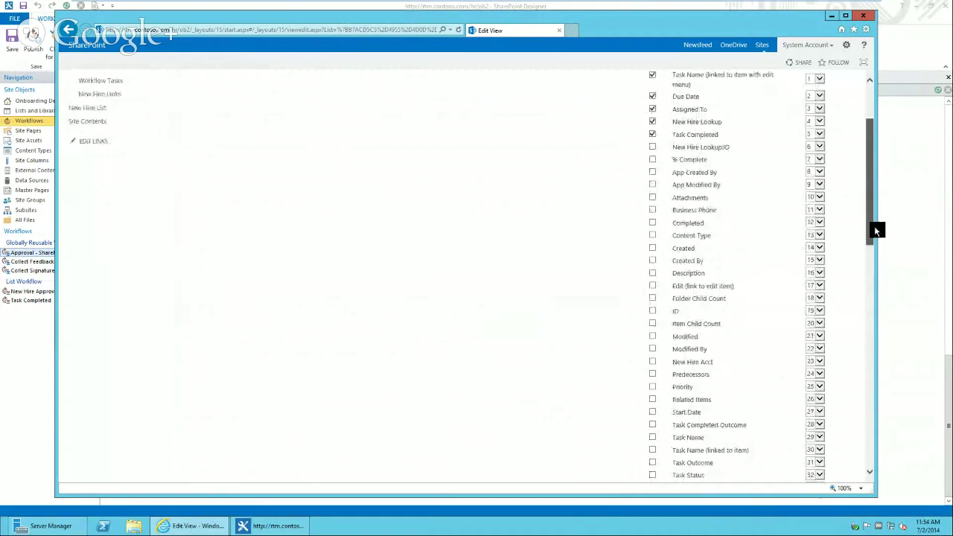
left_click_drag(875, 225, 877, 245)
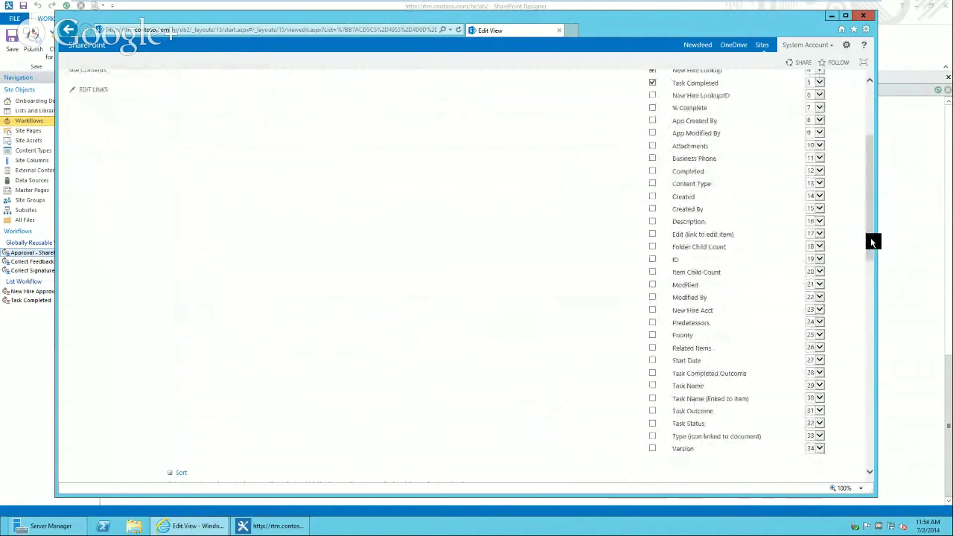
- Show the Edit column at position 1, swap linked Task Name for plain Task Name, and save
left_click(654, 236)
left_click(820, 234)
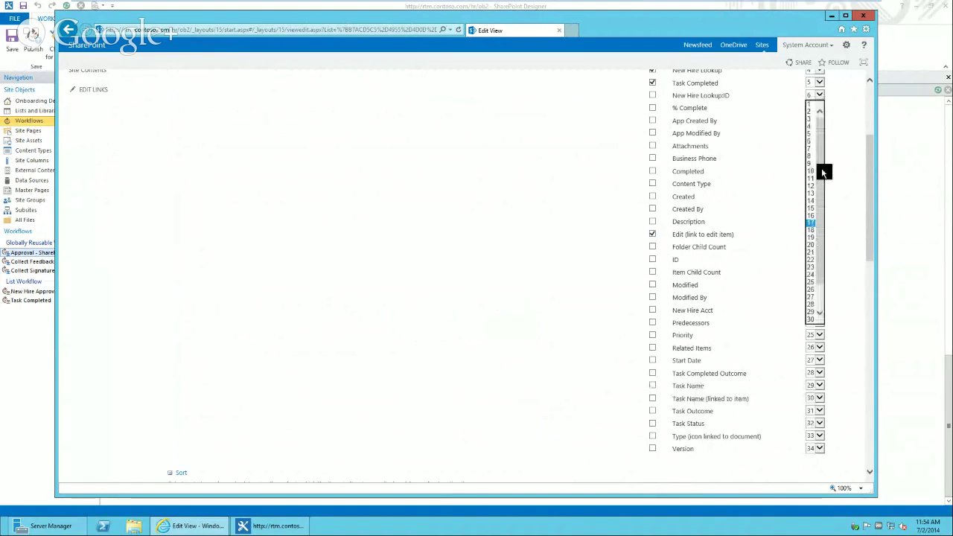
left_click(814, 109)
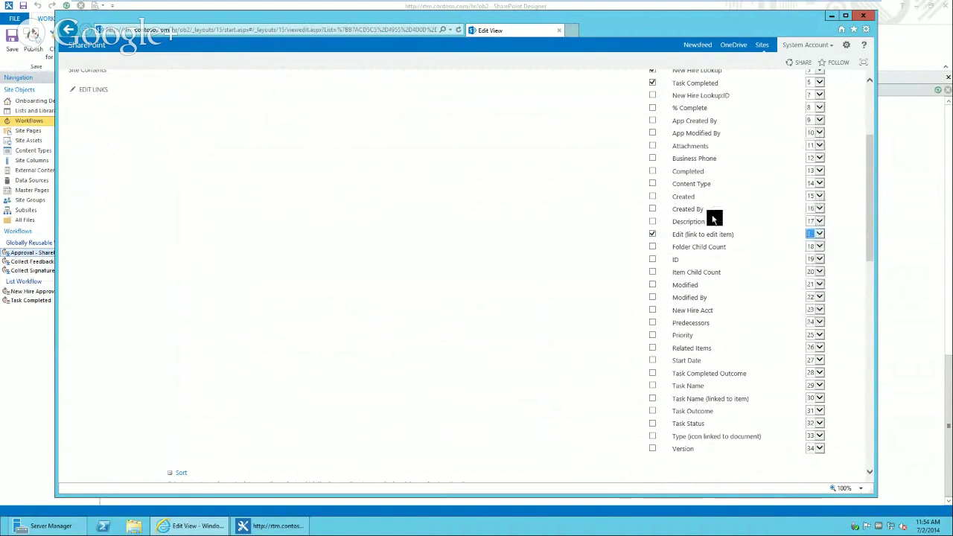
left_click_drag(874, 217, 874, 173)
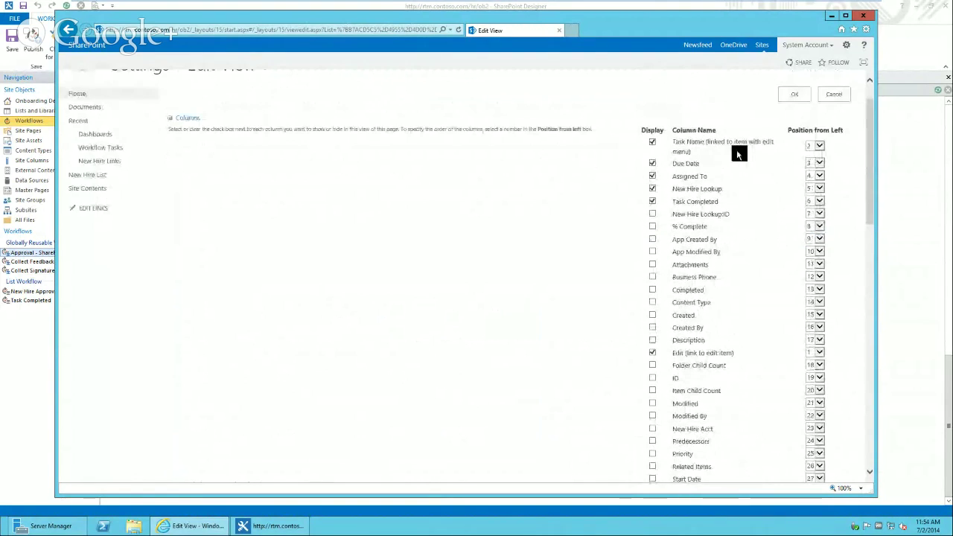
left_click(653, 143)
left_click_drag(870, 189, 873, 237)
left_click(653, 370)
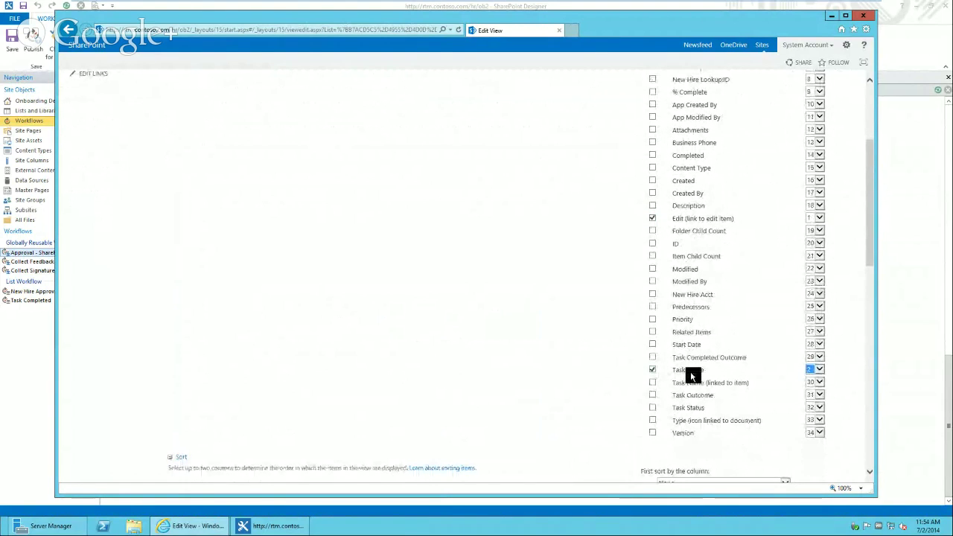
scroll(869, 121, "up", 3)
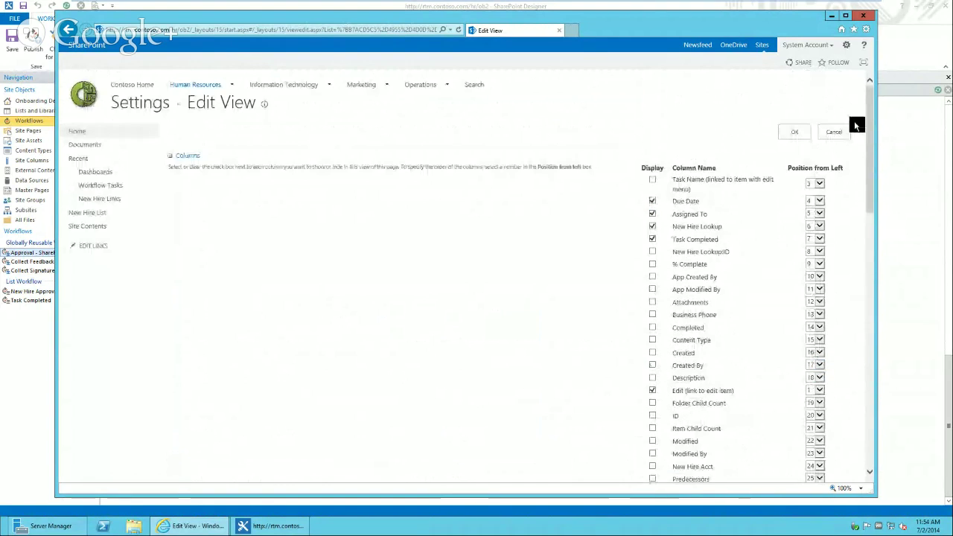
left_click(799, 134)
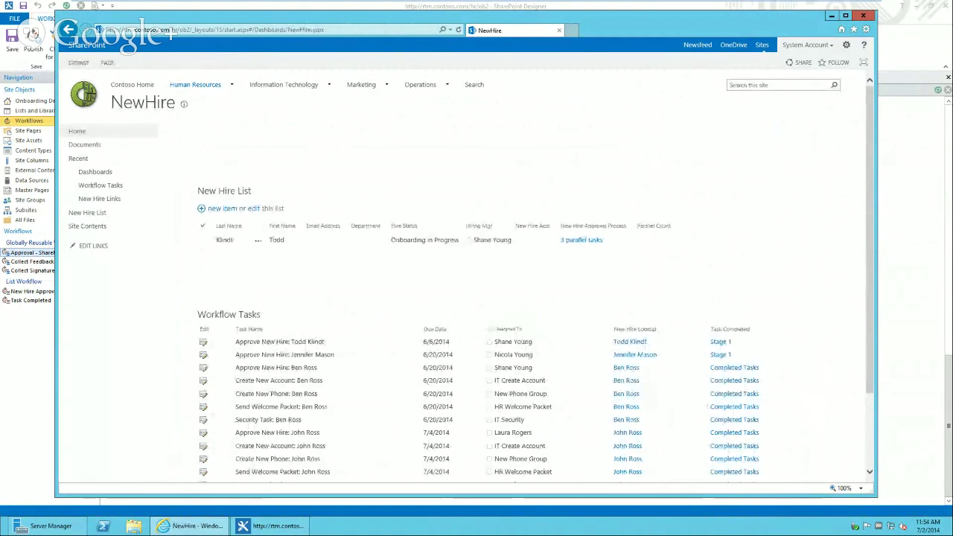
- From the site home page, start a New Hire Form and enter the new hire's last and first names
left_click(93, 131)
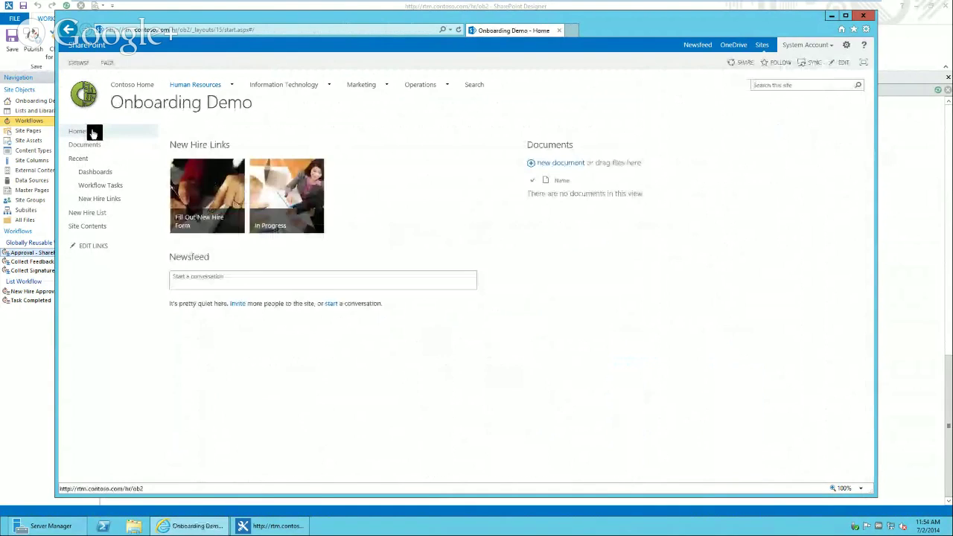
left_click(189, 178)
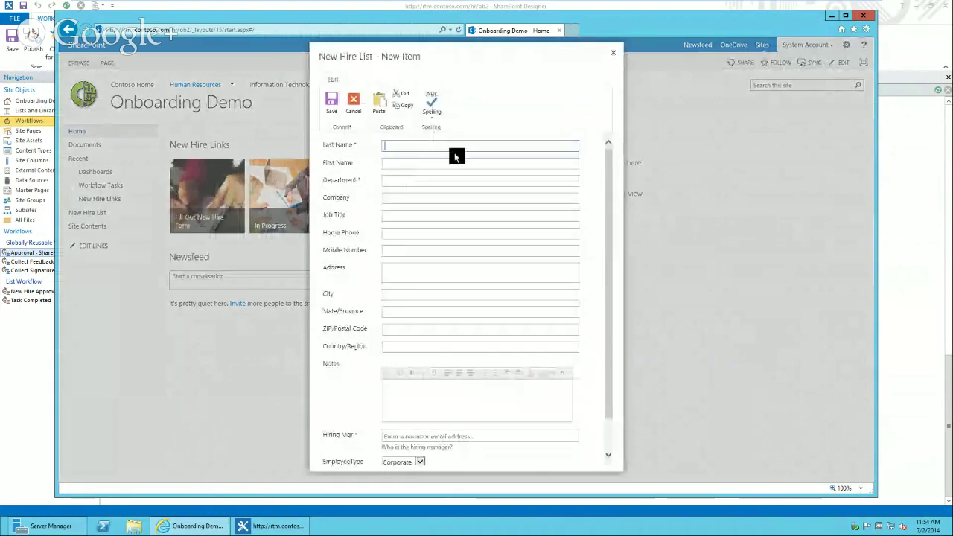
type("N")
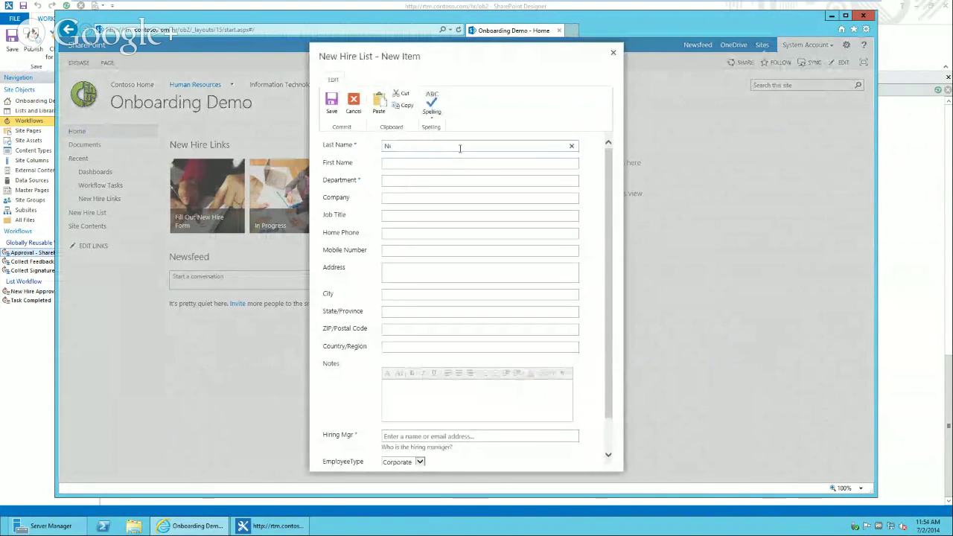
key("Tab")
key("Tab")
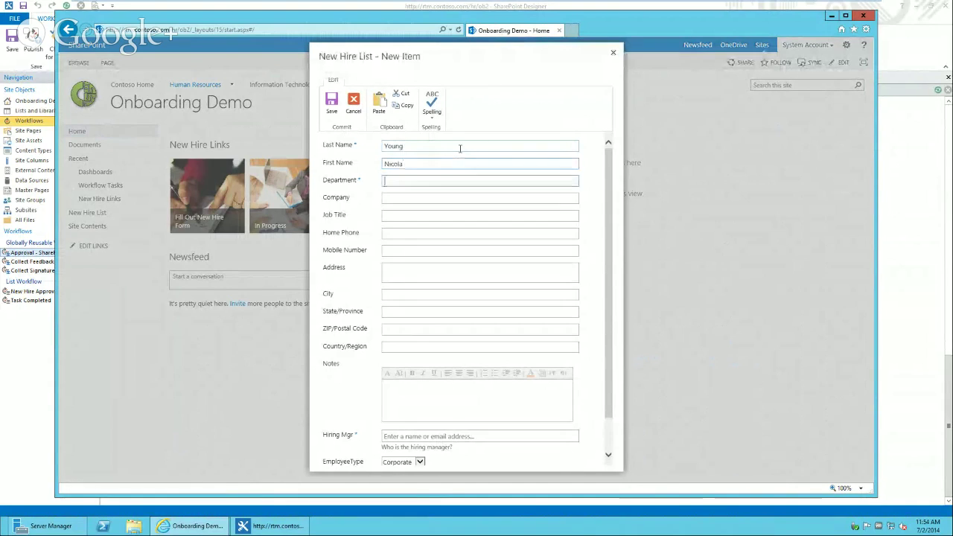
- Fill in Department IT, Company contoso, City Cincinnati, the hiring manager and EmployeeType Executive, then save
type("IT")
left_click(444, 196)
type("contoso")
left_click(614, 340)
type("Cincinnati")
left_click(438, 404)
type("shan")
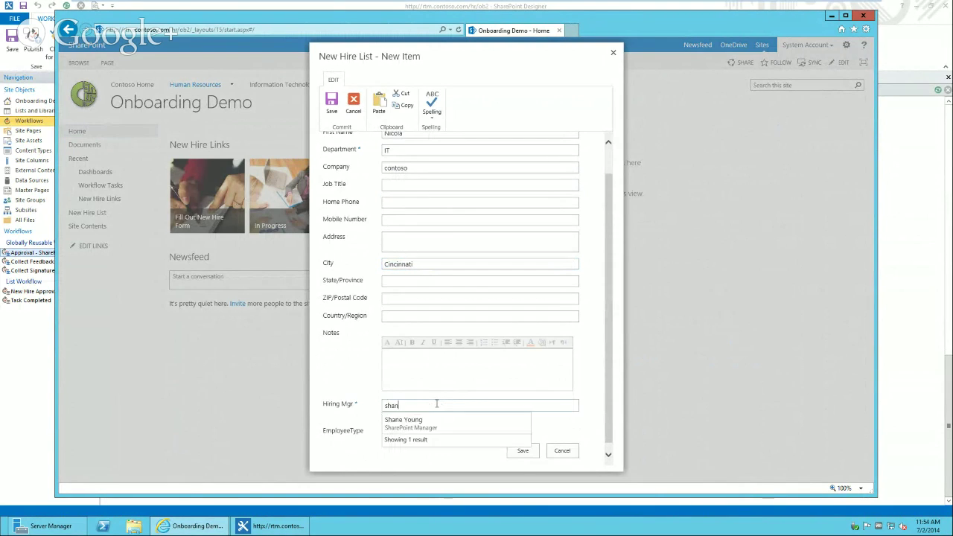
left_click(425, 420)
left_click(406, 430)
left_click(406, 430)
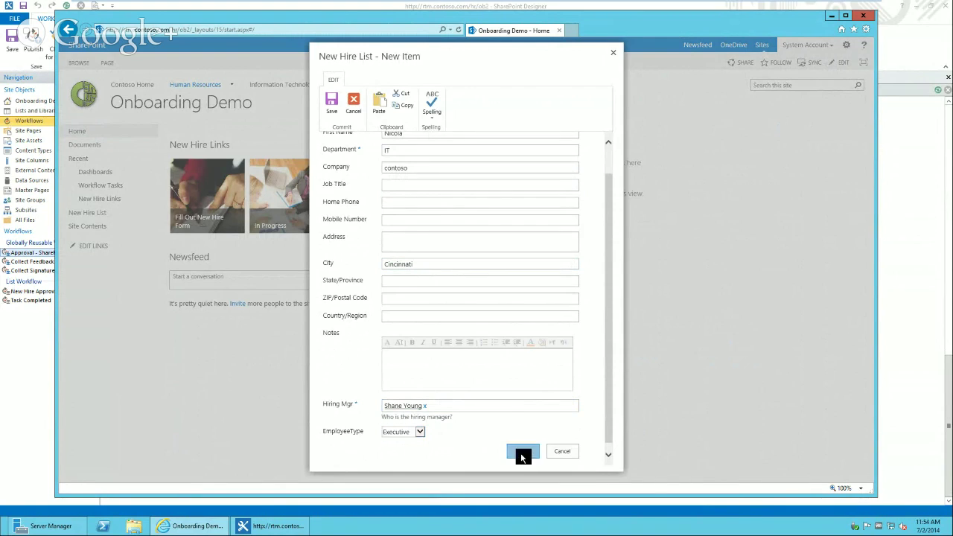
left_click(520, 452)
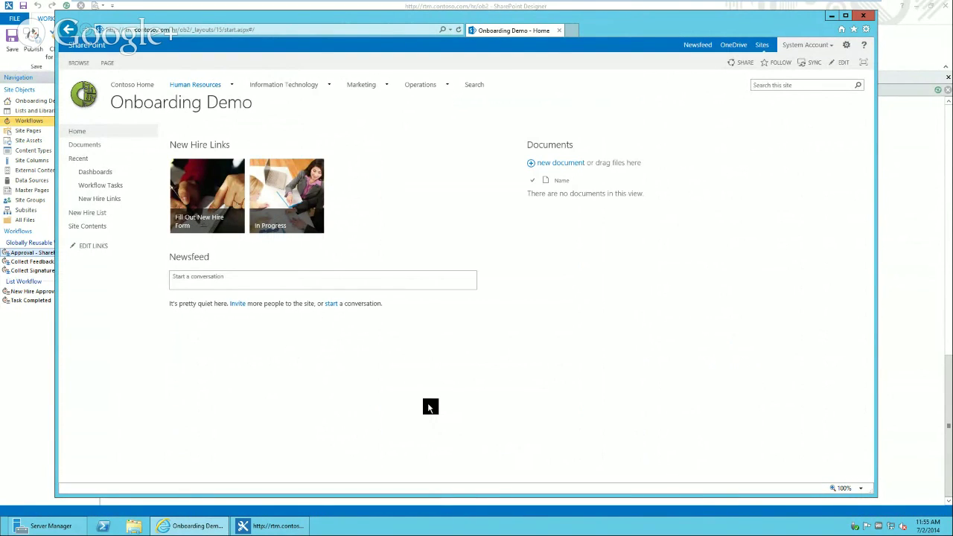
- Open the new hire's dashboard from the In Progress list
left_click(300, 220)
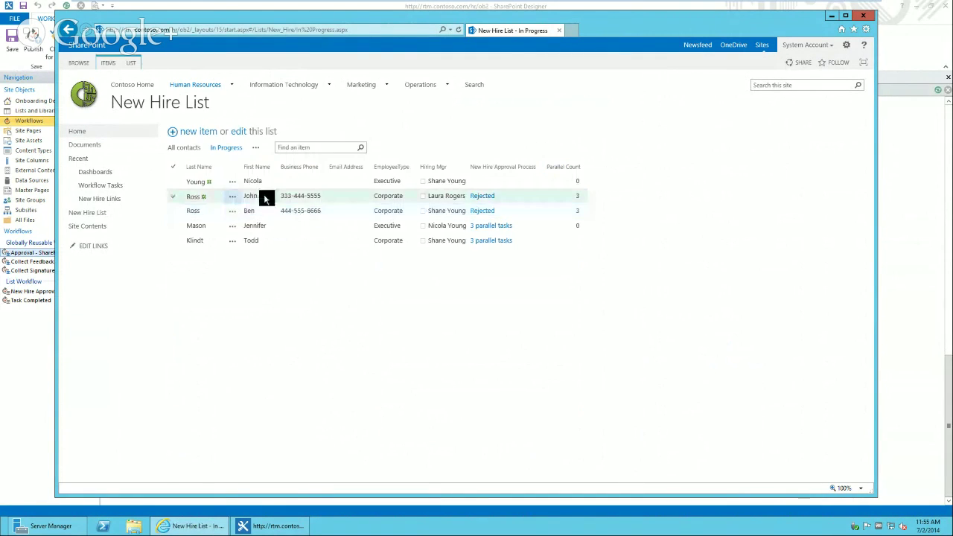
left_click(233, 186)
left_click(259, 197)
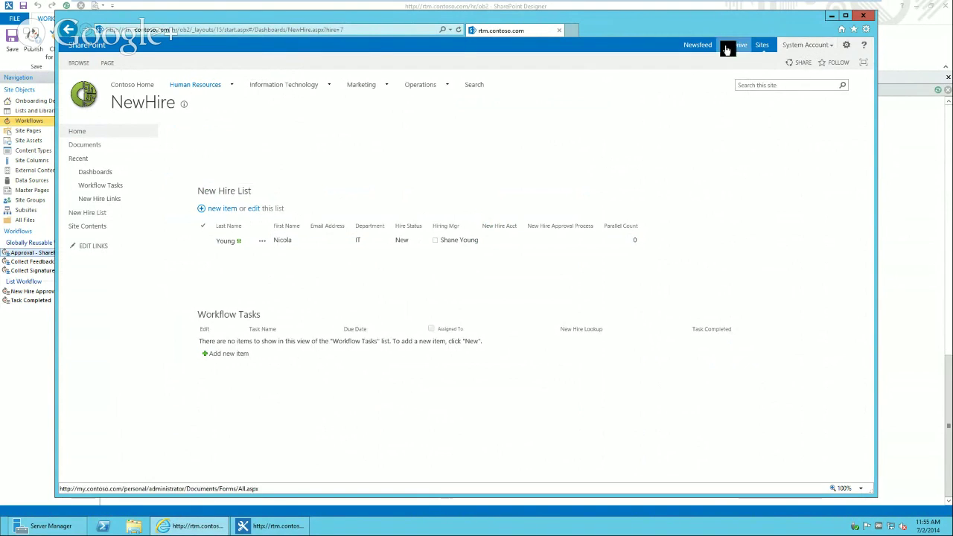
- Minimize the full-screen virtual machine and bring the host Workflow Status browser window forward
mouse_move(448, 5)
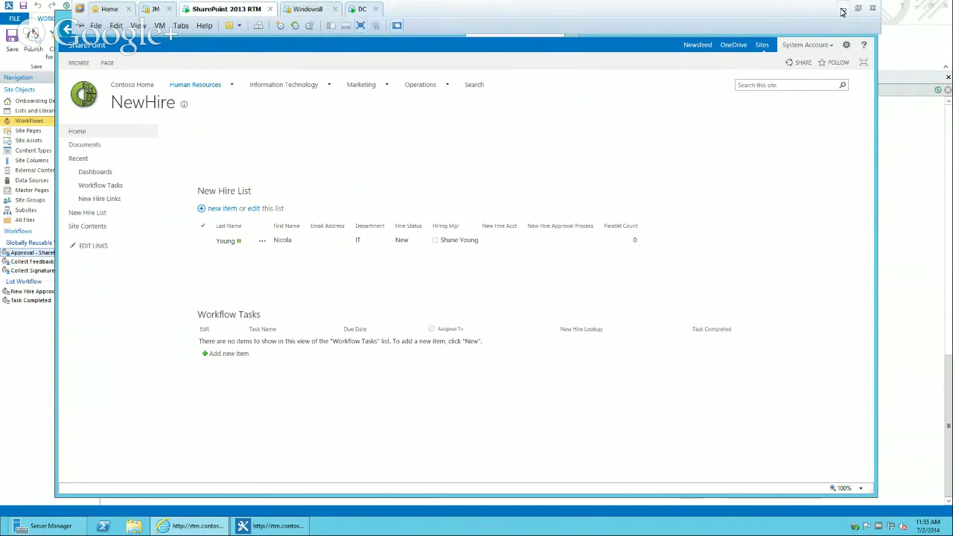
left_click(841, 10)
left_click(227, 528)
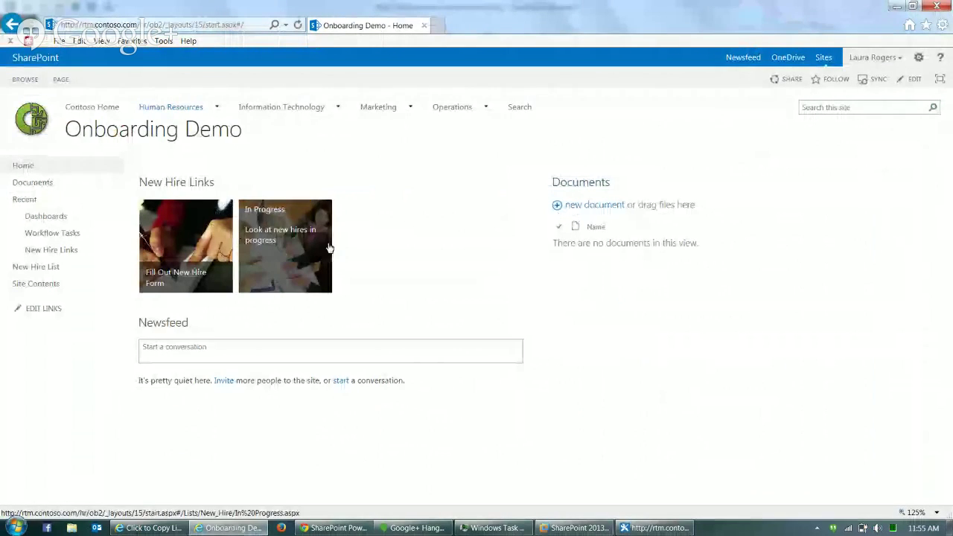
- Open the new hire's approval workflow status page, review the error, and end the stuck workflow
left_click(304, 240)
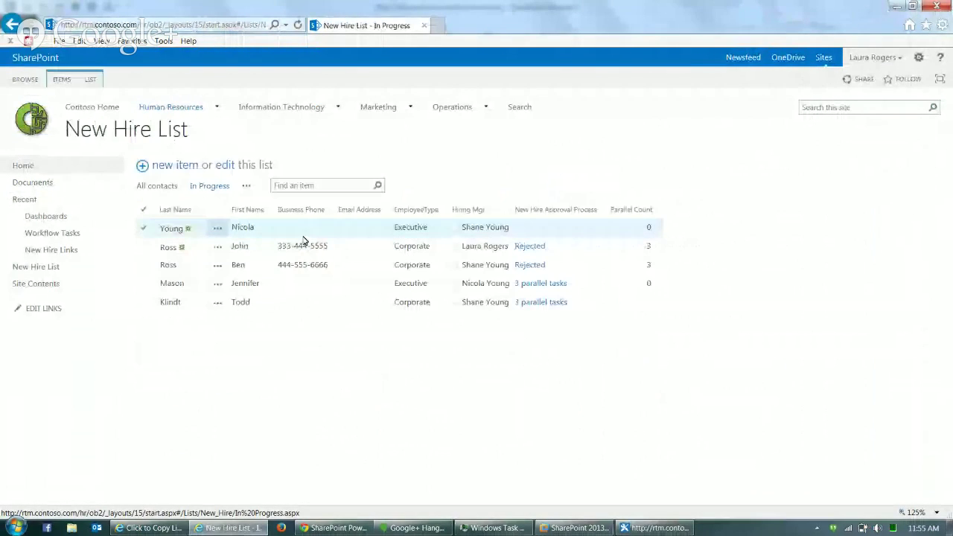
left_click(218, 228)
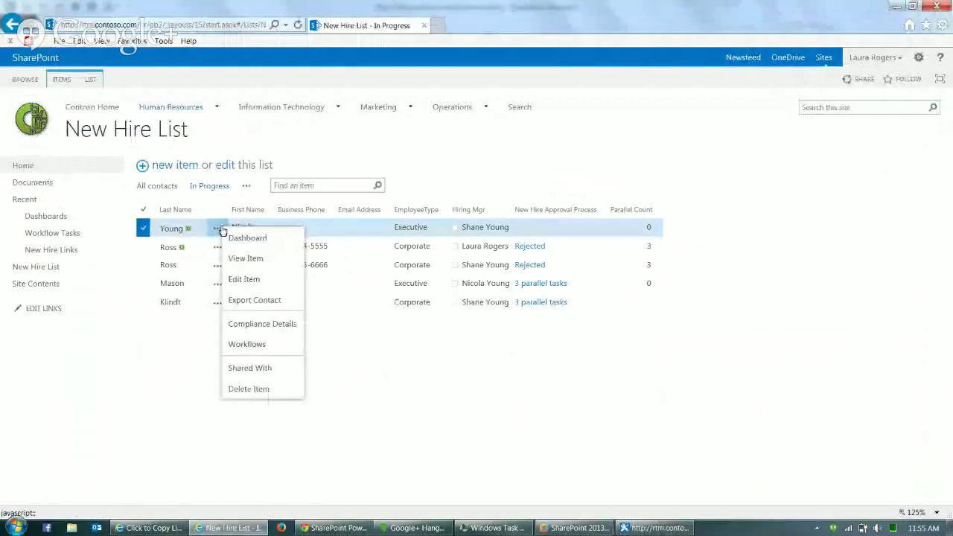
left_click(247, 344)
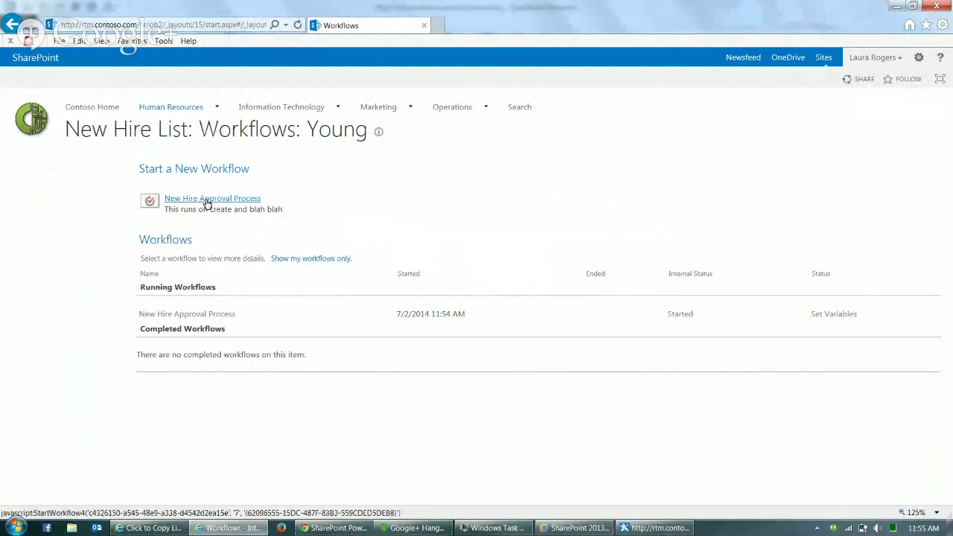
left_click(830, 317)
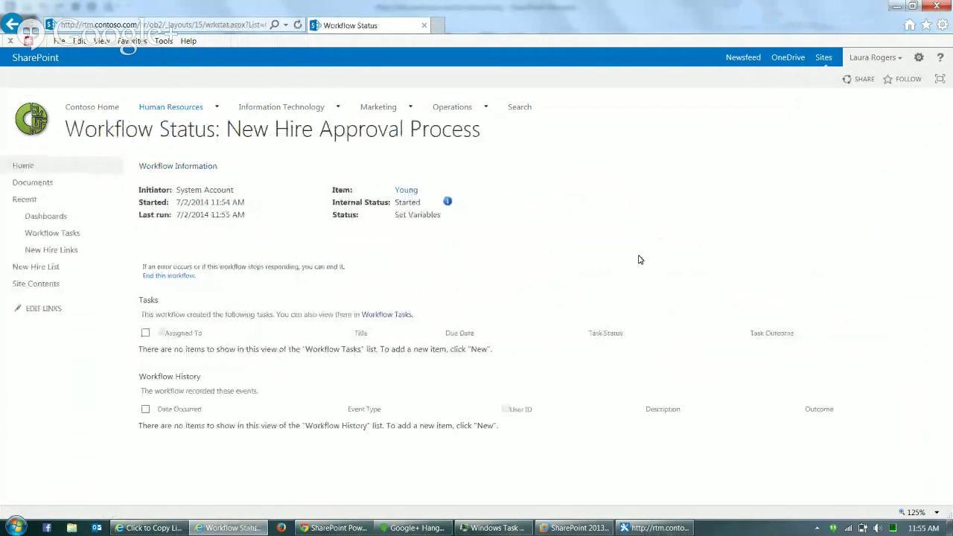
left_click(448, 202)
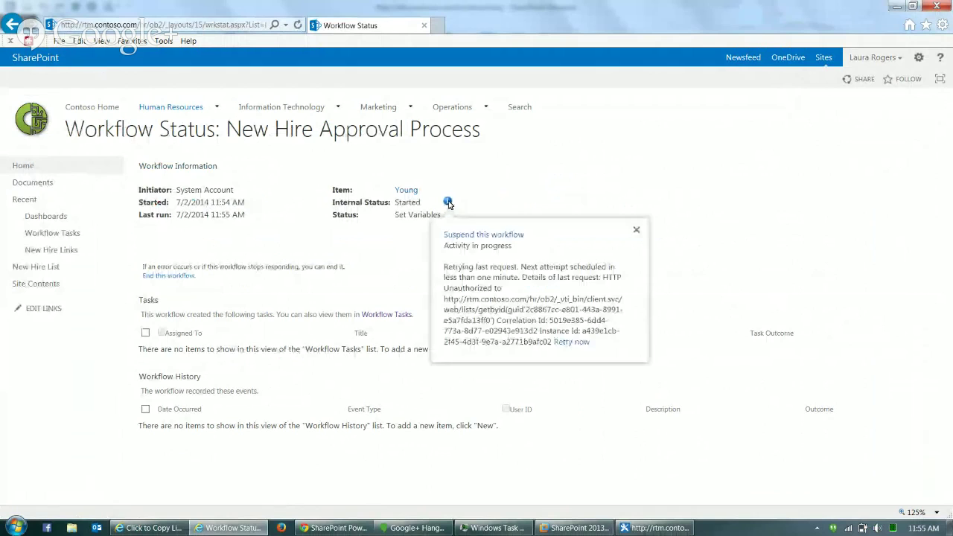
left_click(311, 212)
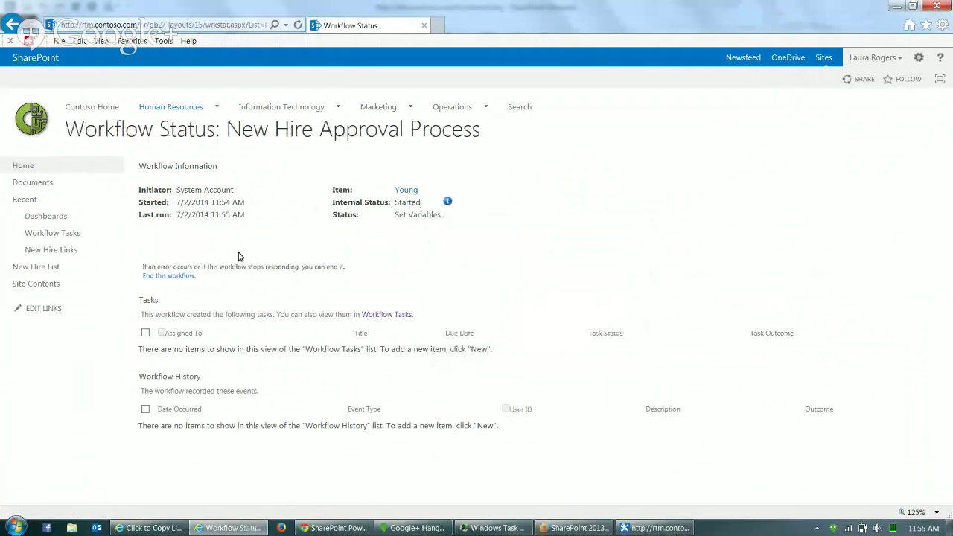
left_click(176, 277)
left_click(481, 313)
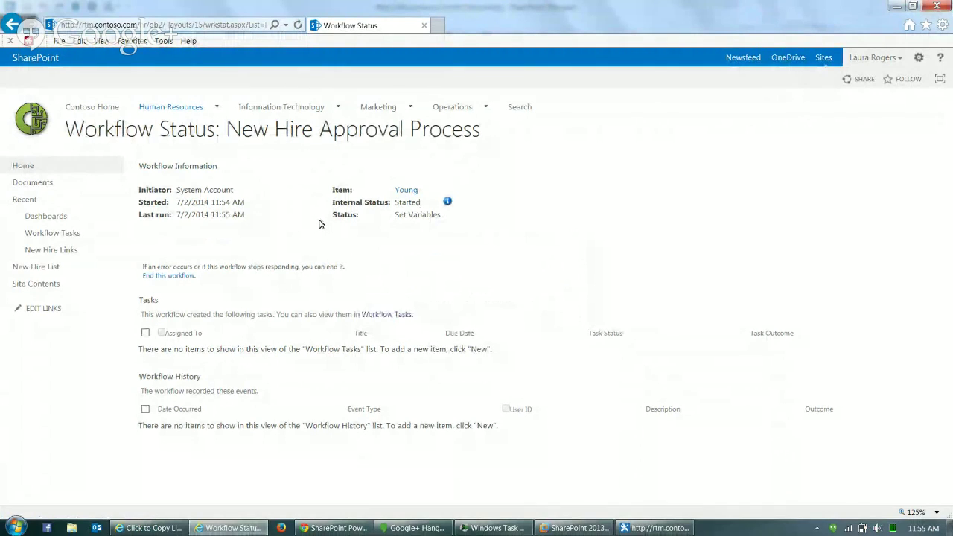
- Start the New Hire Approval Process again from the new hire's workflows page
left_click(34, 170)
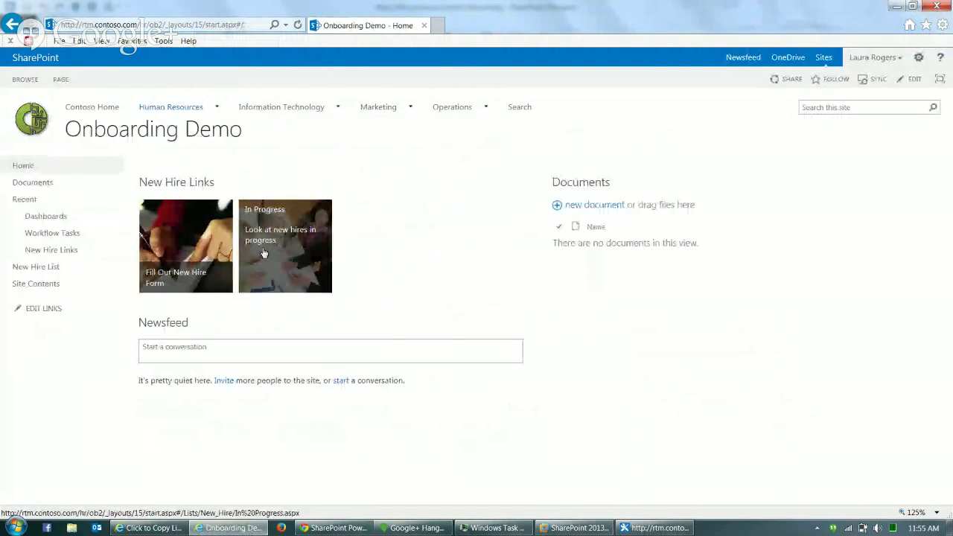
left_click(263, 253)
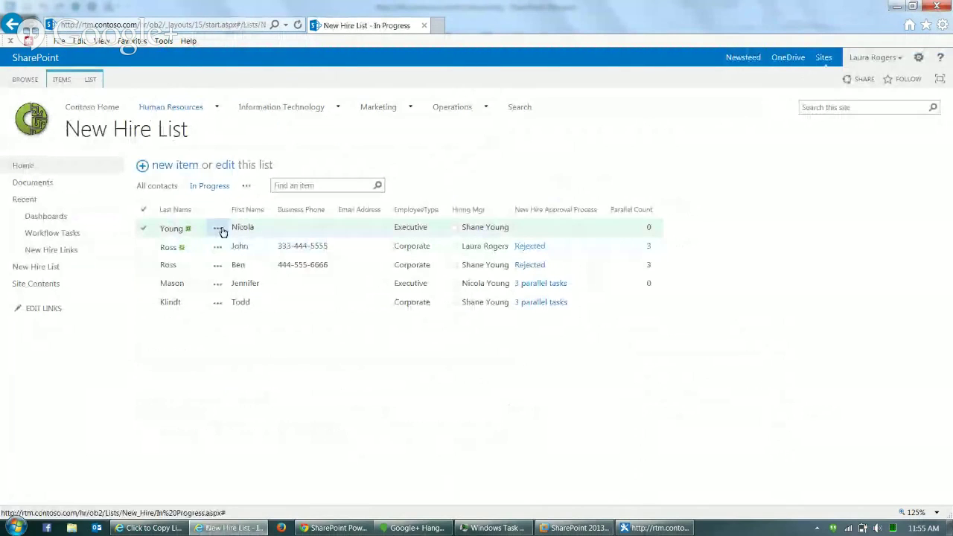
left_click(219, 229)
left_click(250, 241)
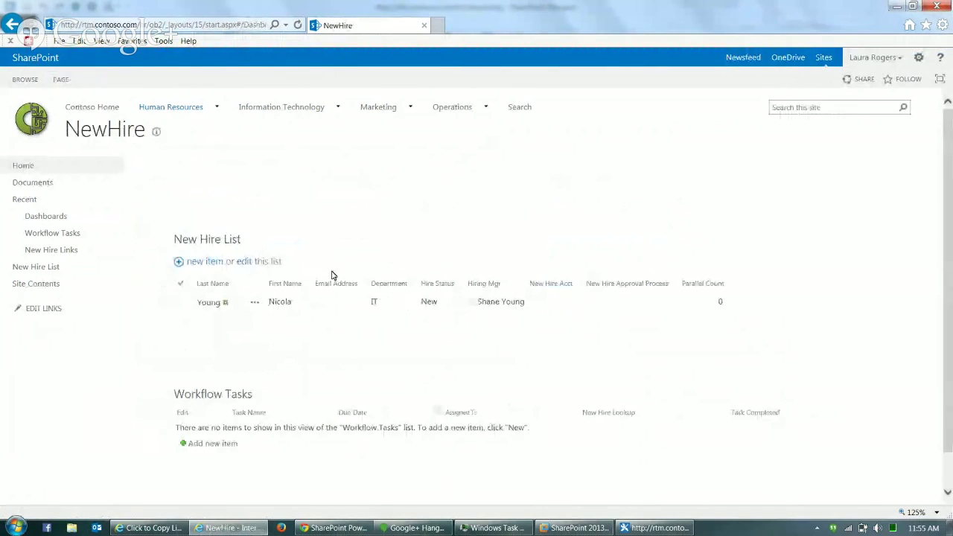
left_click(255, 303)
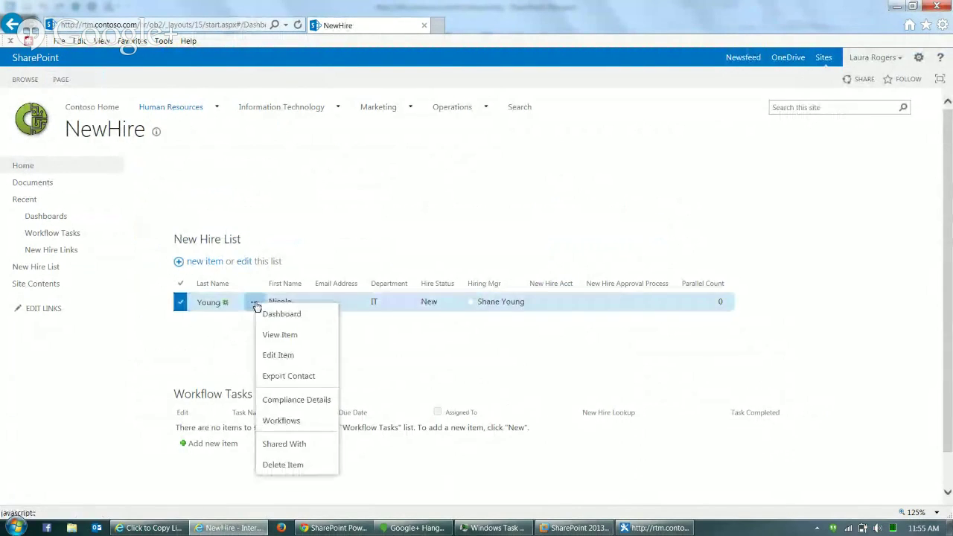
left_click(299, 419)
left_click(222, 203)
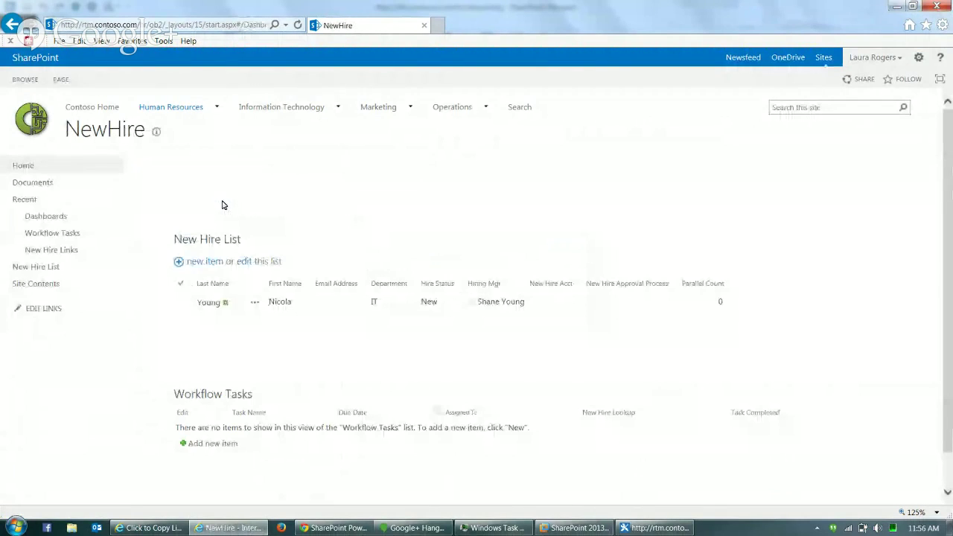
left_click(251, 29)
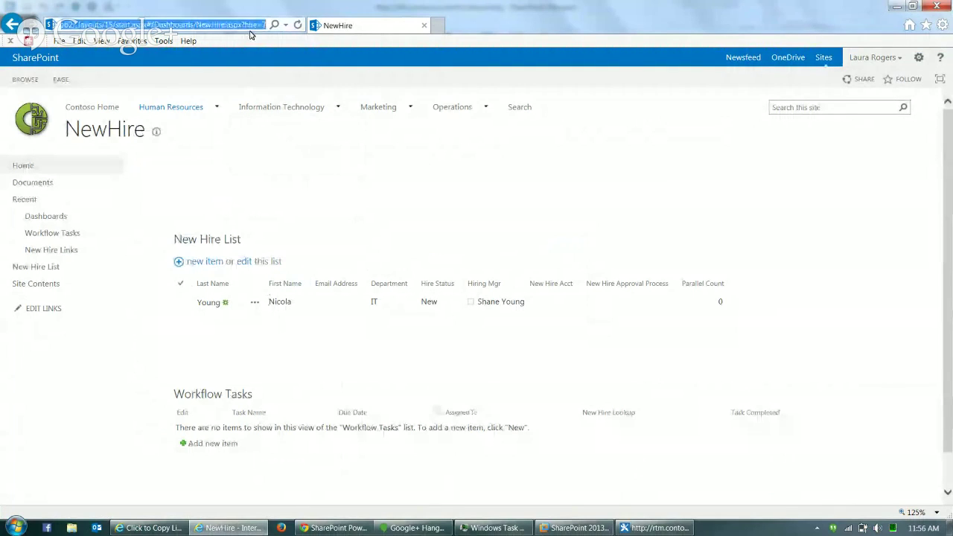
- Reload the dashboard, set the Approve New Hire task to Approved, and refresh to show onboarding tasks
left_click(299, 26)
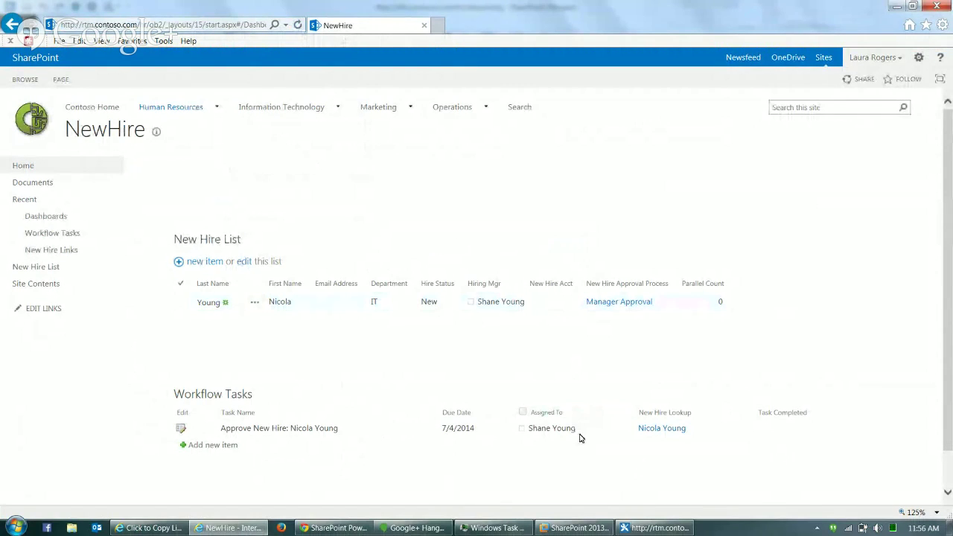
left_click(180, 429)
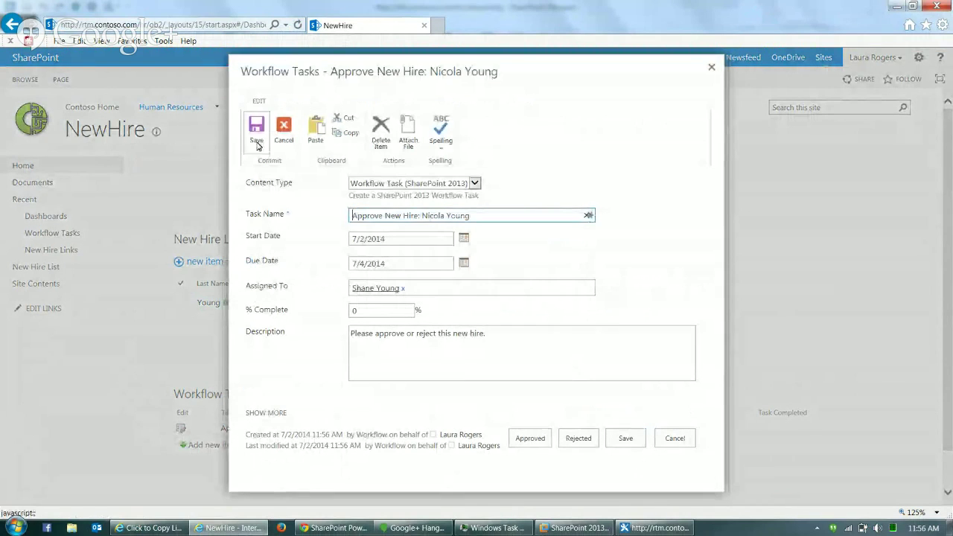
left_click(530, 439)
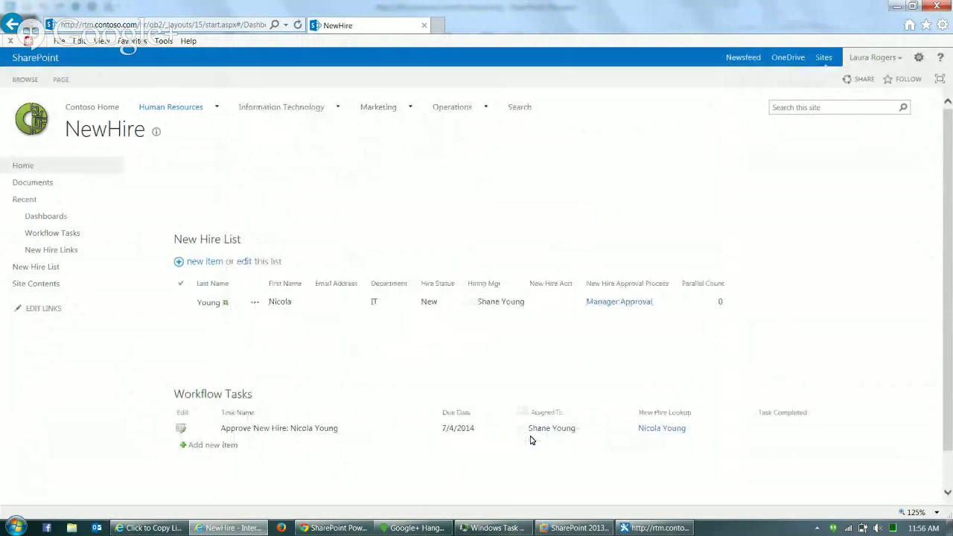
left_click(249, 24)
key("Return")
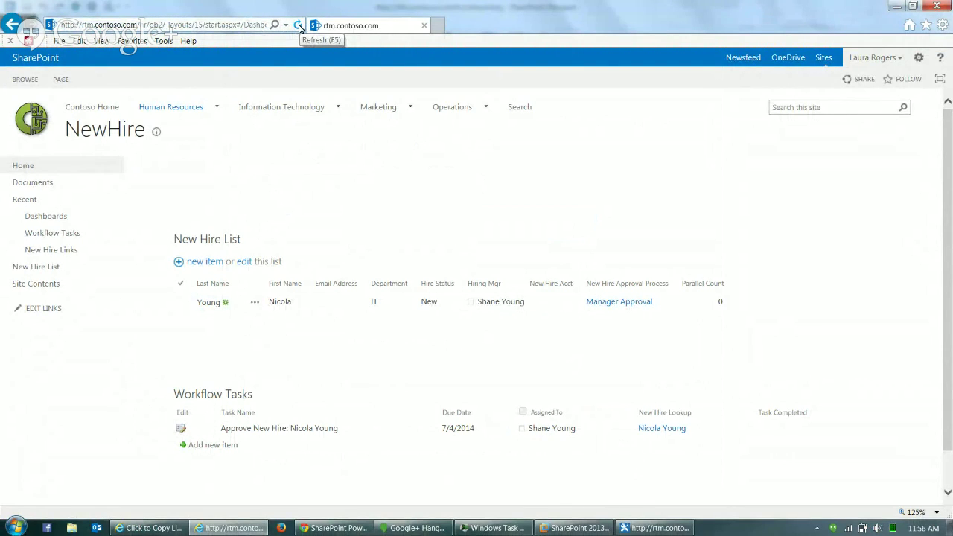
left_click(299, 26)
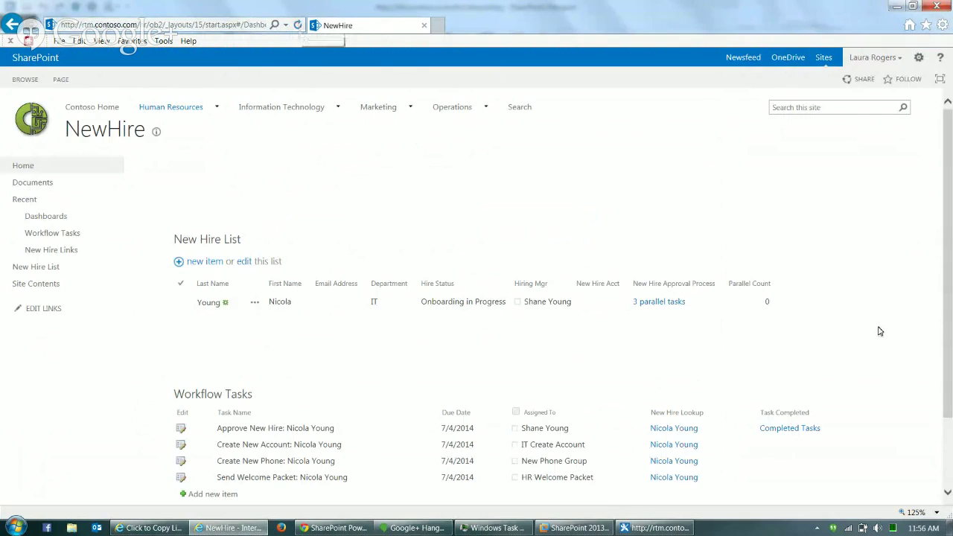
- Mark Create New Account, Create New Phone and Send Welcome Packet tasks Completed, then refresh the dashboard
scroll(949, 331, "down", 1)
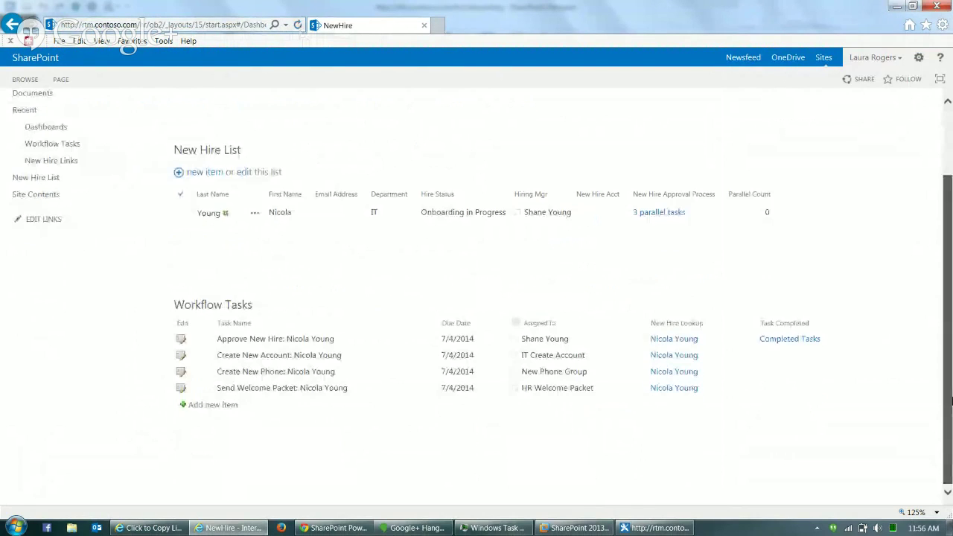
left_click(181, 358)
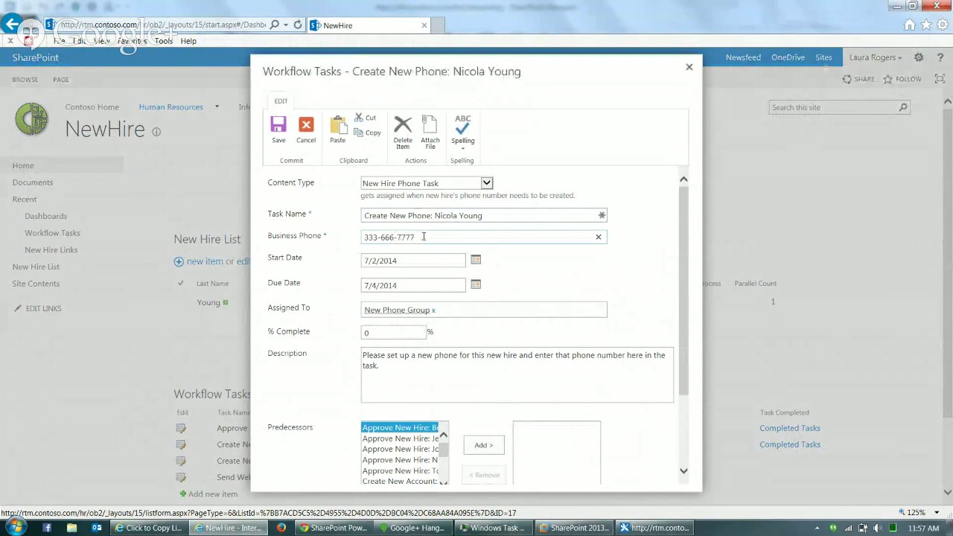
left_click(685, 414)
left_click(553, 453)
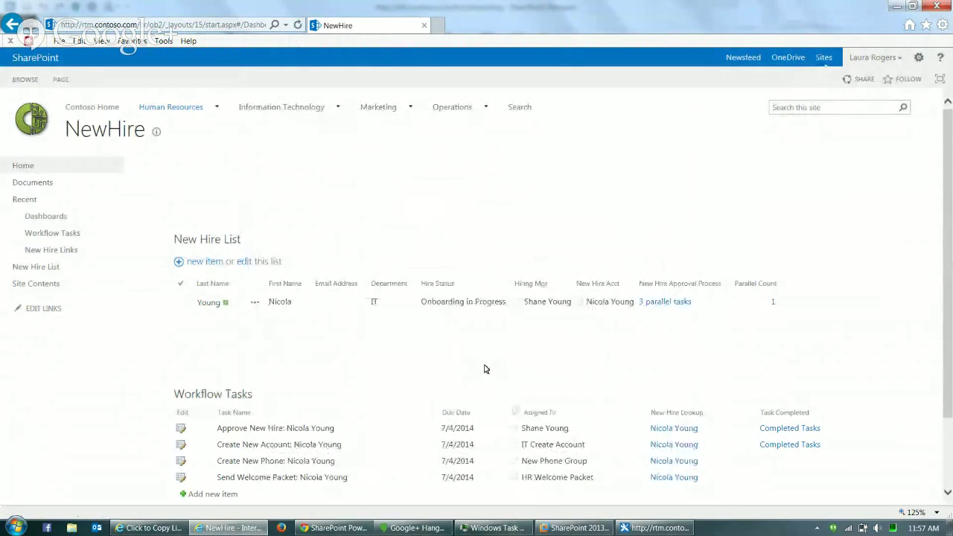
left_click(181, 481)
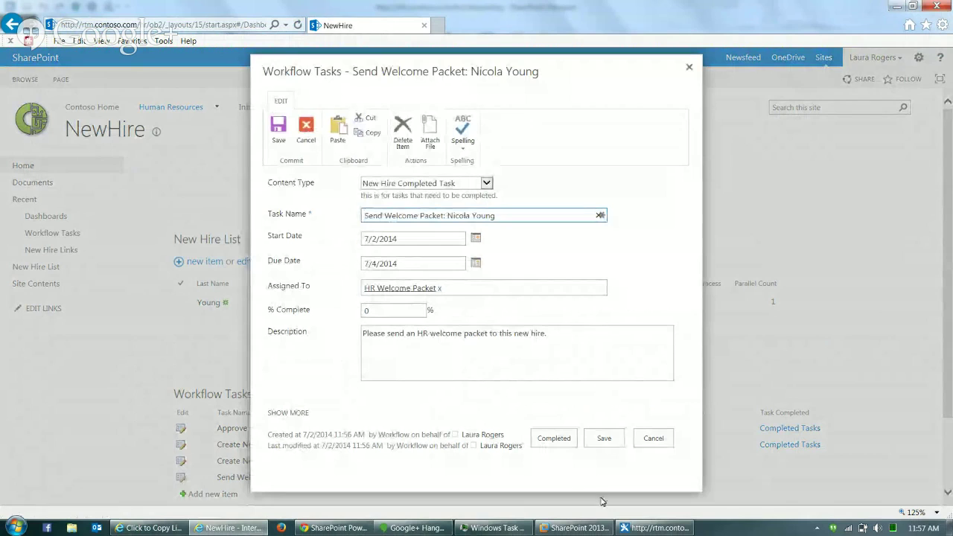
left_click(555, 438)
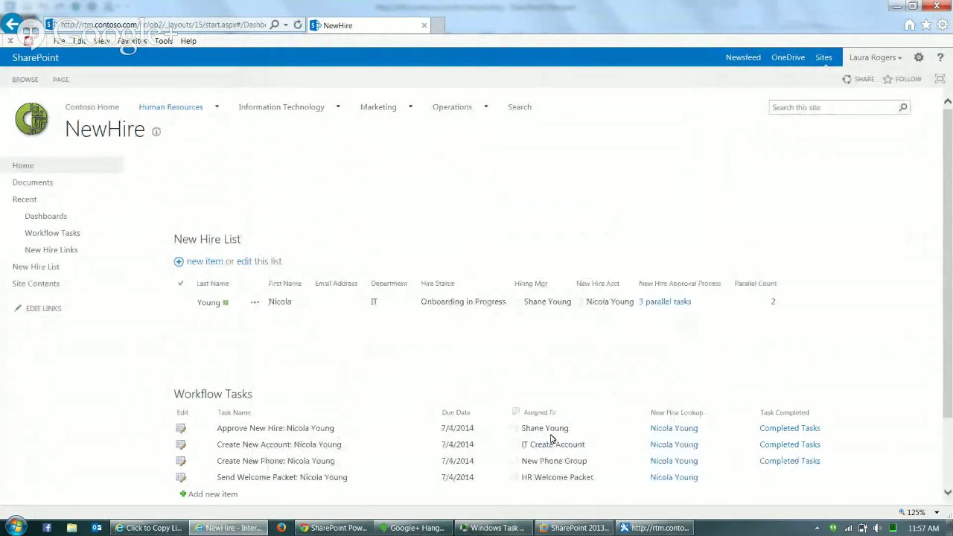
left_click(246, 24)
key("Return")
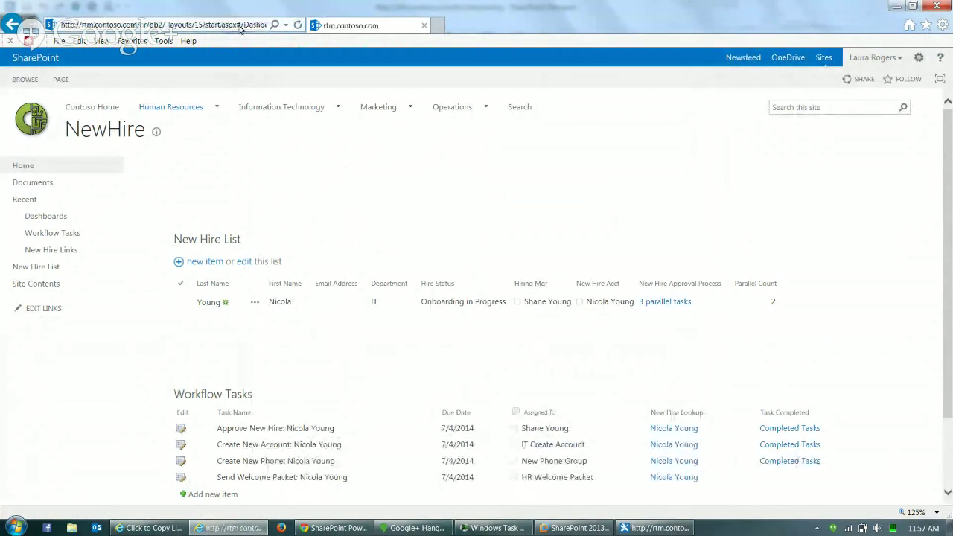
left_click(246, 25)
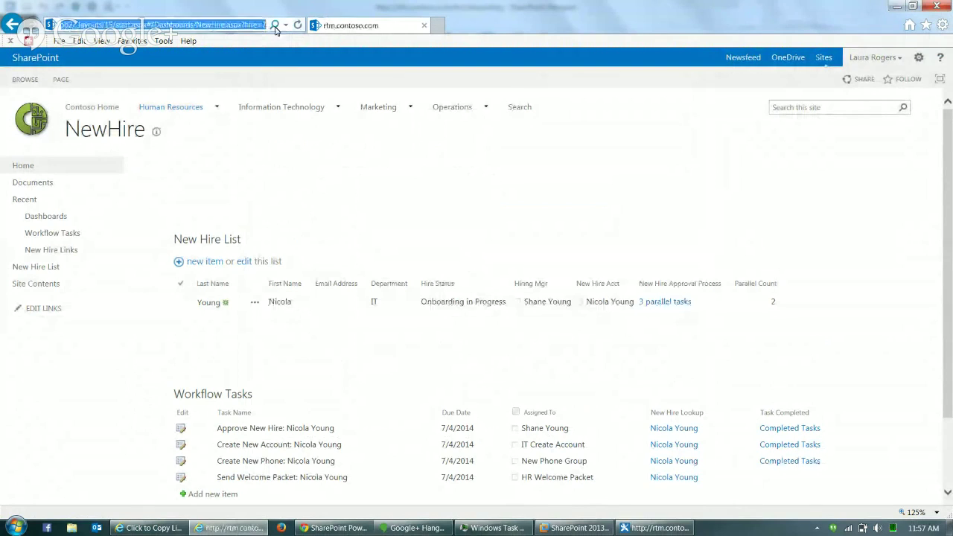
left_click(298, 25)
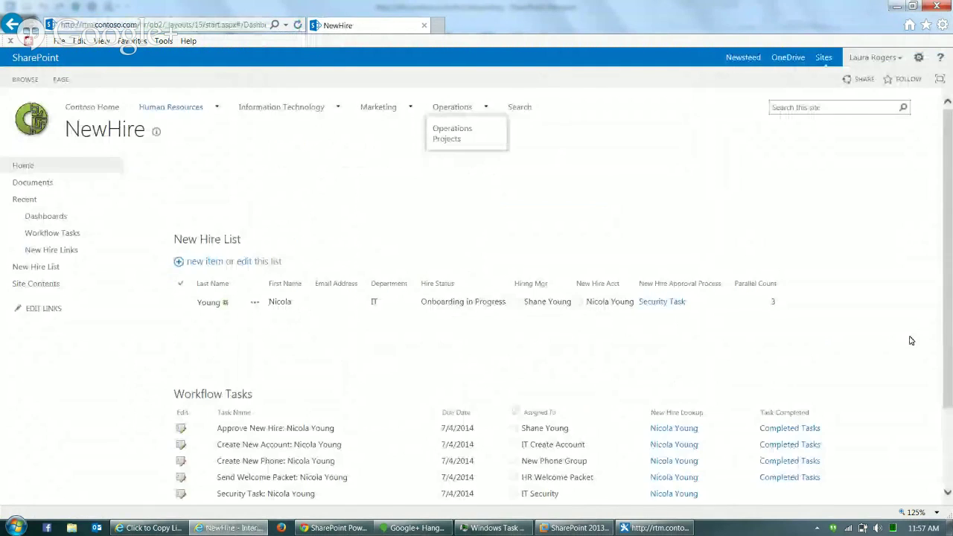
- Set the Security Task to Completed and reload the dashboard to show HR Approval status
scroll(950, 426, "down", 3)
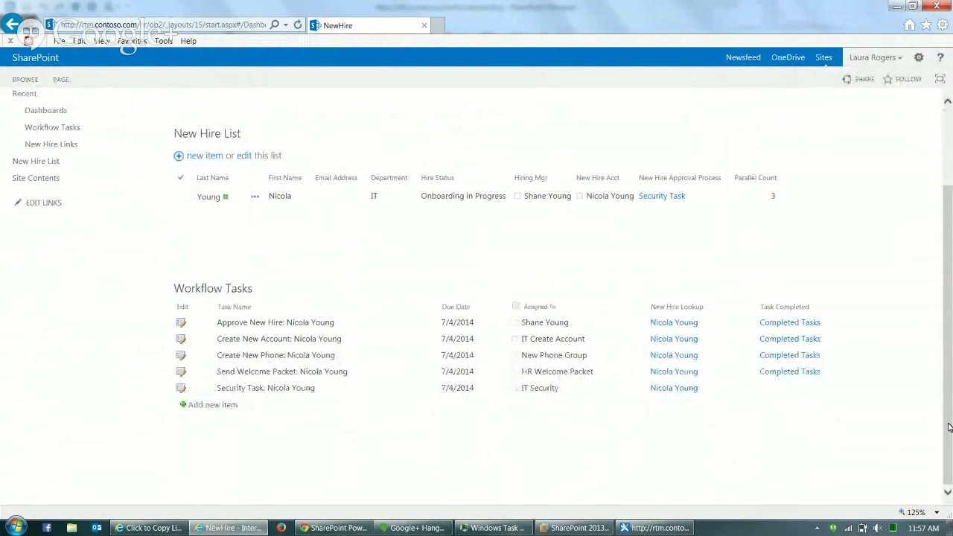
left_click(181, 389)
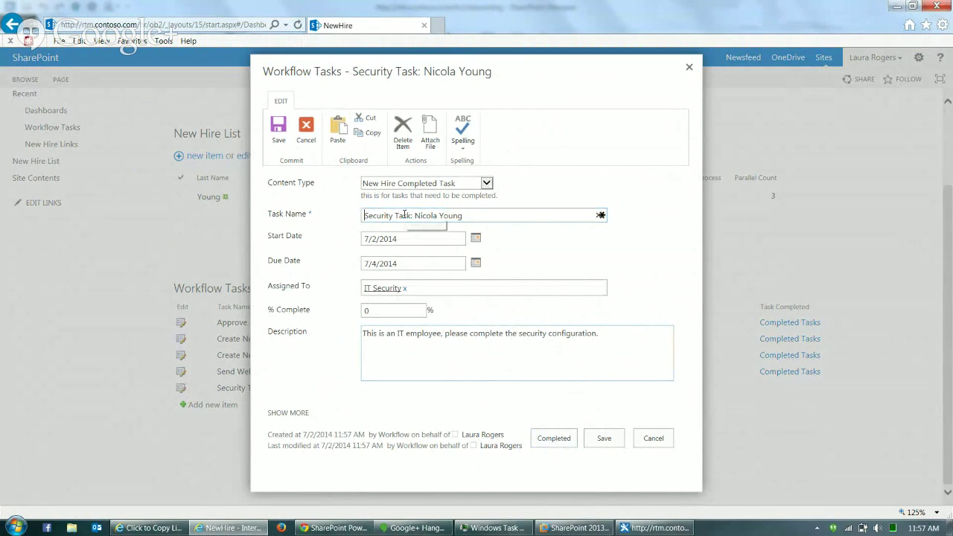
left_click(419, 217)
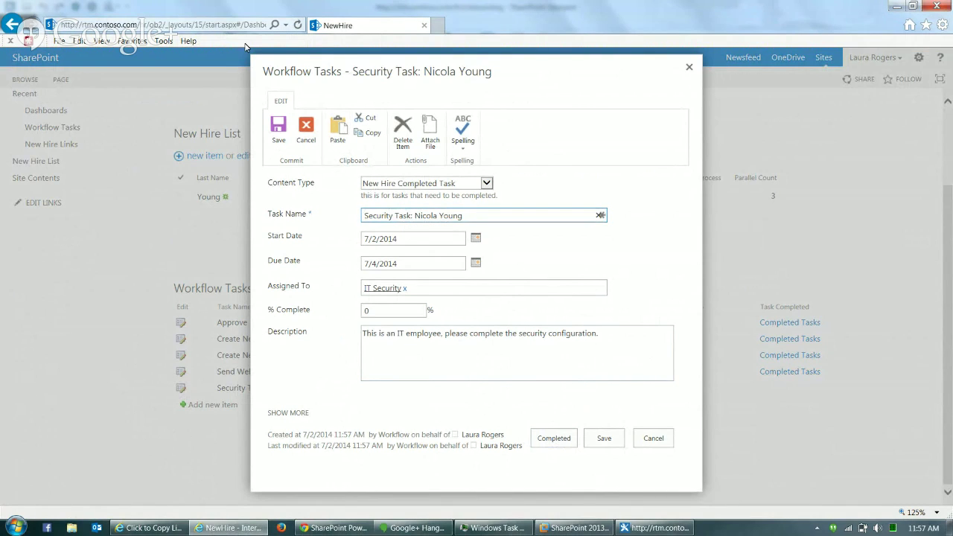
left_click(560, 442)
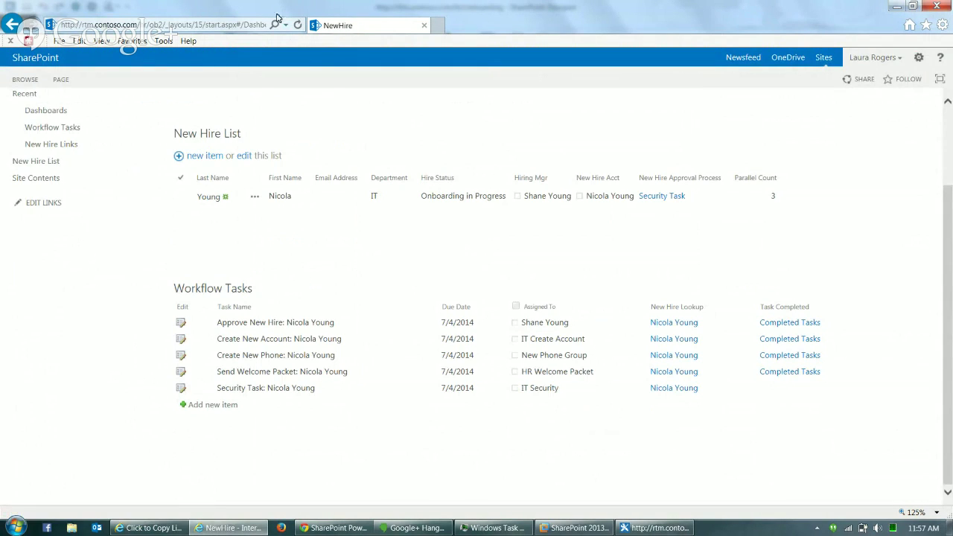
left_click(149, 24)
key("Return")
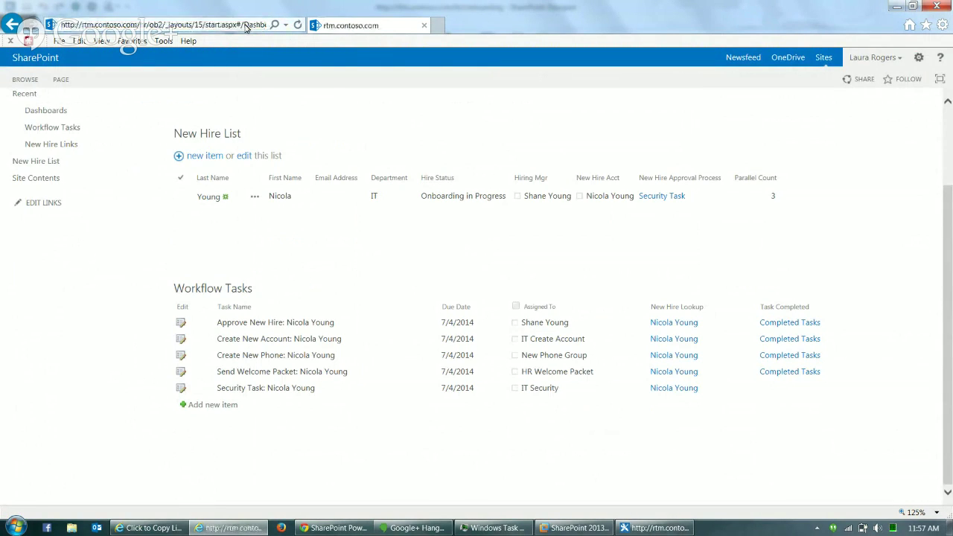
left_click(298, 25)
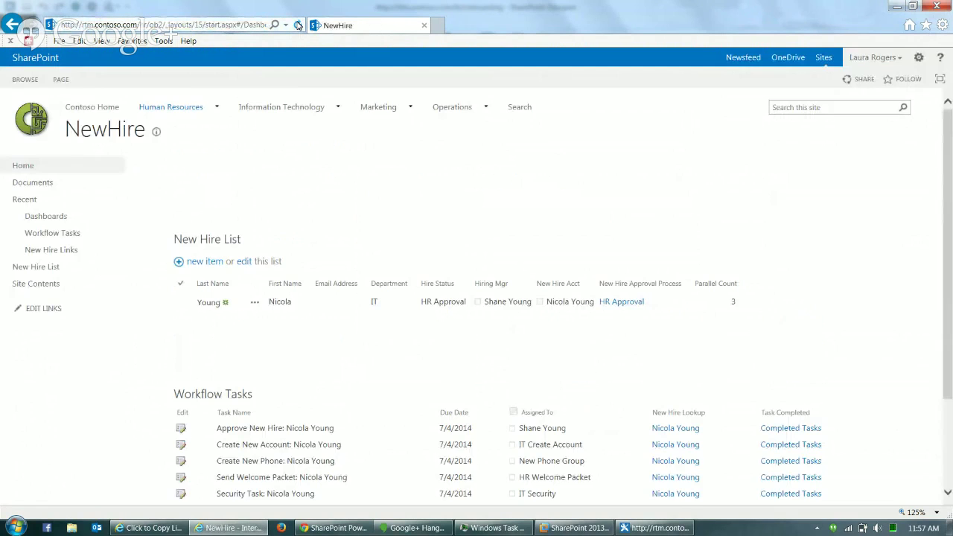
- Put the dashboard page into edit mode and edit the Workflow Tasks web part
left_click(946, 421)
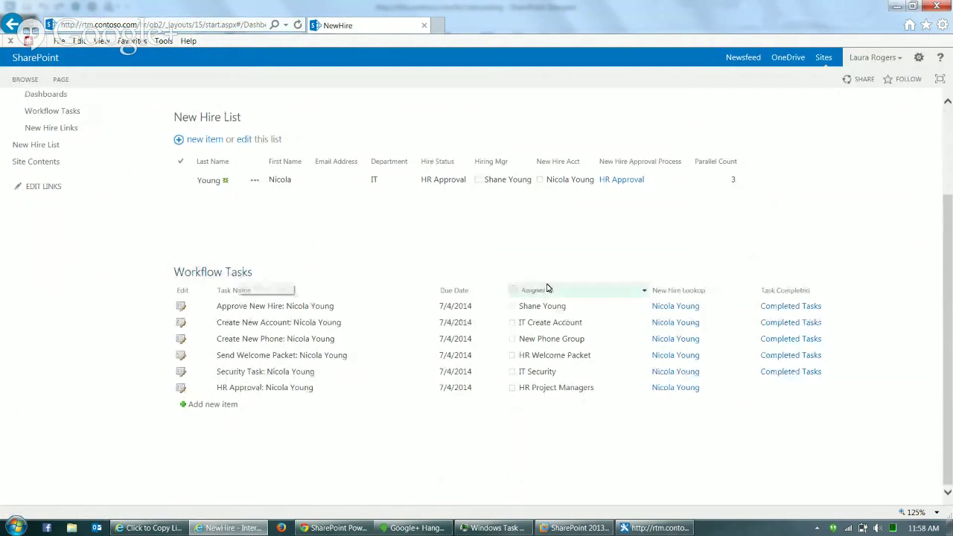
left_click(946, 189)
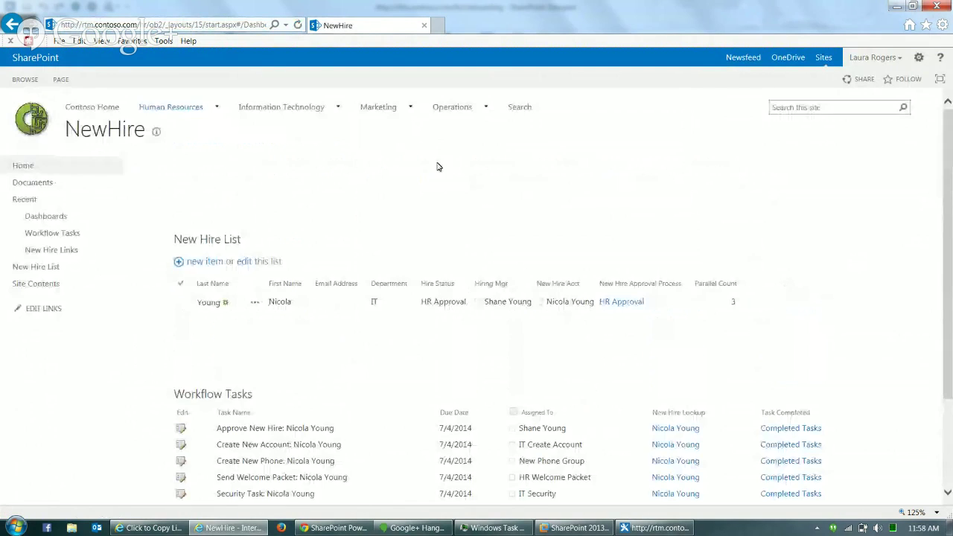
left_click(63, 80)
left_click(25, 79)
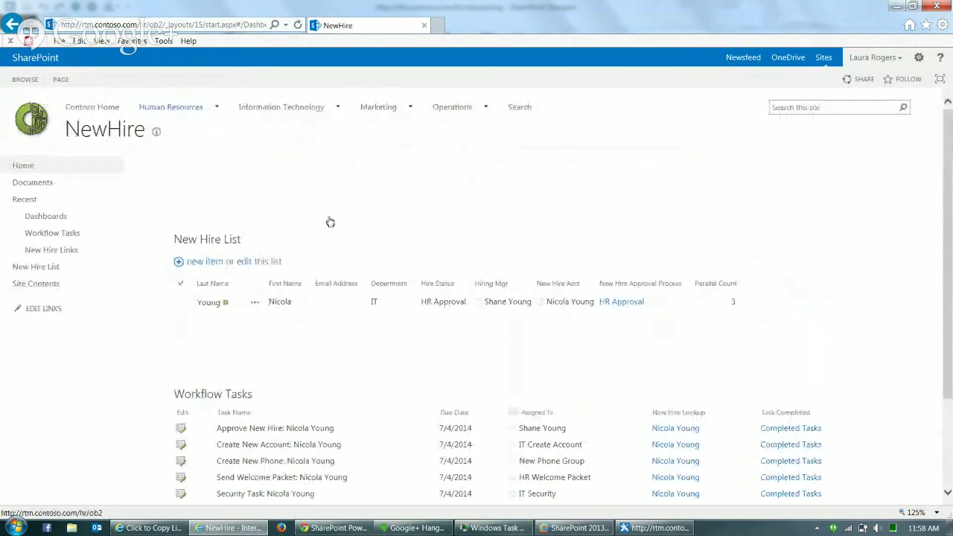
left_click(946, 395)
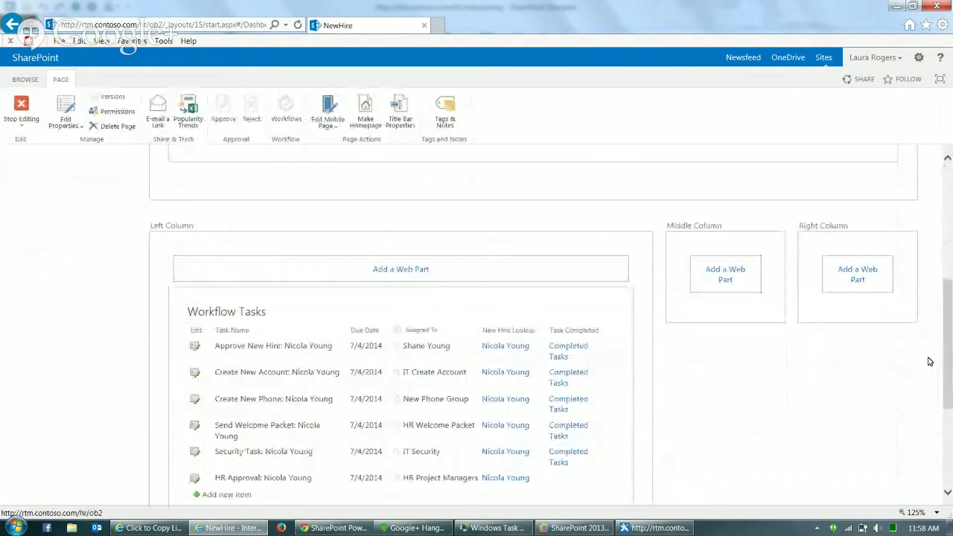
left_click(597, 310)
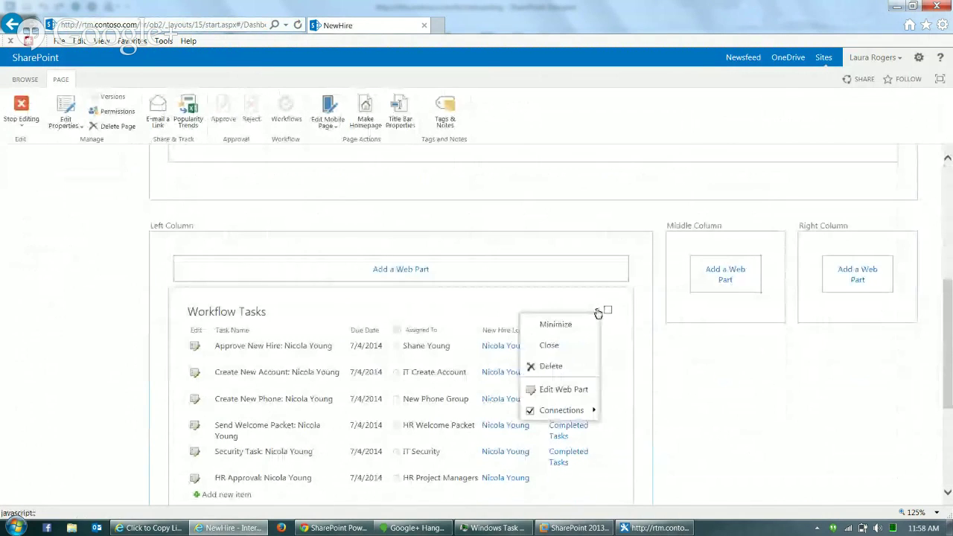
left_click(564, 390)
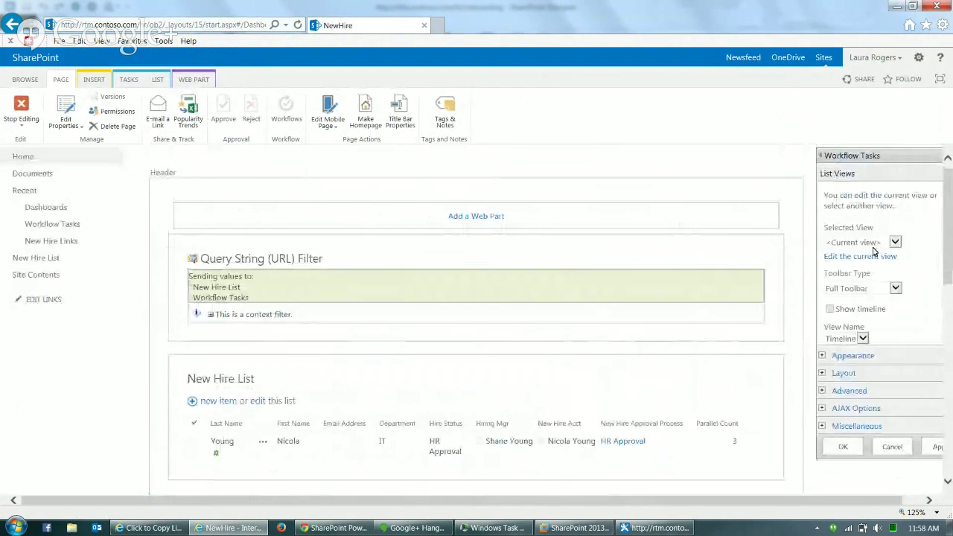
- Change the web part's current view to group tasks by Task Status and save it
left_click(861, 258)
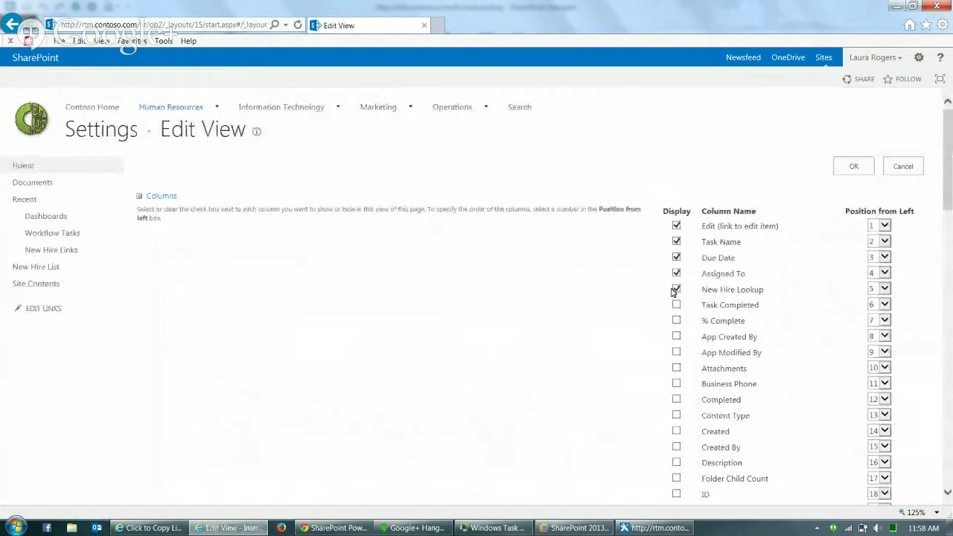
left_click_drag(951, 205, 951, 449)
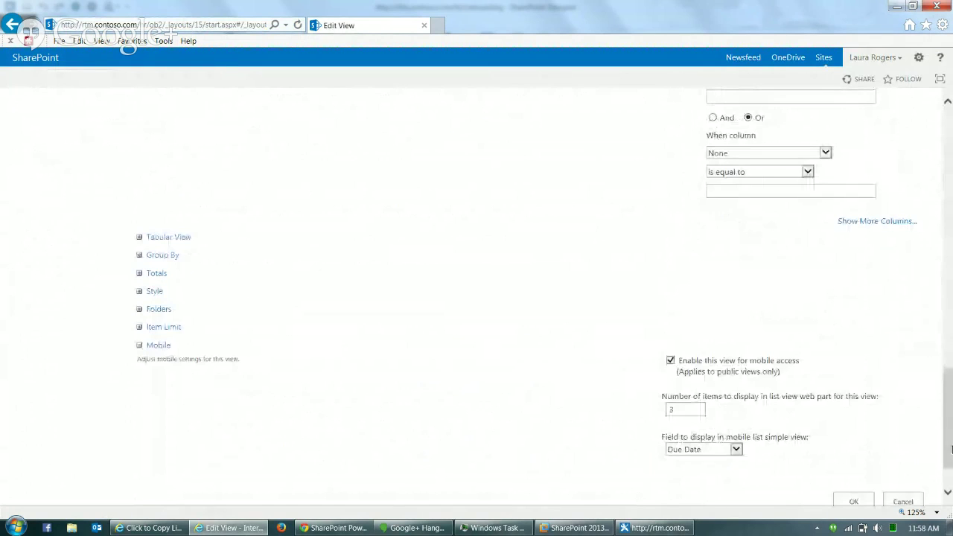
left_click(139, 254)
left_click(792, 287)
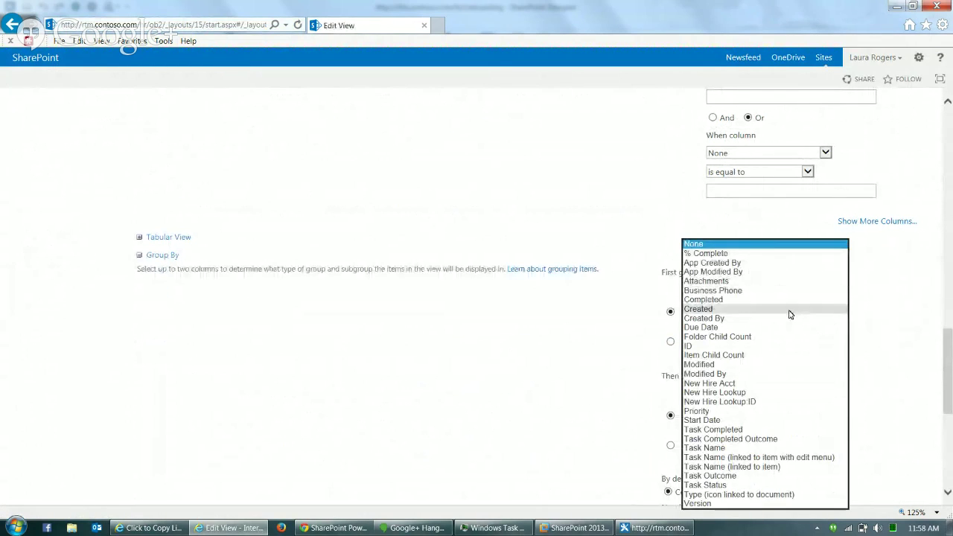
left_click(759, 488)
scroll(803, 480, "down", 5)
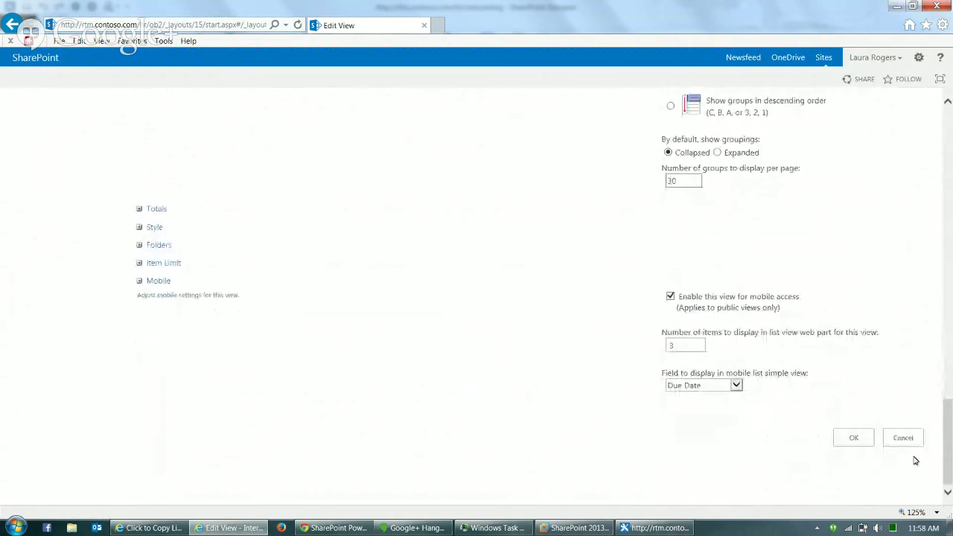
left_click(842, 438)
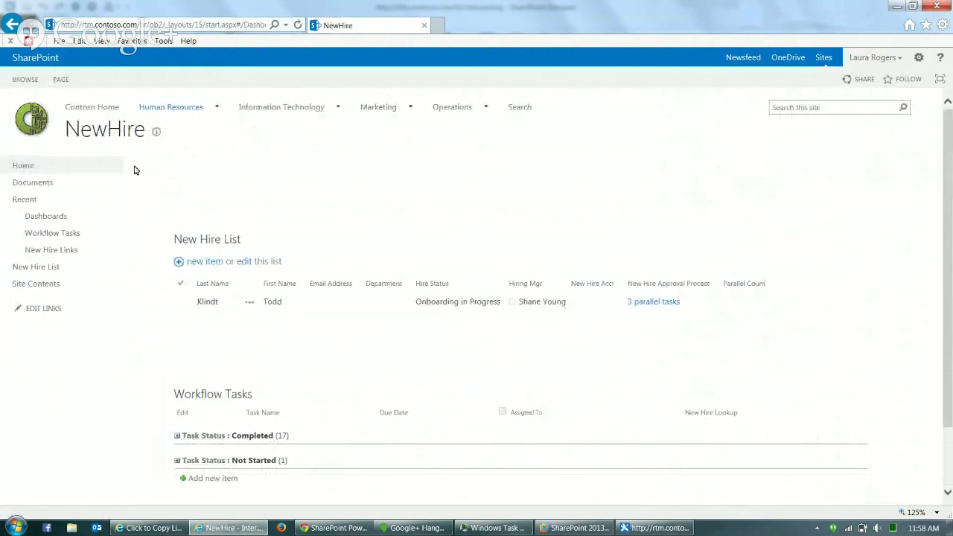
- Return to the new hire's dashboard from the In Progress list
left_click(177, 462)
left_click(231, 26)
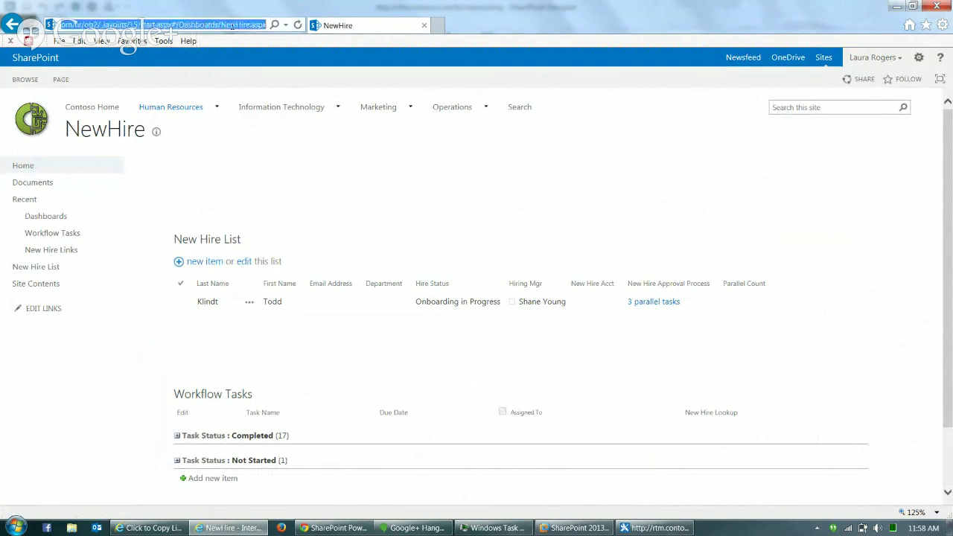
left_click(49, 167)
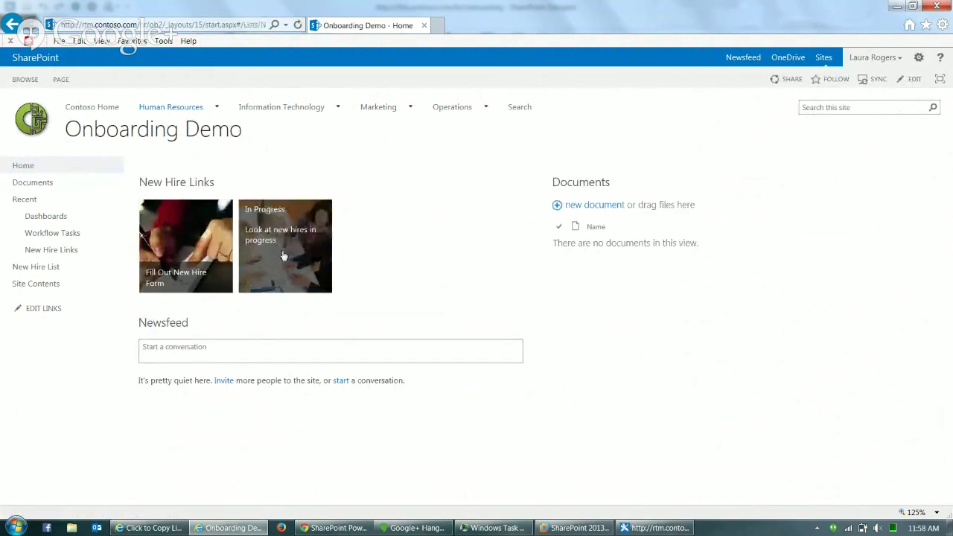
left_click(283, 254)
left_click(218, 227)
left_click(246, 239)
- Under Not Started, set the HR Approval task to Approved and reload the dashboard
scroll(951, 452, "down", 2)
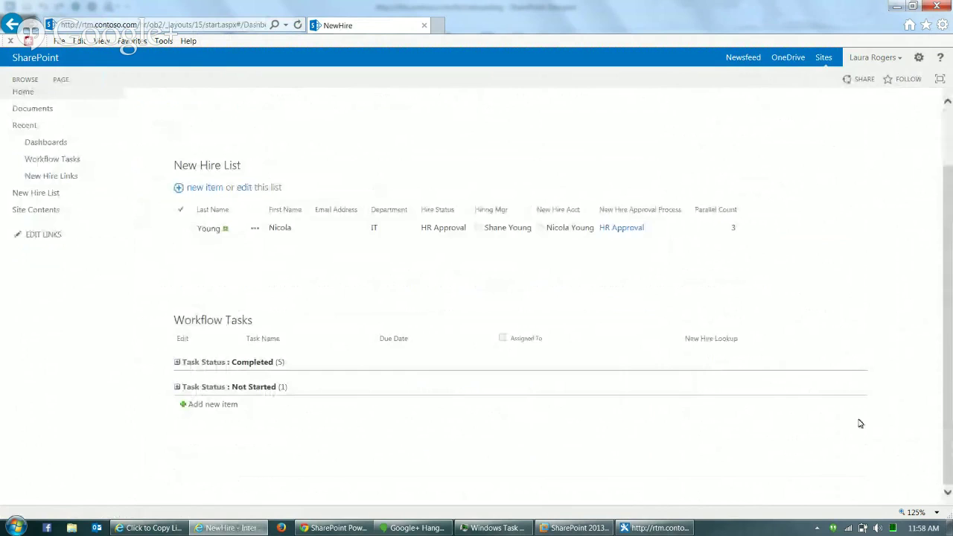
left_click(176, 388)
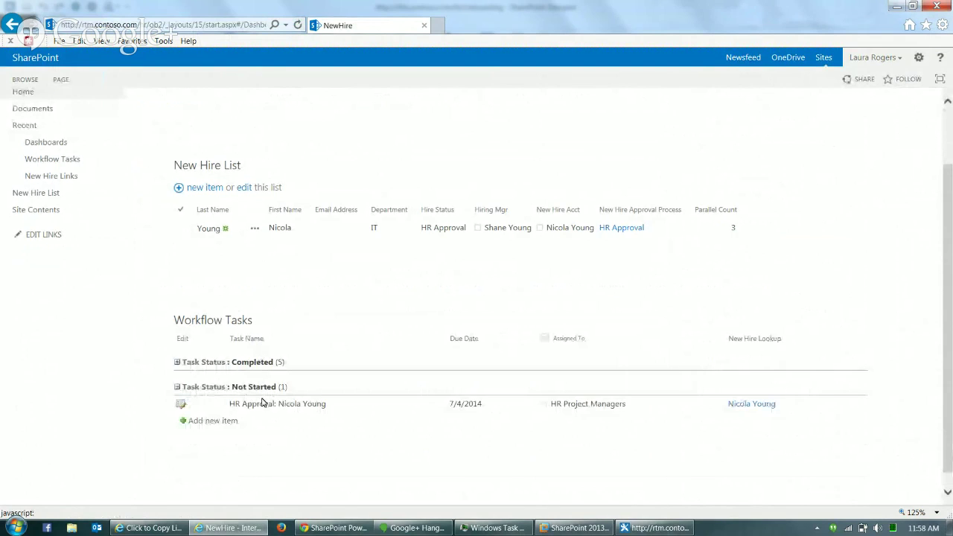
left_click(180, 404)
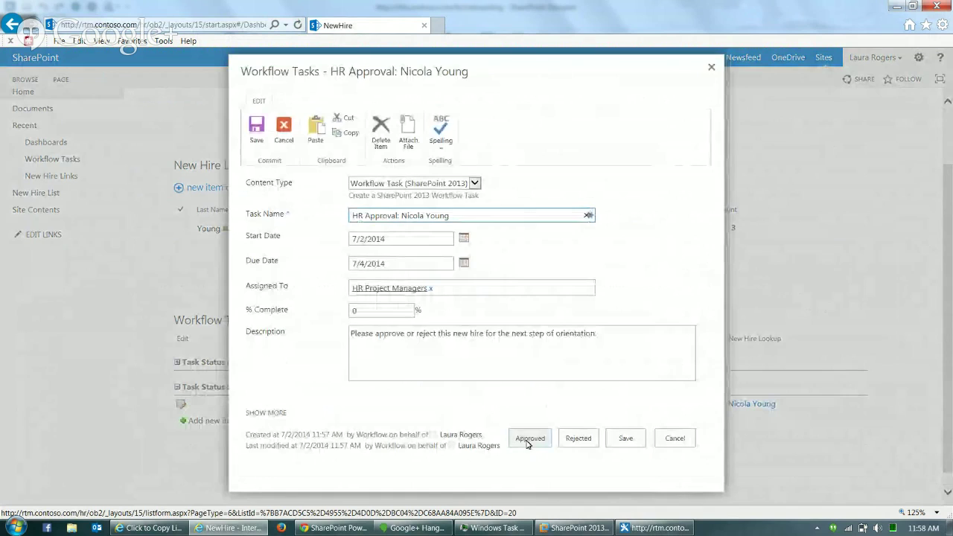
left_click(532, 439)
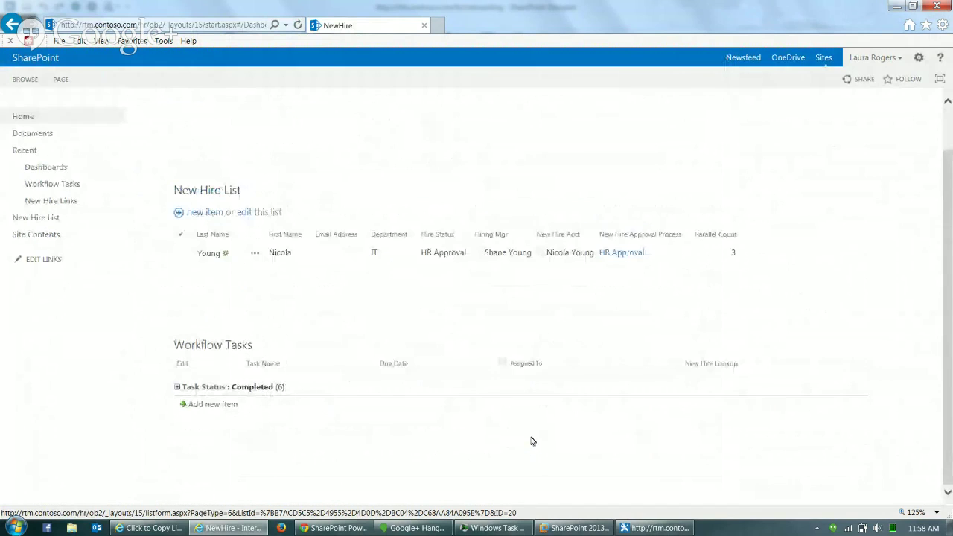
left_click(166, 29)
left_click(175, 32)
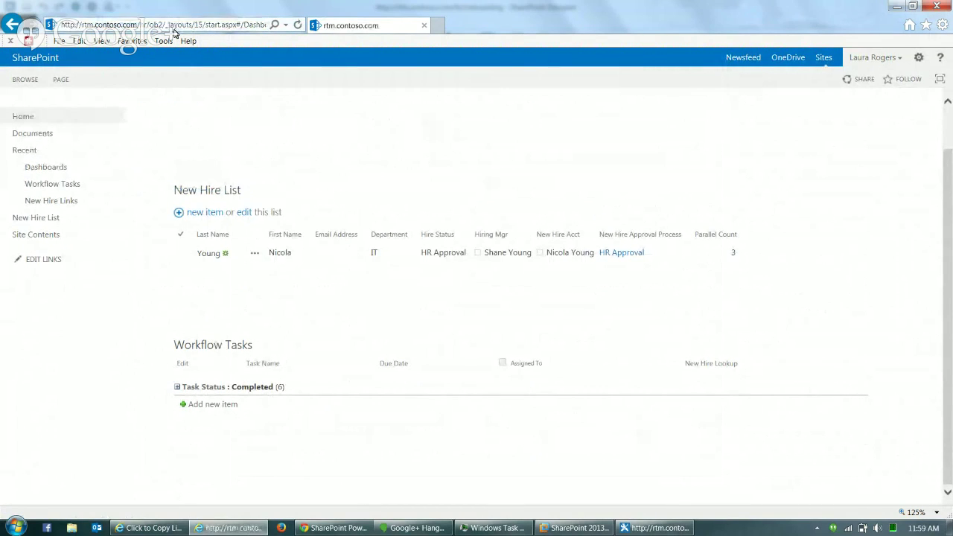
left_click(299, 28)
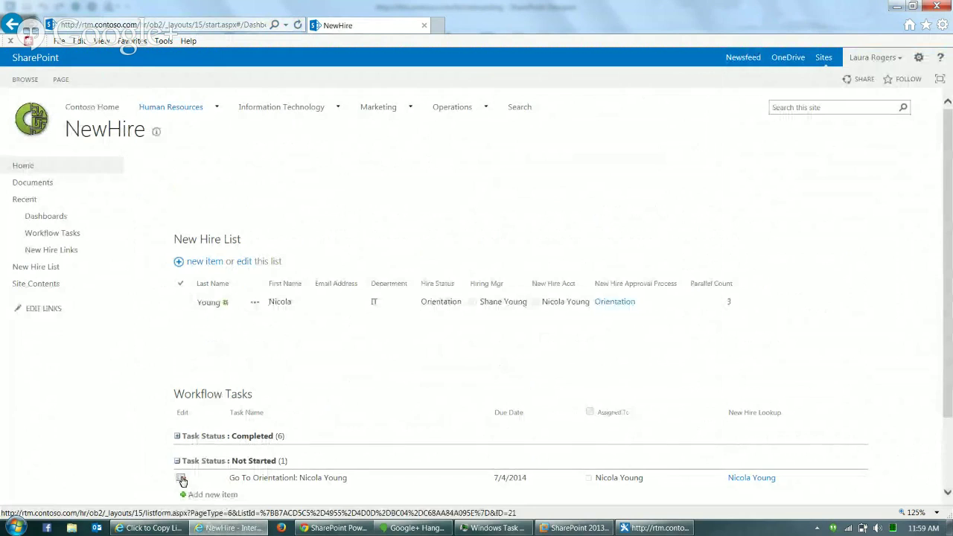
- Mark the Go To Orientation task Completed
mouse_move(641, 479)
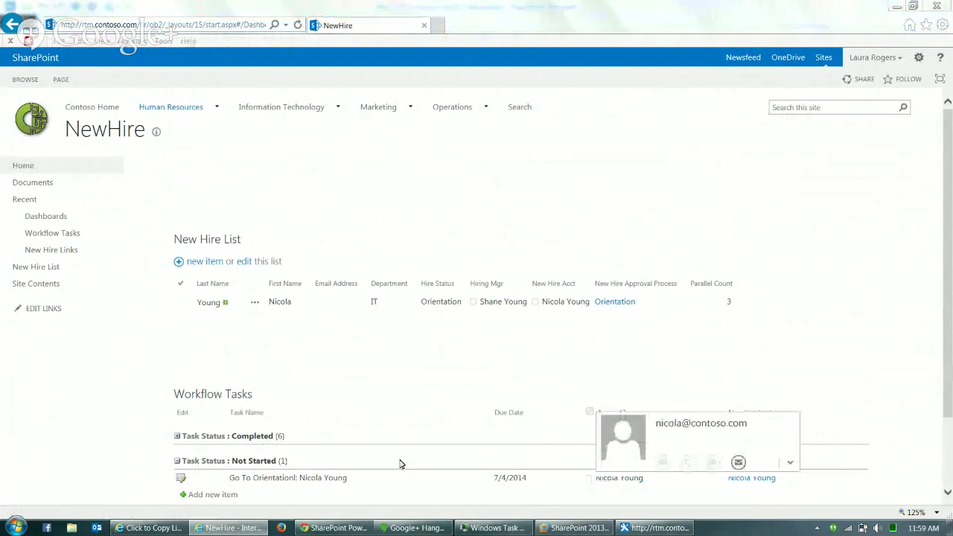
left_click(180, 479)
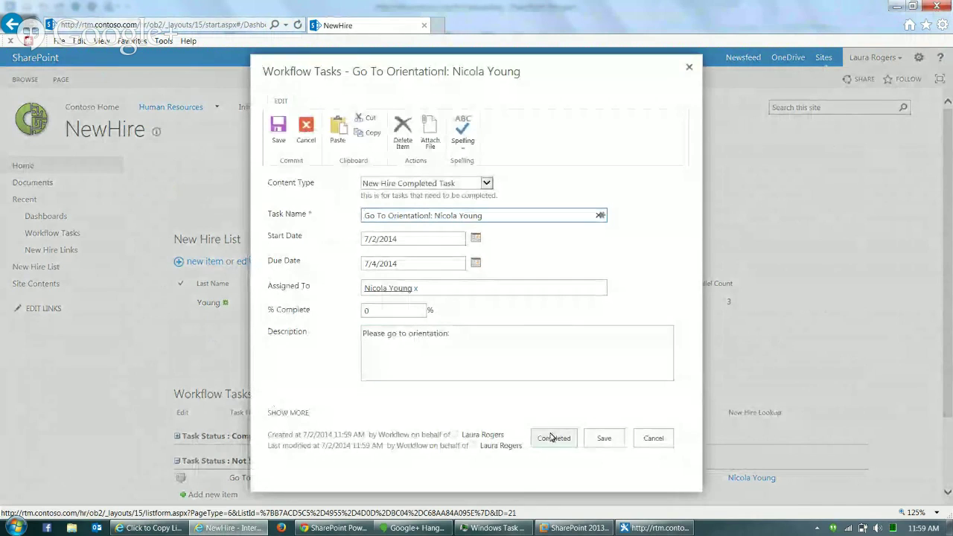
left_click(553, 438)
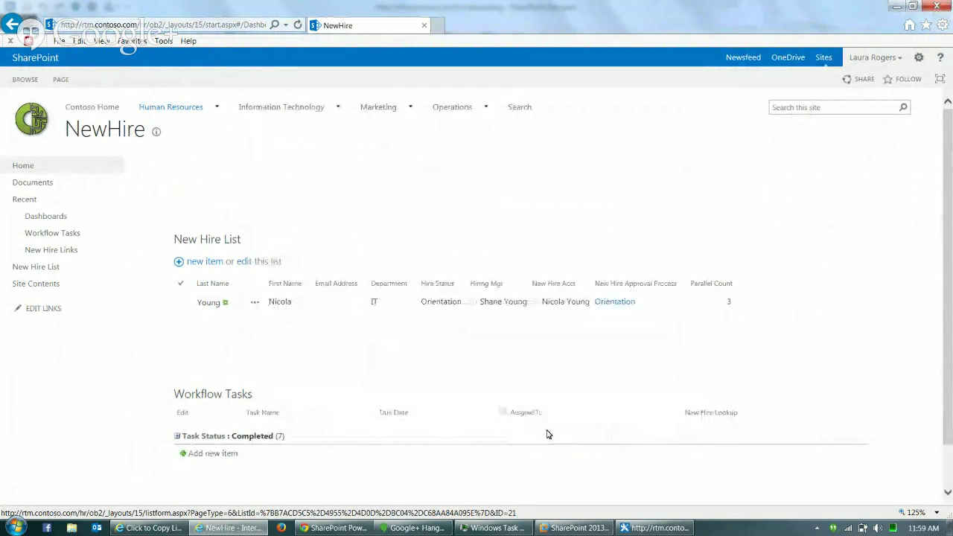
left_click(216, 25)
- Reload the dashboard and view the New Hire Approval Process status page showing Completed
key("Return")
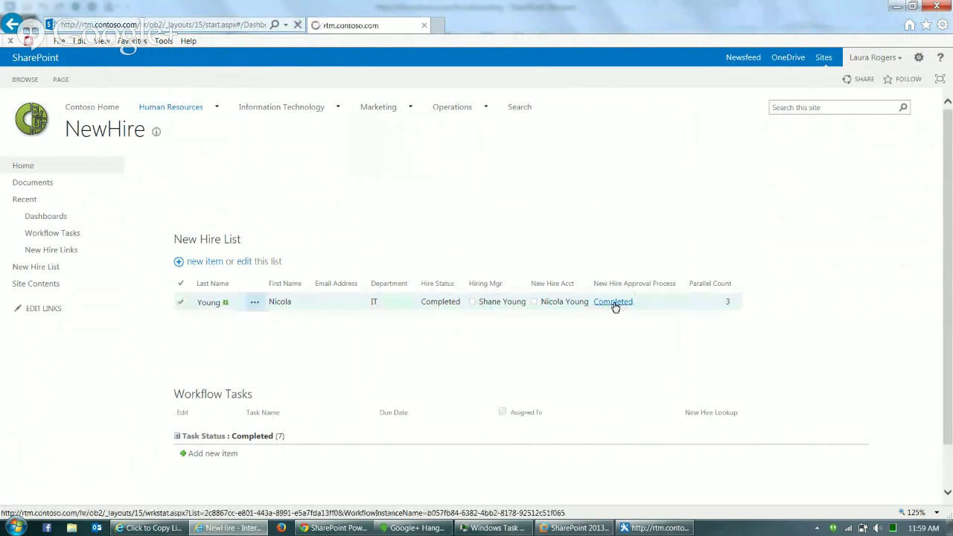
left_click(613, 303)
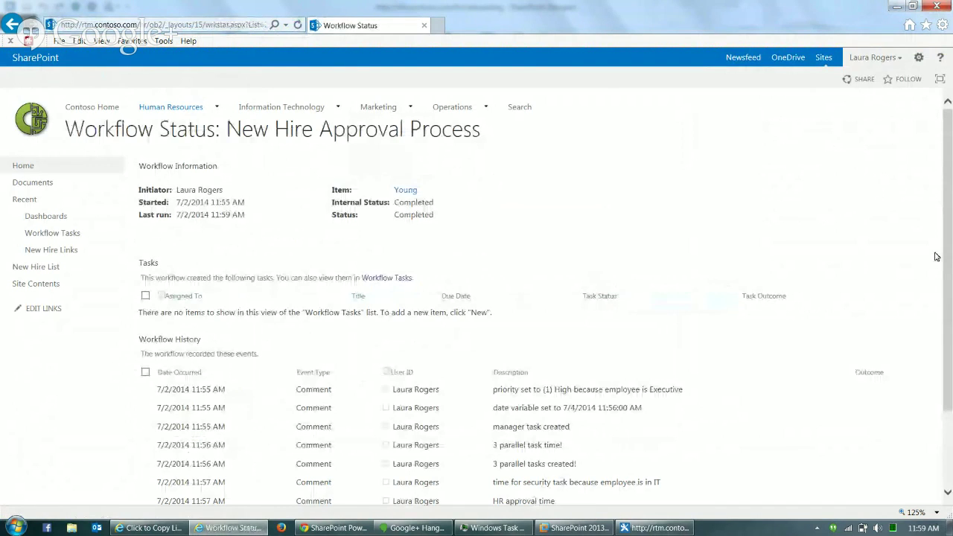
left_click_drag(950, 233, 947, 342)
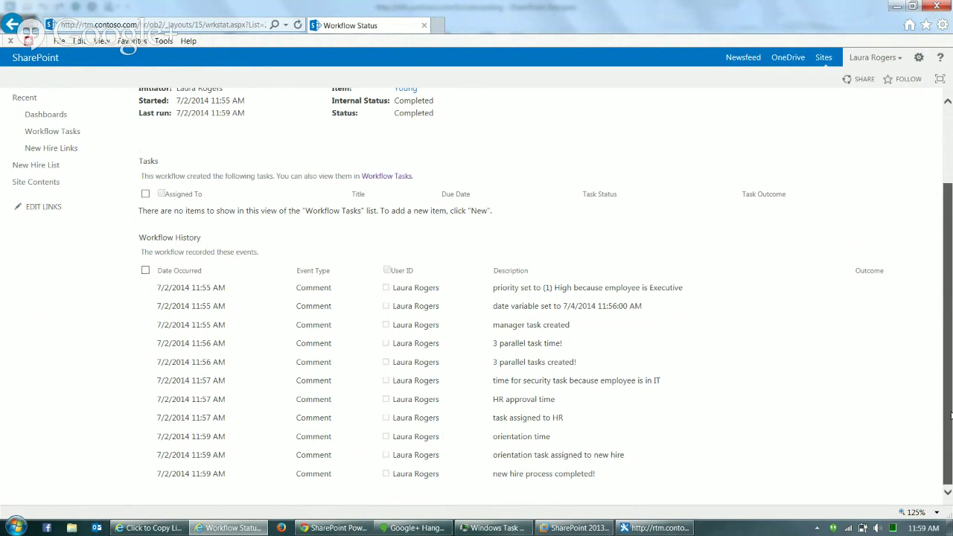
scroll(936, 277, "up", 2)
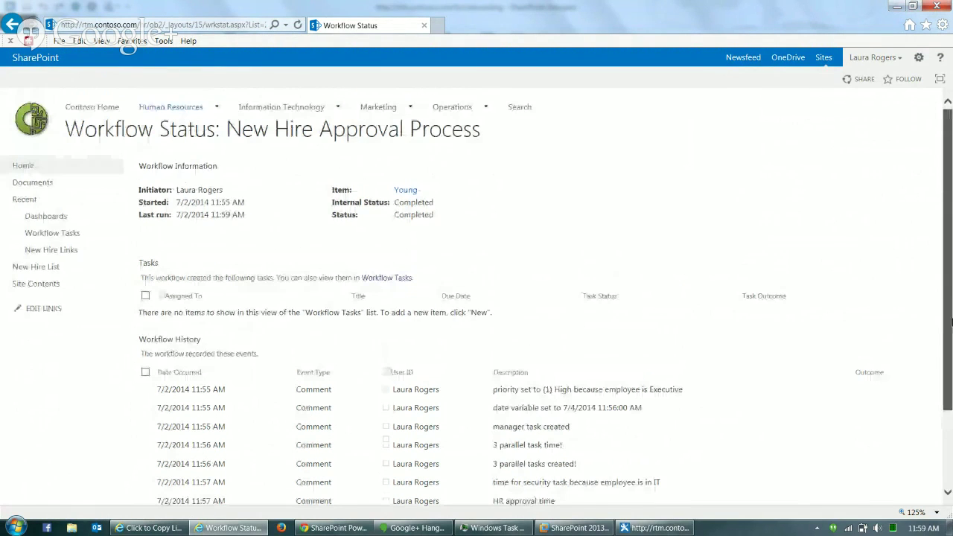
left_click(37, 169)
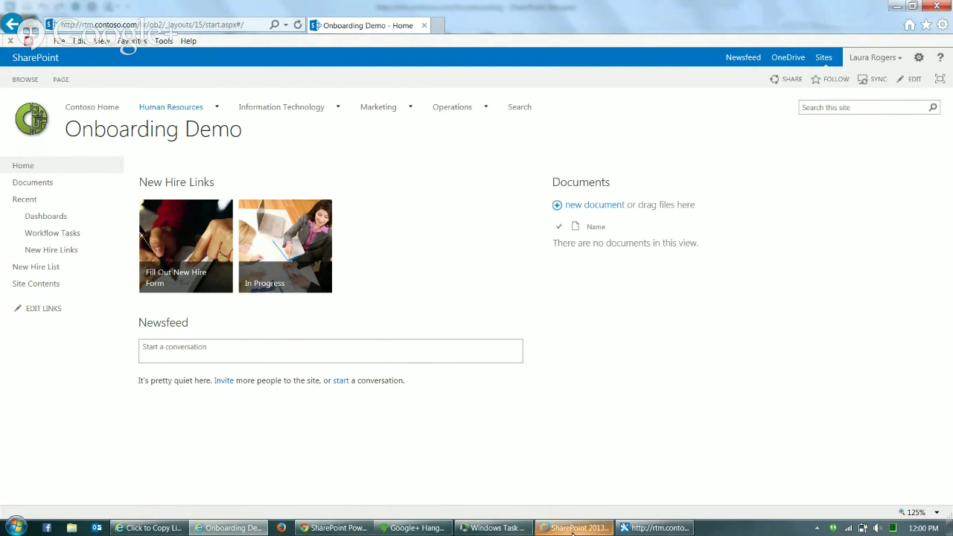
- Bring the live Google+ Hangouts broadcast window to the front
left_click(415, 528)
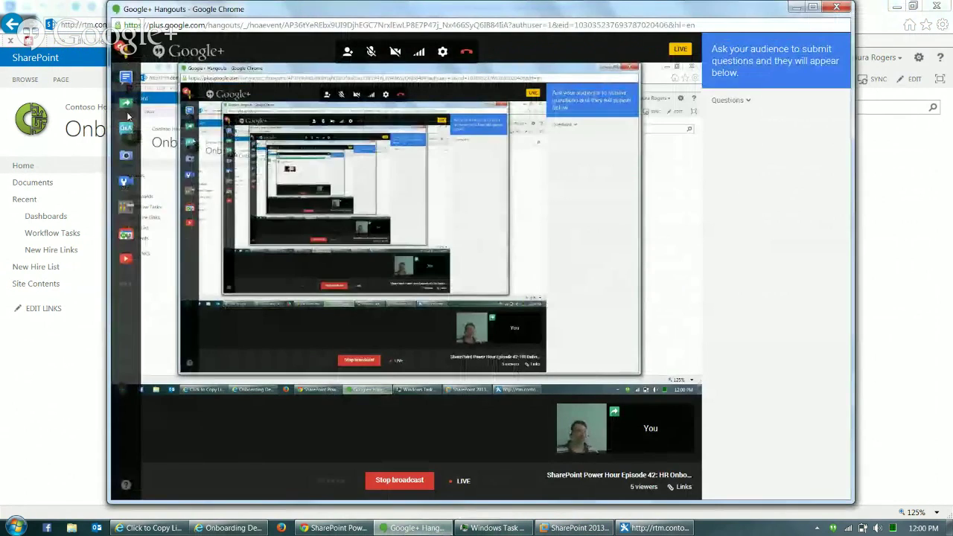